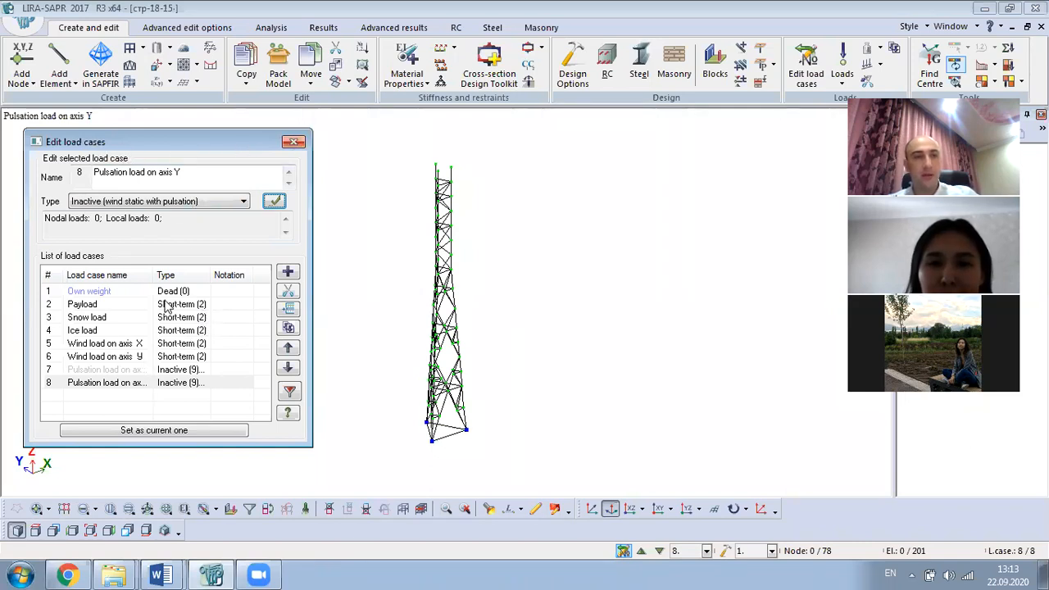
Step: Make load case 7, the pulsation load on axis X, the current load case
left_click(114, 370)
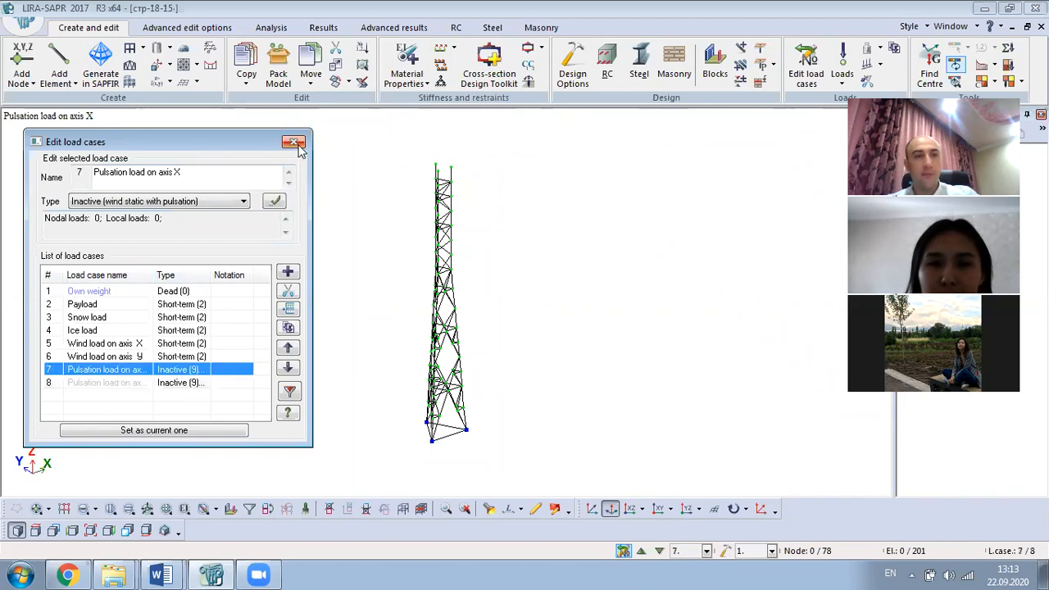
left_click(295, 142)
left_click(273, 28)
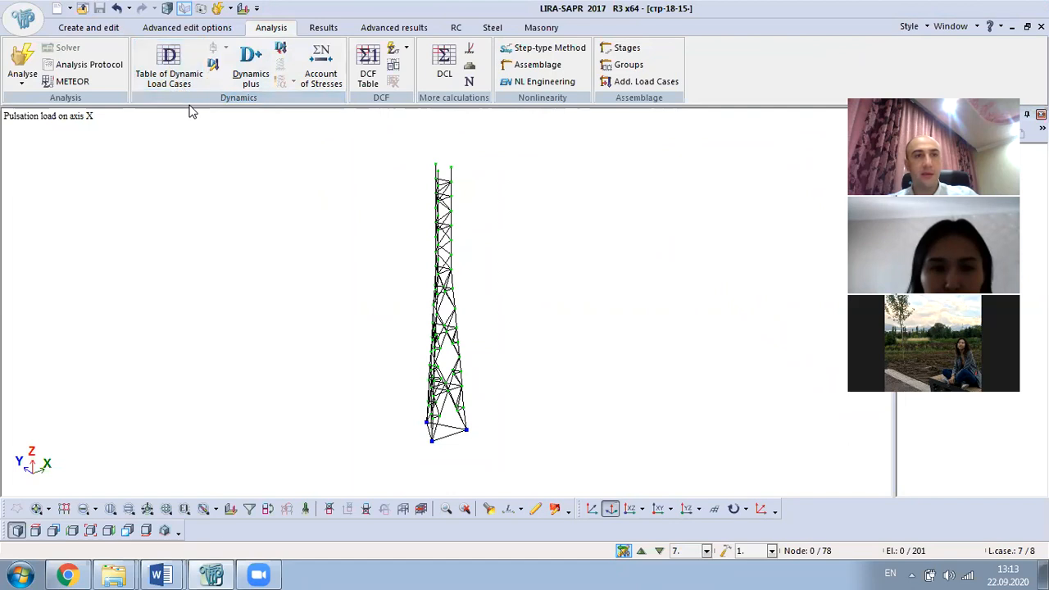
left_click(178, 76)
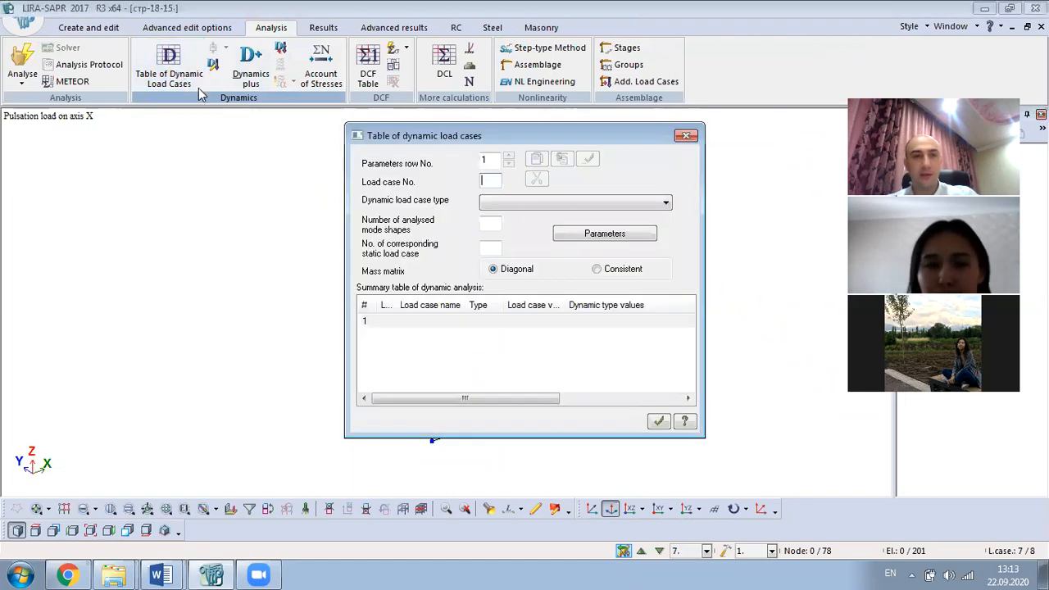
left_click_drag(540, 139, 360, 169)
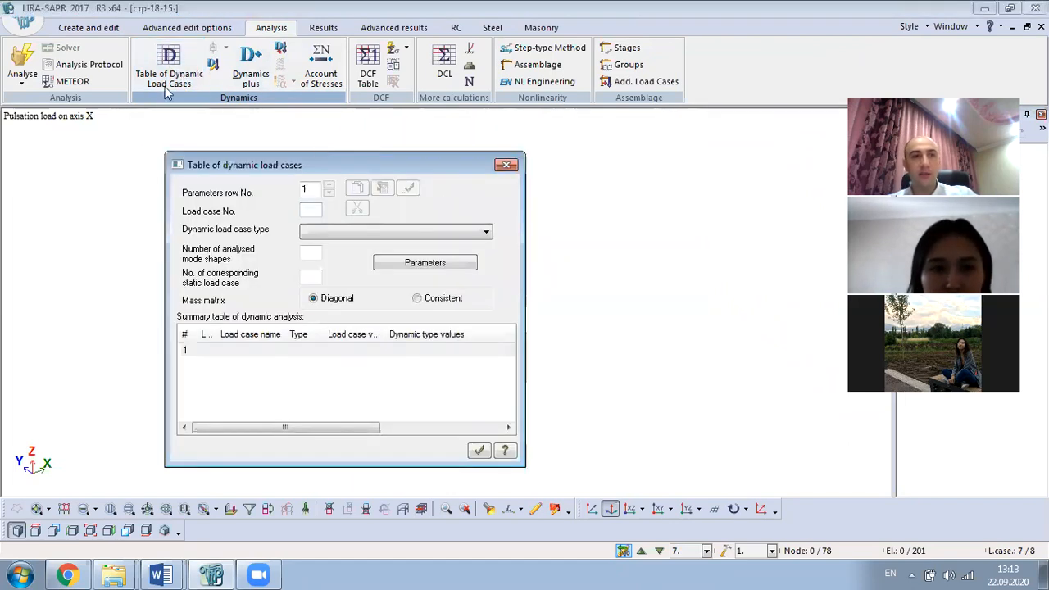
left_click(509, 166)
Step: Review the load case list for the numbers of the wind load cases along axes X and Y
left_click(61, 27)
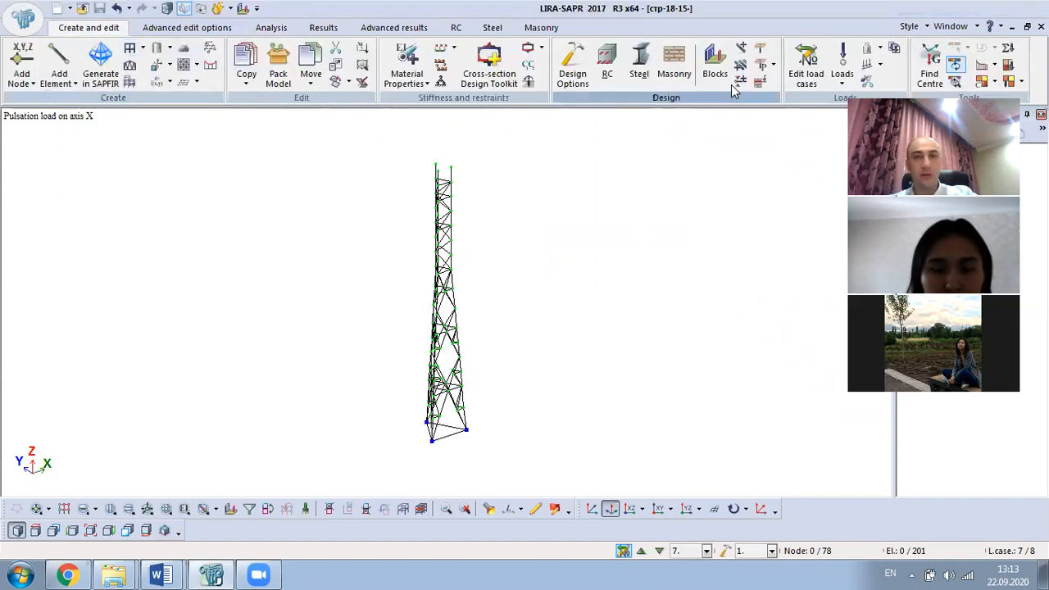
left_click(805, 57)
left_click(79, 348)
left_click(90, 358)
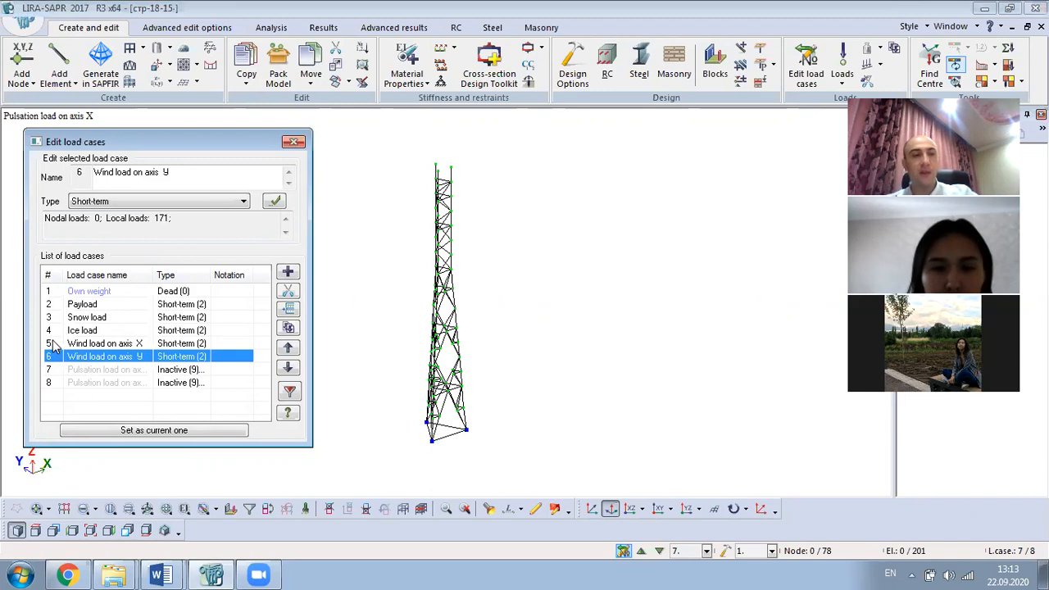
left_click(275, 200)
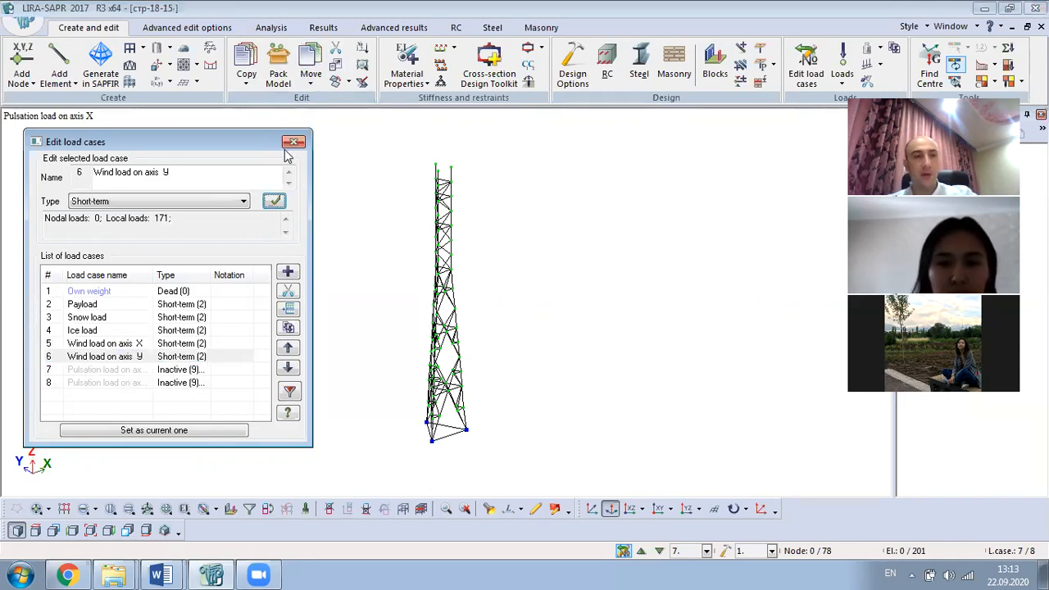
left_click(292, 142)
Step: Define the first dynamic load case row as Pulsation (21) for load case 7, with 50 mode shapes and corresponding static load case 5
left_click(271, 27)
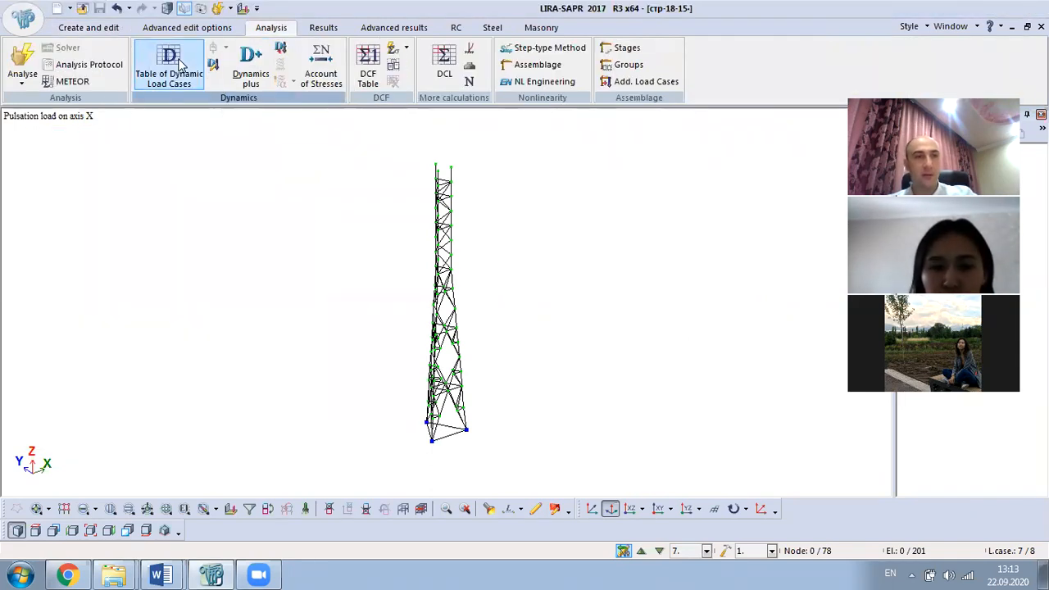
left_click(179, 65)
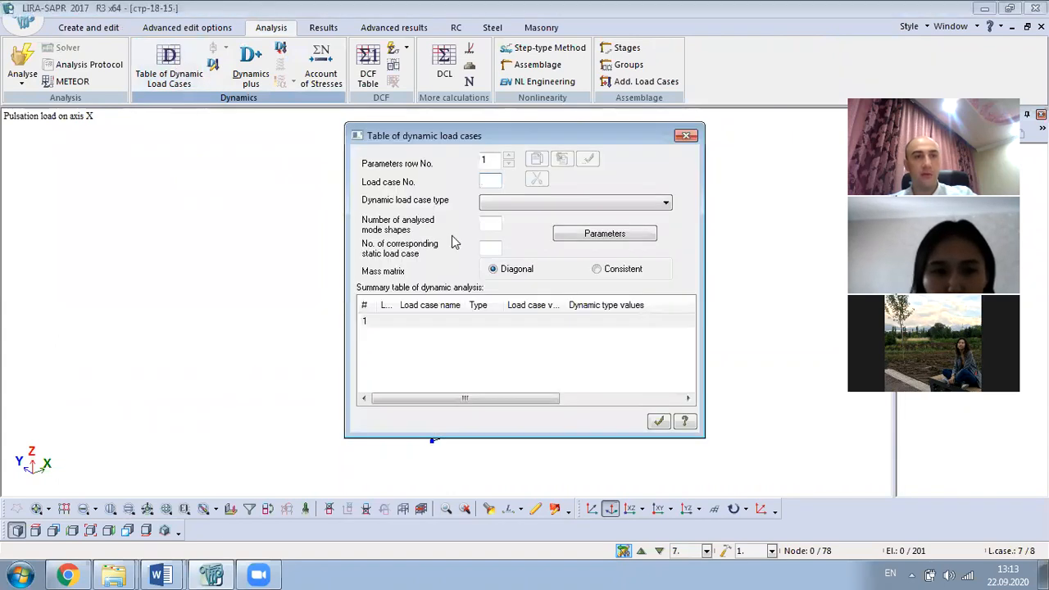
left_click(555, 203)
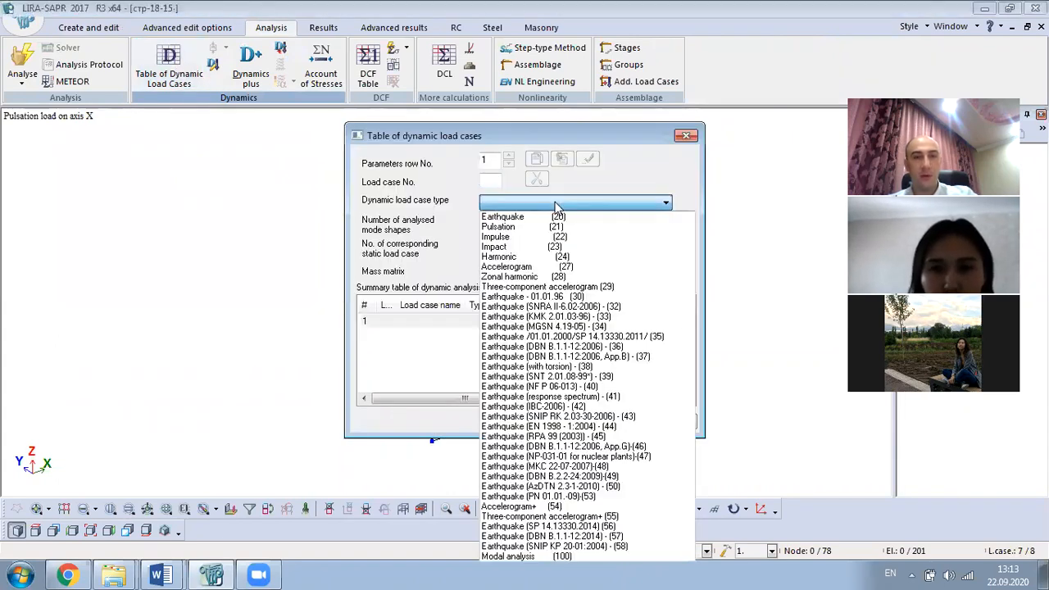
left_click(555, 229)
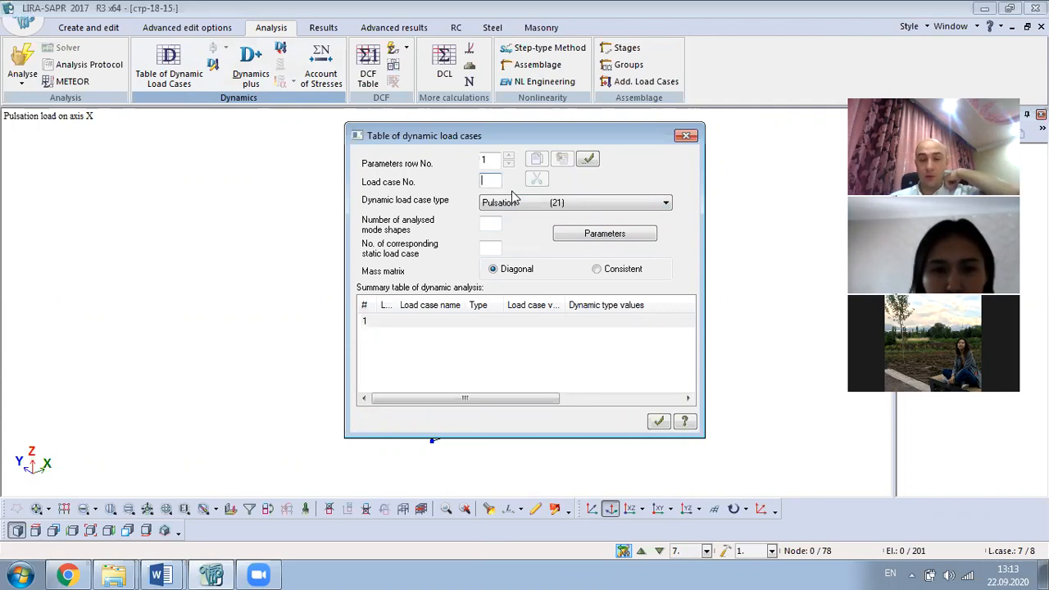
type("7")
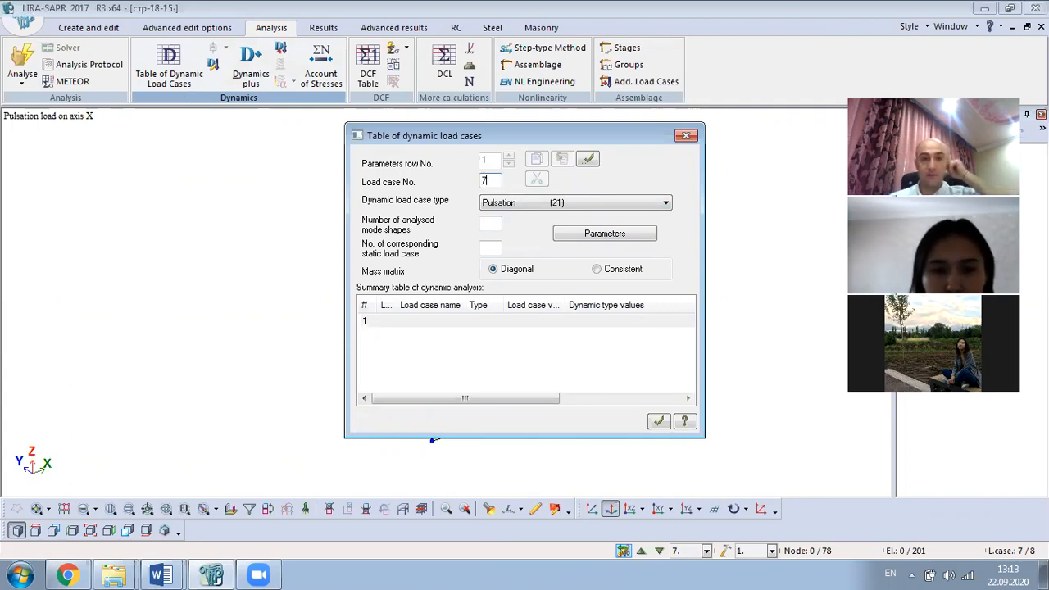
left_click(491, 225)
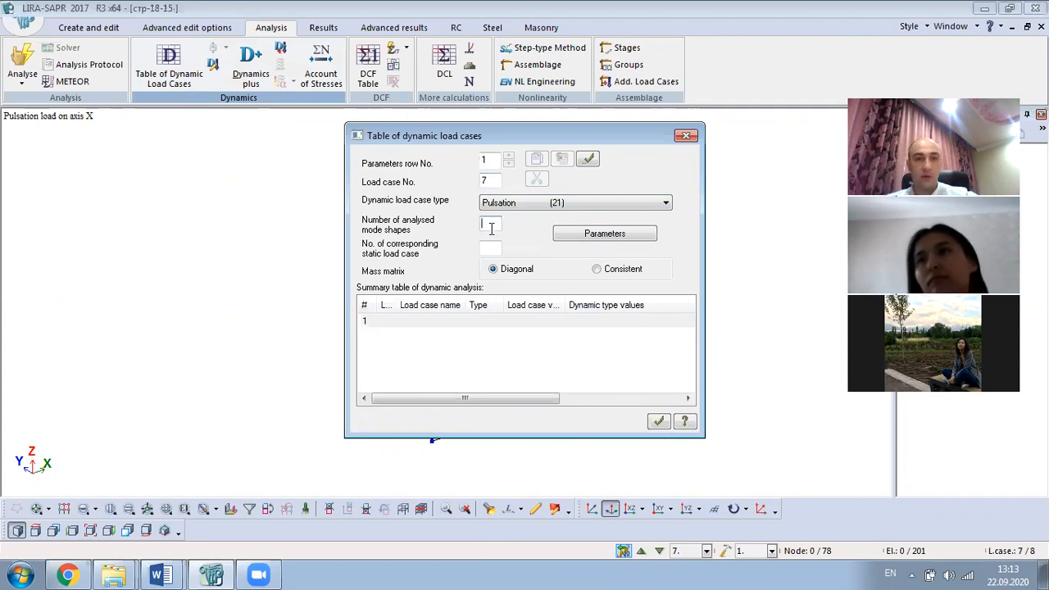
type("50")
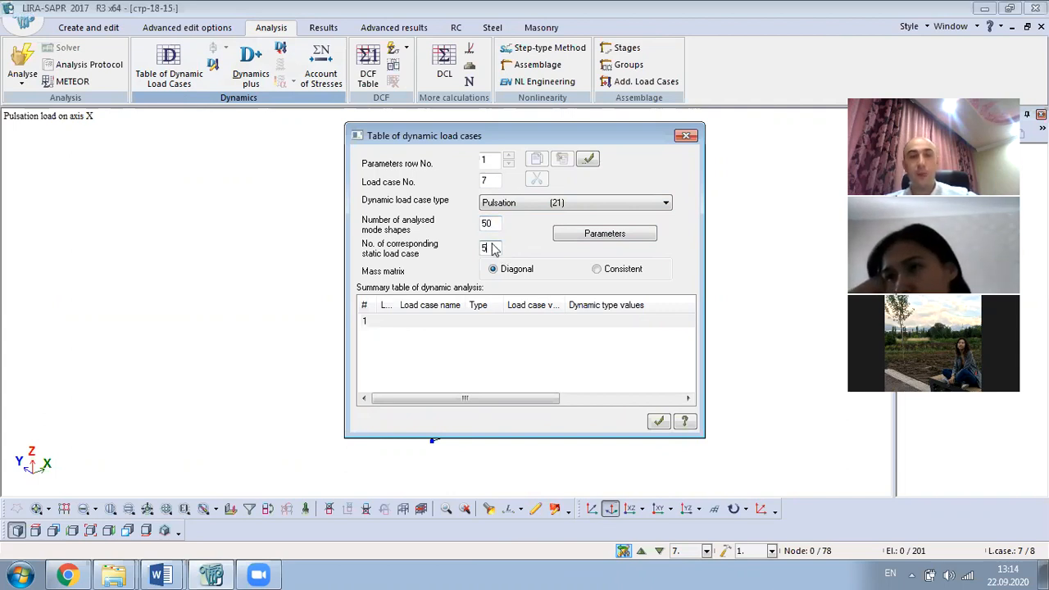
Step: In the wind pulsation parameters of load case 7, choose wind region Zone 1-a and set the structure's length along X to 3.75 m
left_click(634, 235)
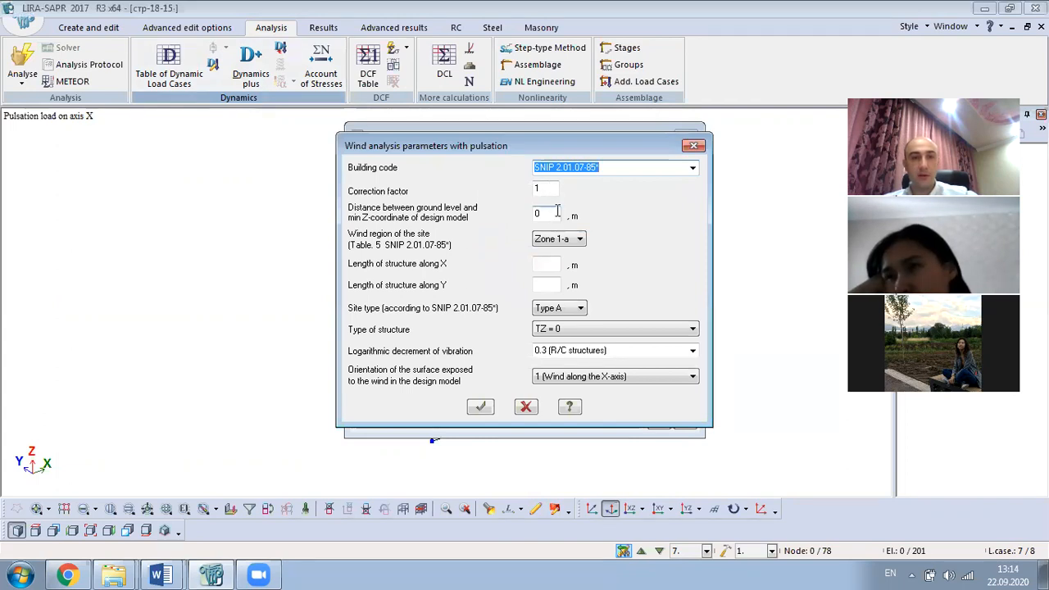
left_click(562, 239)
left_click(560, 252)
left_click(540, 264)
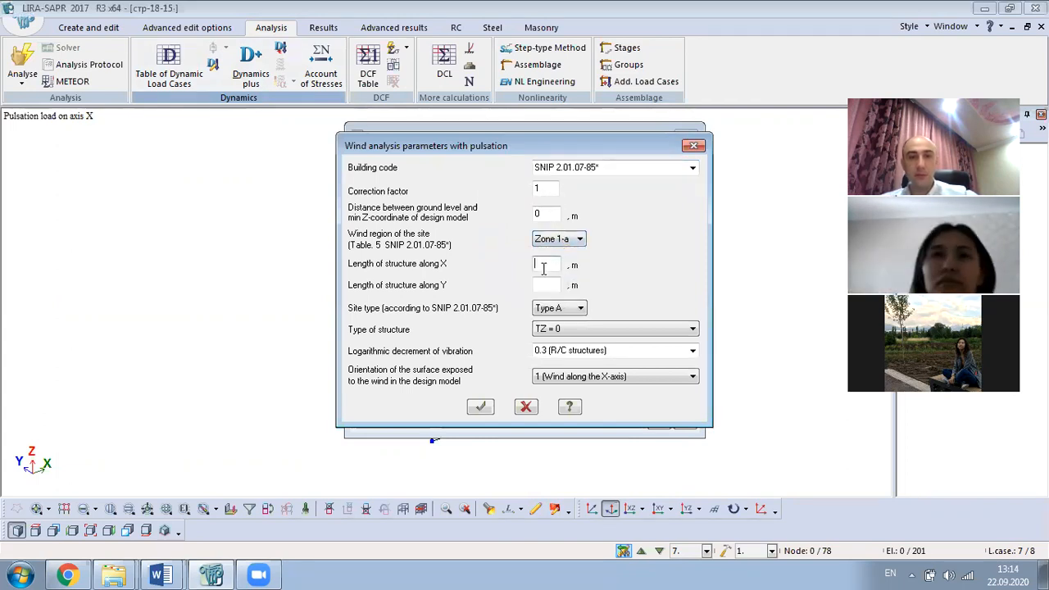
type("3/75")
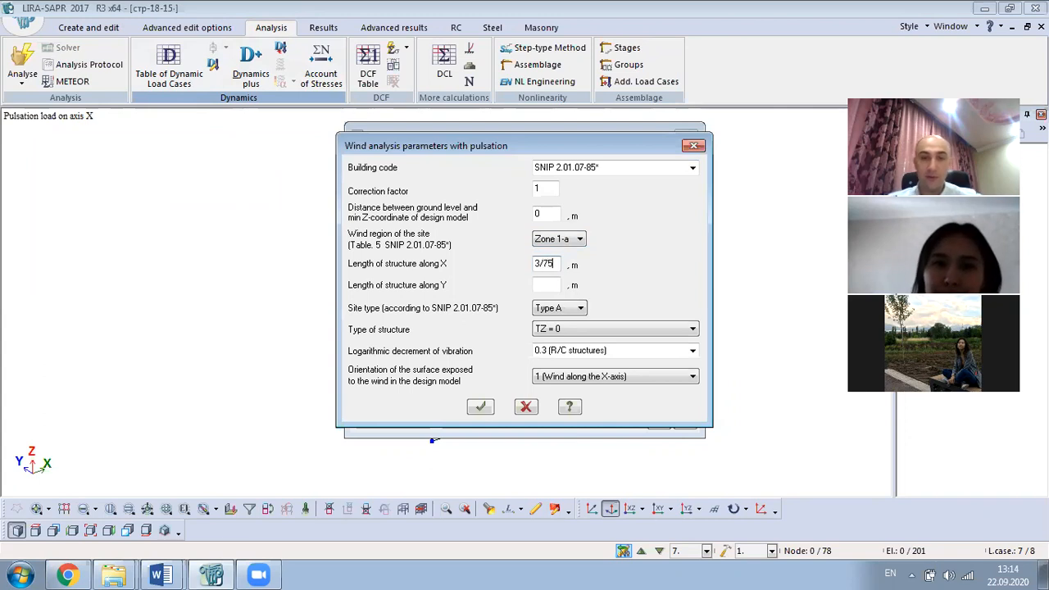
key("BackSpace")
key("BackSpace")
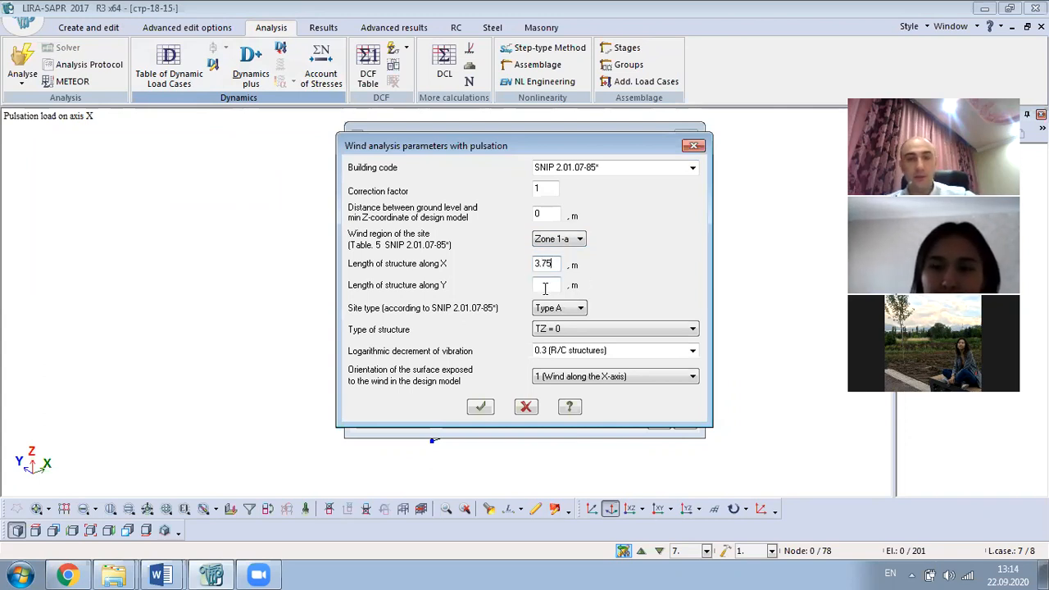
Step: Launch AutoCAD 2017
left_click(21, 573)
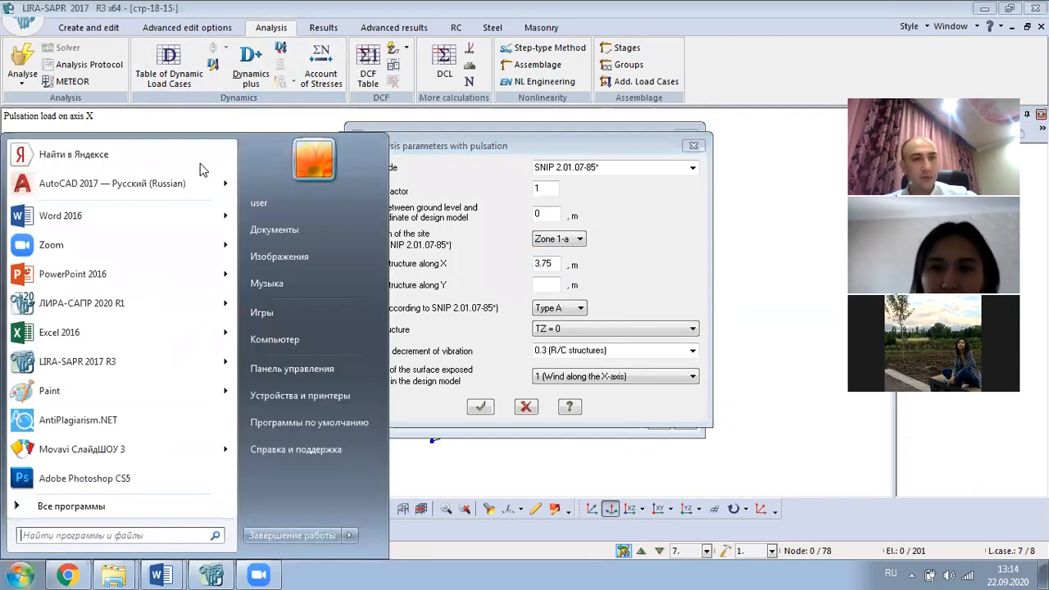
left_click(168, 184)
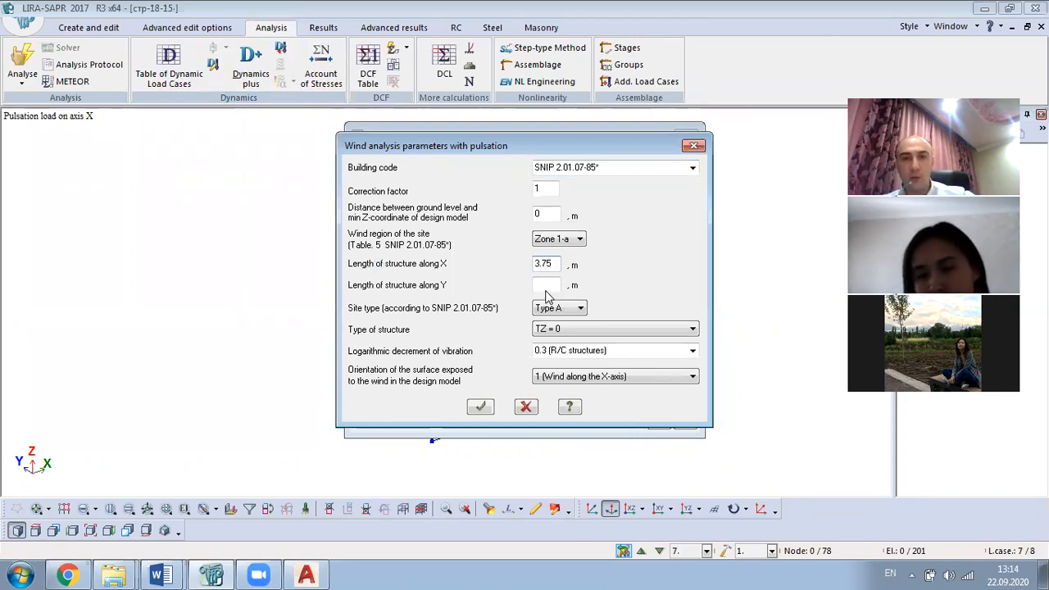
Step: Set the structure's length along Y to 3.75 m in the wind pulsation parameters
left_click(556, 285)
type("3")
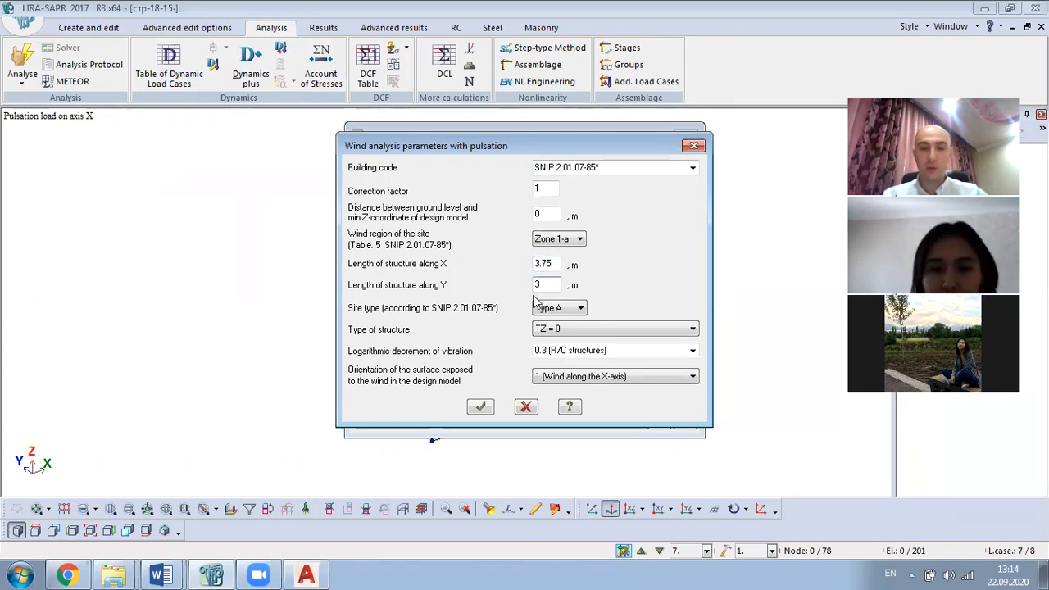
type(".75")
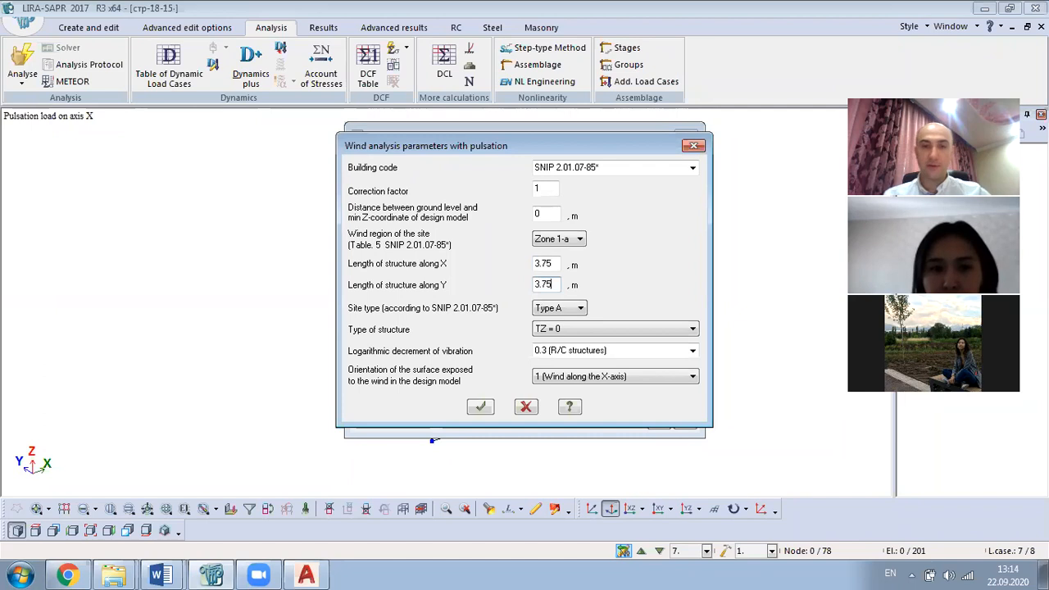
Step: Set the type of structure to TZ = 1 and the logarithmic decrement to 0.15 (steel structures), and accept the wind parameters
left_click(594, 331)
left_click(565, 352)
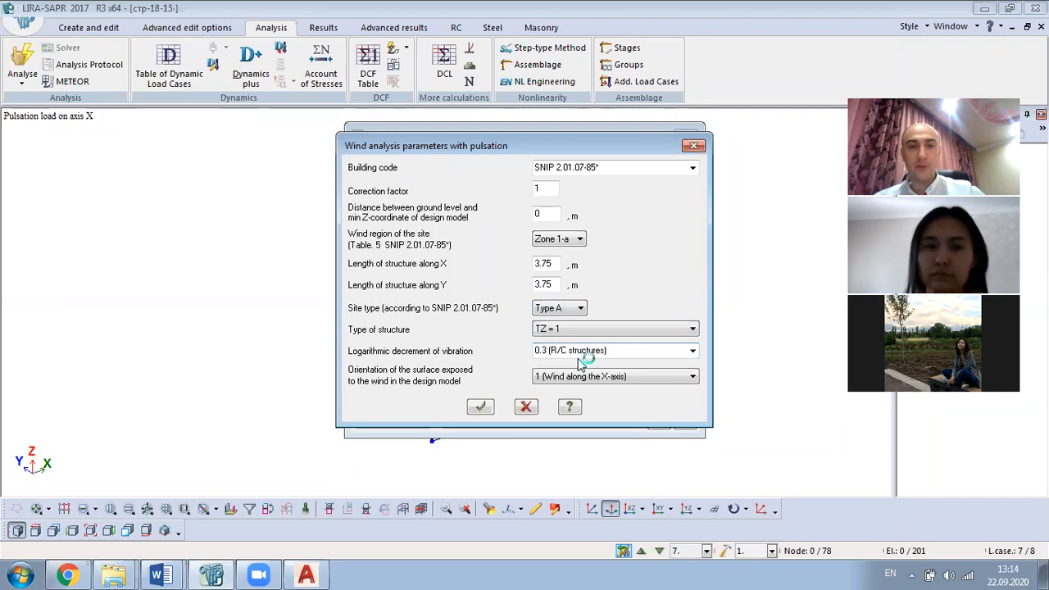
left_click(692, 350)
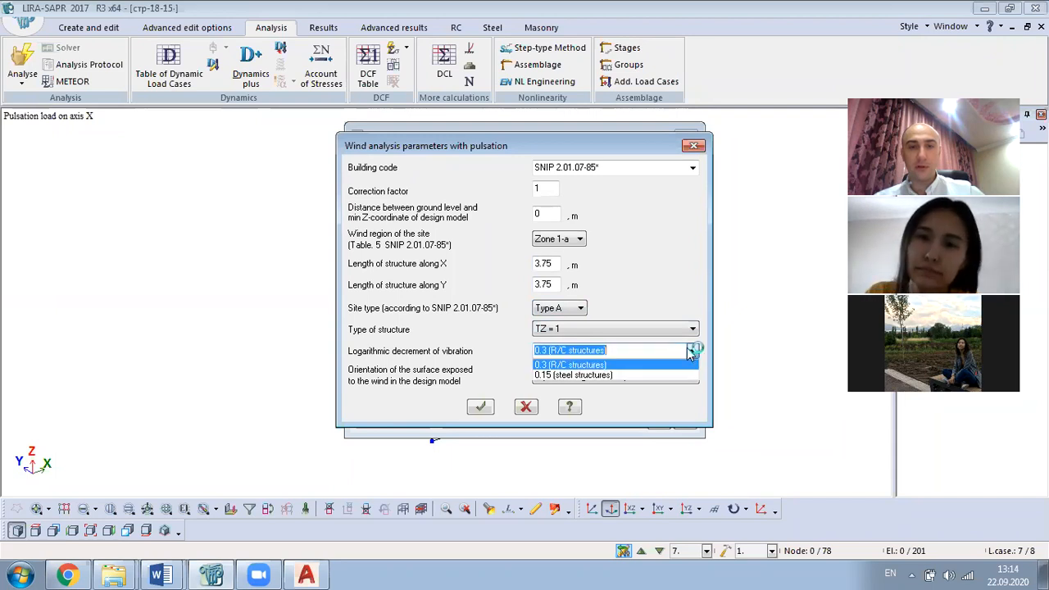
left_click(605, 375)
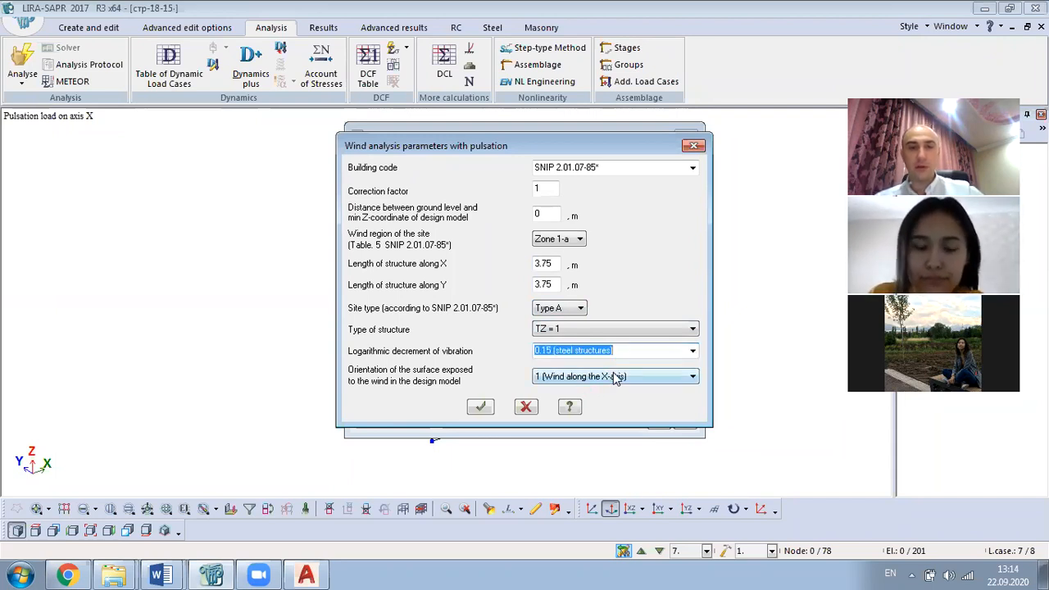
left_click(480, 406)
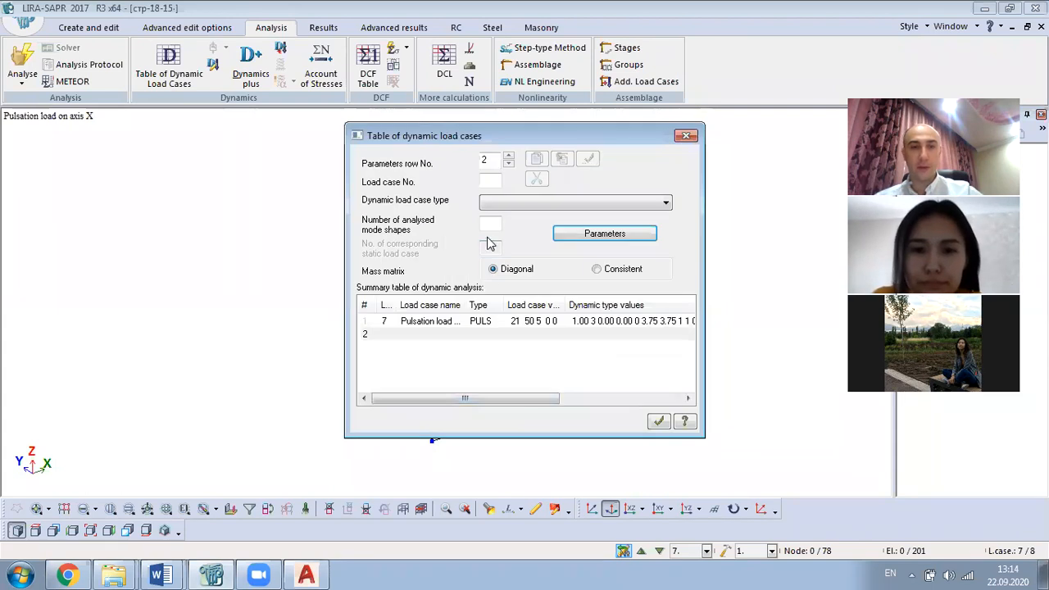
Step: Define the second dynamic load case row as Pulsation (21) for load case 8, with 50 mode shapes and corresponding static load case 6
left_click(489, 181)
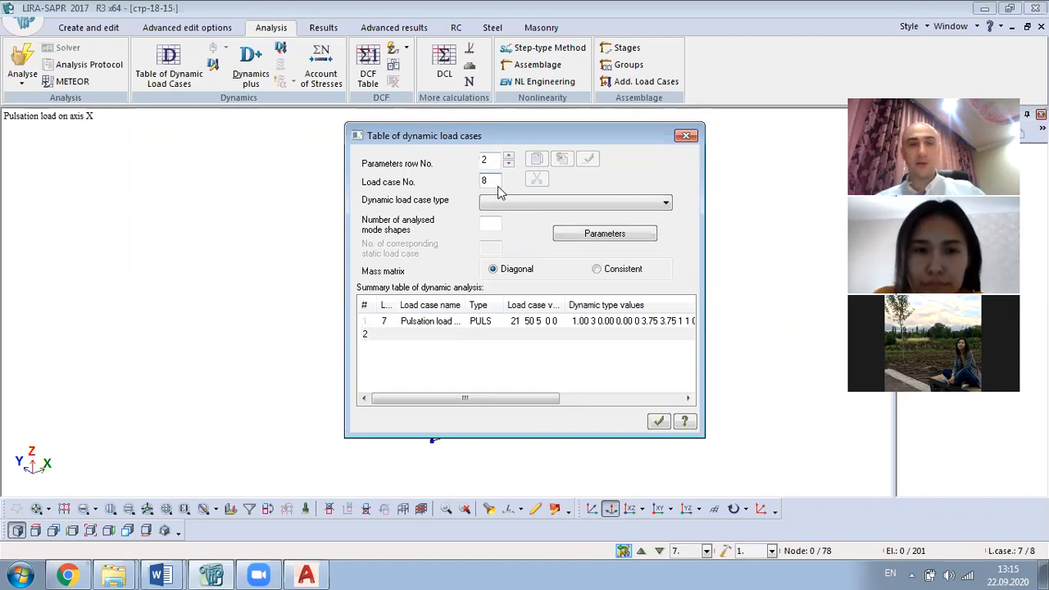
left_click(508, 205)
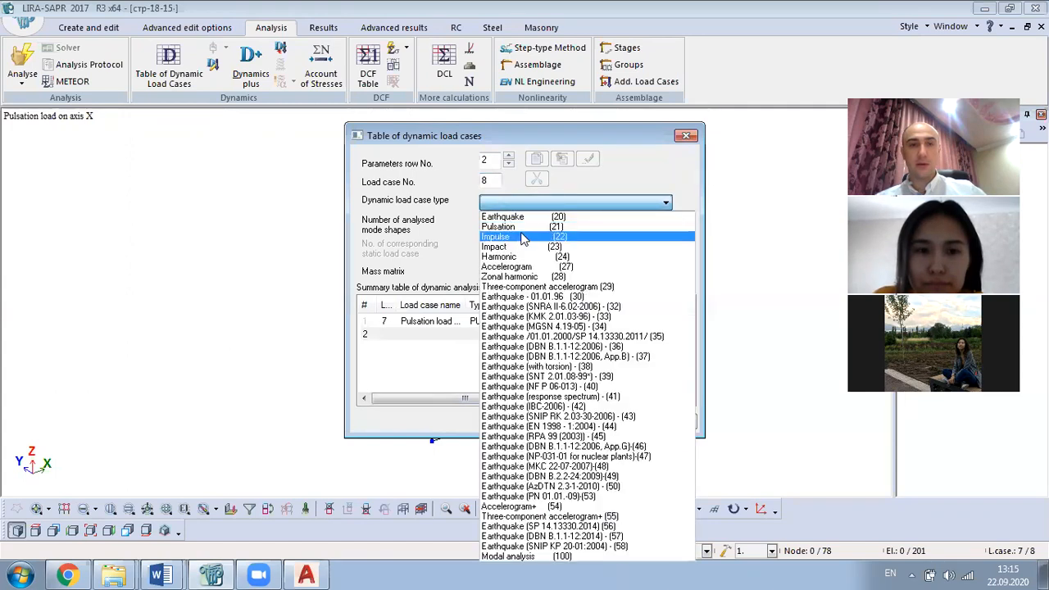
left_click(497, 227)
type("50")
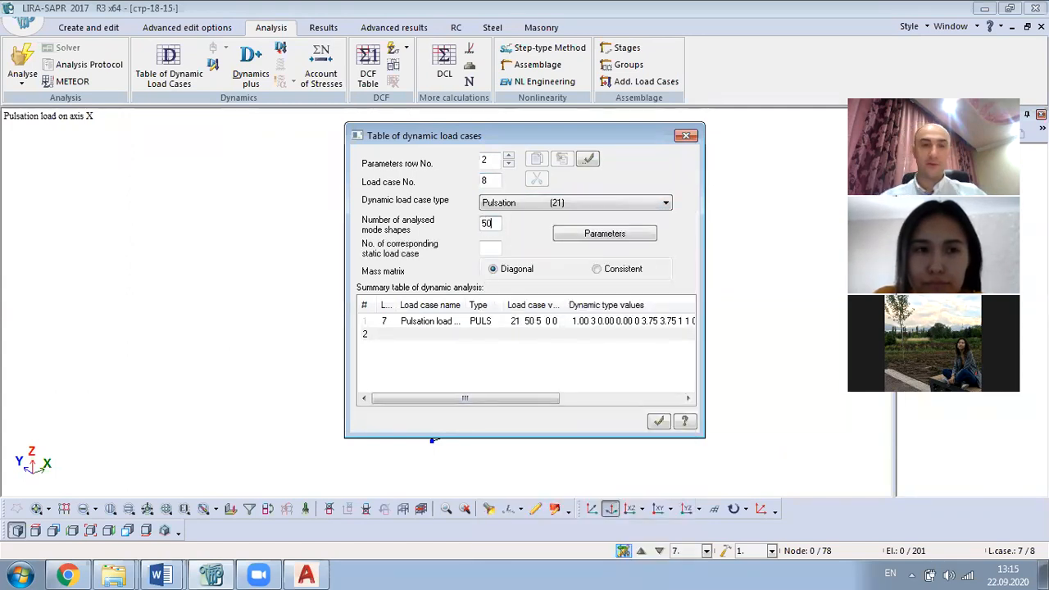
left_click(495, 248)
type("6")
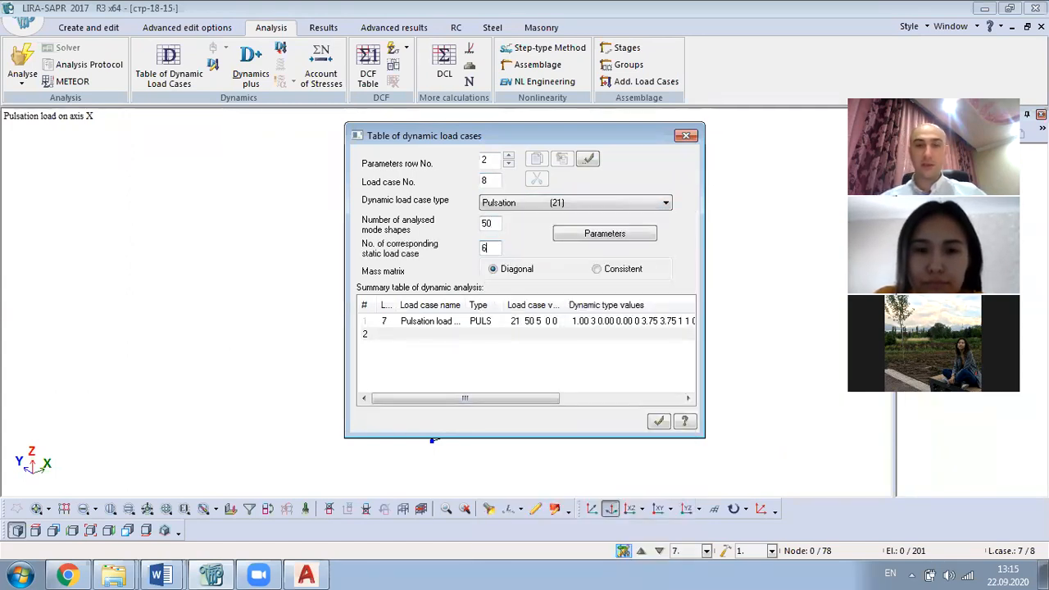
Step: Set the wind orientation of load case 8 to 2 (Wind along the Y-axis), and accept the parameters and the dynamic load case table
left_click(620, 235)
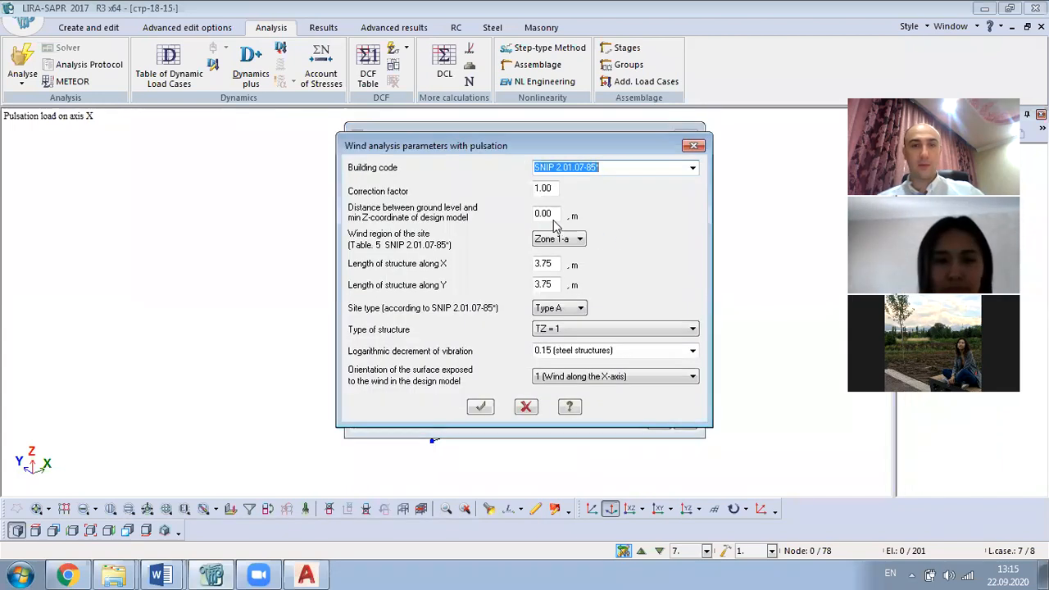
left_click(584, 377)
left_click(569, 410)
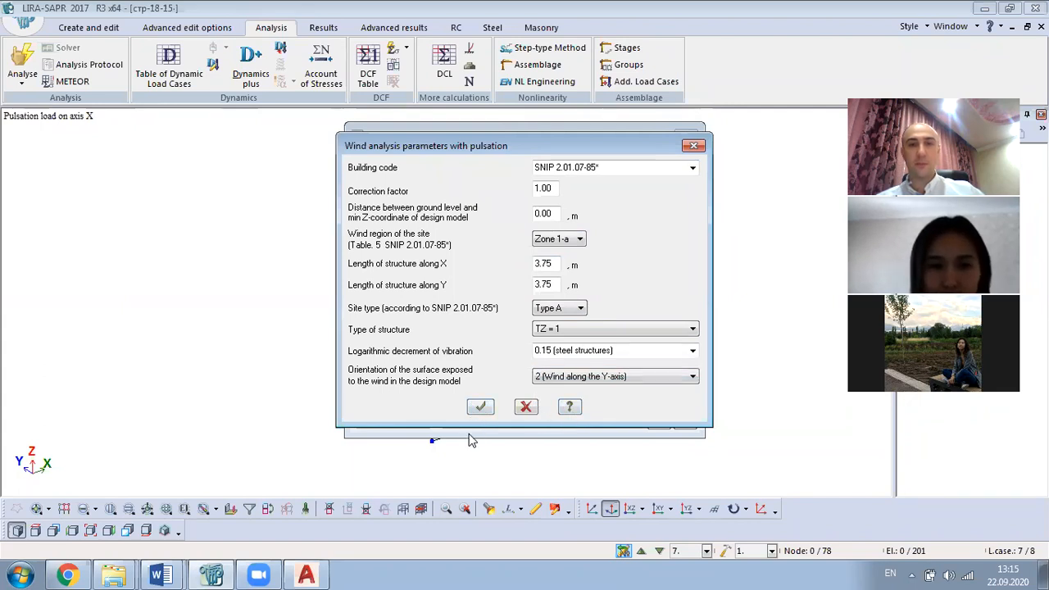
left_click(482, 409)
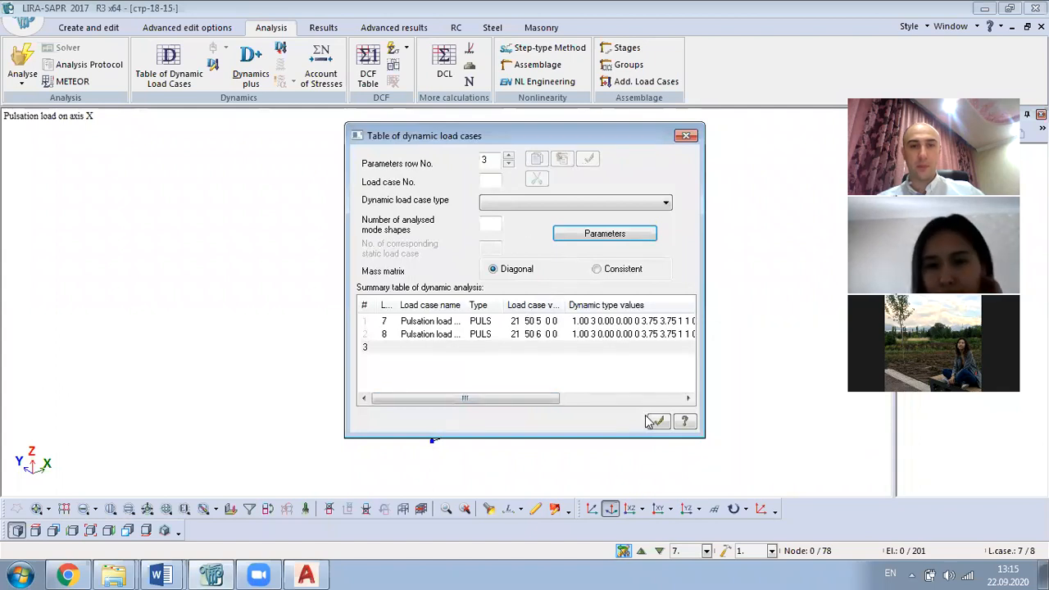
left_click(658, 422)
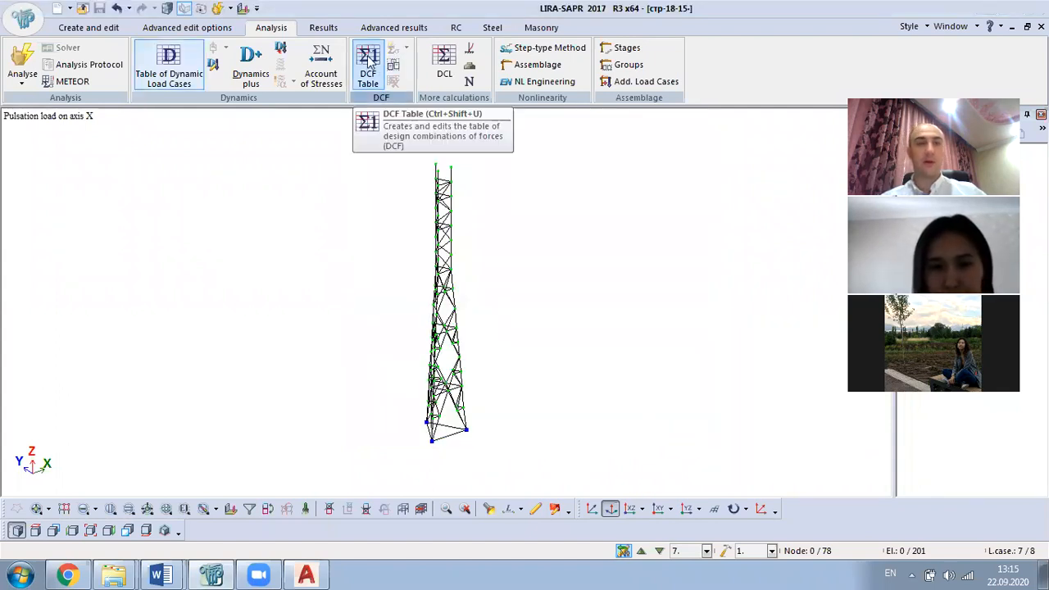
Step: Check pulsation load cases 7 and 8 in the list of load cases
left_click(215, 66)
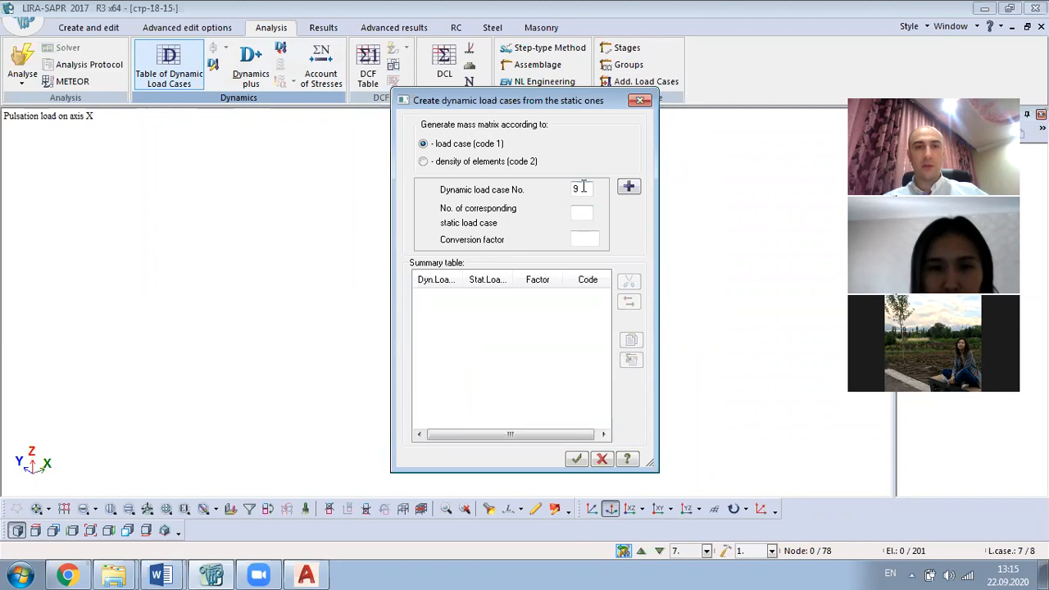
left_click(639, 100)
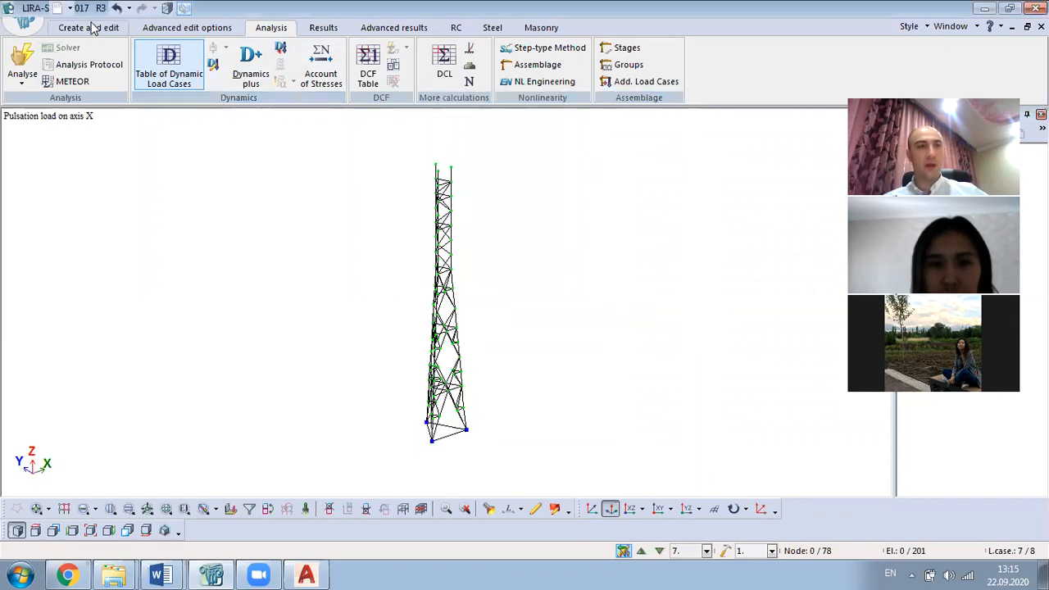
left_click(88, 27)
left_click(806, 61)
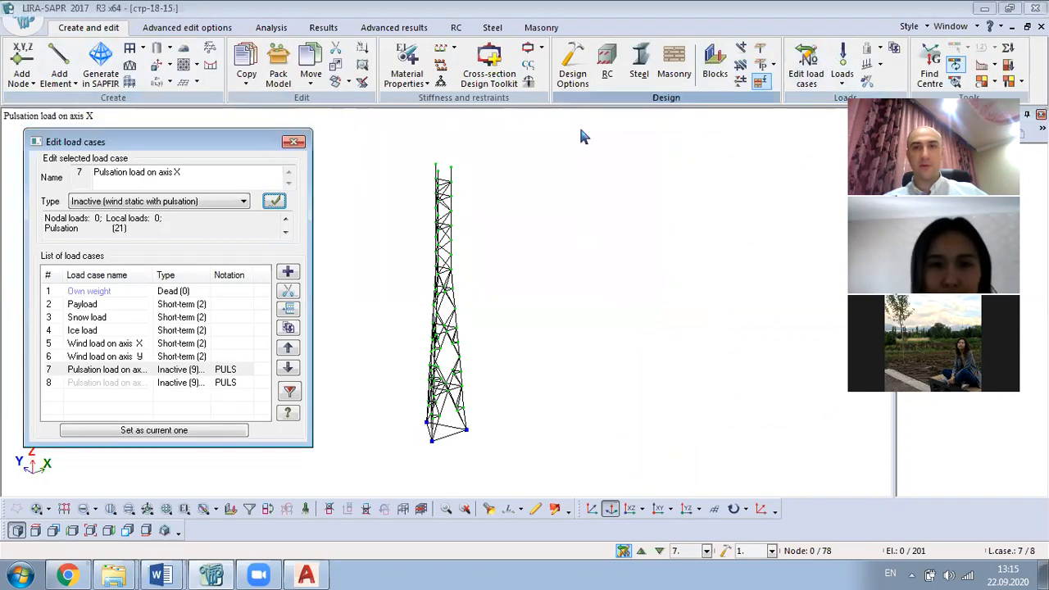
left_click(87, 382)
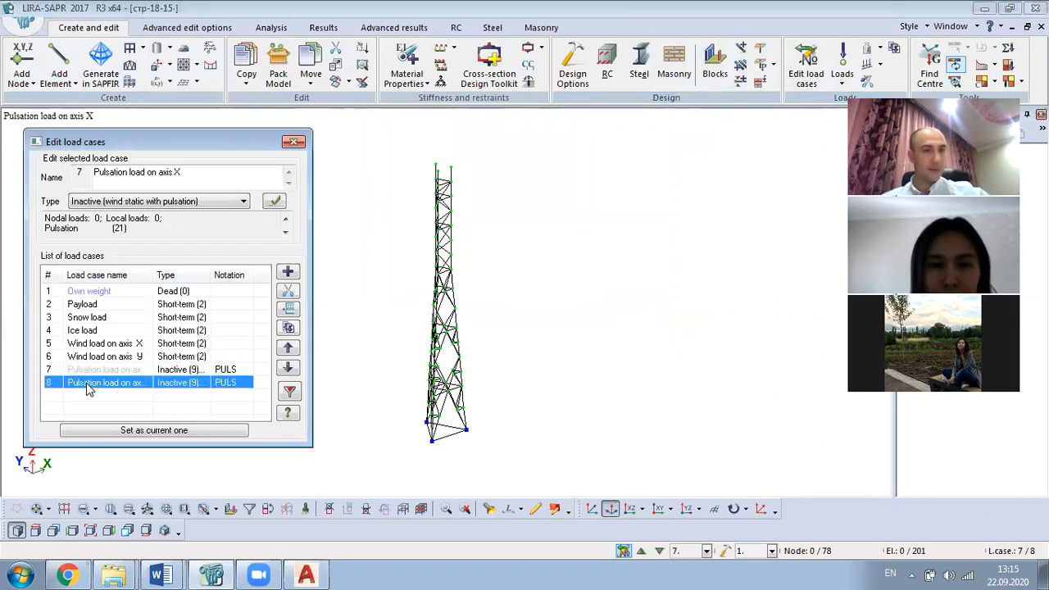
left_click(86, 369)
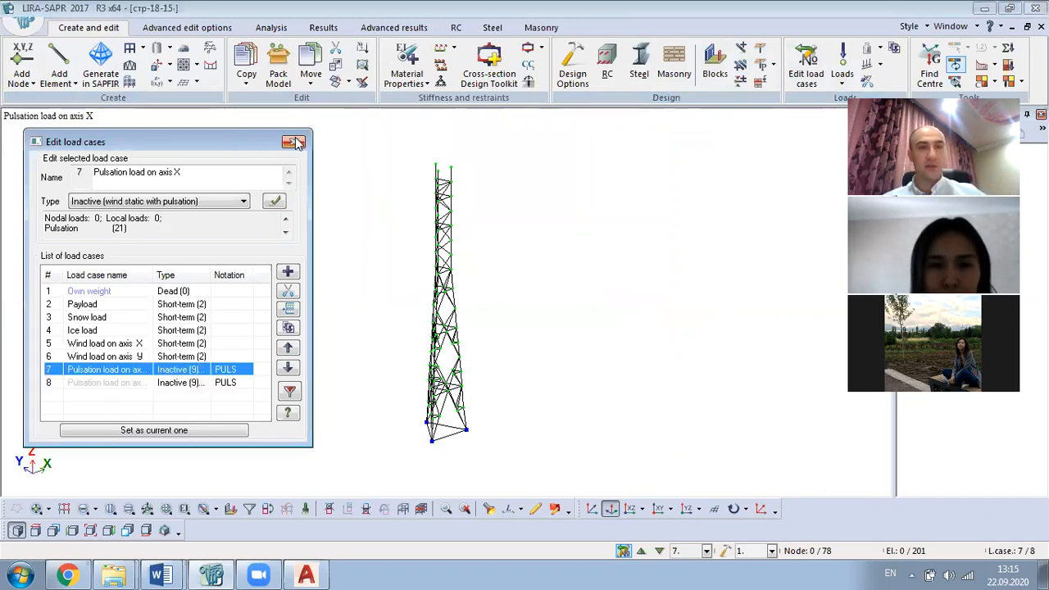
left_click(293, 141)
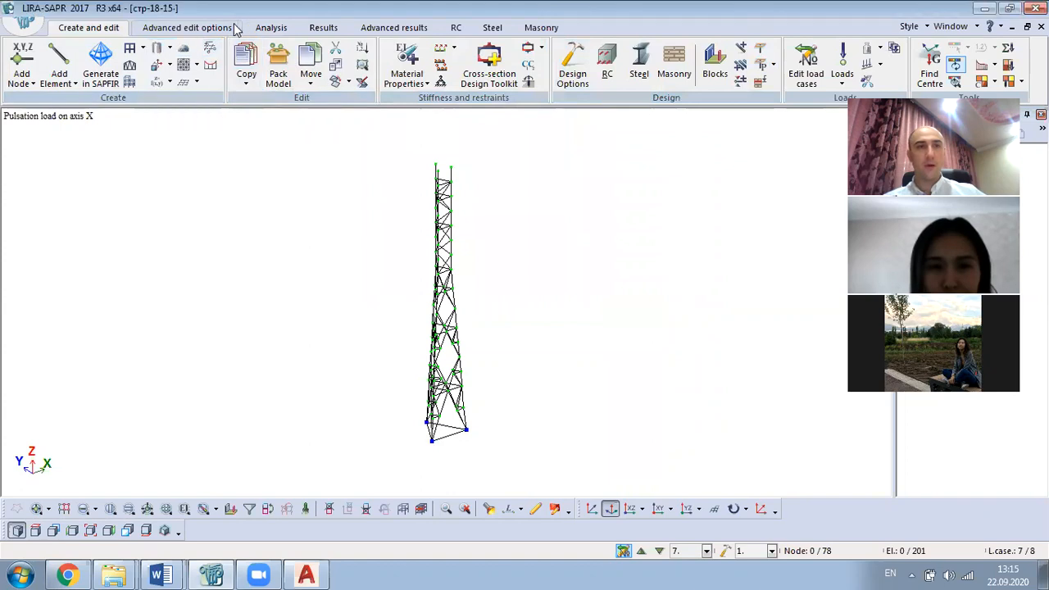
Step: Assign static load case 1 to dynamic load case 8 for mass generation, with a conversion factor of 0.95
left_click(276, 27)
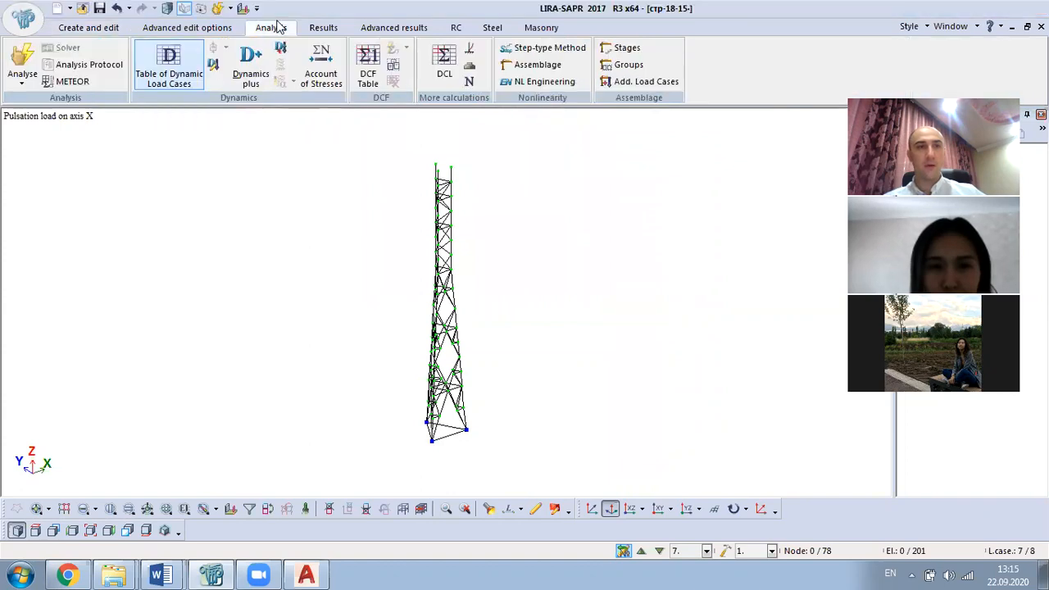
left_click(214, 64)
left_click(577, 215)
double_click(579, 188)
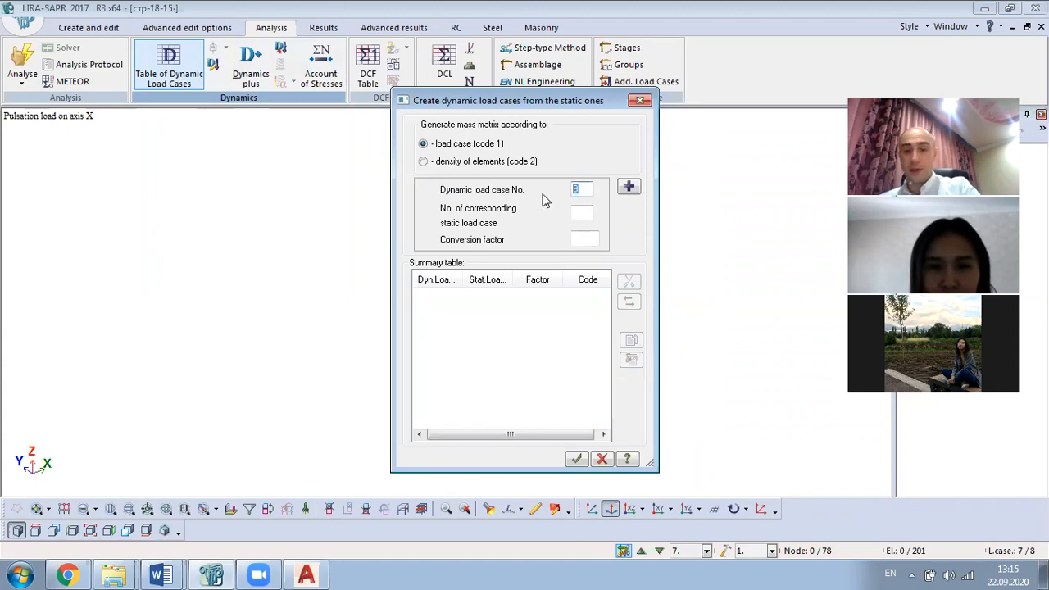
left_click(574, 215)
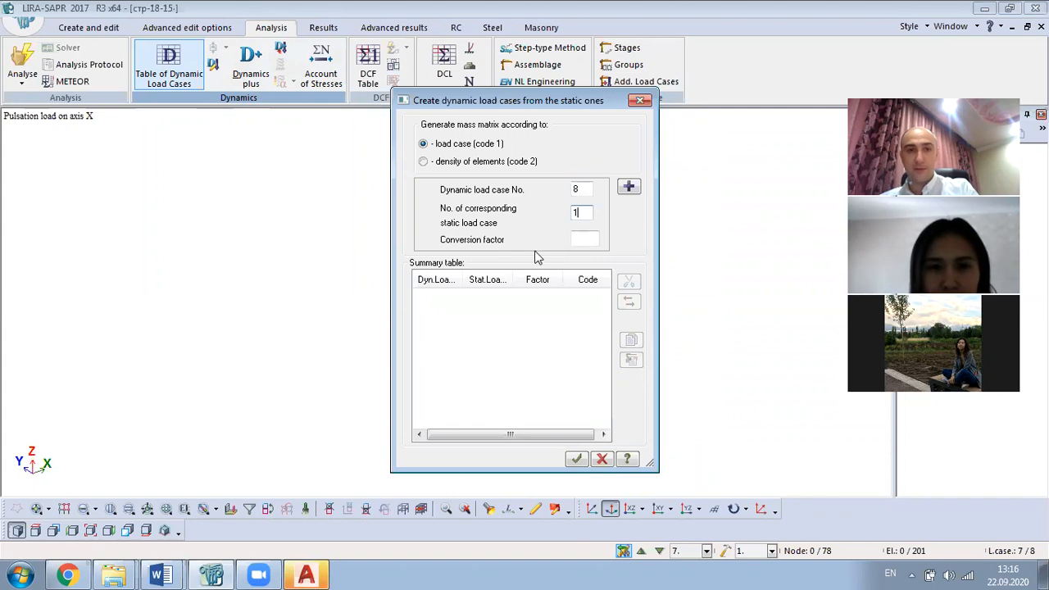
left_click(581, 242)
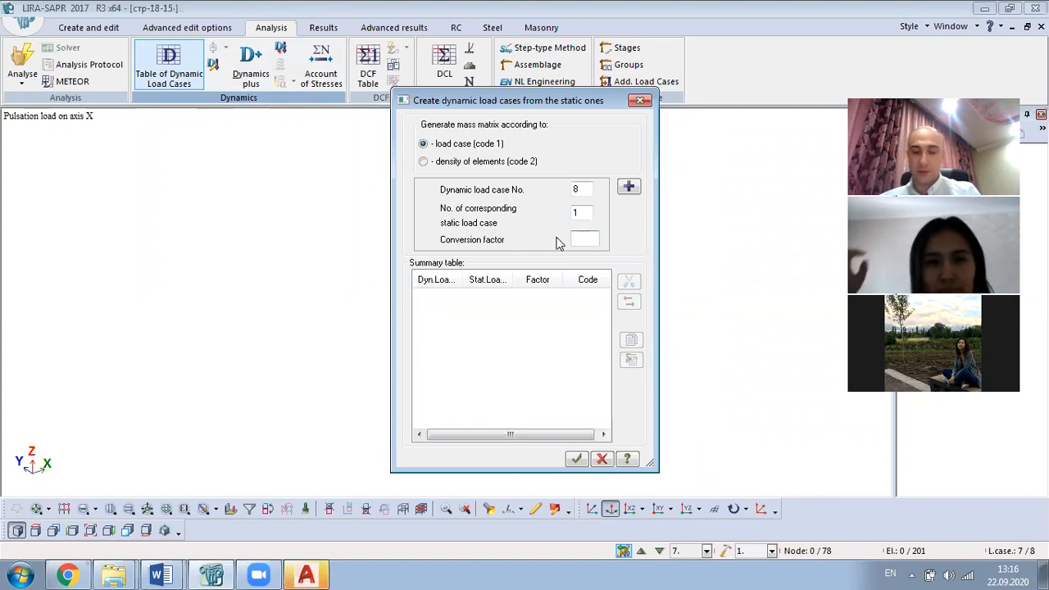
type("0/")
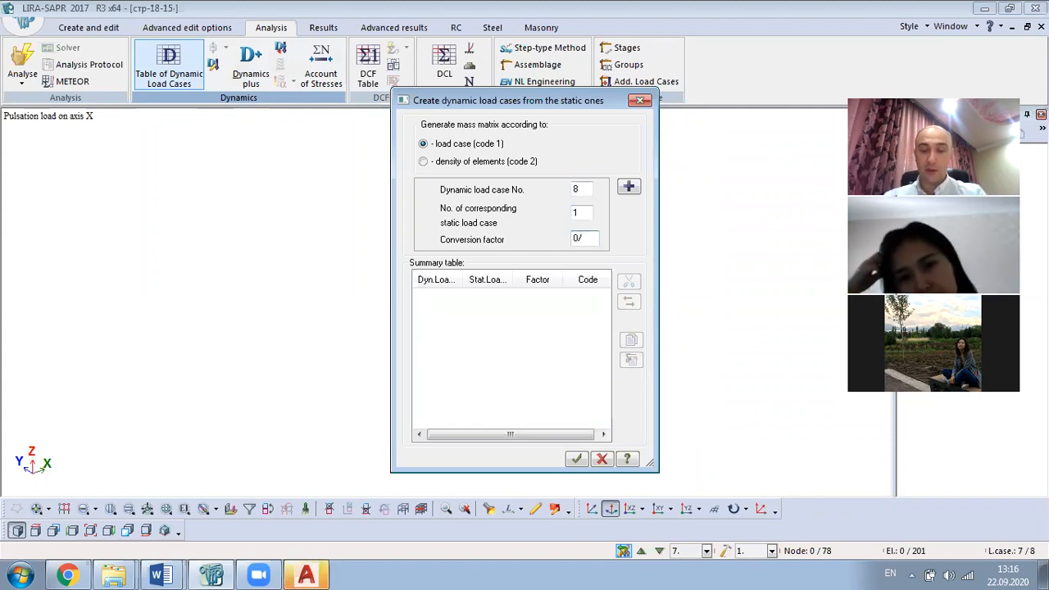
type(".95")
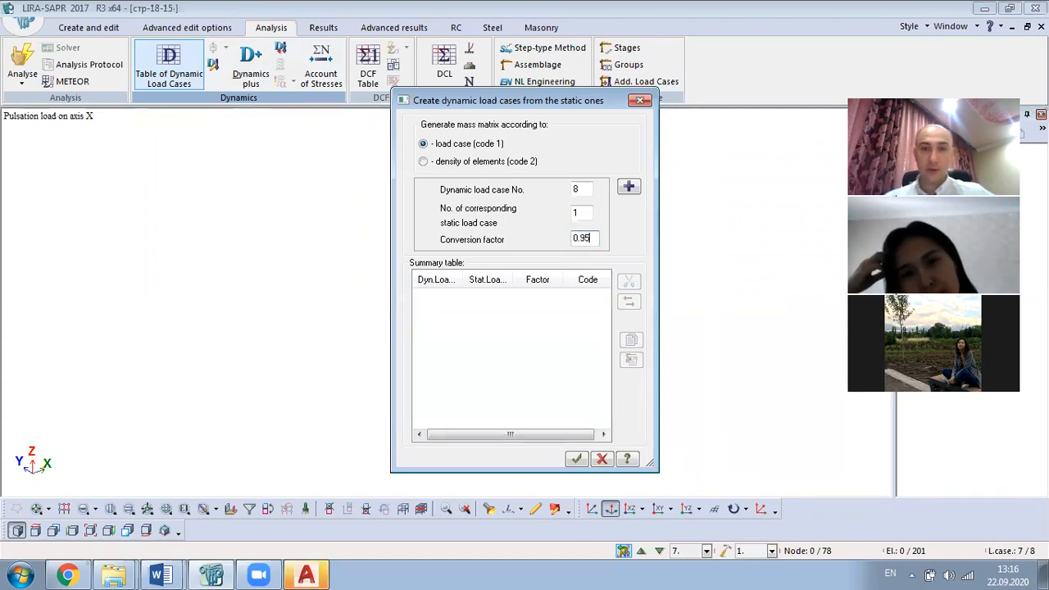
left_click(628, 189)
Step: Add static load case 2 to the masses of dynamic load case 8 with a conversion factor of 0.5
double_click(583, 213)
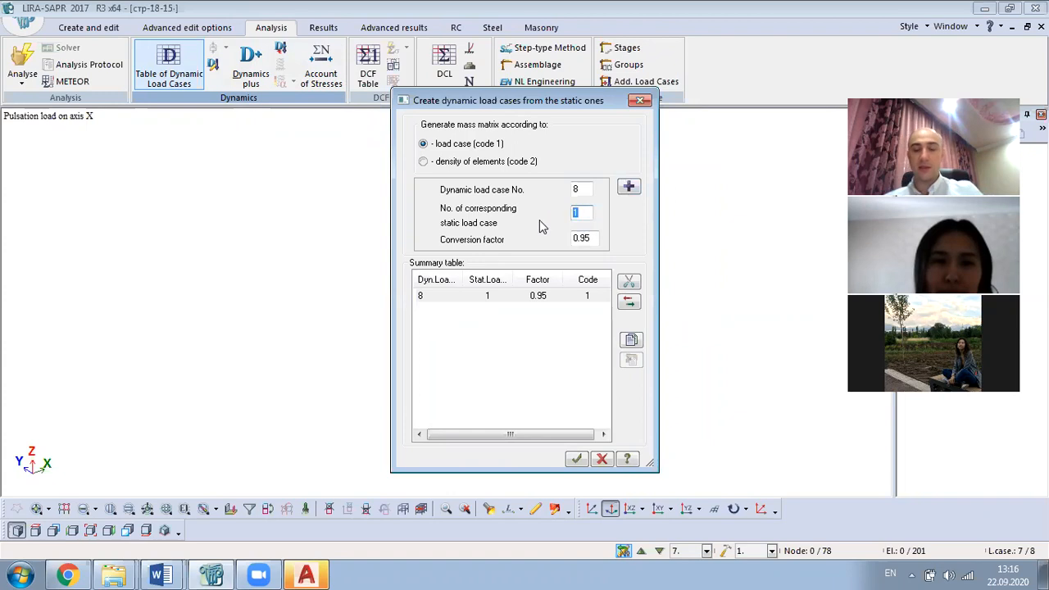
type("2")
left_click(584, 238)
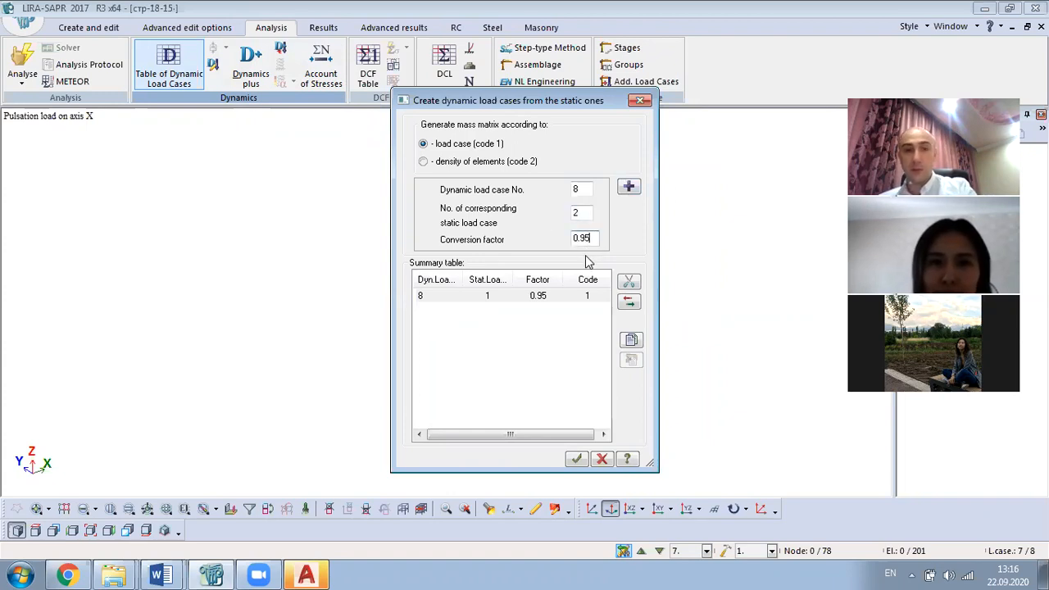
key("Left")
key("BackSpace")
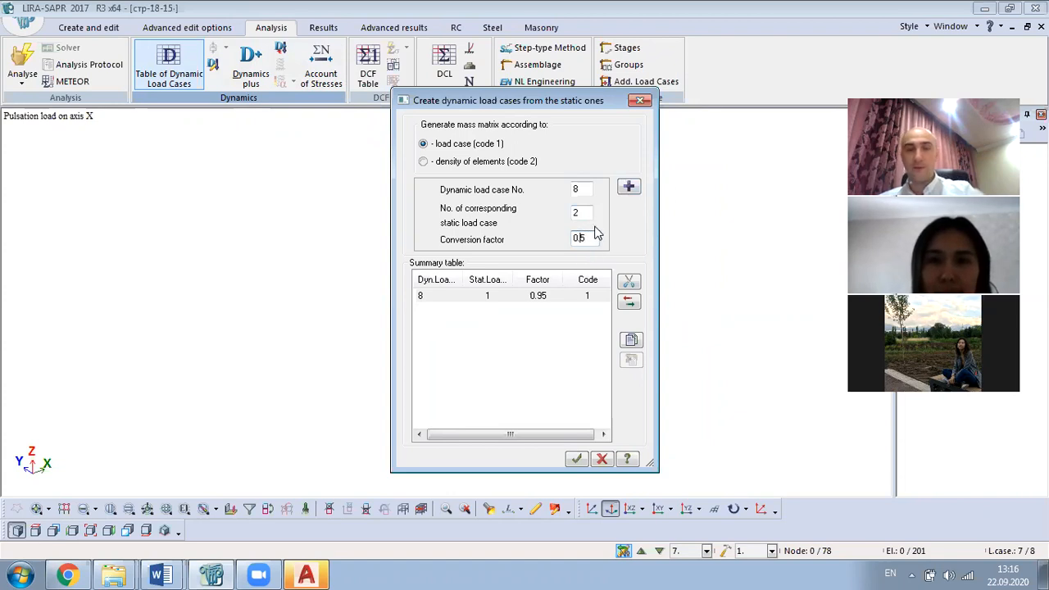
left_click(628, 186)
Step: Add static load cases 3 and 4 to the masses of dynamic load case 8, each with factor 0.5
left_click_drag(585, 217, 533, 215)
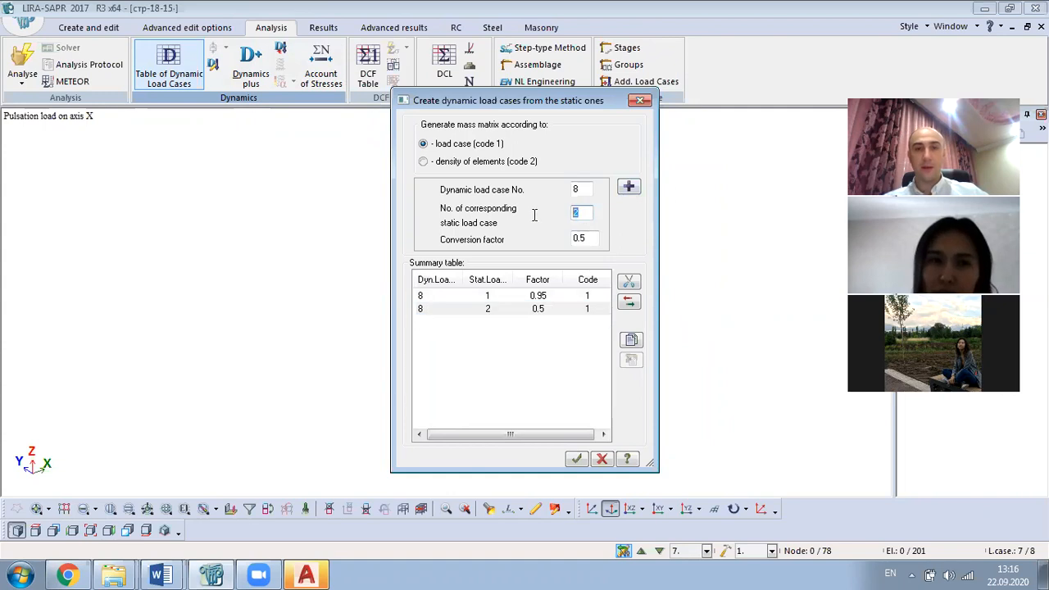
left_click(629, 187)
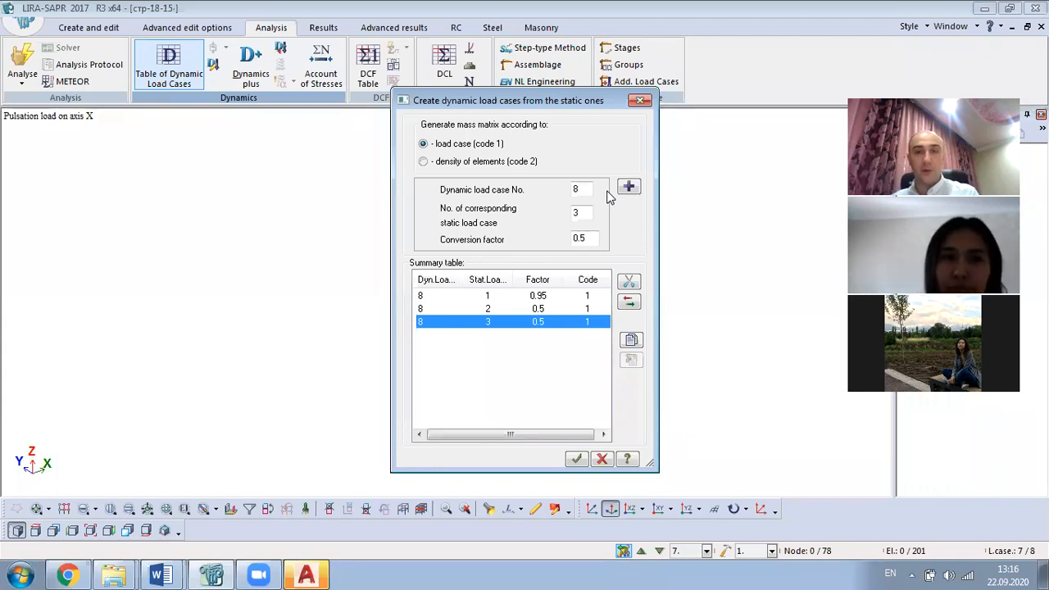
left_click(581, 214)
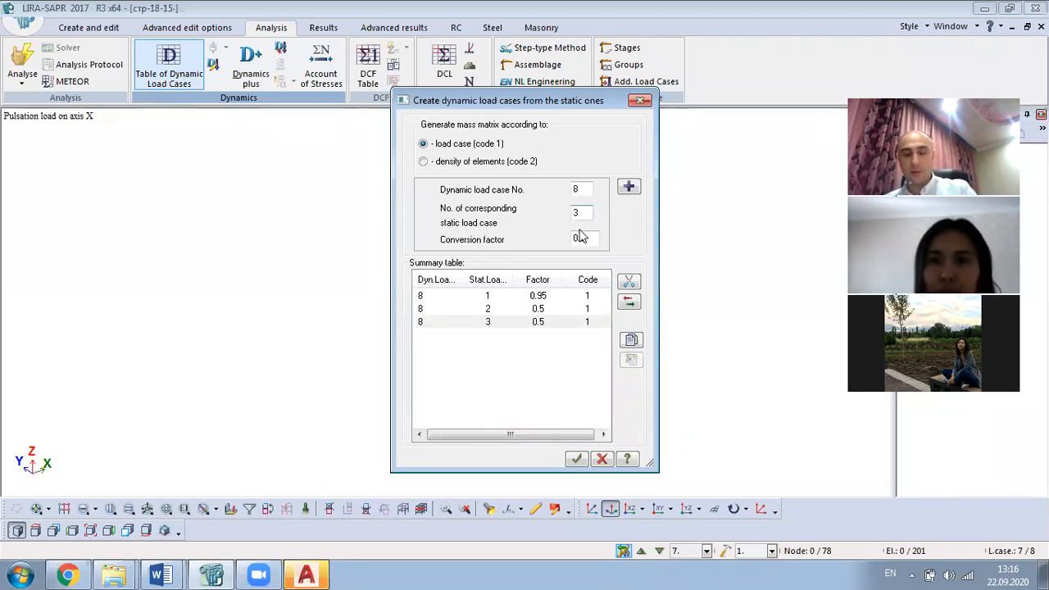
type("4")
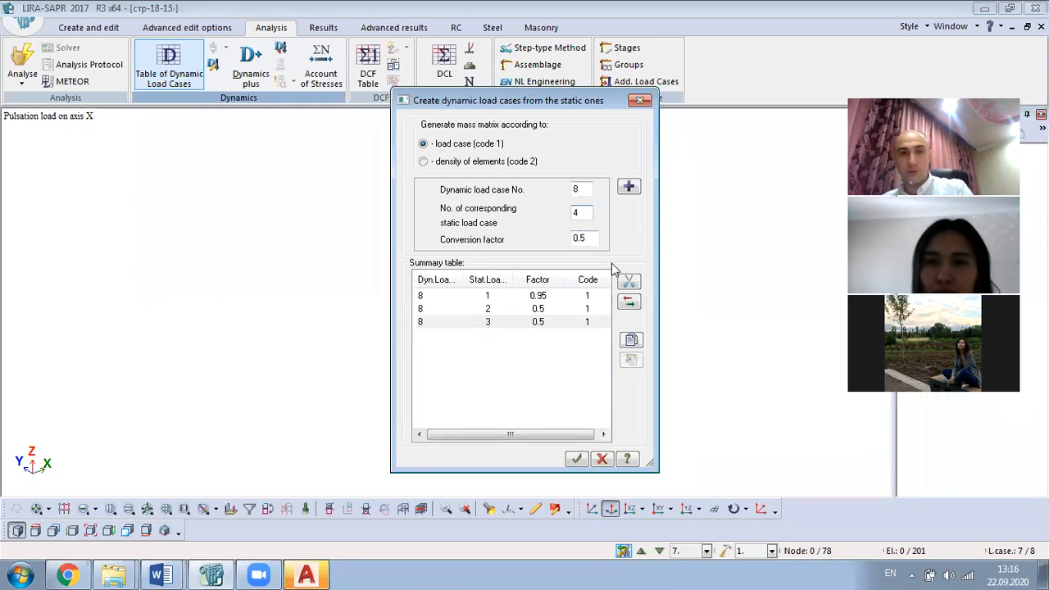
left_click(629, 187)
Step: Add static load cases 5 and 6 to dynamic load case 8 with factor 0.5, and accept the mass generation table
left_click(575, 213)
key("BackSpace")
type("5")
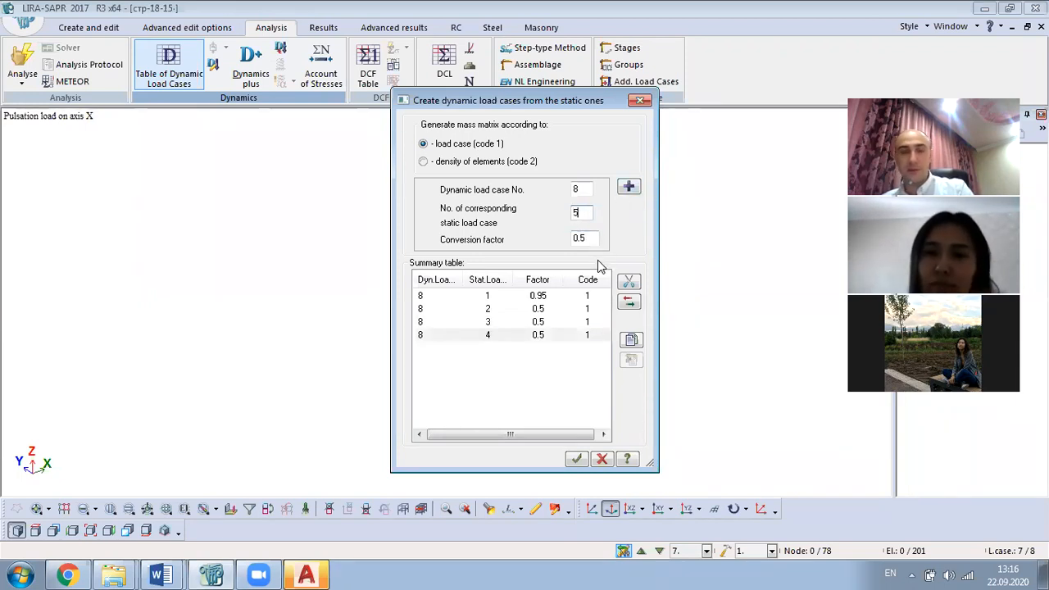
left_click(628, 188)
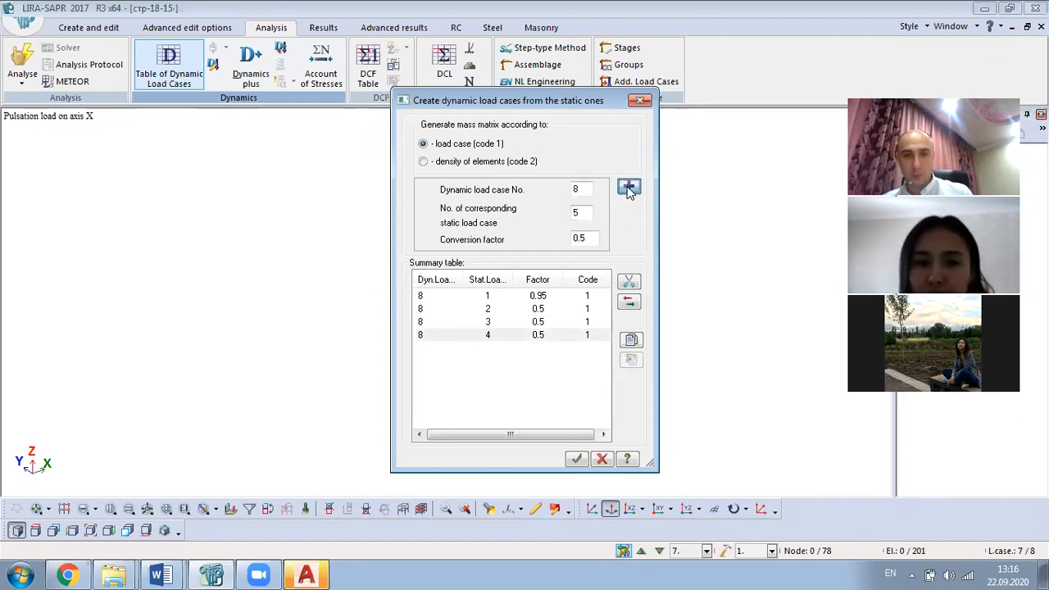
left_click(582, 213)
key("BackSpace")
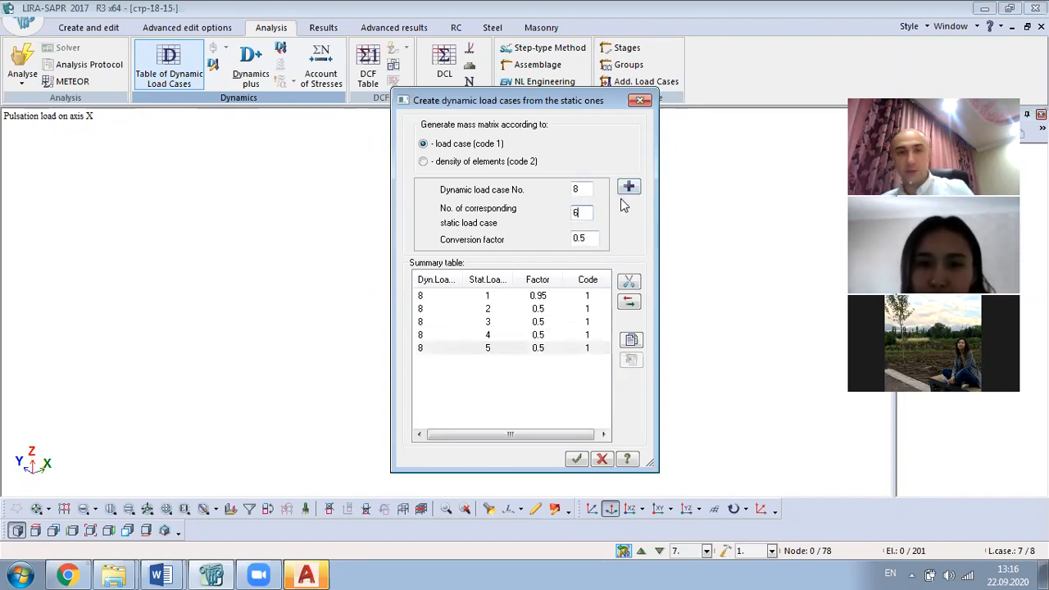
left_click(634, 189)
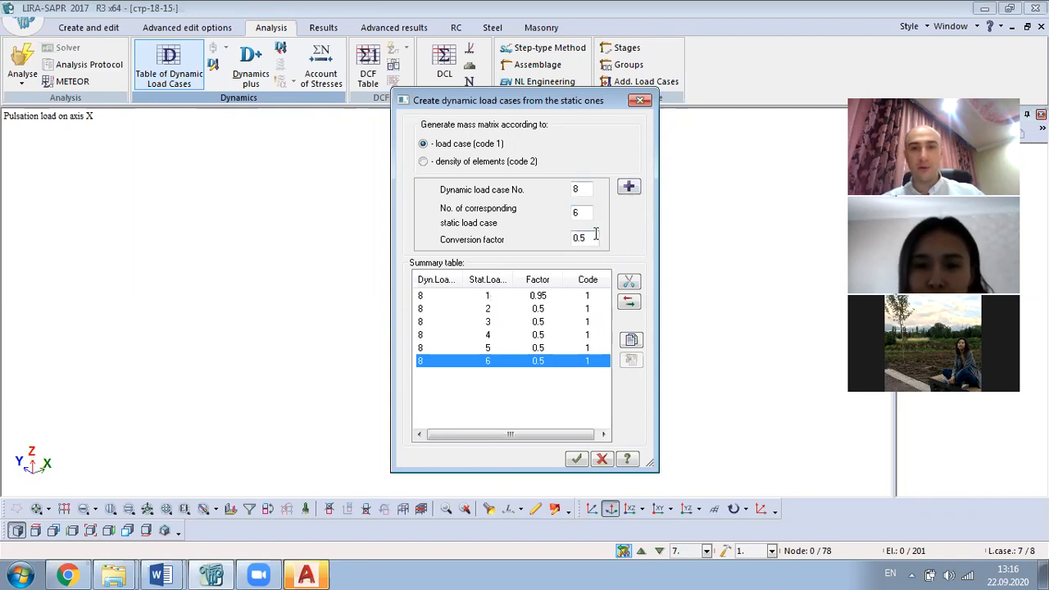
left_click(579, 189)
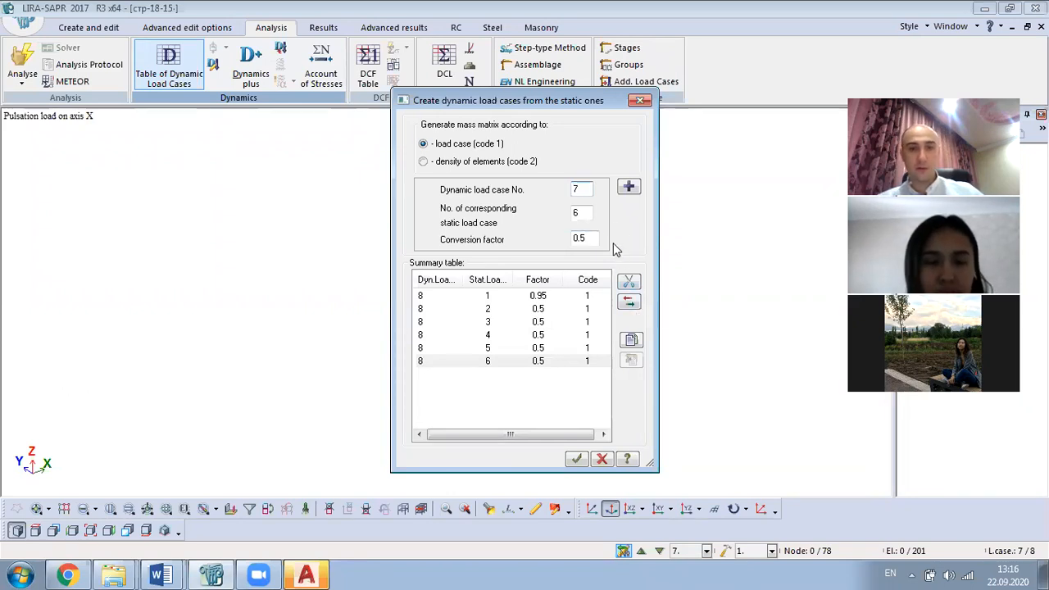
left_click(577, 458)
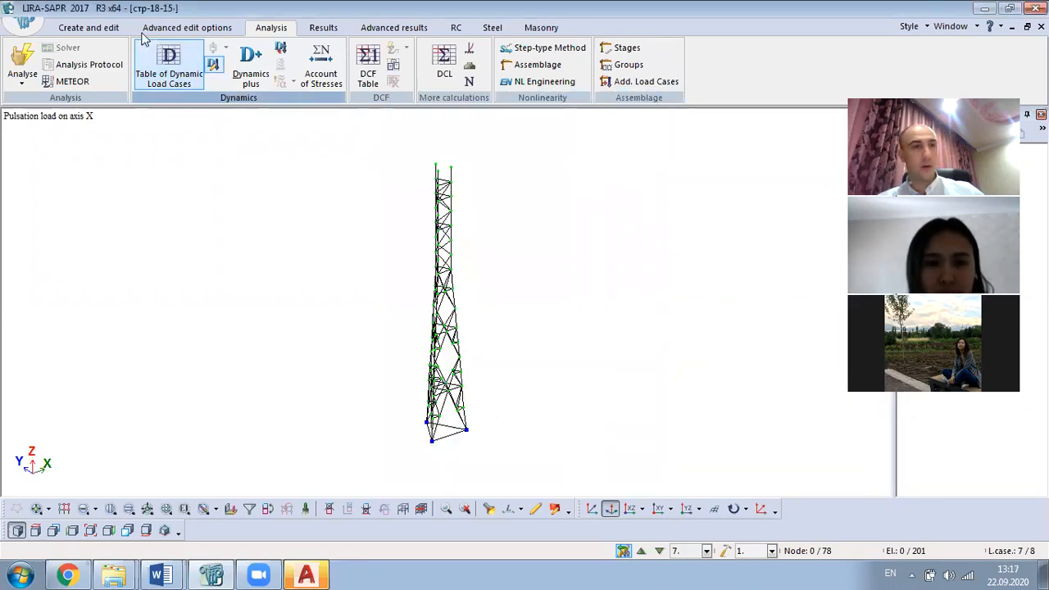
Step: Review the two pulsation load cases in the load case list after generating the masses for load case 8
left_click(88, 27)
left_click(806, 66)
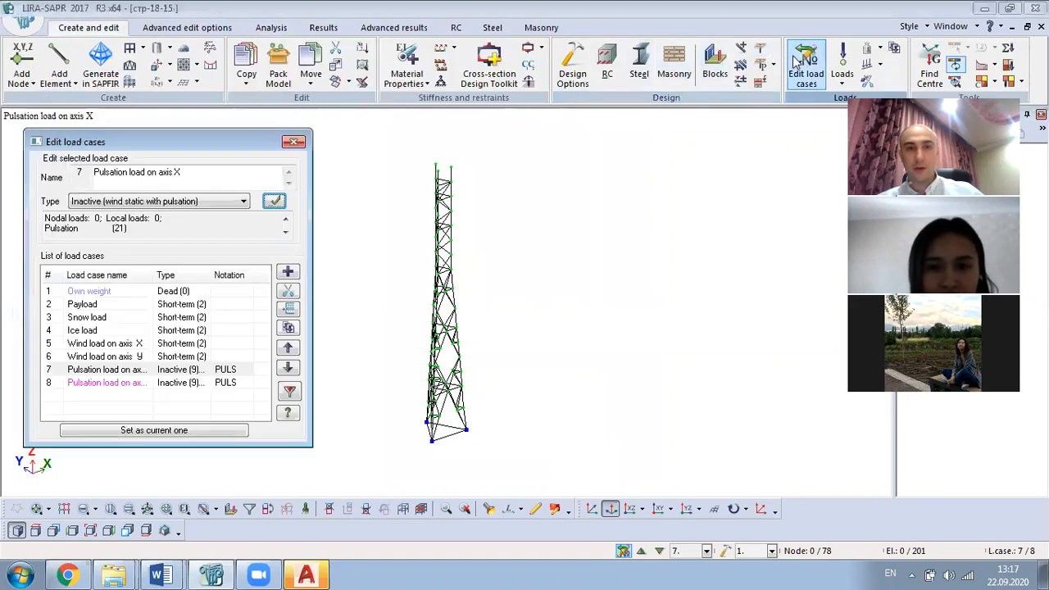
left_click(50, 383)
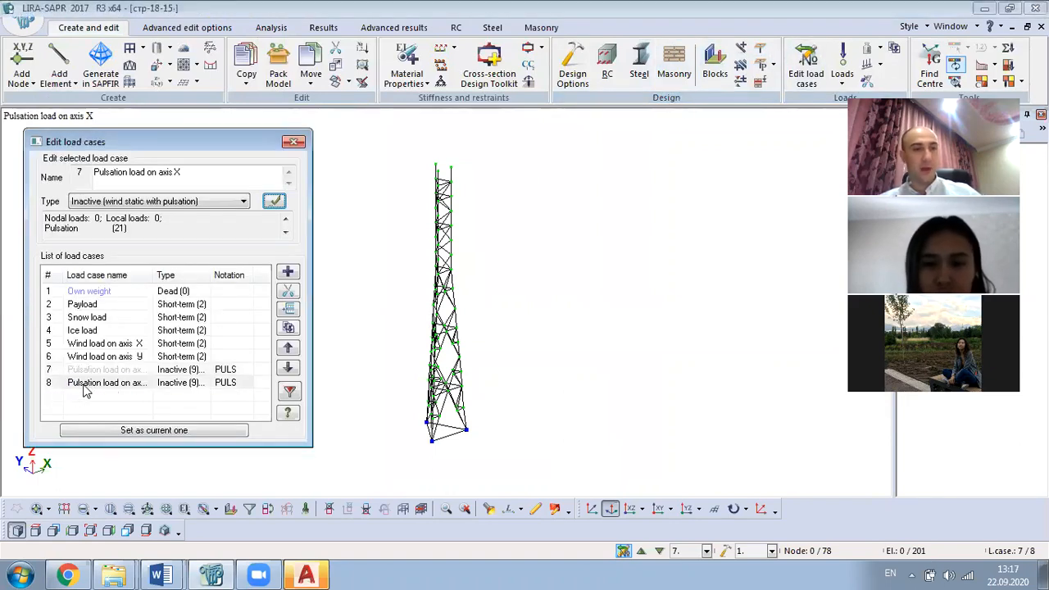
left_click(78, 371)
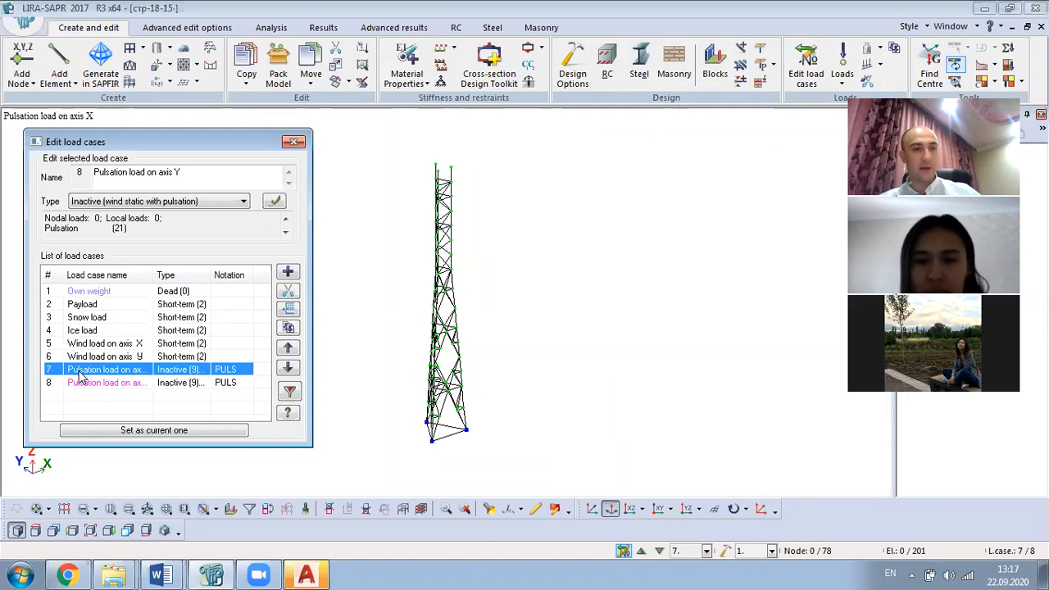
left_click(293, 142)
Step: Assign static load case 1 to dynamic load case 7 for mass generation, with a conversion factor of 0.95
left_click(271, 27)
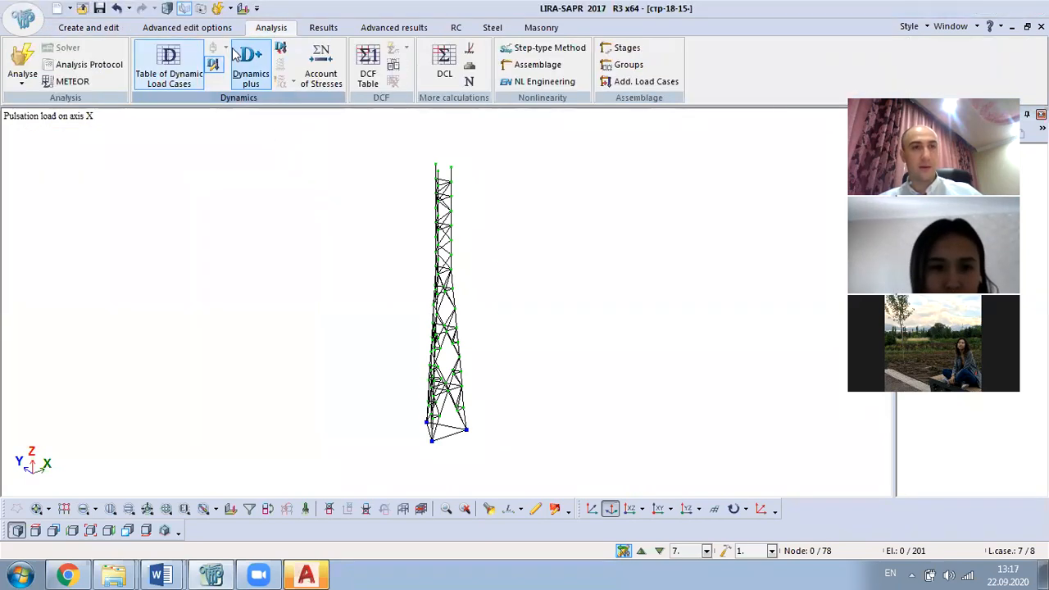
left_click(218, 68)
left_click_drag(587, 190, 550, 190)
type("7")
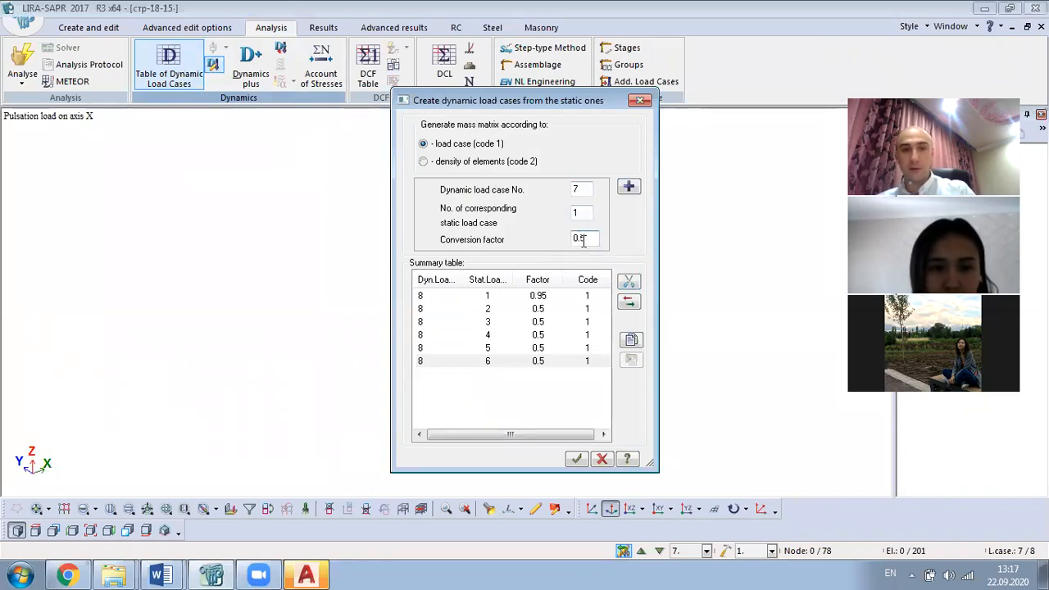
type("9")
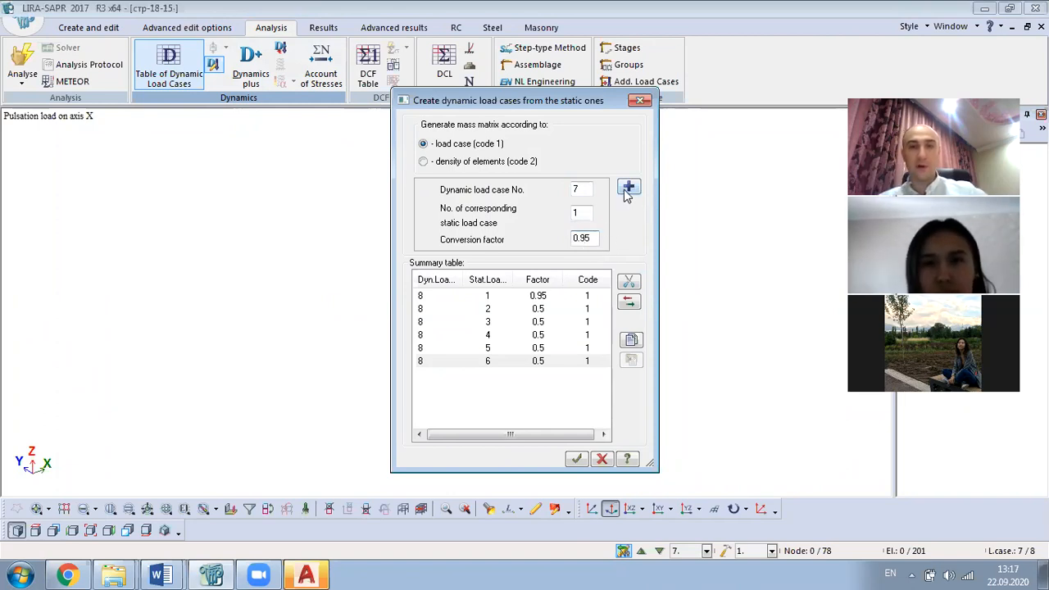
left_click(628, 186)
Step: Add static load cases 2 and 3 to the masses of dynamic load case 7, each with factor 0.5
double_click(581, 212)
type("2")
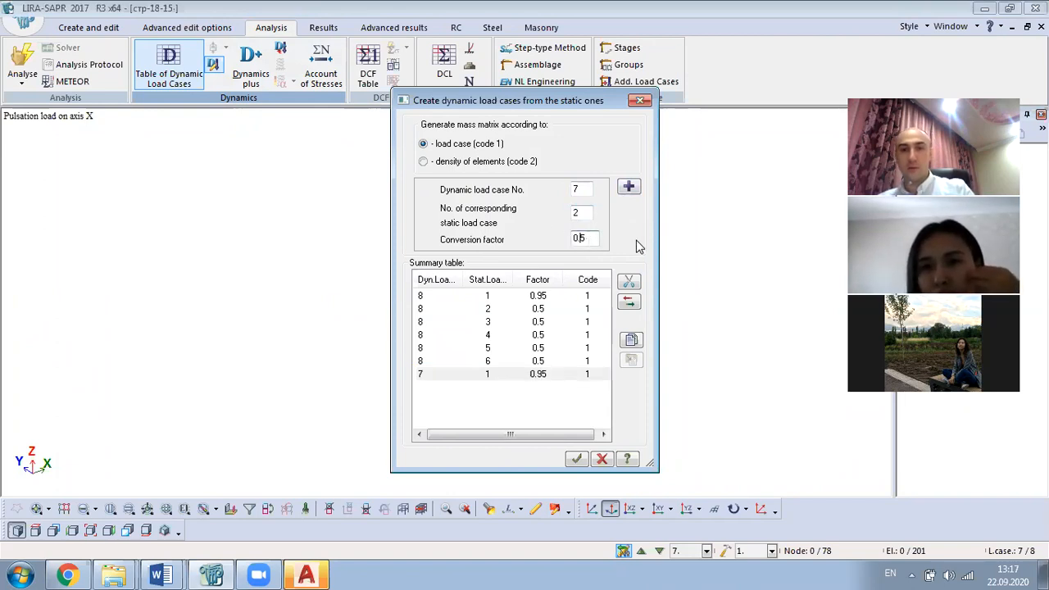
left_click(628, 187)
left_click(576, 213)
type("3")
left_click(628, 187)
Step: Add static load cases 4, 5 and 6 to dynamic load case 7 with factor 0.5, and accept the mass generation table
left_click(581, 213)
type("4")
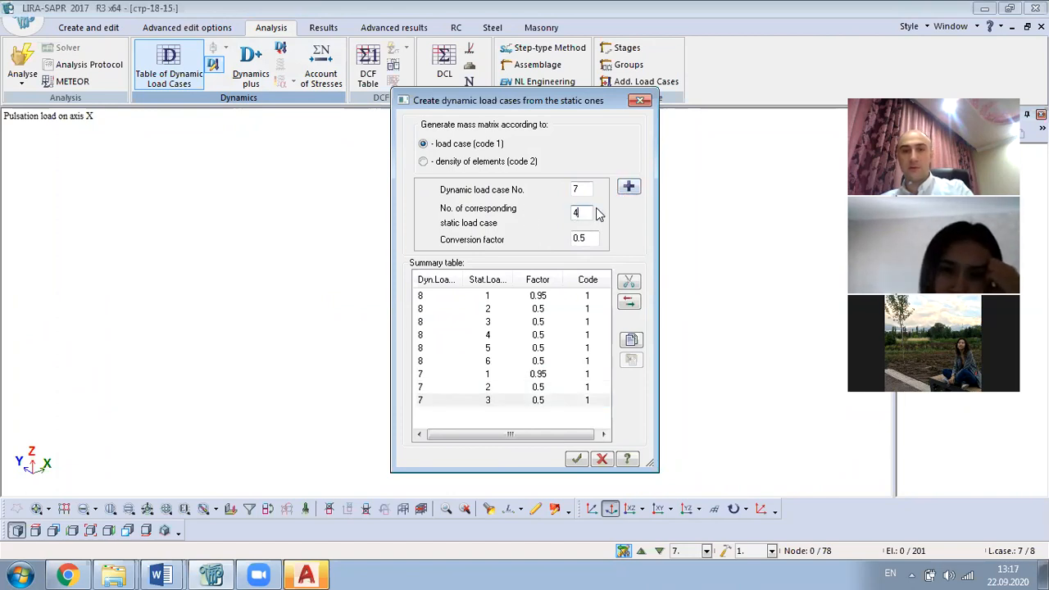
left_click(628, 186)
left_click(581, 213)
type("5")
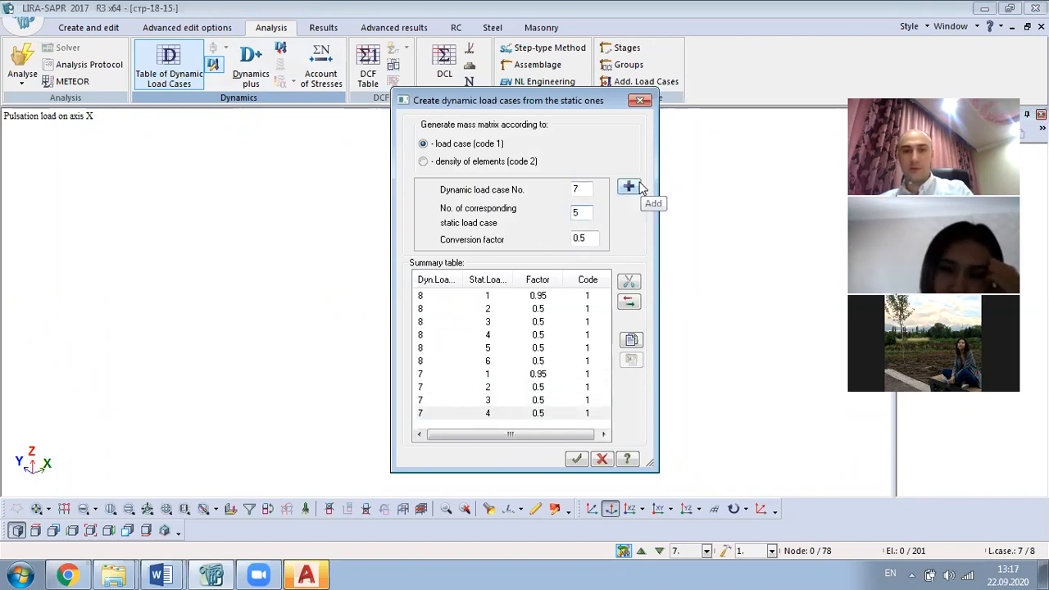
left_click(630, 188)
left_click(584, 213)
type("6")
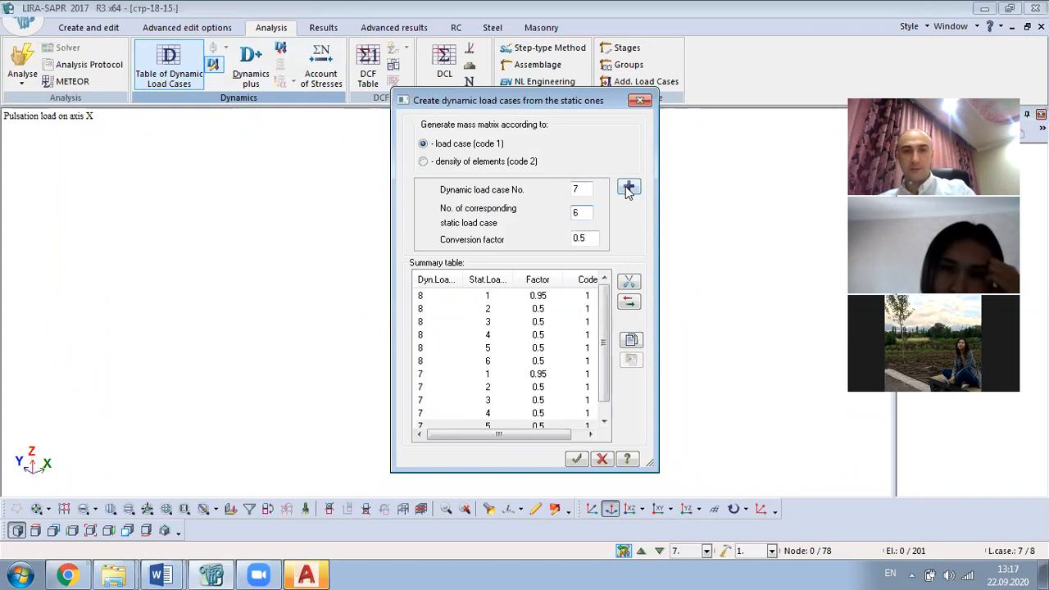
left_click(629, 186)
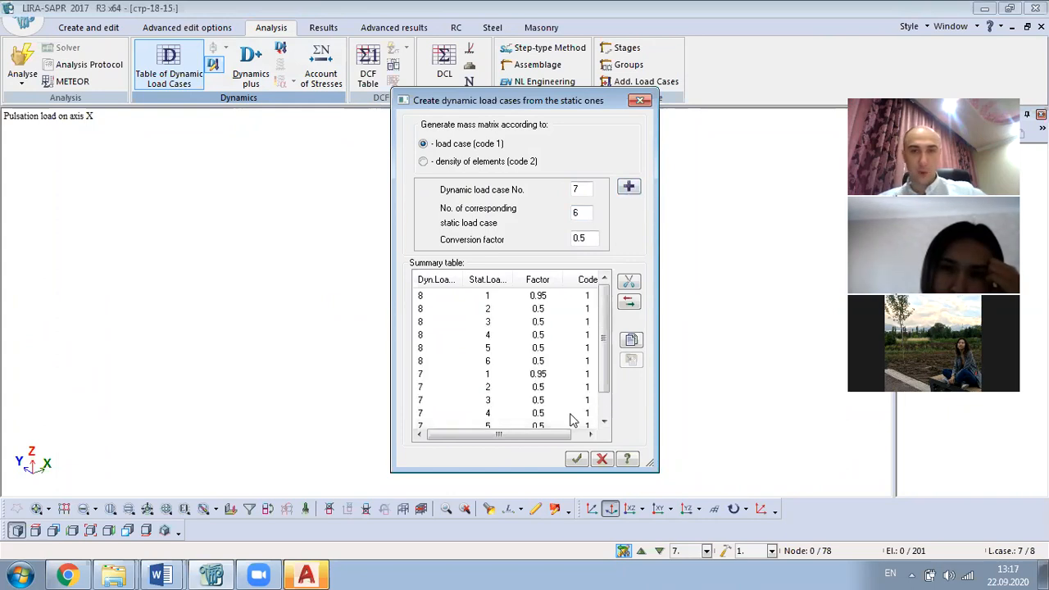
left_click(576, 459)
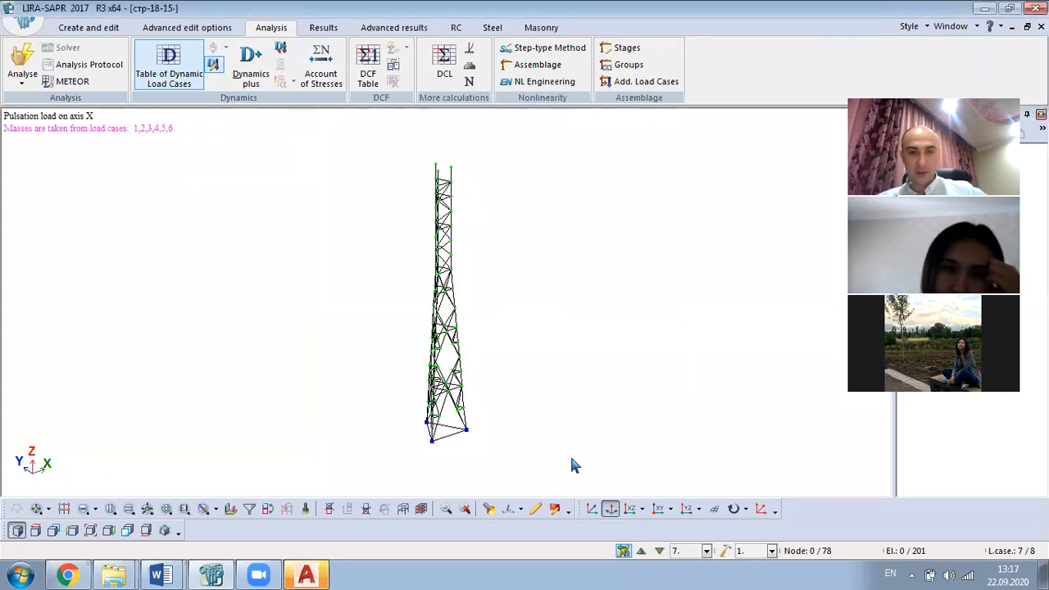
Step: Generate the DCF table under SNIP 2.01.07-85* and apply the default parameters to load cases 1–4: own weight, payload, snow and ice
left_click(370, 66)
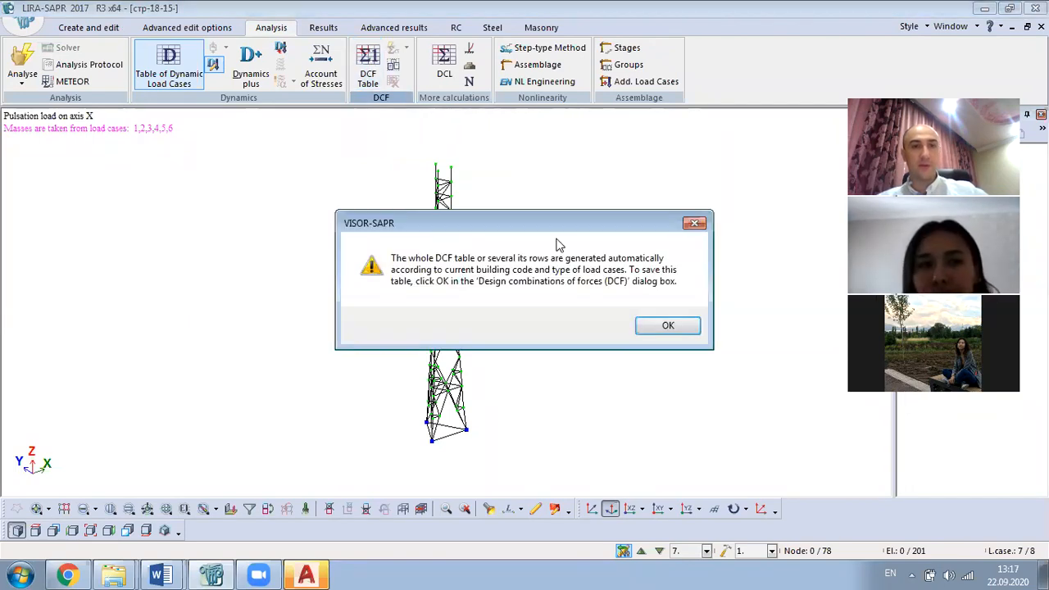
left_click(667, 326)
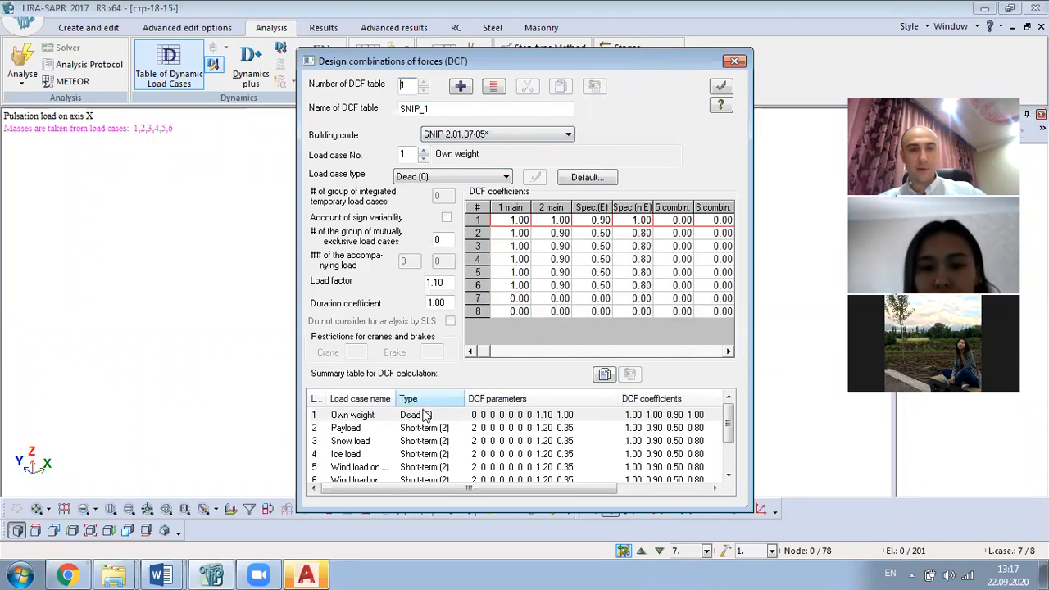
left_click(361, 414)
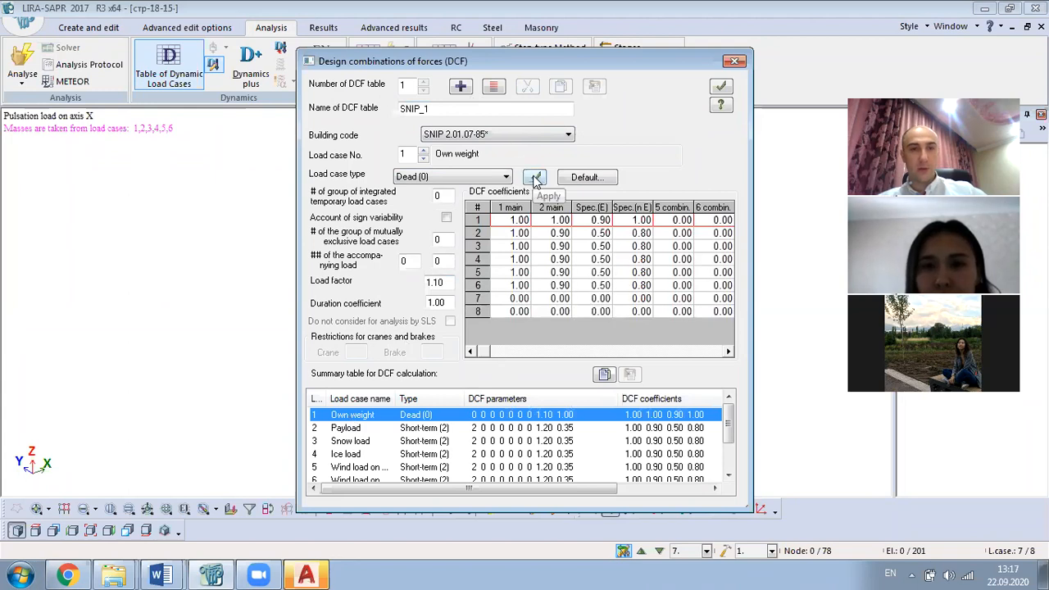
left_click(534, 179)
left_click(350, 428)
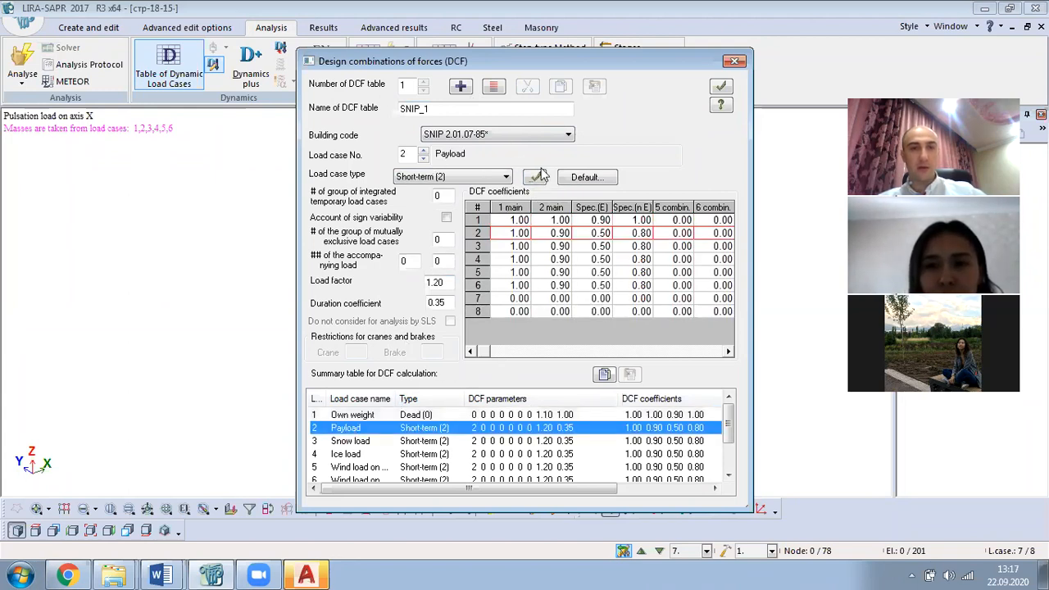
left_click(534, 179)
left_click(352, 441)
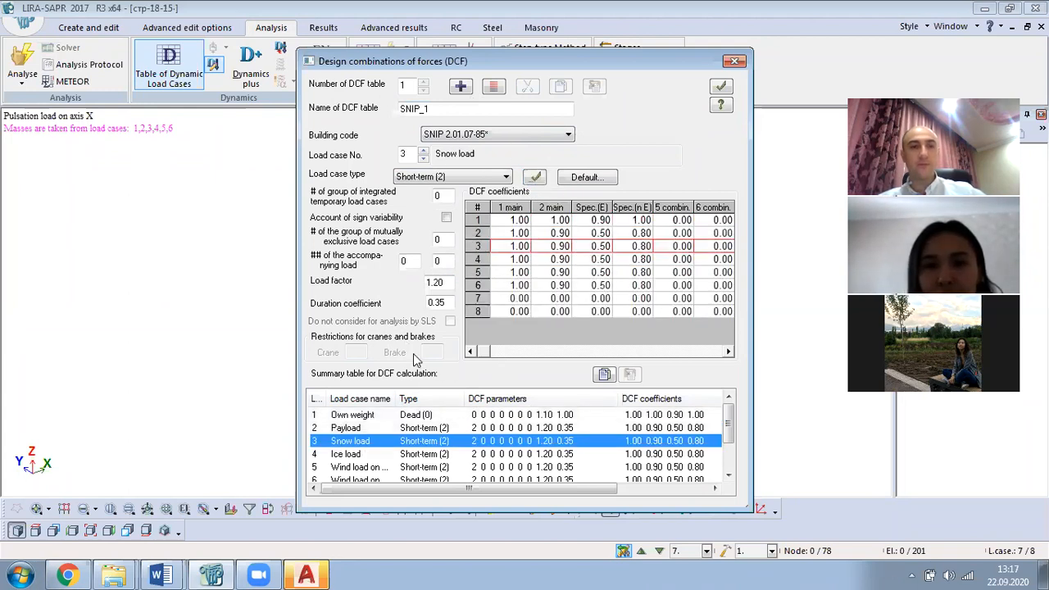
left_click(534, 178)
left_click(375, 455)
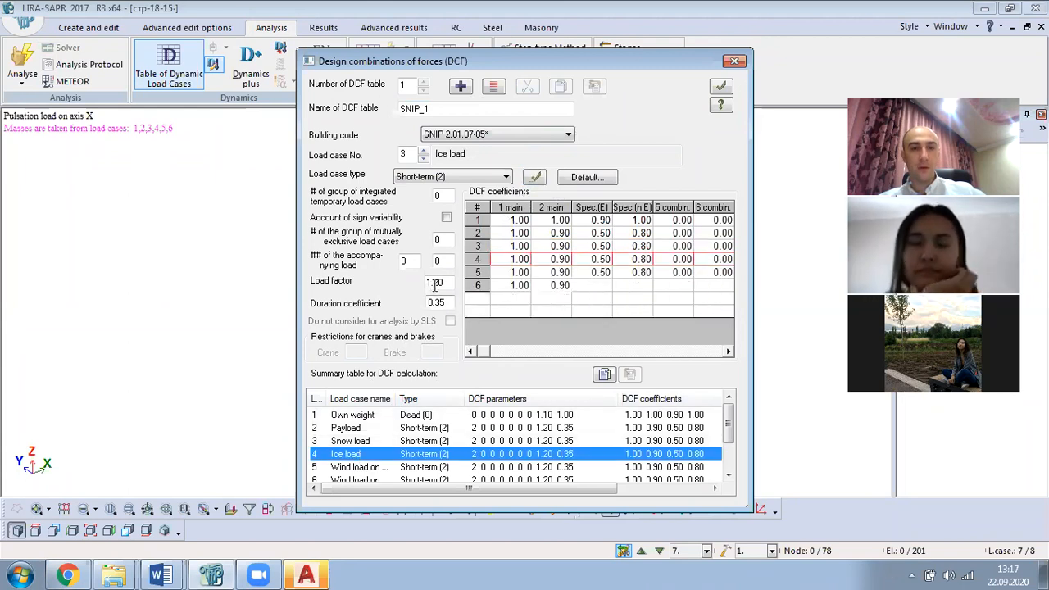
left_click(534, 179)
Step: Assign the wind loads on axes X and Y (load cases 5 and 6) to mutually exclusive group 1 in the DCF table
left_click(375, 467)
scroll(426, 446, "down", 1)
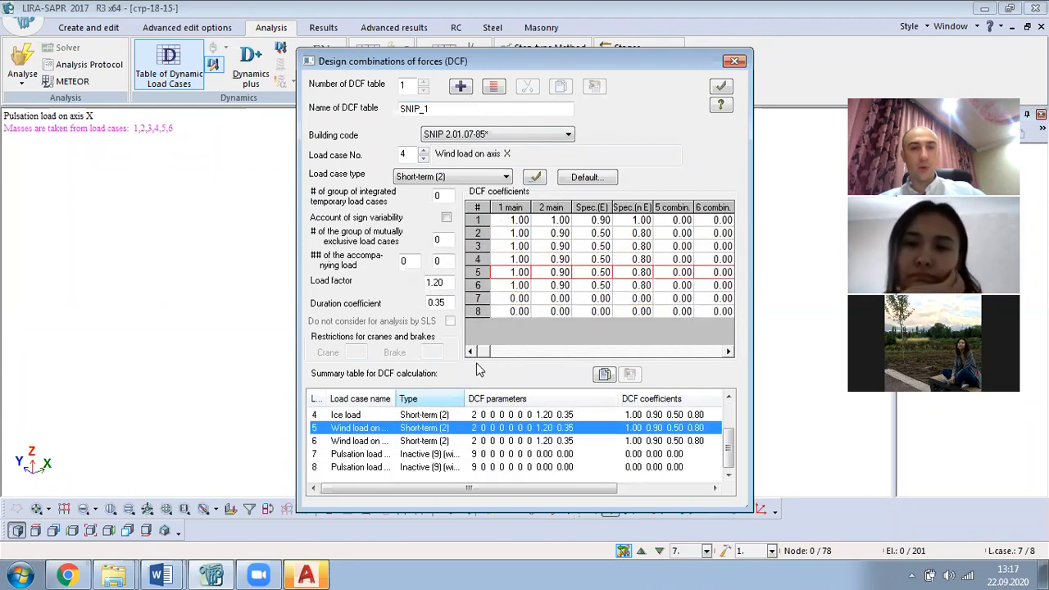
left_click(534, 177)
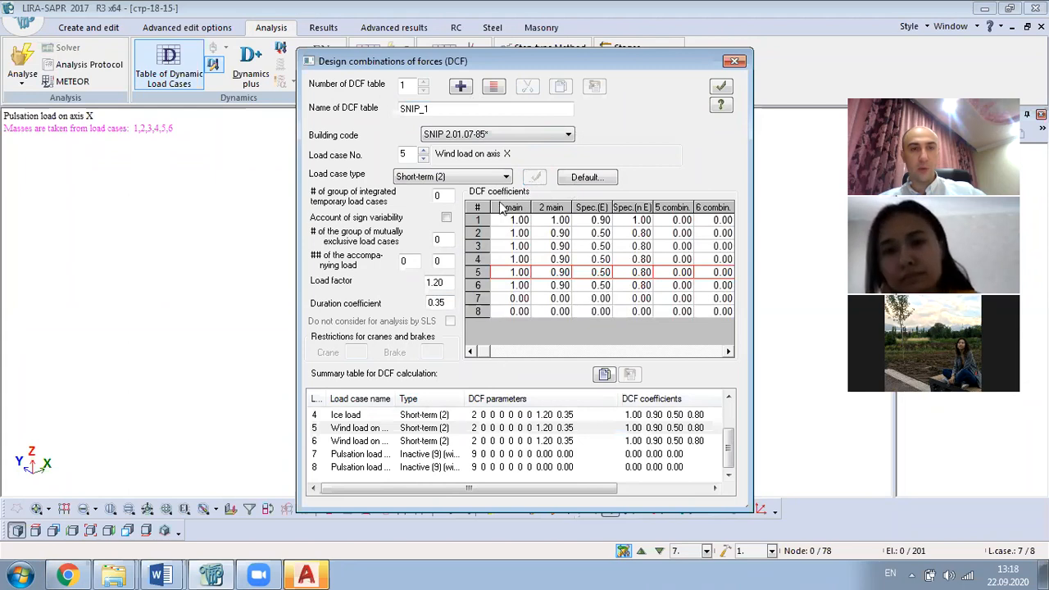
double_click(440, 239)
type("1")
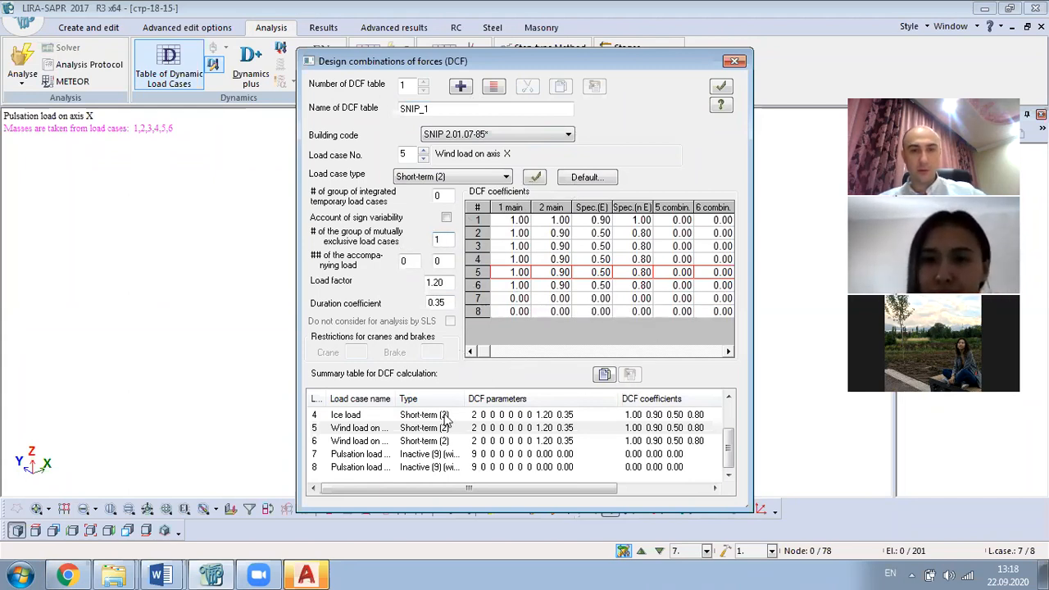
left_click(533, 177)
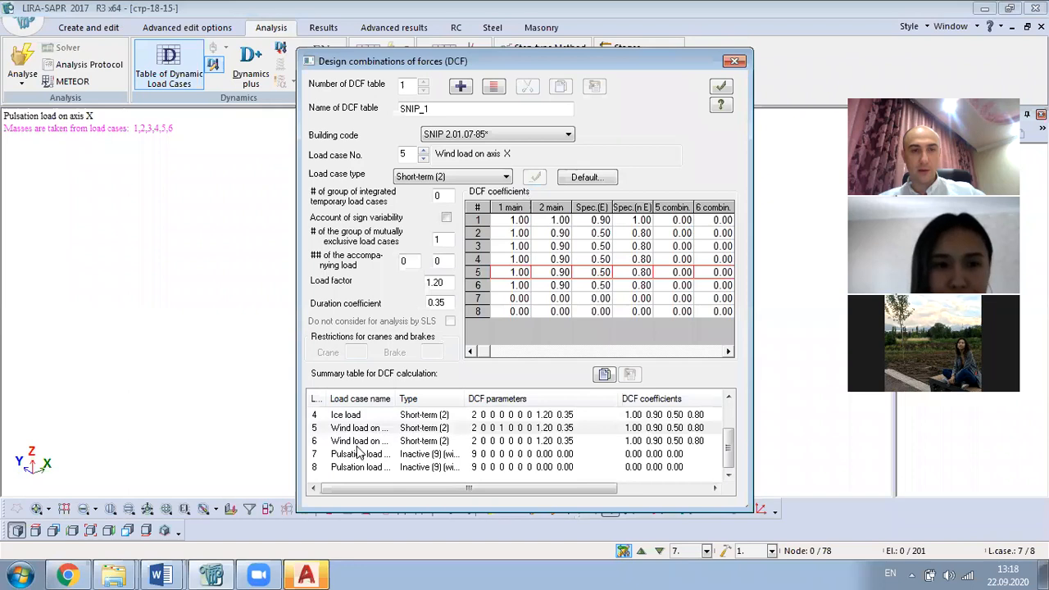
left_click(363, 440)
double_click(429, 237)
type("1")
left_click(534, 177)
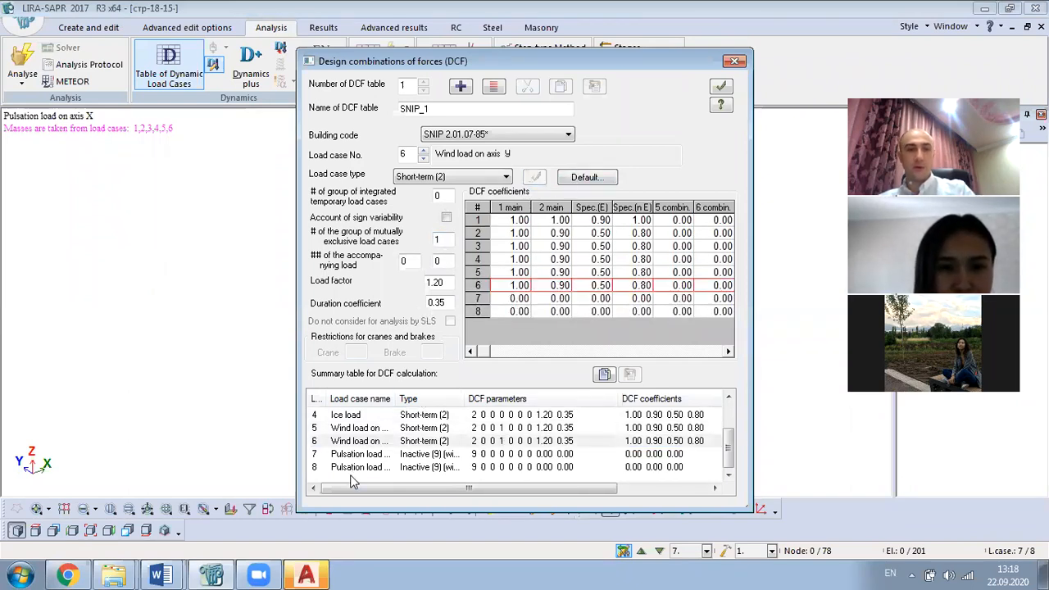
Step: Assign pulsation load cases 7 and 8 to mutually exclusive group 1 and save the DCF table
left_click(363, 454)
double_click(434, 239)
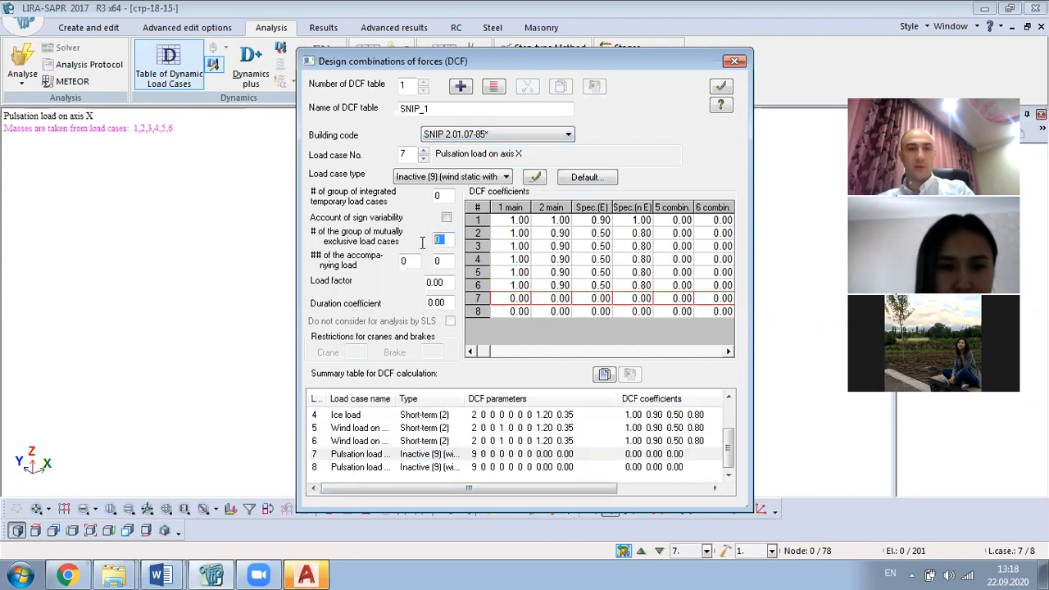
type("1")
left_click(534, 177)
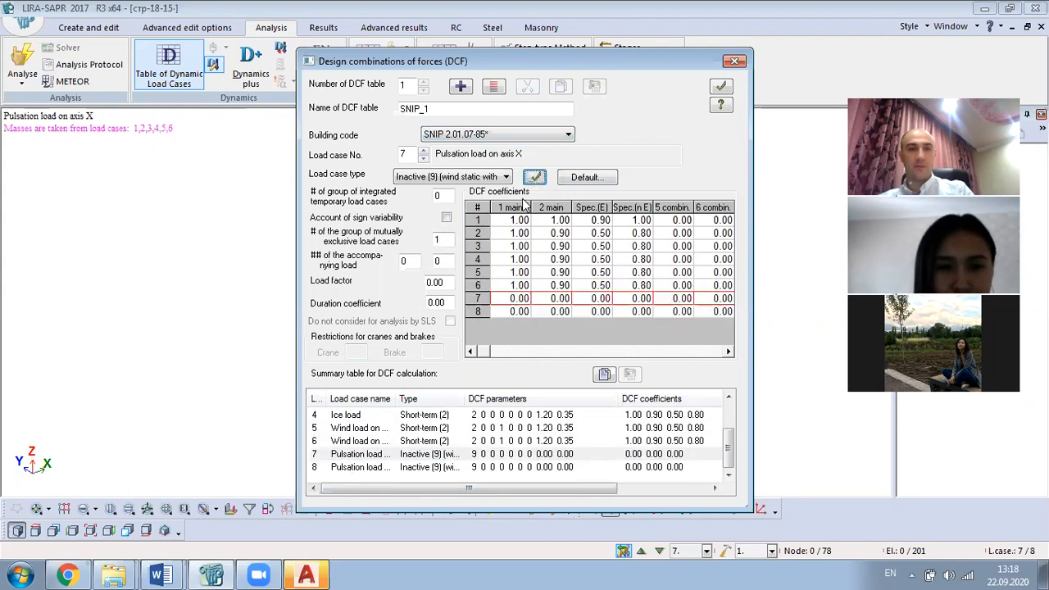
left_click(360, 471)
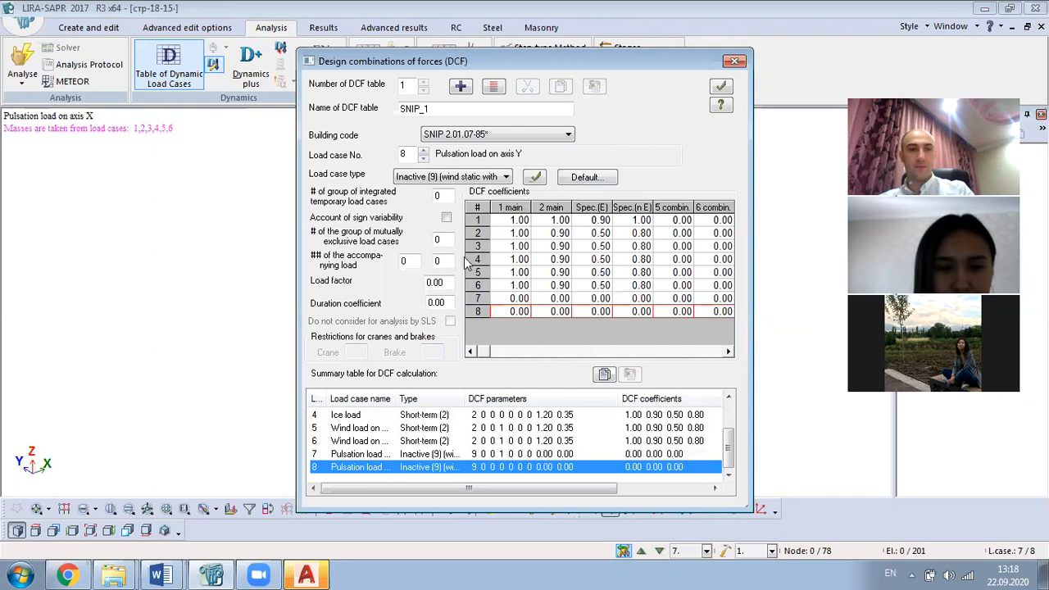
double_click(439, 240)
type("1")
left_click(534, 177)
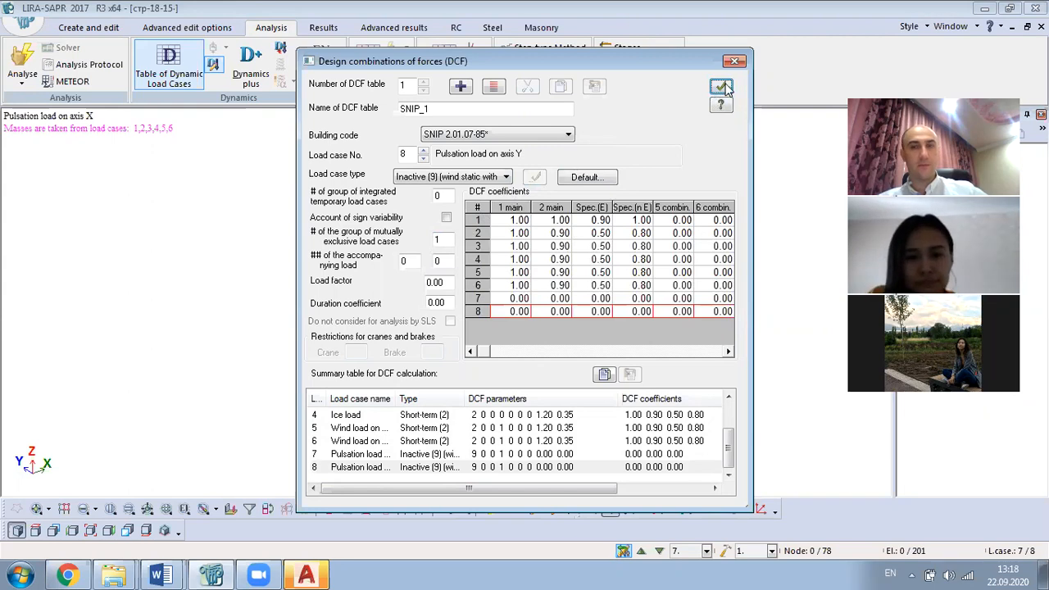
left_click(721, 87)
Step: Pack the tower model with a "Throw together" precision of 0.0001 m, correcting elements with incorrect geometry wherever possible
left_click(90, 28)
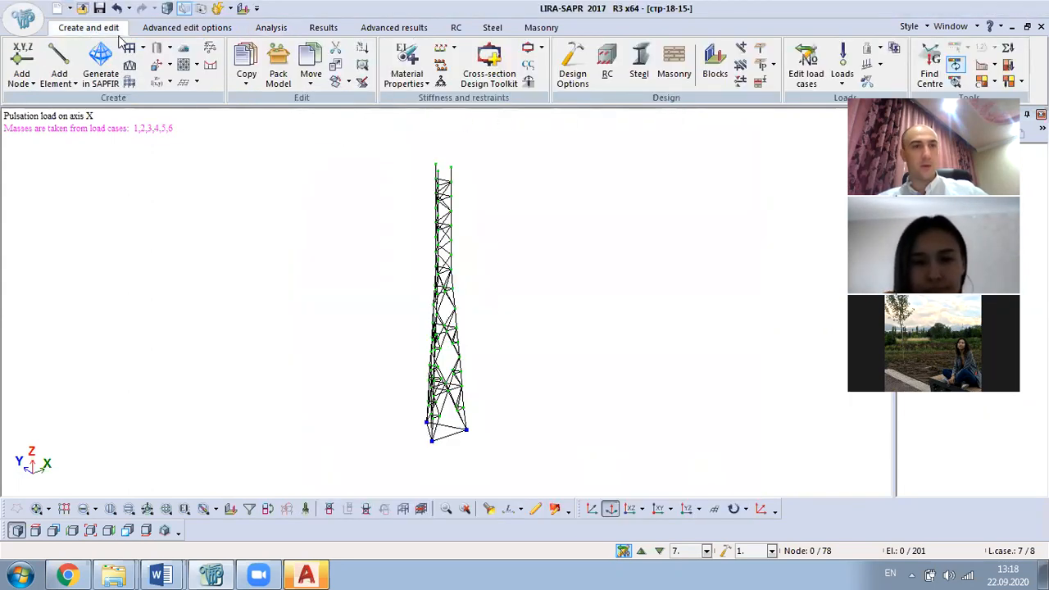
left_click(278, 65)
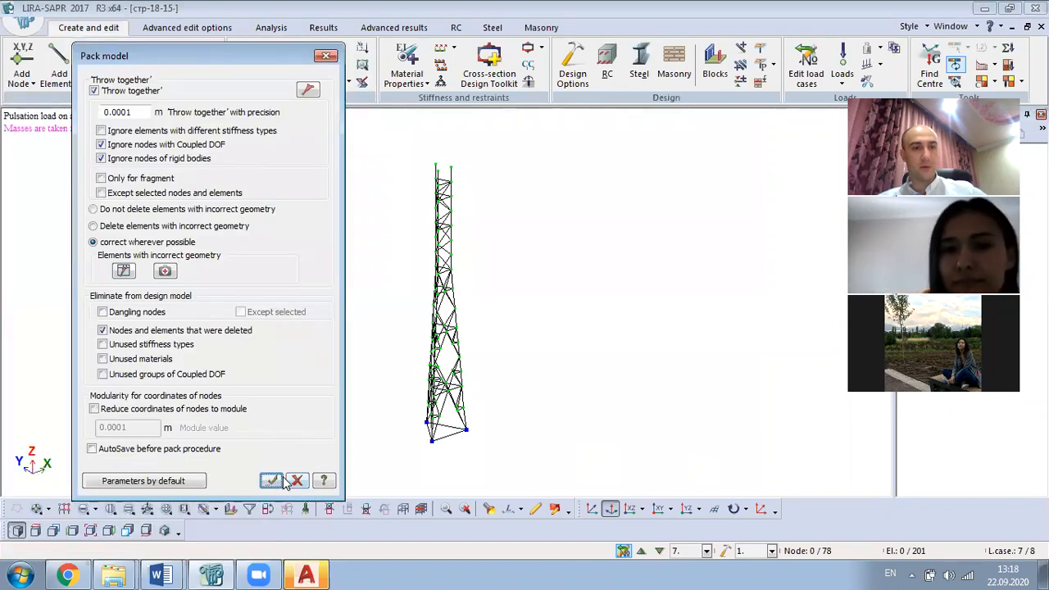
left_click(281, 481)
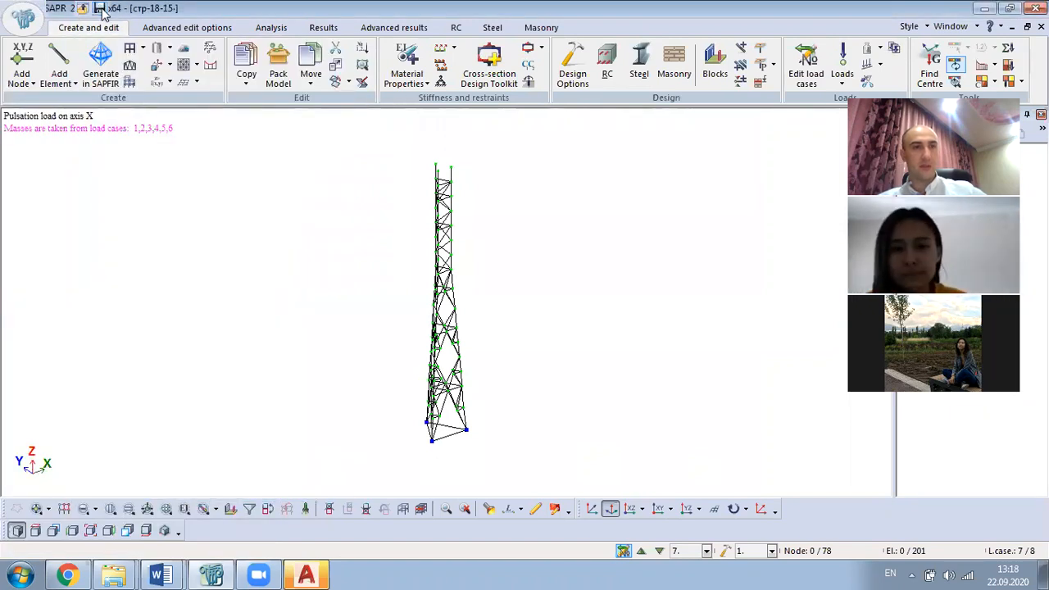
Step: Save the tower model and run its full analysis
left_click(101, 9)
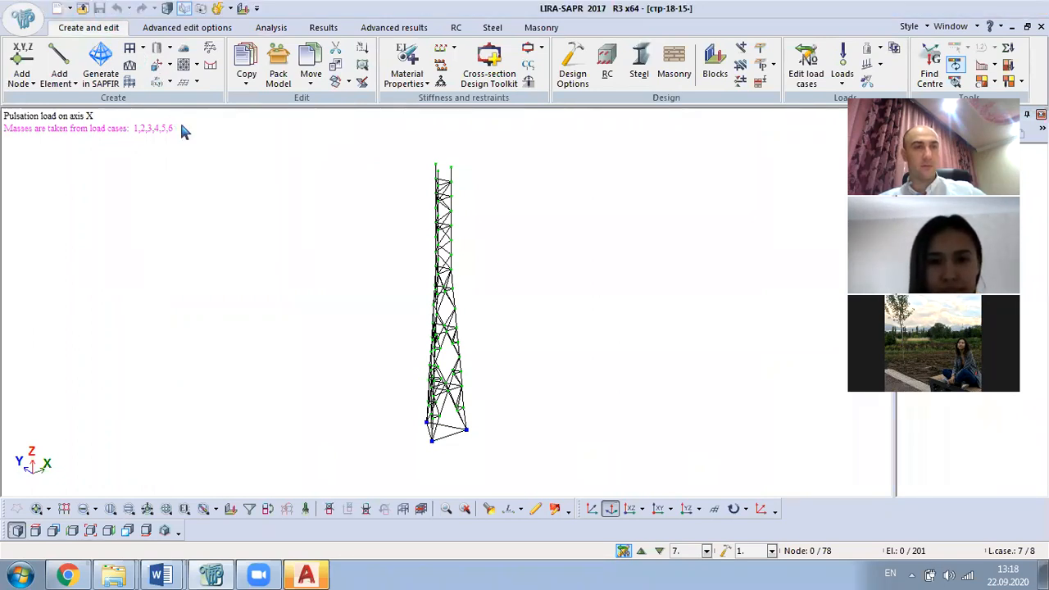
left_click(271, 30)
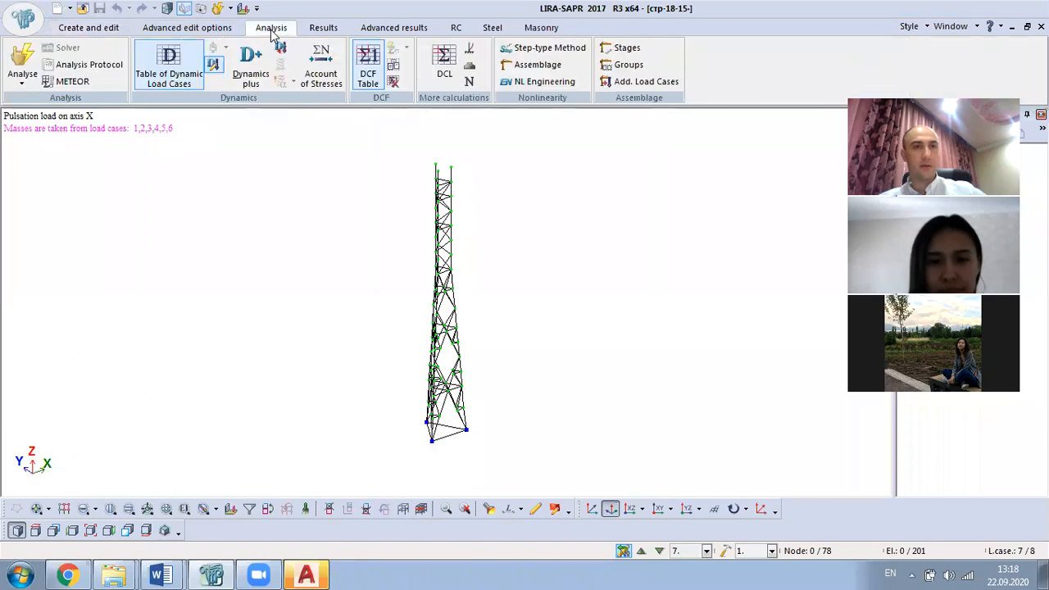
left_click(25, 59)
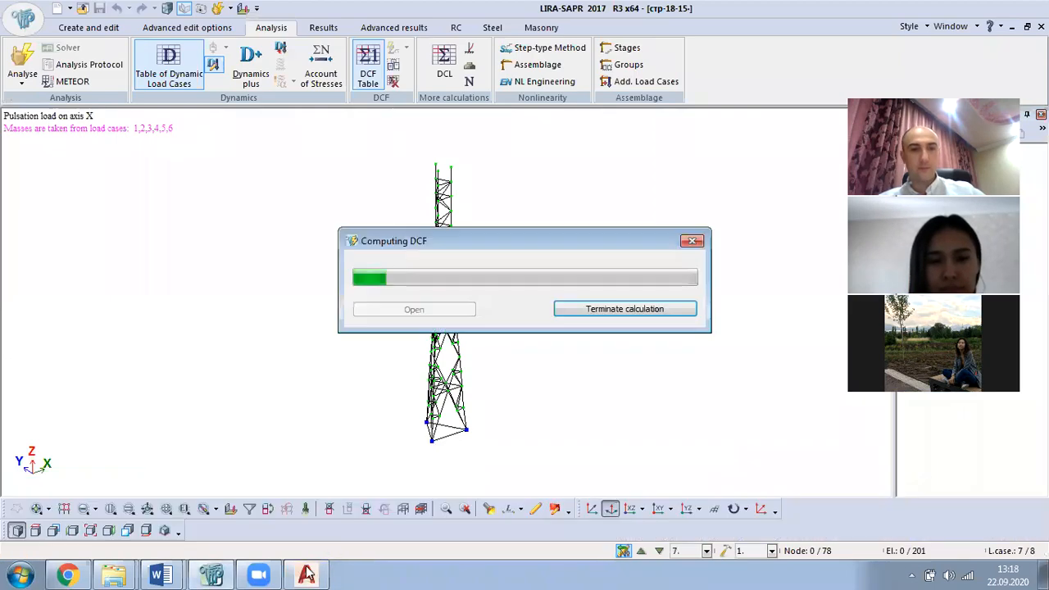
Step: Switch to AutoCAD and look through the recent documents on its start page, then minimise it
left_click(306, 573)
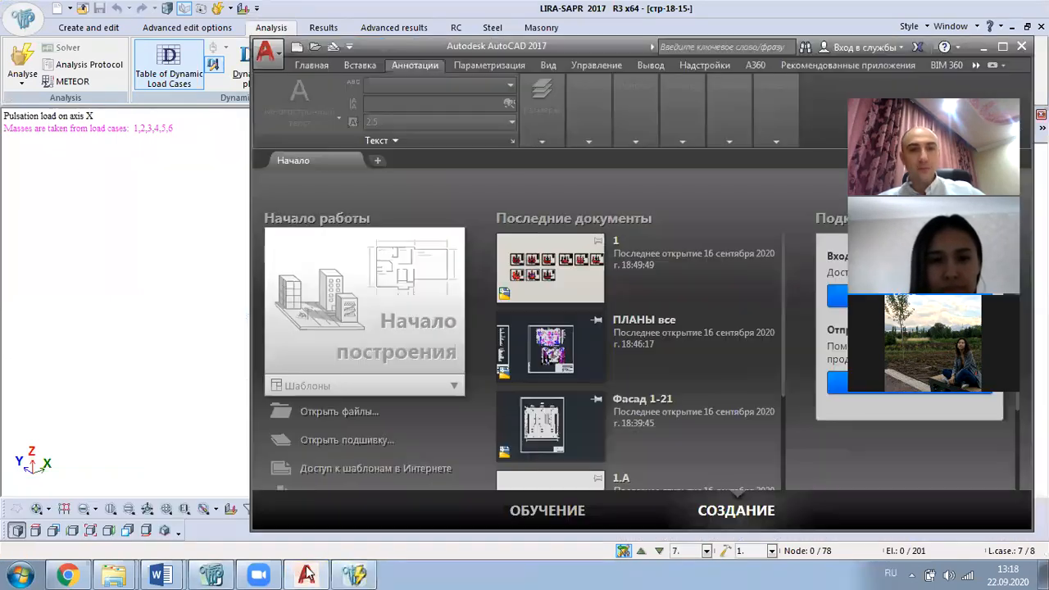
scroll(656, 397, "down", 3)
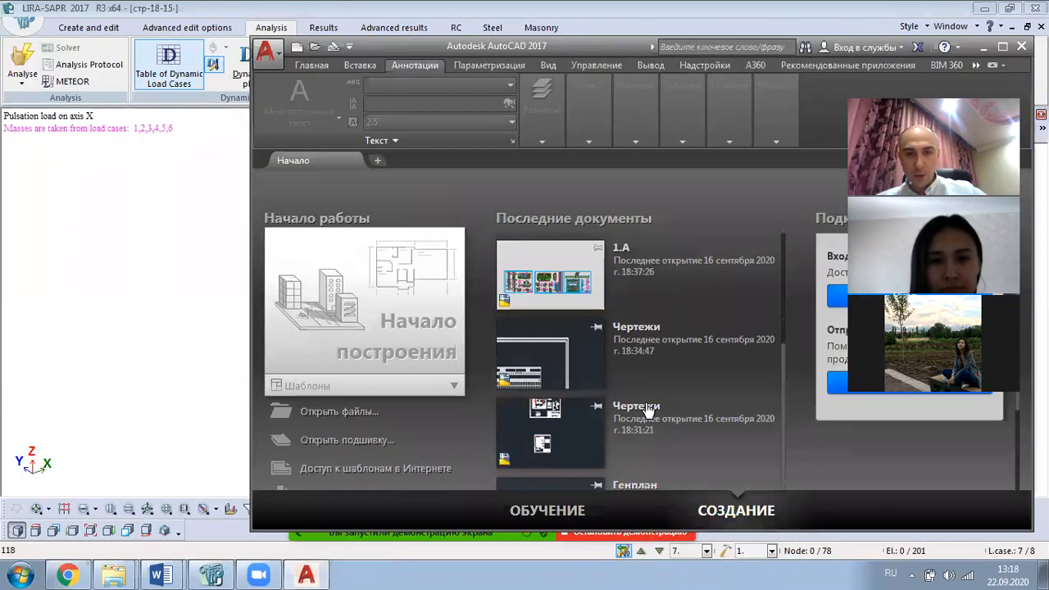
scroll(645, 414, "down", 5)
scroll(644, 418, "up", 3)
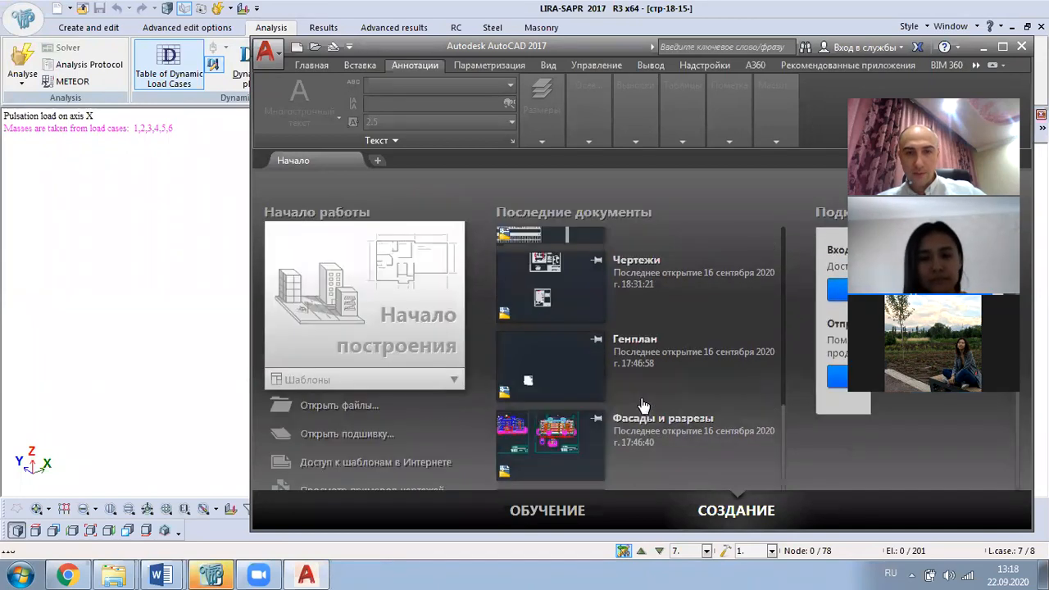
scroll(655, 414, "down", 2)
scroll(669, 412, "up", 6)
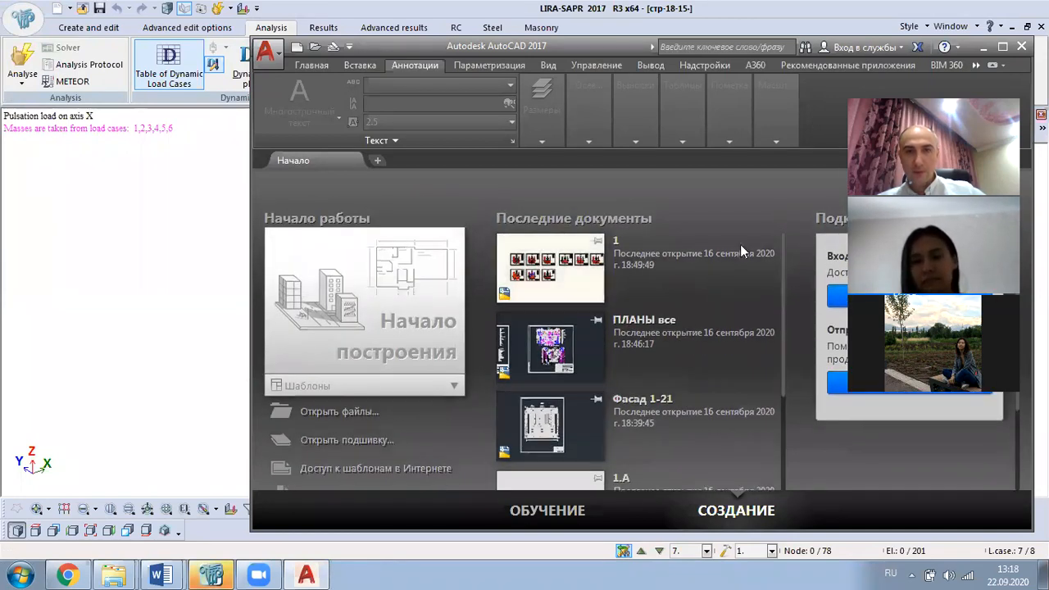
left_click(983, 46)
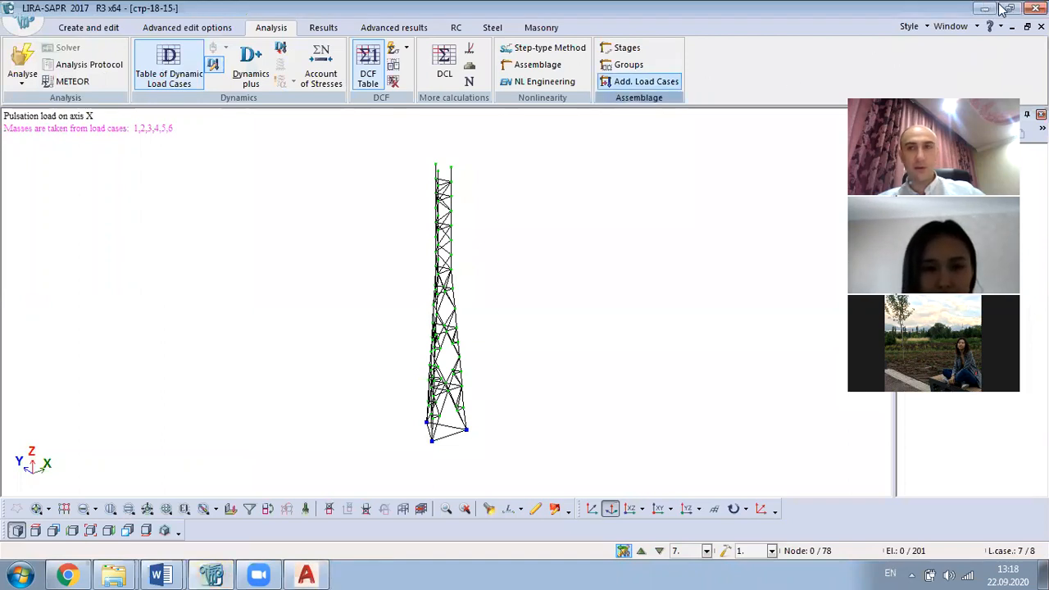
Step: Switch to the file manager and look through folders "Стр-18-5 Современные комп расч" and "Стр-18-5-МК-1" for the tower drawing
mouse_move(120, 573)
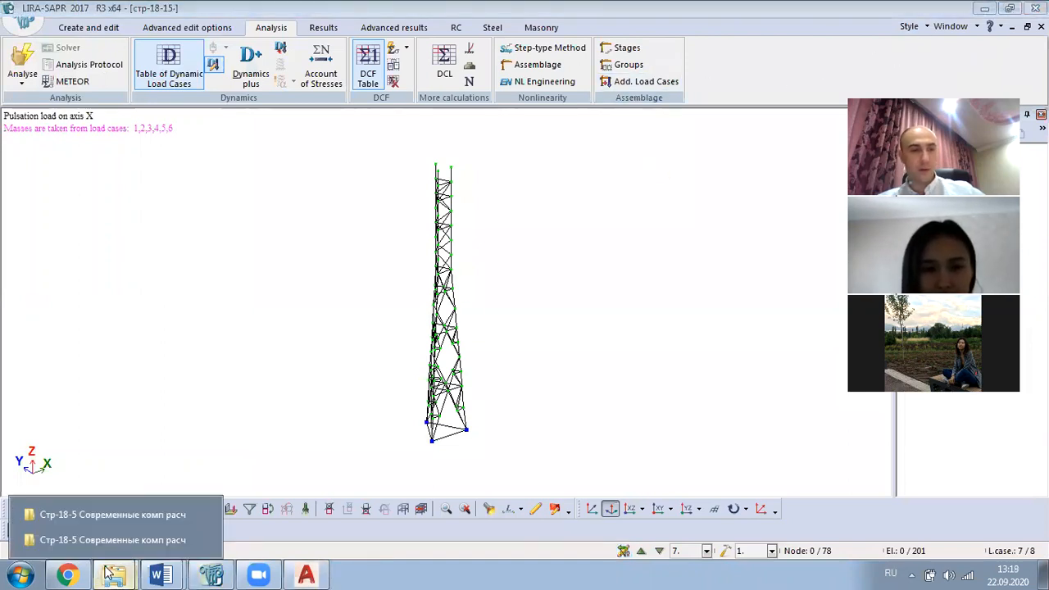
left_click(126, 526)
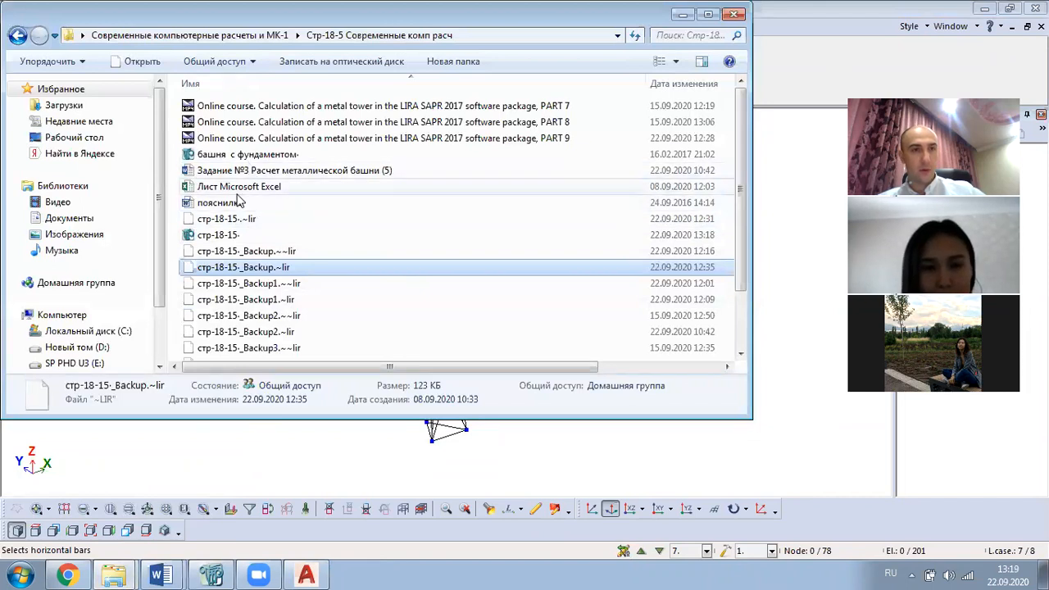
scroll(281, 235, "down", 2)
scroll(279, 240, "up", 2)
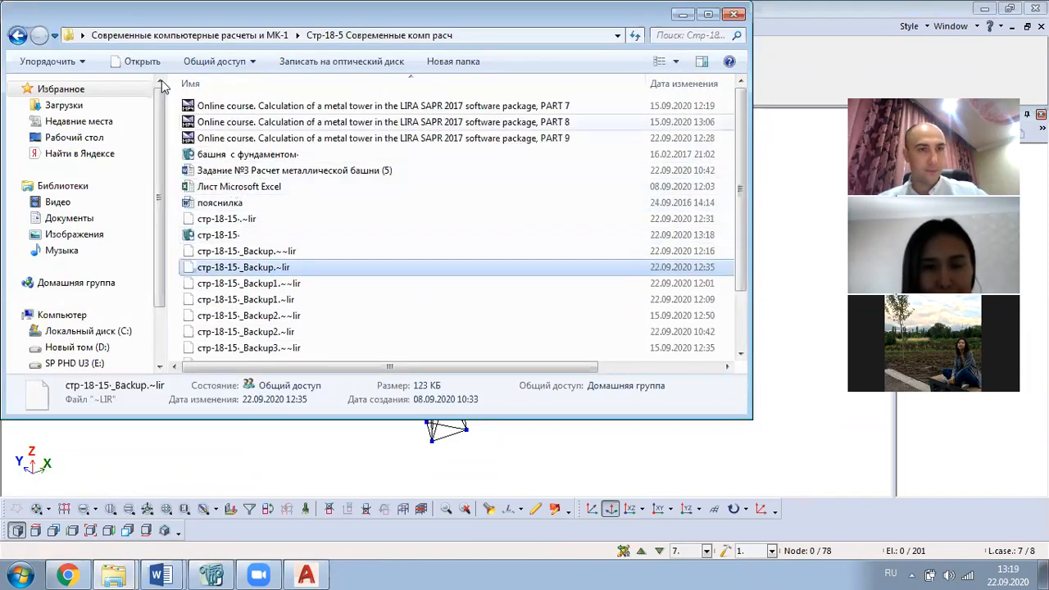
left_click(17, 37)
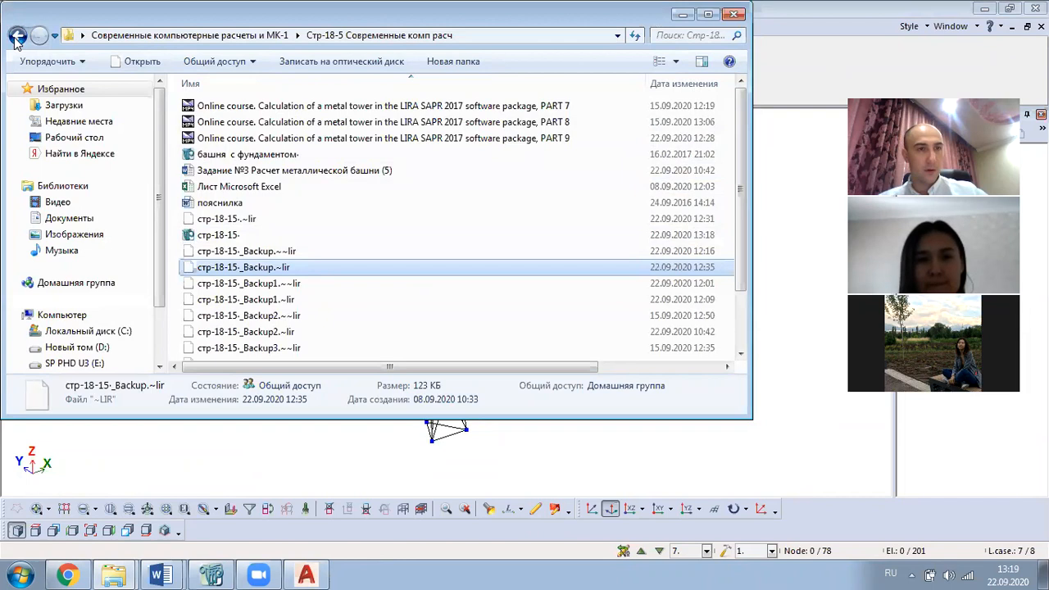
double_click(239, 171)
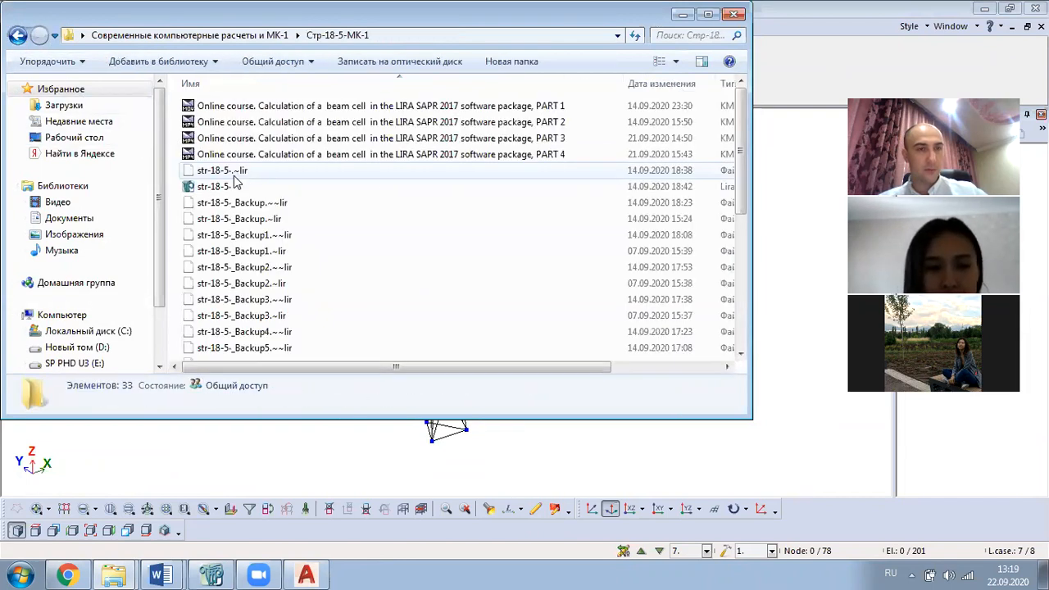
scroll(237, 205, "down", 4)
scroll(238, 217, "up", 2)
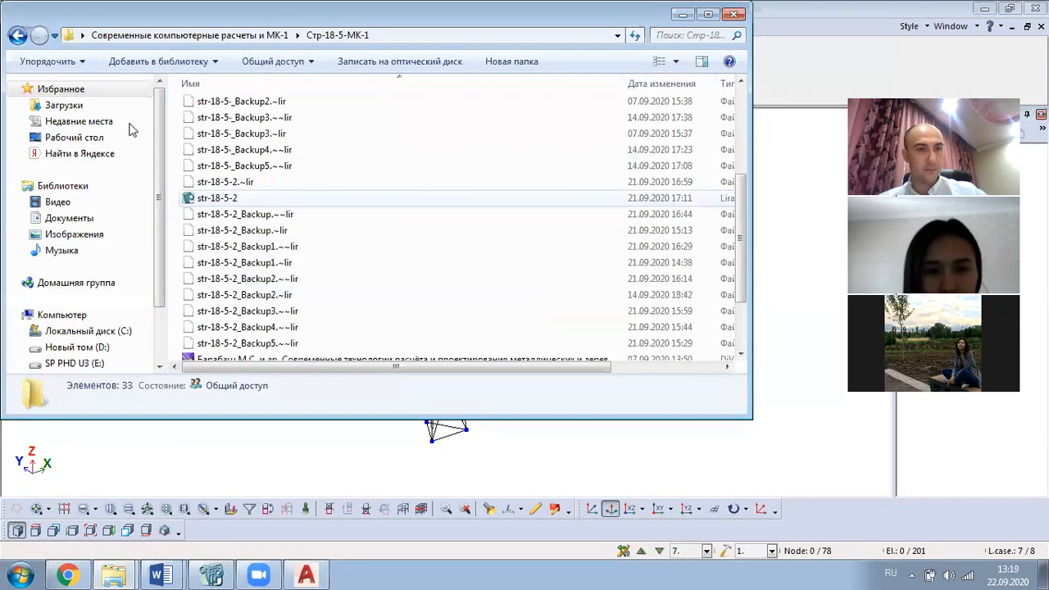
left_click(16, 35)
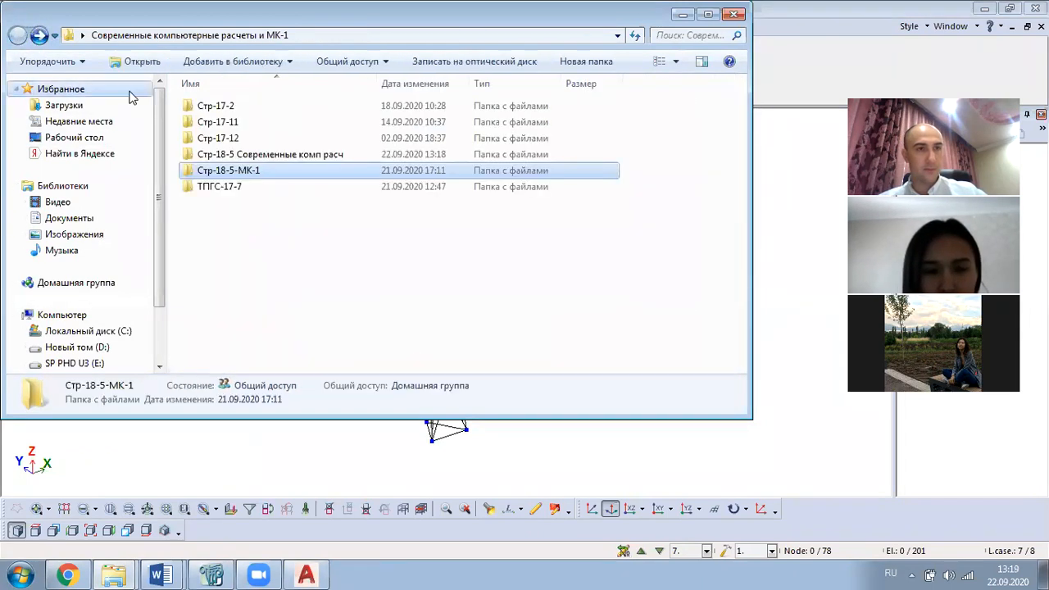
Step: Search the "Стр-17-11" and "Стр-17-12" folders for the tower drawing, and recheck "Стр-18-5-МК-1"
double_click(252, 122)
scroll(250, 245, "down", 1)
scroll(250, 251, "up", 1)
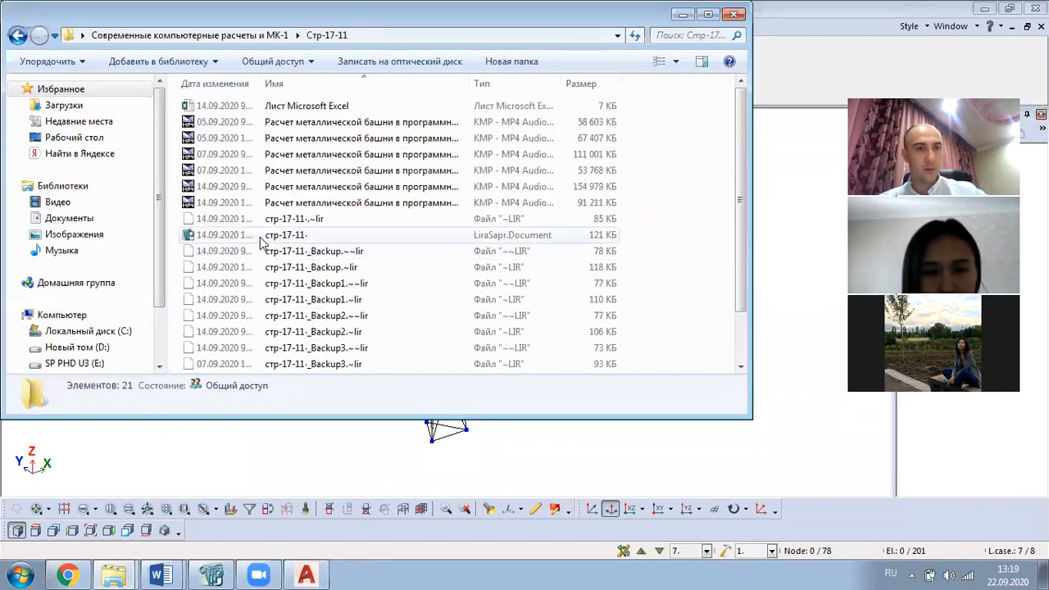
left_click(16, 35)
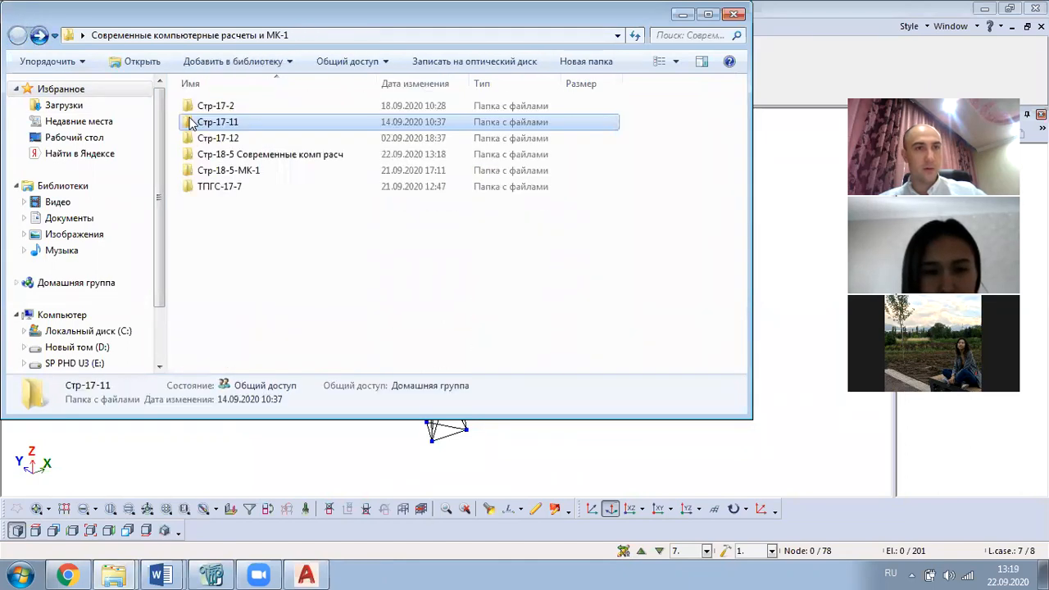
double_click(240, 140)
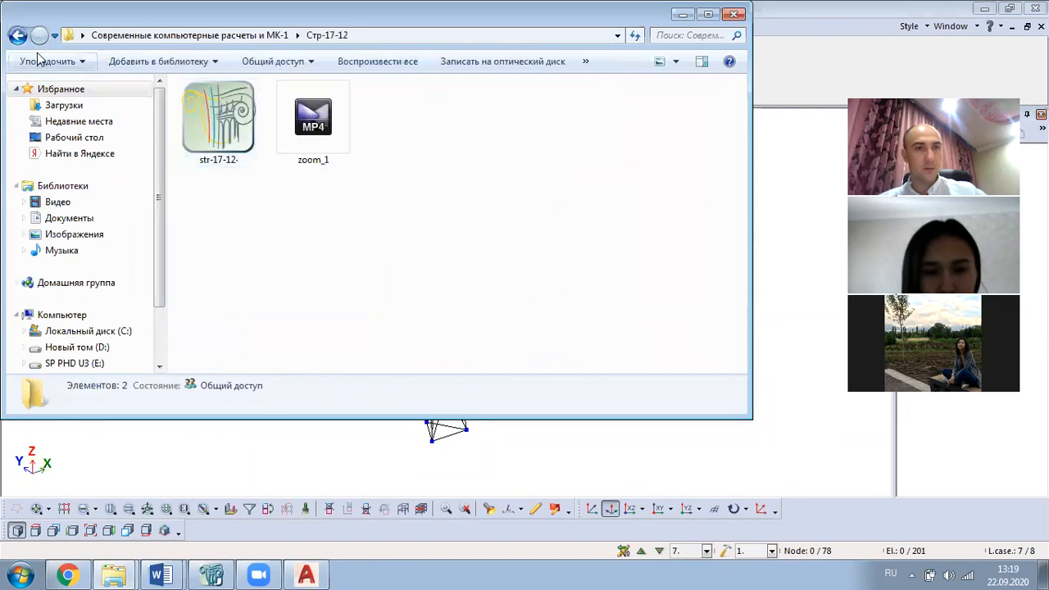
left_click(17, 35)
double_click(245, 172)
scroll(237, 180, "down", 3)
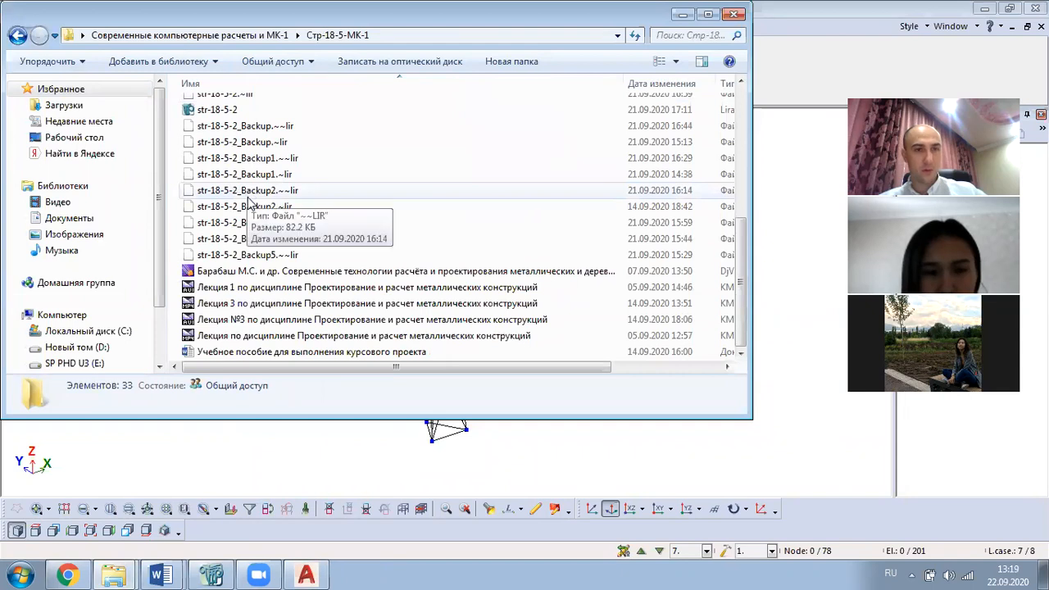
scroll(246, 197, "up", 5)
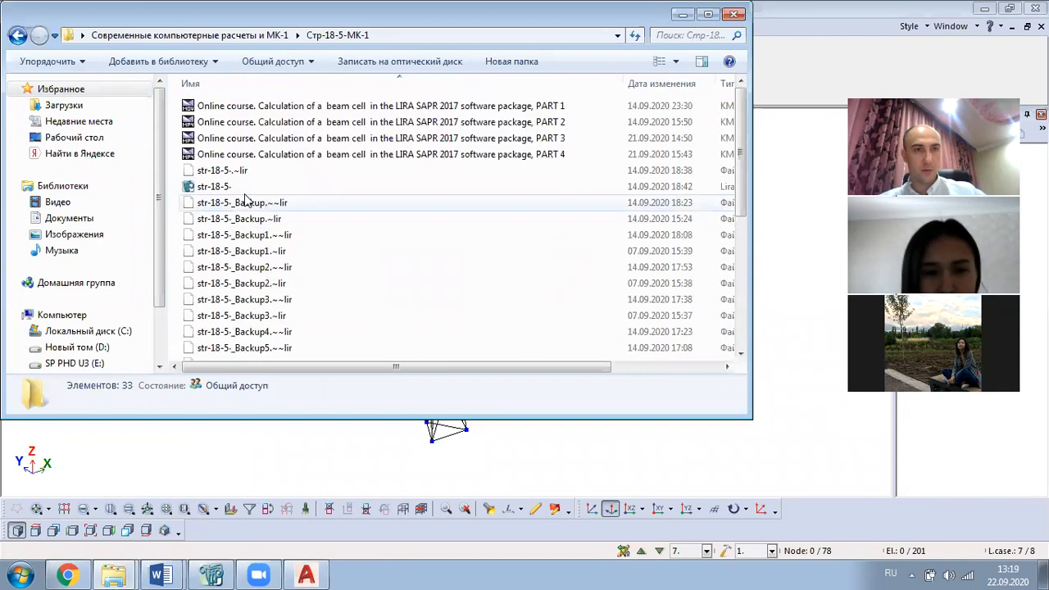
left_click(17, 35)
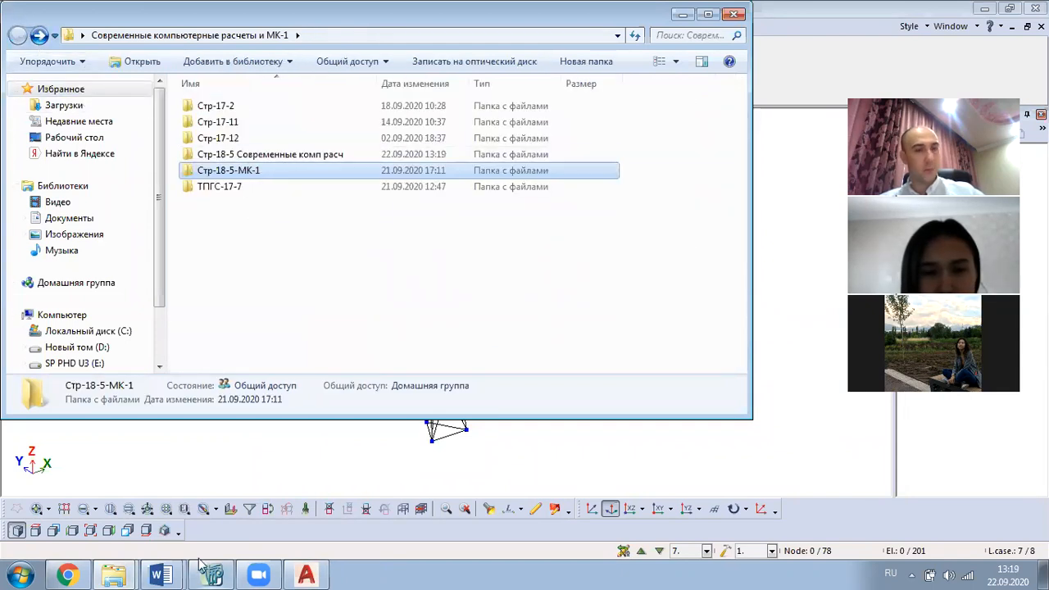
Step: Switch to Chrome and open the personal dashboard (Личный кабинет) of the KazGASA e-learning site
left_click(71, 573)
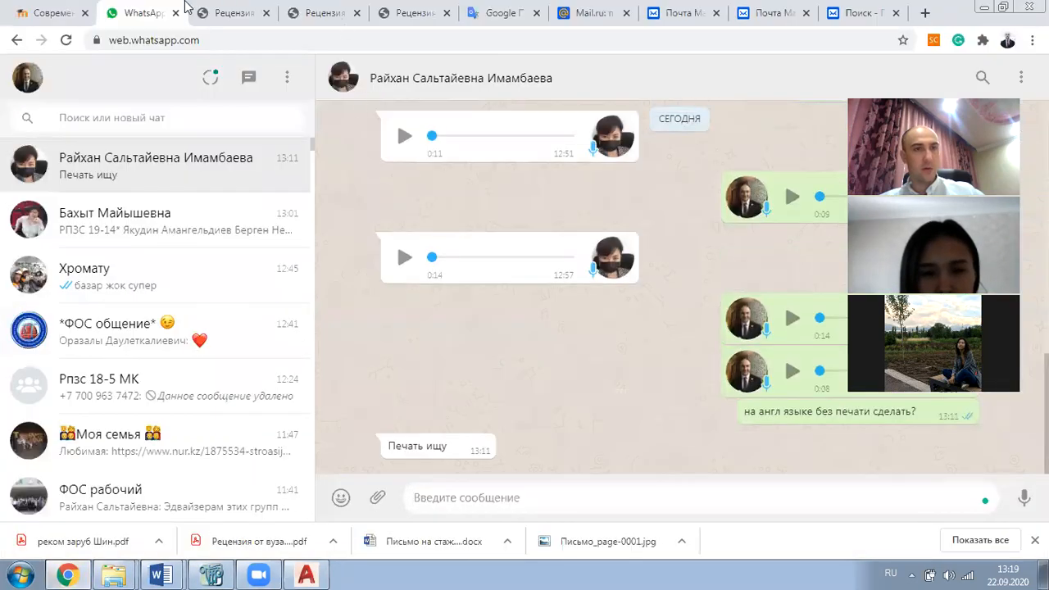
left_click(57, 6)
scroll(269, 237, "down", 3)
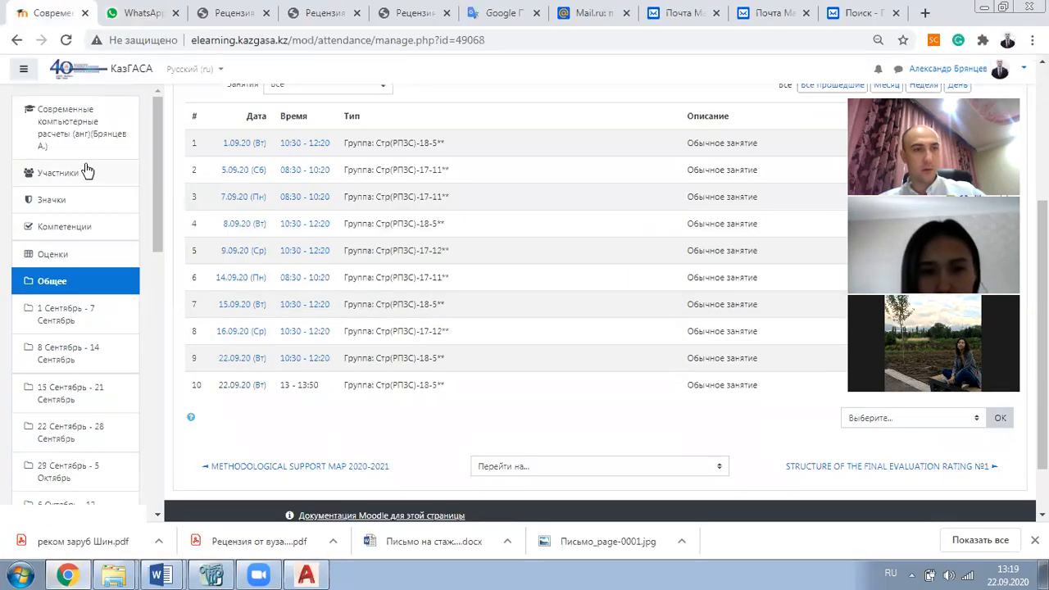
scroll(194, 170, "up", 3)
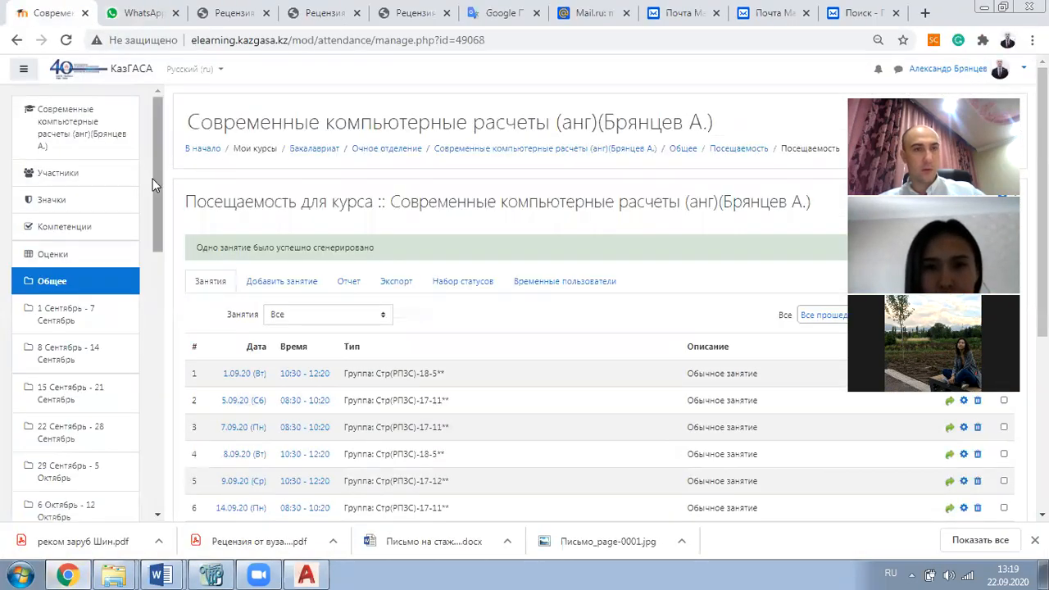
left_click(200, 151)
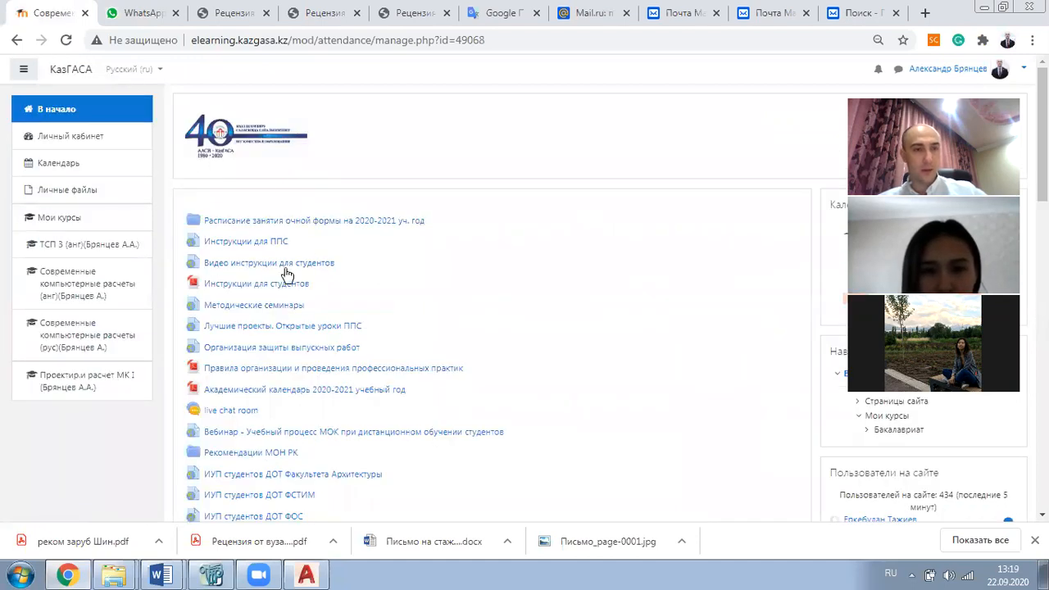
left_click(82, 138)
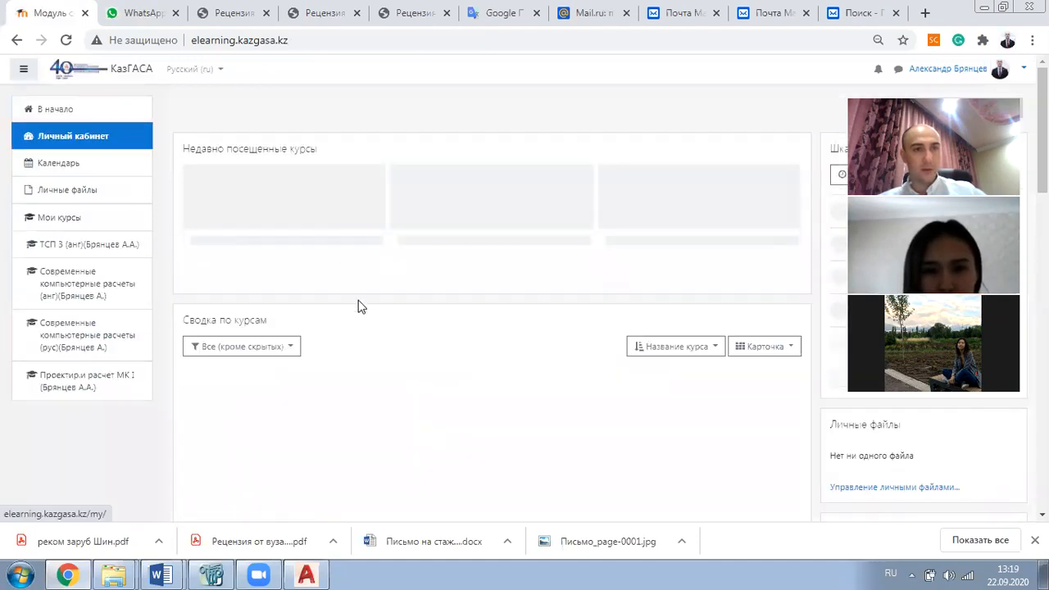
Step: From the English-language course "Современные компьютерные расчеты (анг)", download the "Башня в Автокаде" drawing and open the file
scroll(393, 305, "down", 2)
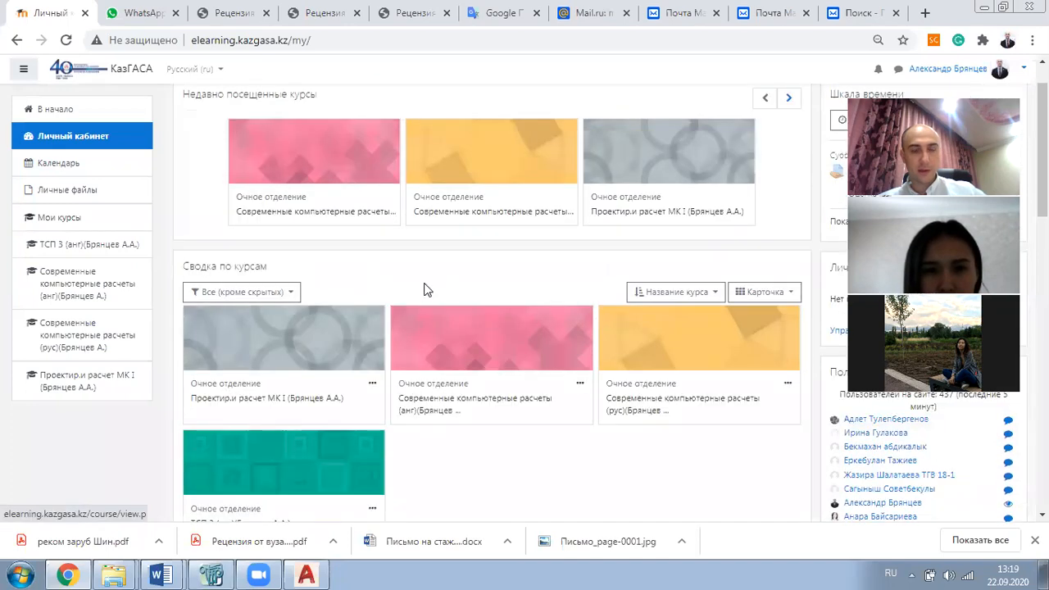
scroll(434, 297, "down", 1)
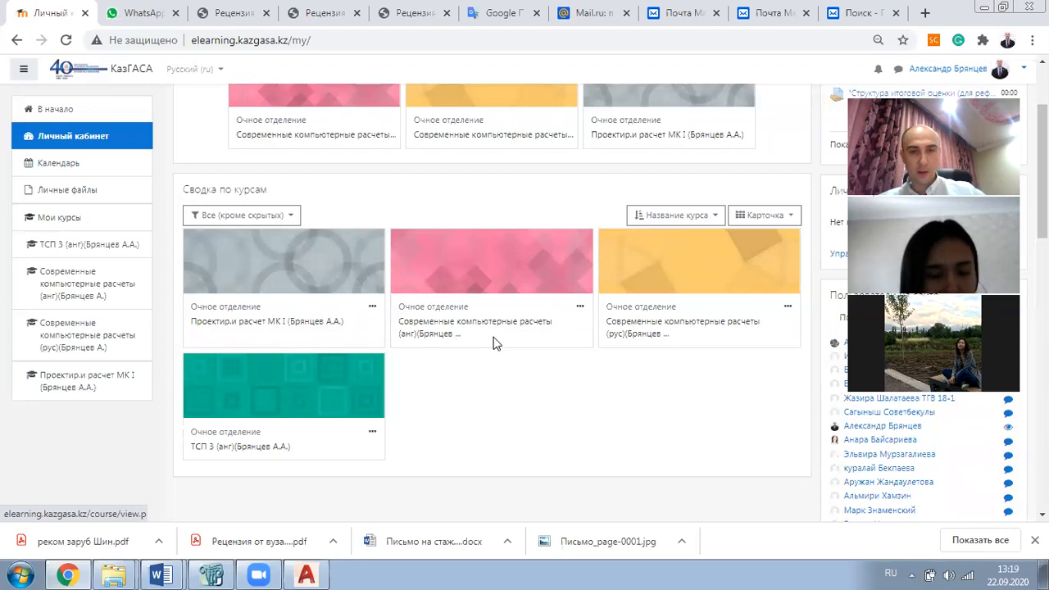
left_click(425, 328)
scroll(425, 330, "down", 7)
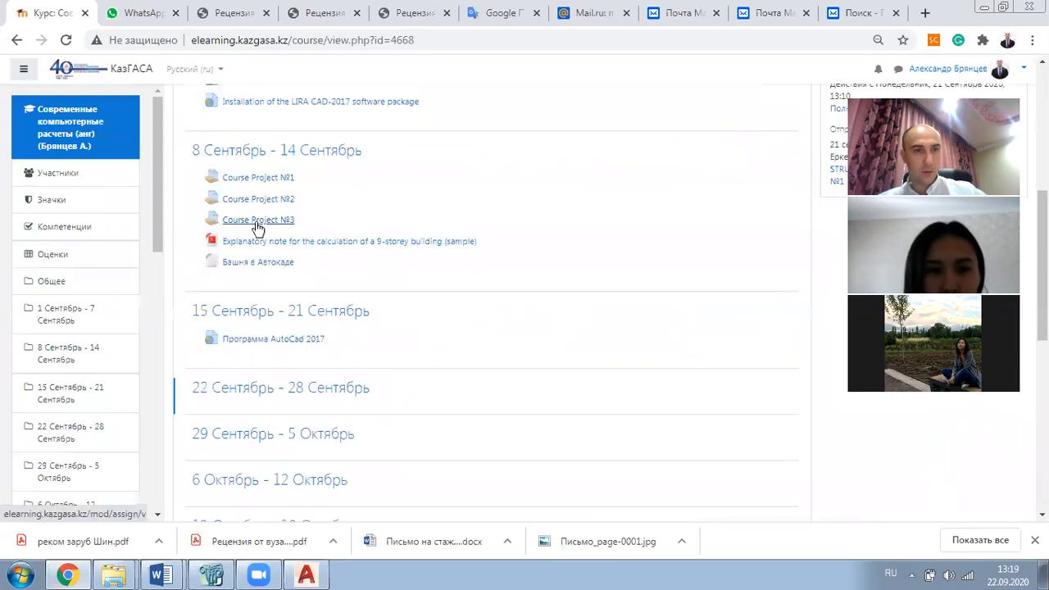
left_click(257, 262)
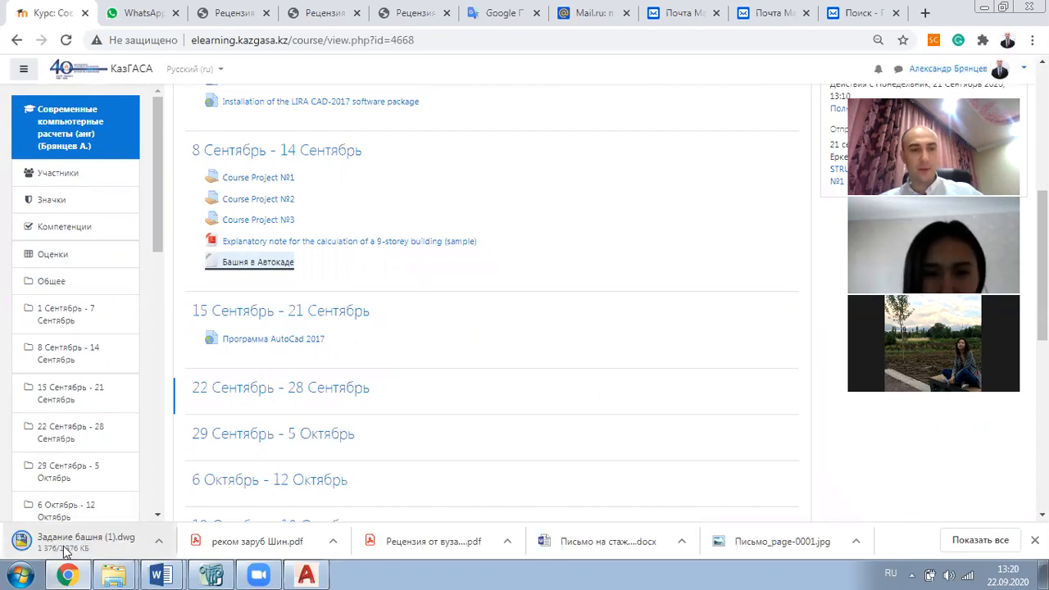
left_click(123, 541)
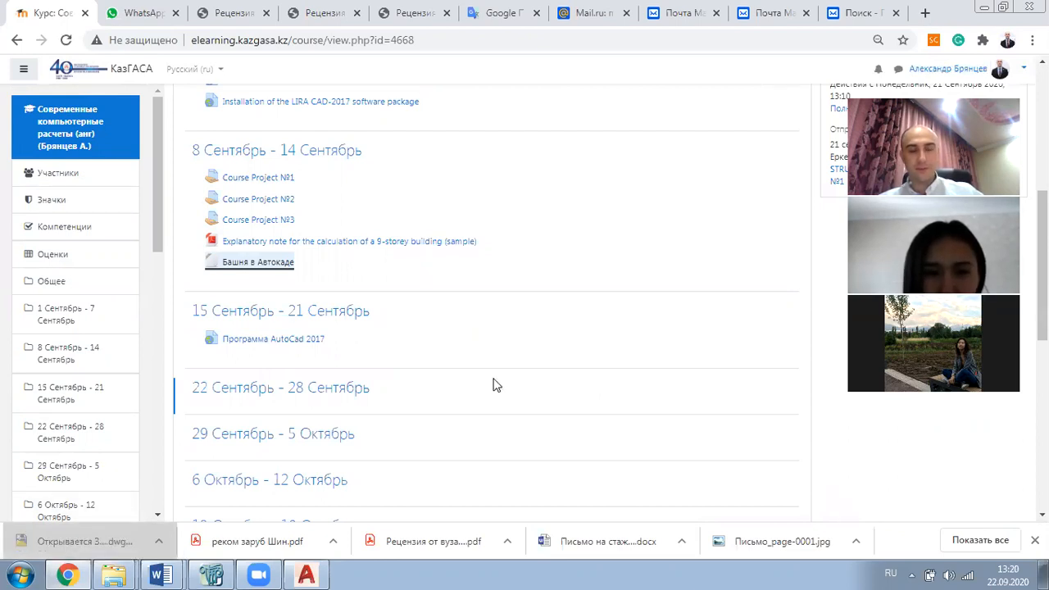
Step: Return to LIRA-SAPR and examine the steel ULS check mosaic for the tower's assigned cross sections from several angles
left_click(211, 573)
left_click_drag(702, 368, 344, 334)
left_click(493, 29)
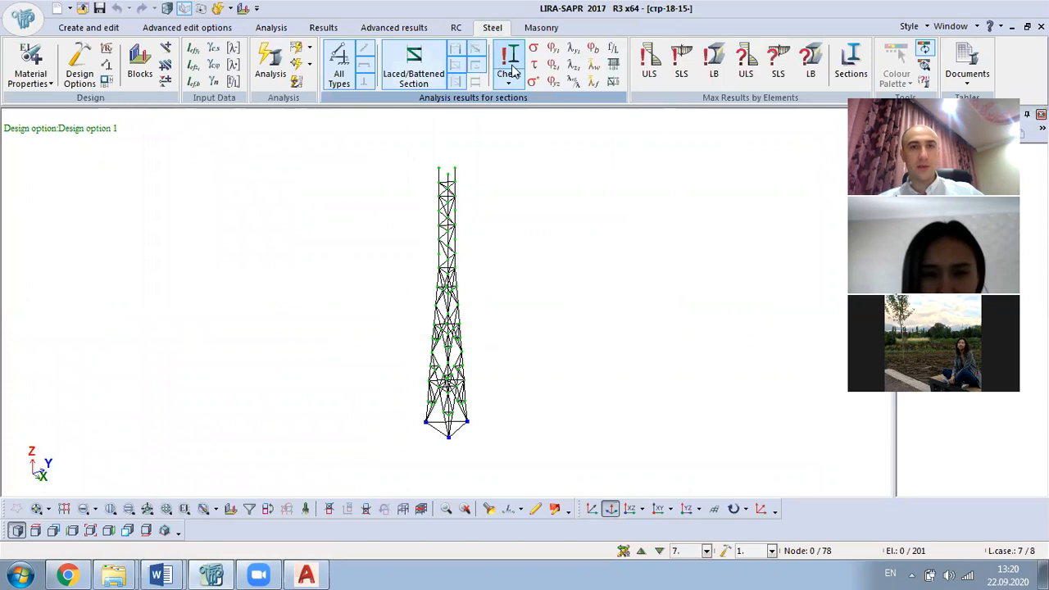
left_click(651, 61)
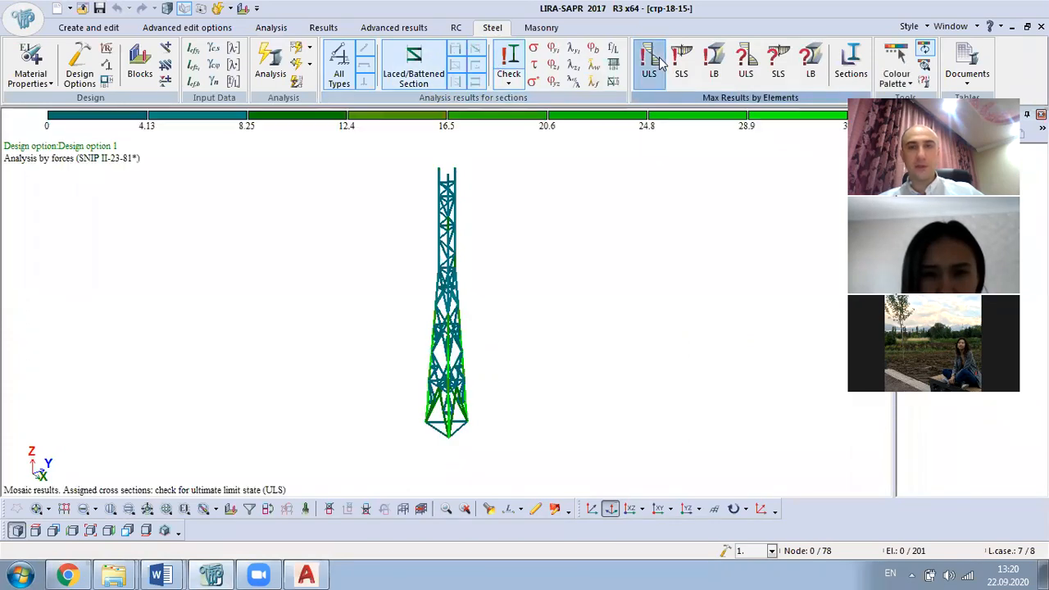
left_click_drag(628, 246, 540, 283)
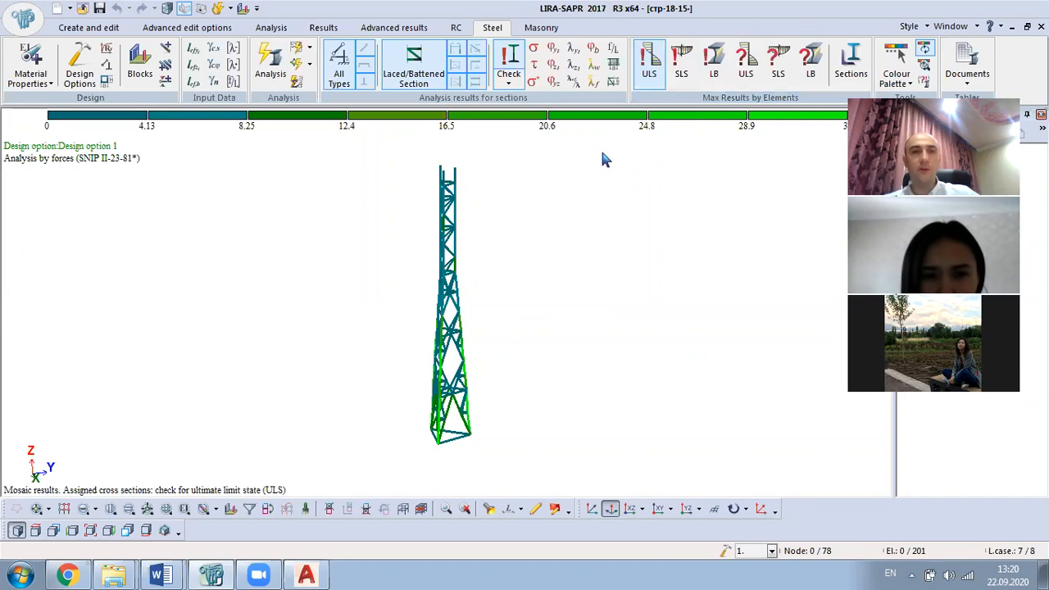
left_click_drag(562, 197, 527, 194)
scroll(547, 216, "up", 1)
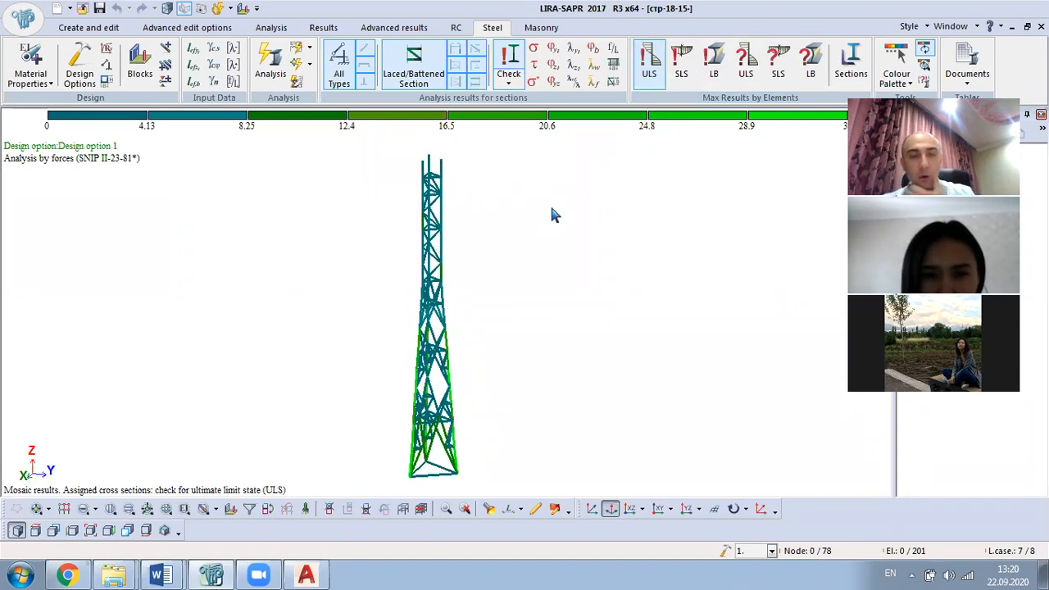
Step: Examine the serviceability limit state (SLS) check mosaic for the tower's assigned cross sections from several angles
left_click(685, 75)
middle_click_drag(532, 240, 677, 256)
middle_click_drag(646, 188, 704, 152)
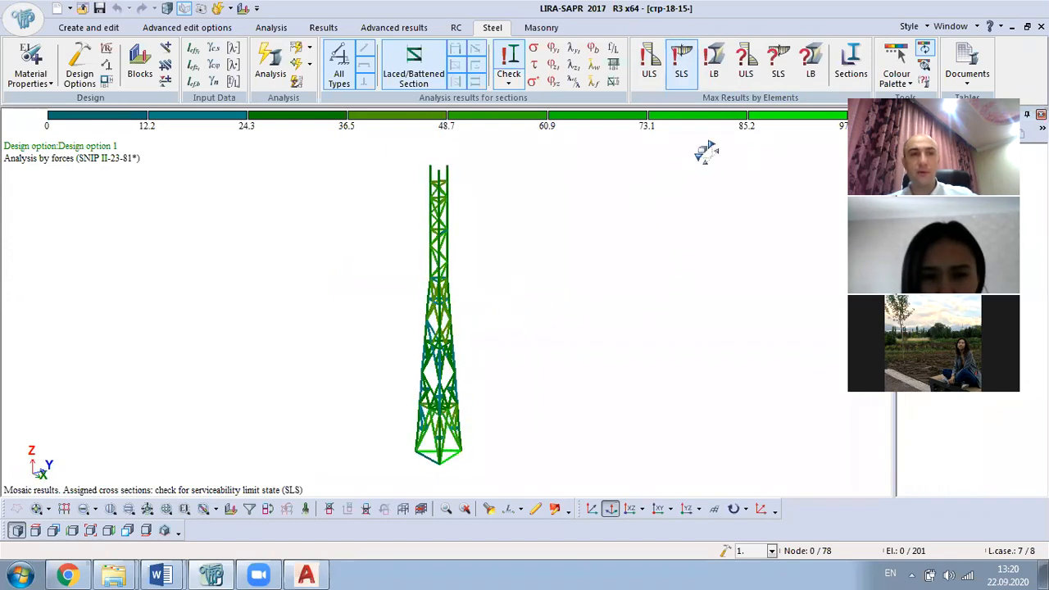
middle_click_drag(775, 251, 374, 257)
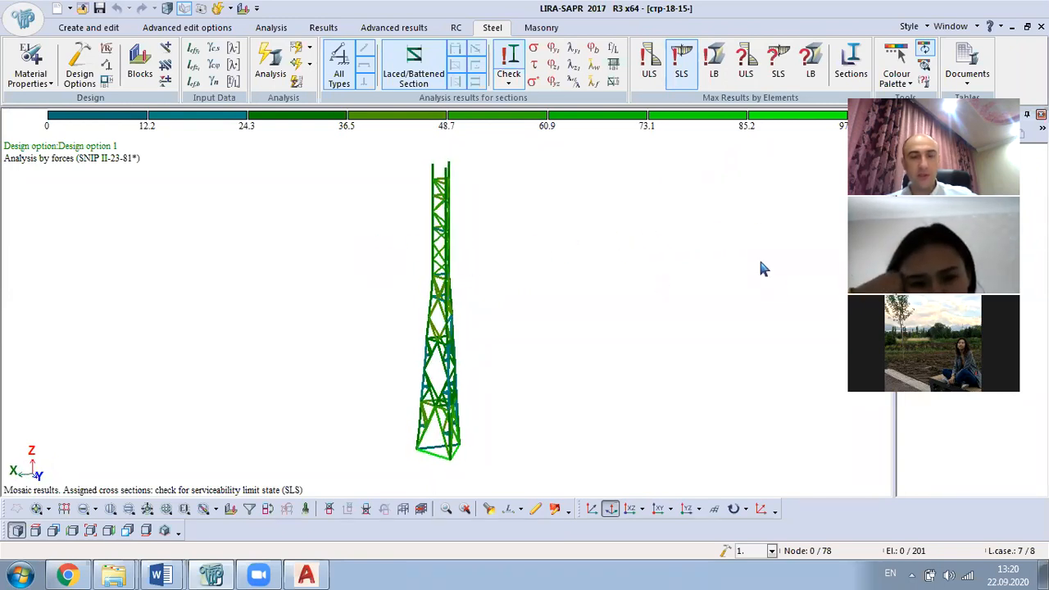
middle_click_drag(654, 232, 754, 208)
Step: Examine the local buckling mosaic for assigned sections and the ULS mosaic for selected sections, then return to the analysis view
left_click(712, 64)
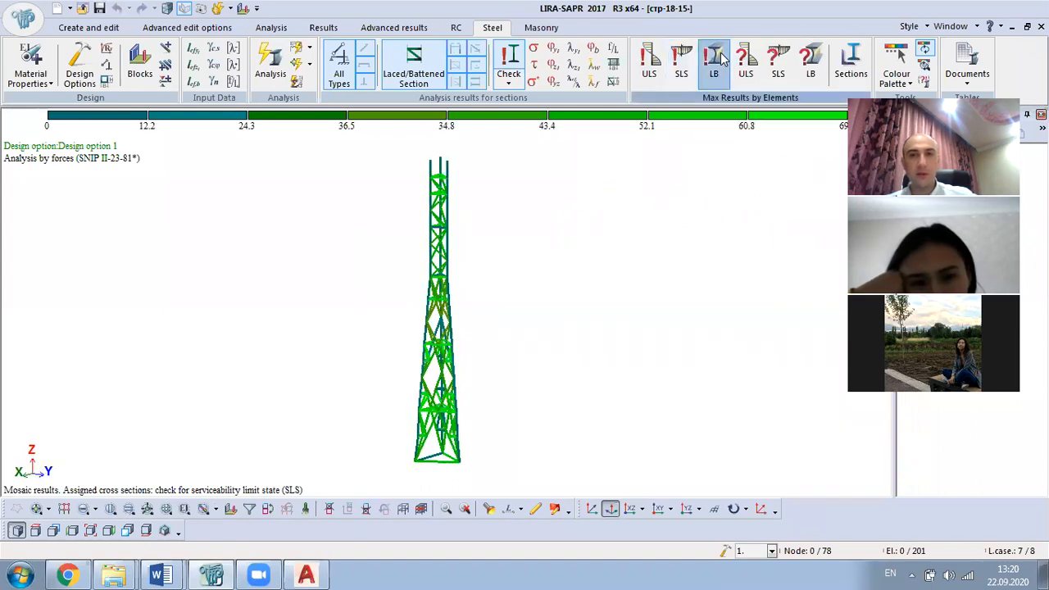
mouse_move(577, 204)
middle_mouse_down()
mouse_move(653, 199)
mouse_move(580, 218)
middle_mouse_up()
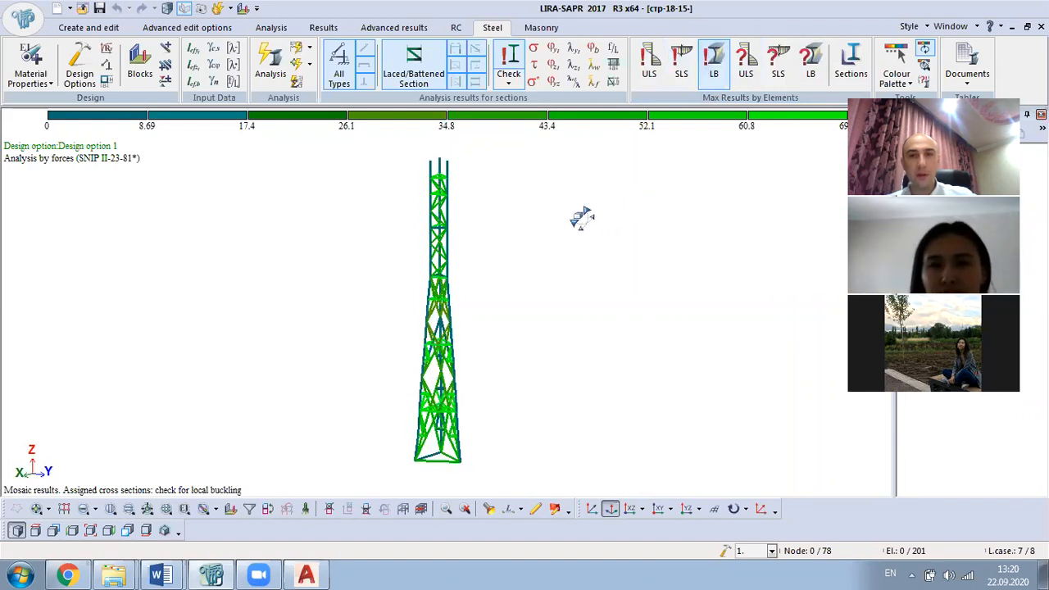
left_click(744, 65)
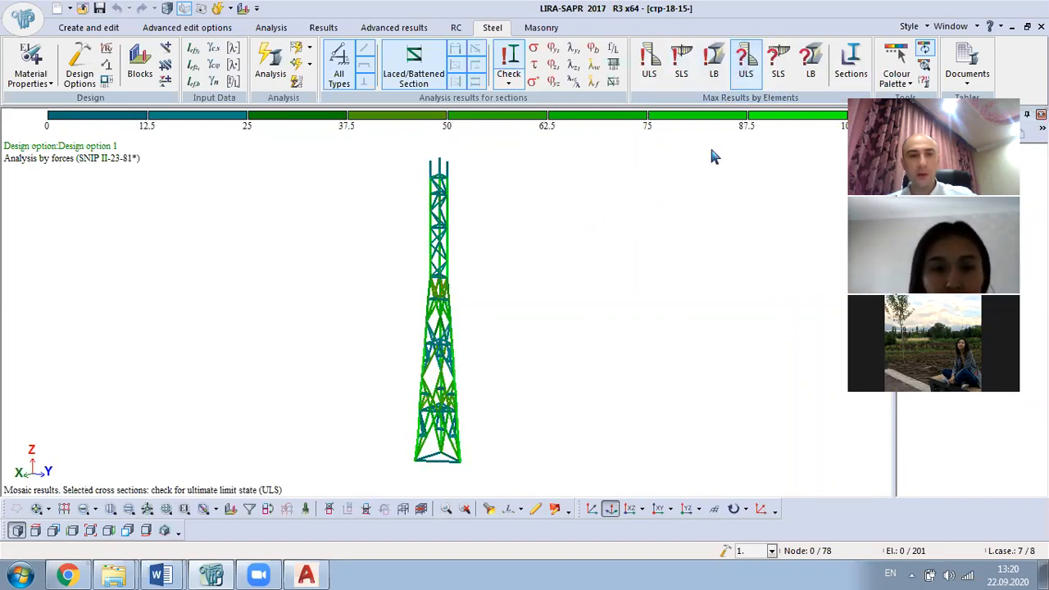
middle_click_drag(686, 211, 549, 237)
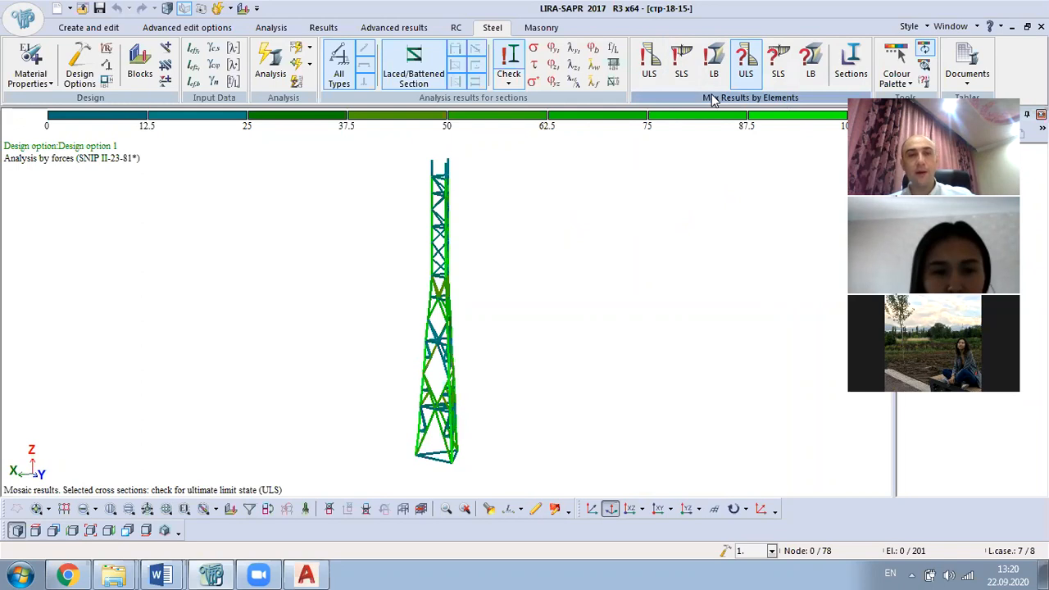
middle_click_drag(576, 262, 596, 246)
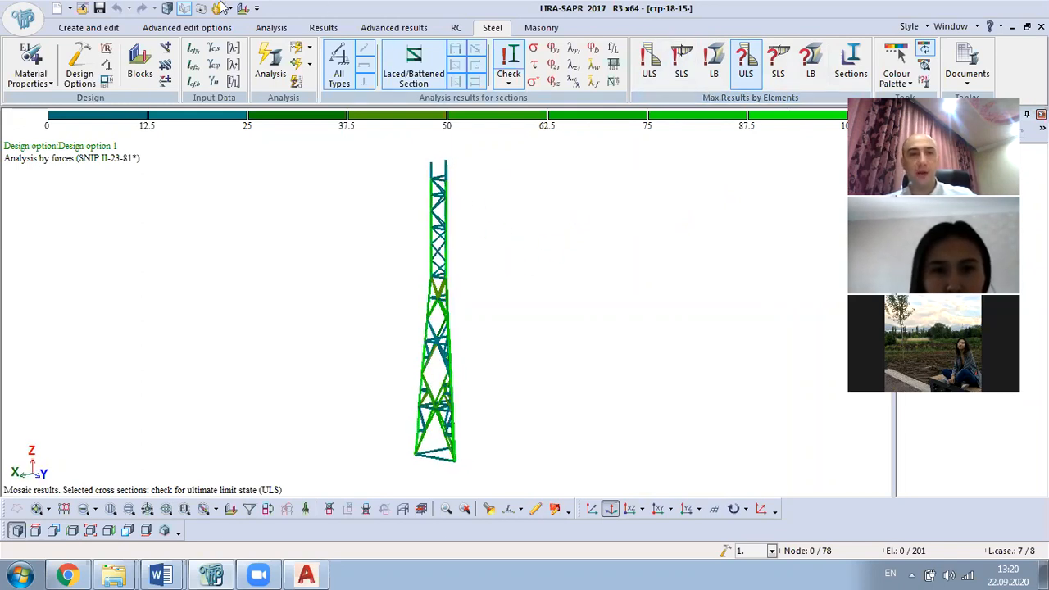
left_click(270, 27)
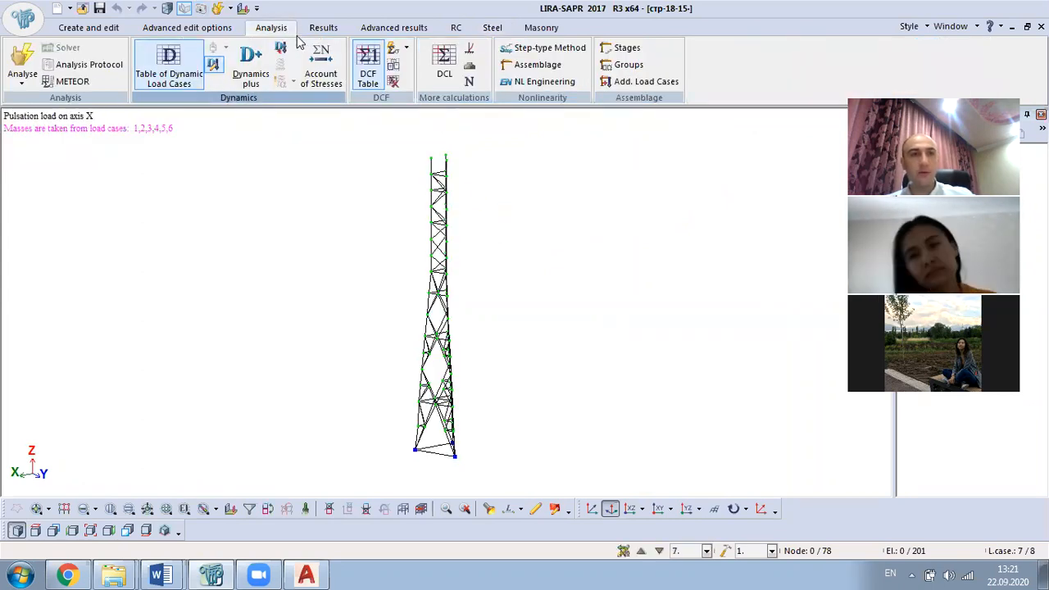
Step: Display the analysis results and decrease the displacement scale of the tower's deformed shape by a factor of 5
left_click(322, 28)
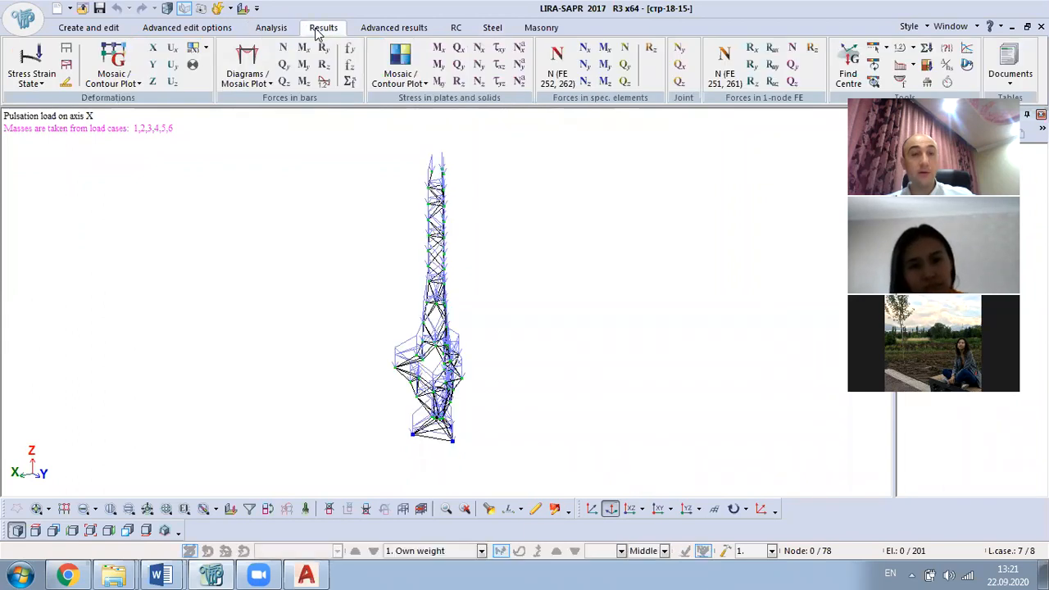
left_click(67, 85)
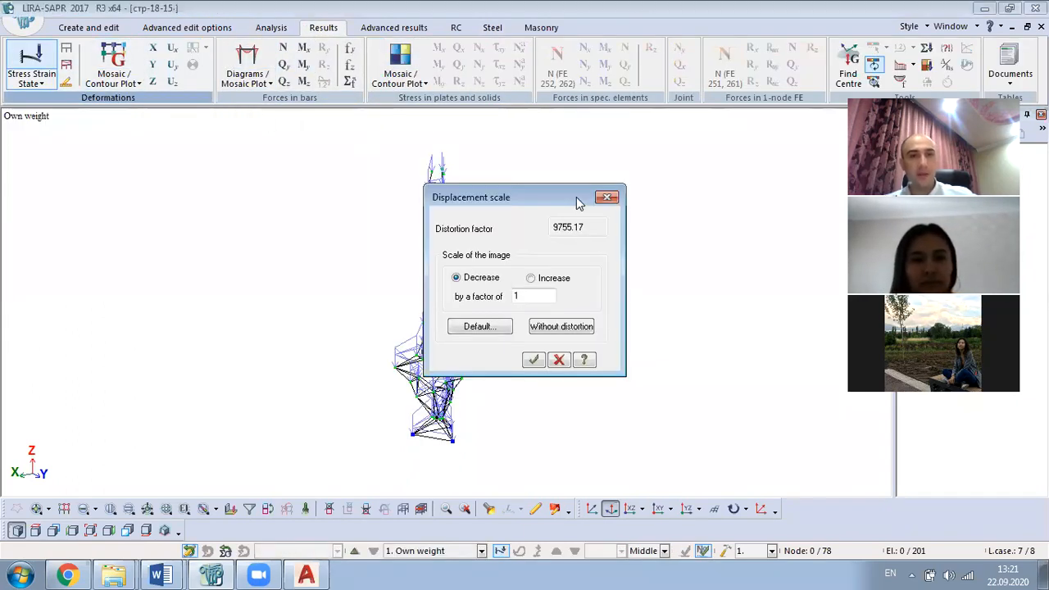
left_click(494, 327)
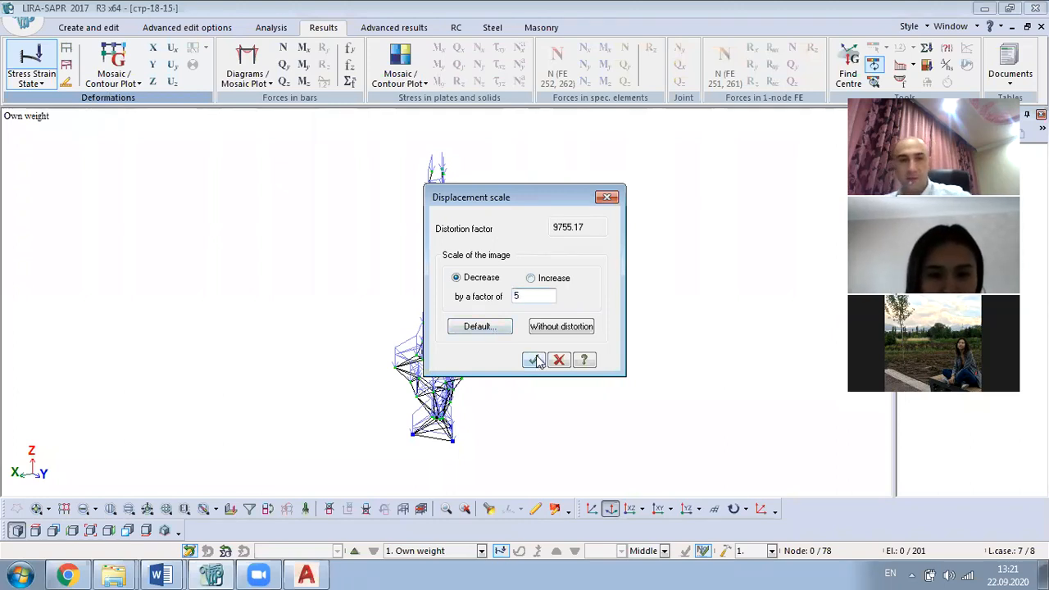
left_click(533, 360)
middle_click_drag(489, 387, 484, 329)
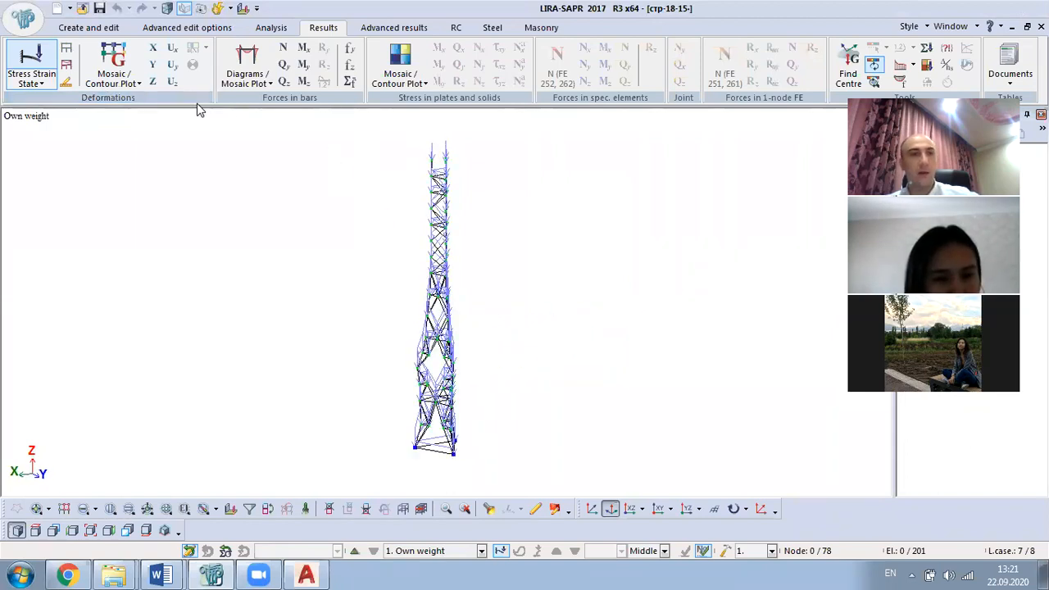
Step: Examine the Z-axis displacement mosaics for the own weight, payload, snow and ice load cases
left_click(153, 82)
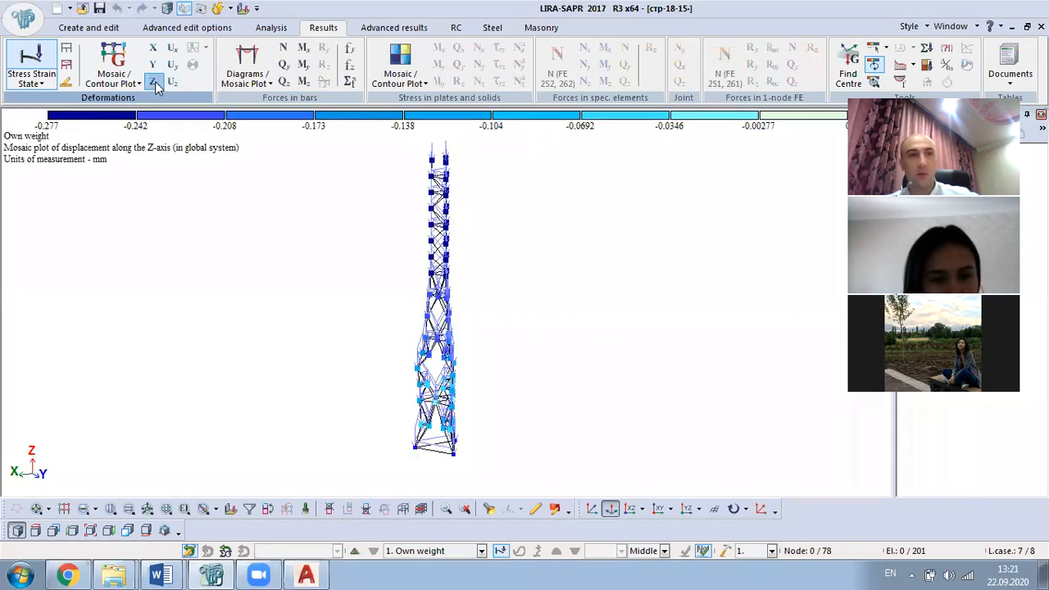
middle_click_drag(510, 345, 527, 386)
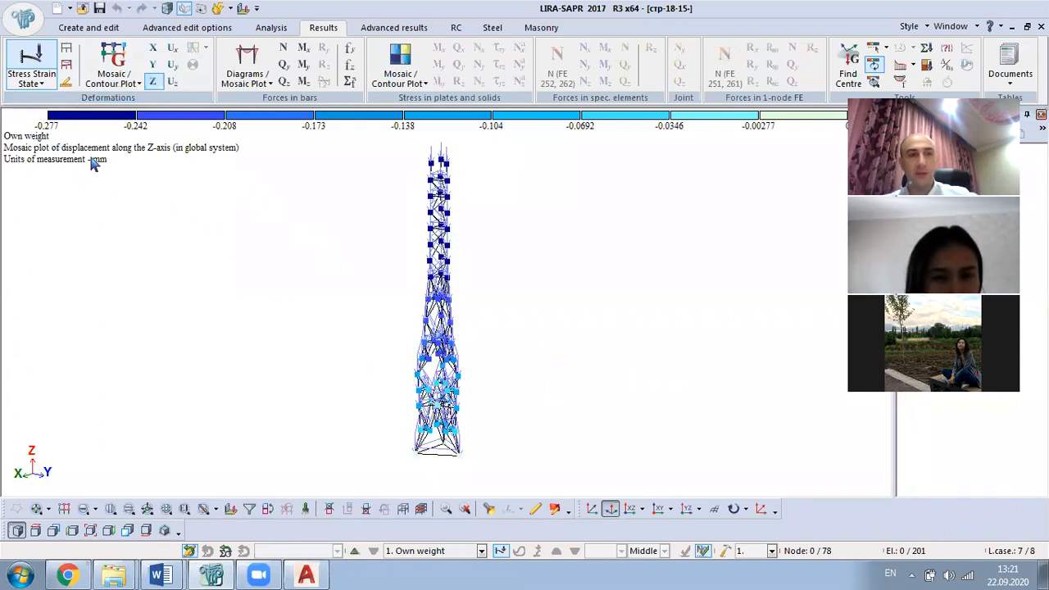
left_click(354, 550)
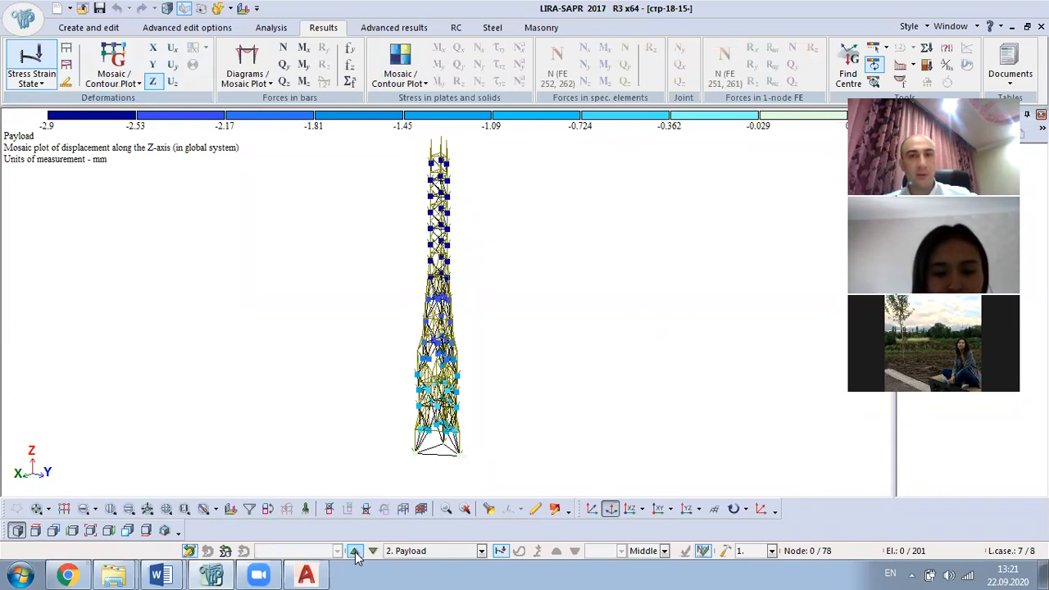
left_click(354, 551)
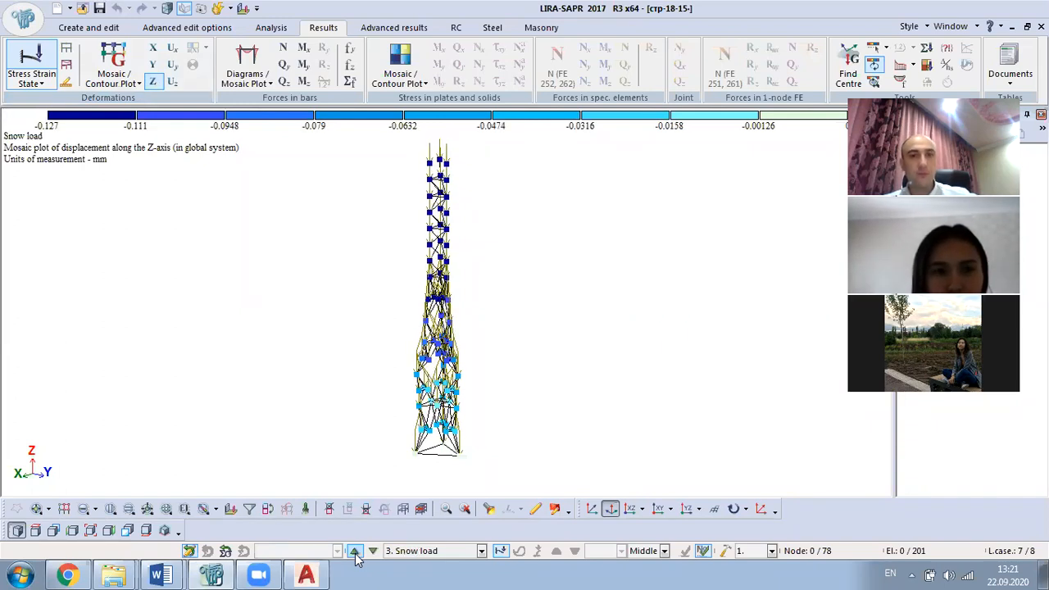
left_click(354, 550)
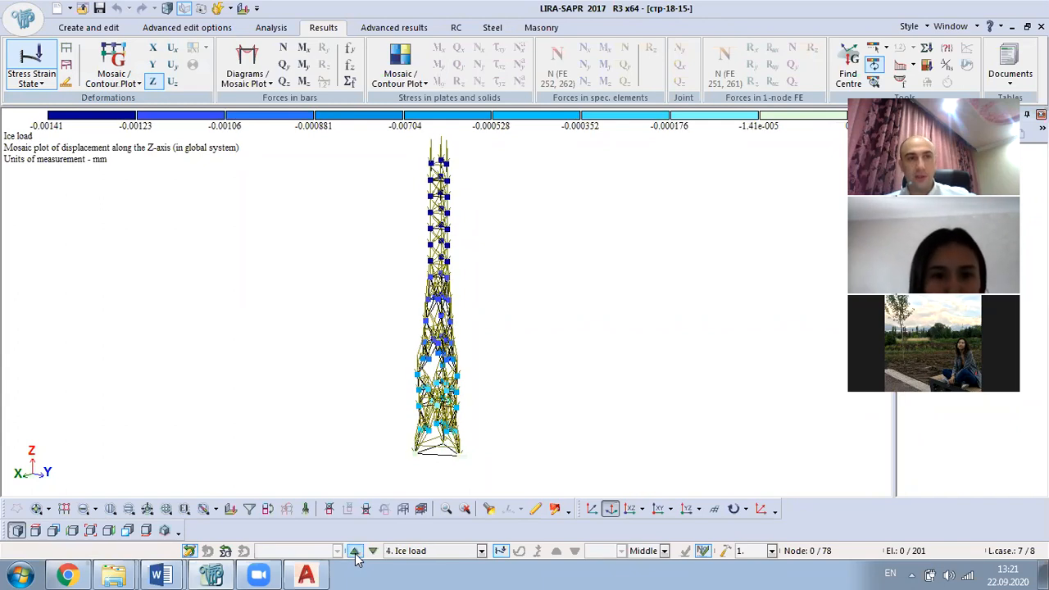
Step: Examine the X-axis displacement mosaic for wind load on X and the Y-axis mosaic for wind load on Y
left_click(354, 550)
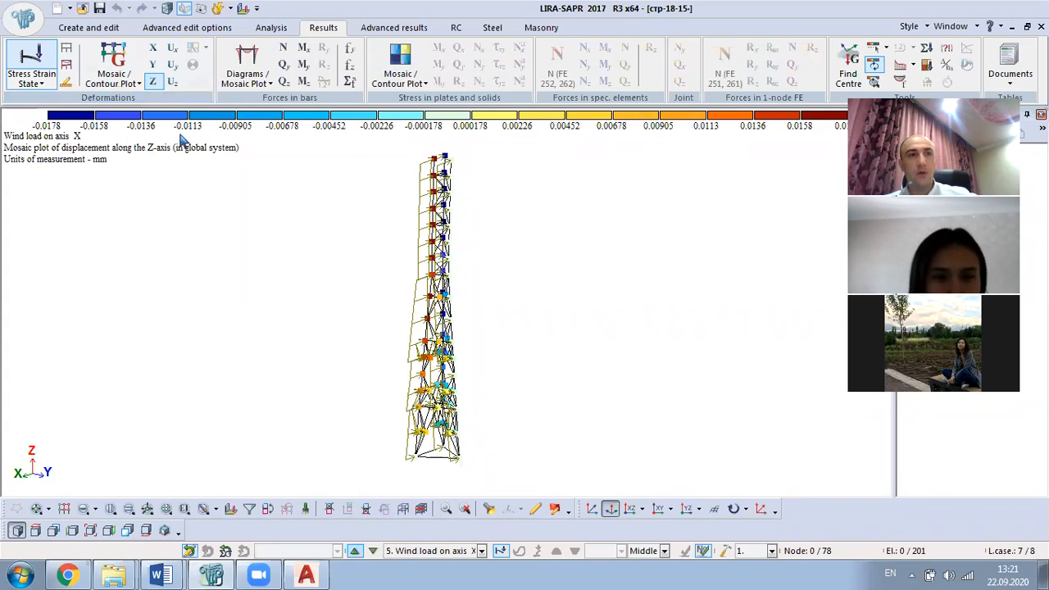
left_click(154, 48)
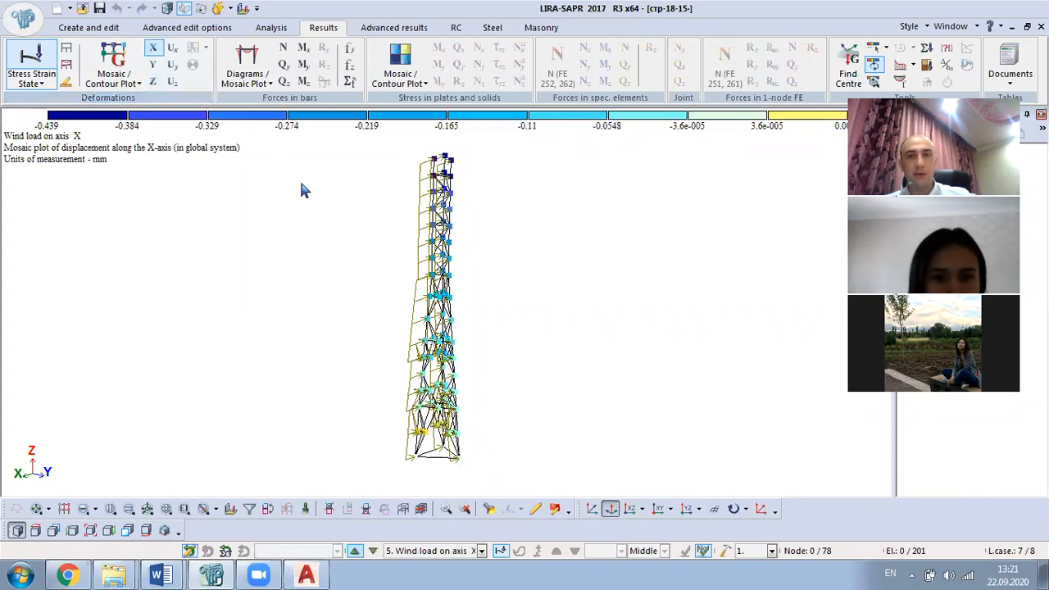
left_click(354, 550)
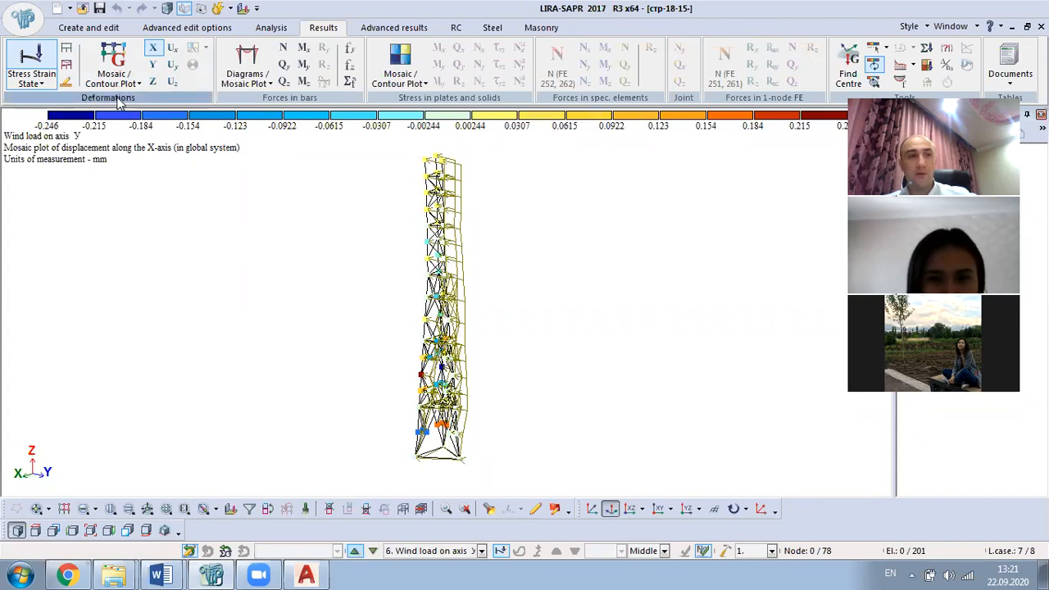
left_click(153, 65)
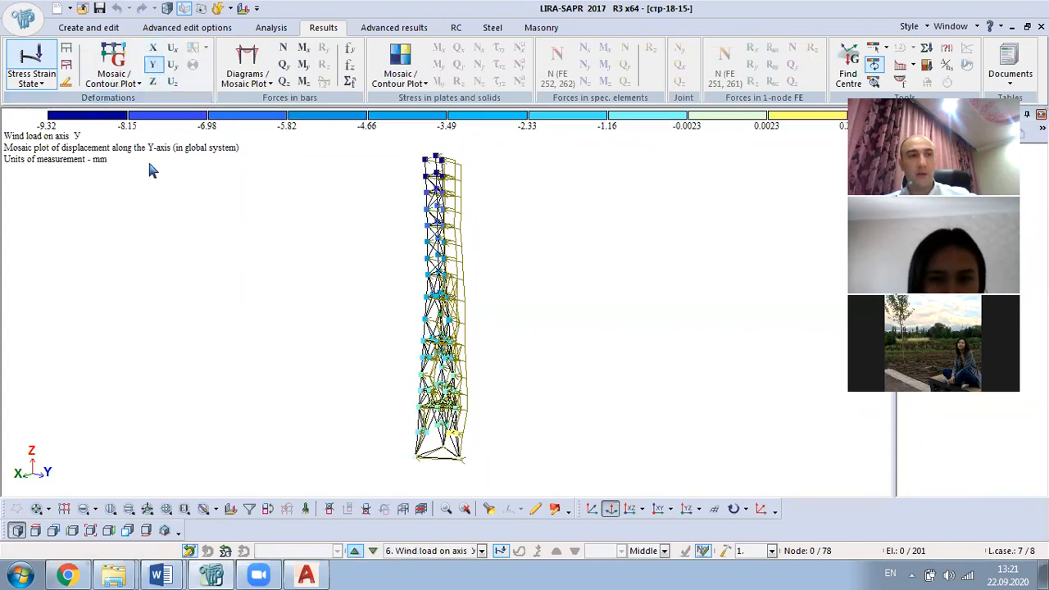
Step: Examine the tower's component 1 displacement mosaics along X for pulsation load on X and along Y for pulsation load on Y
left_click(355, 551)
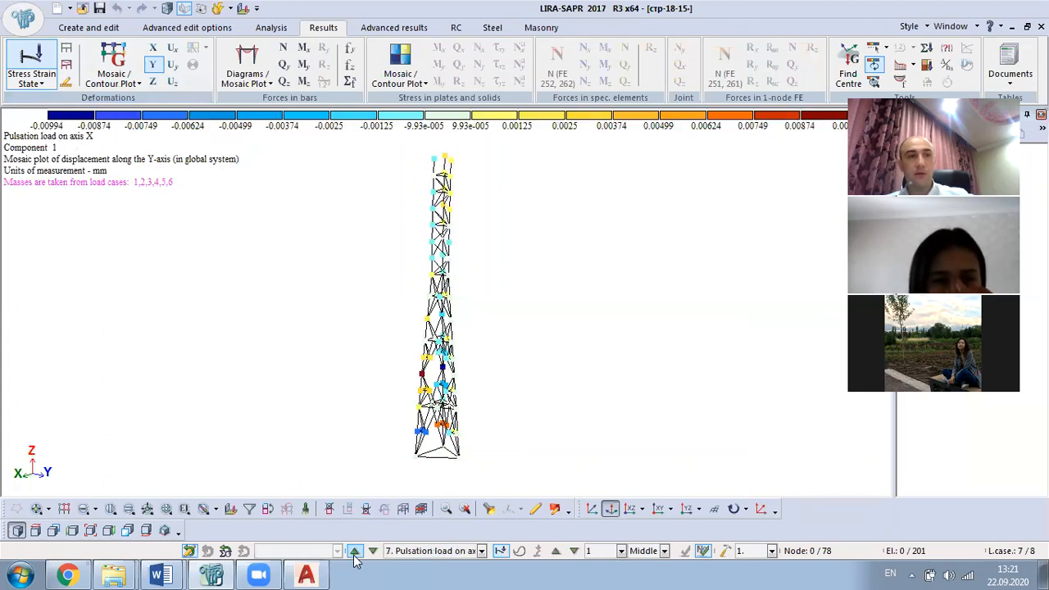
left_click(152, 49)
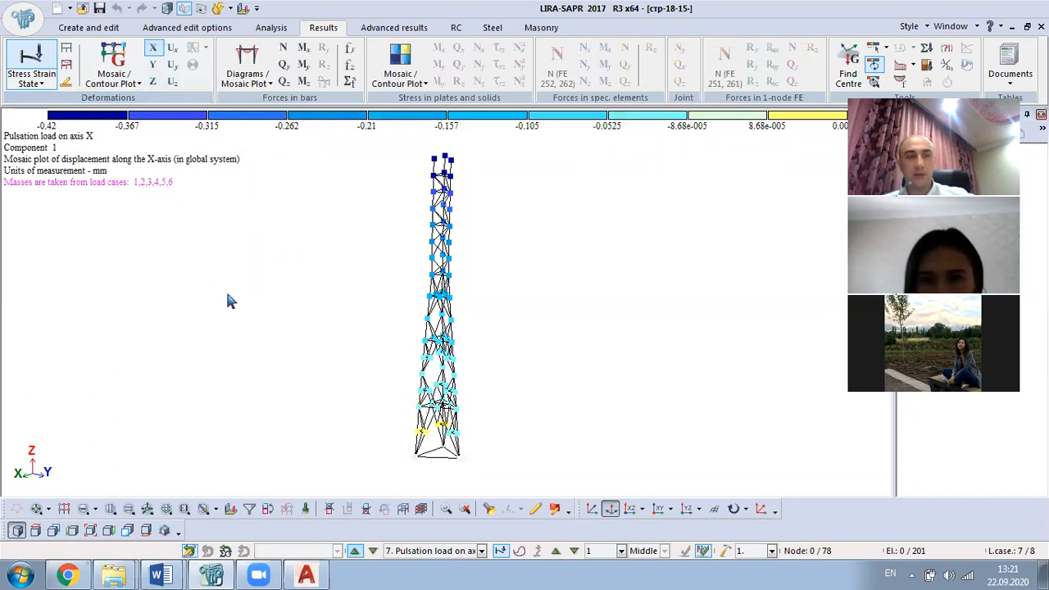
middle_click_drag(265, 358, 297, 393)
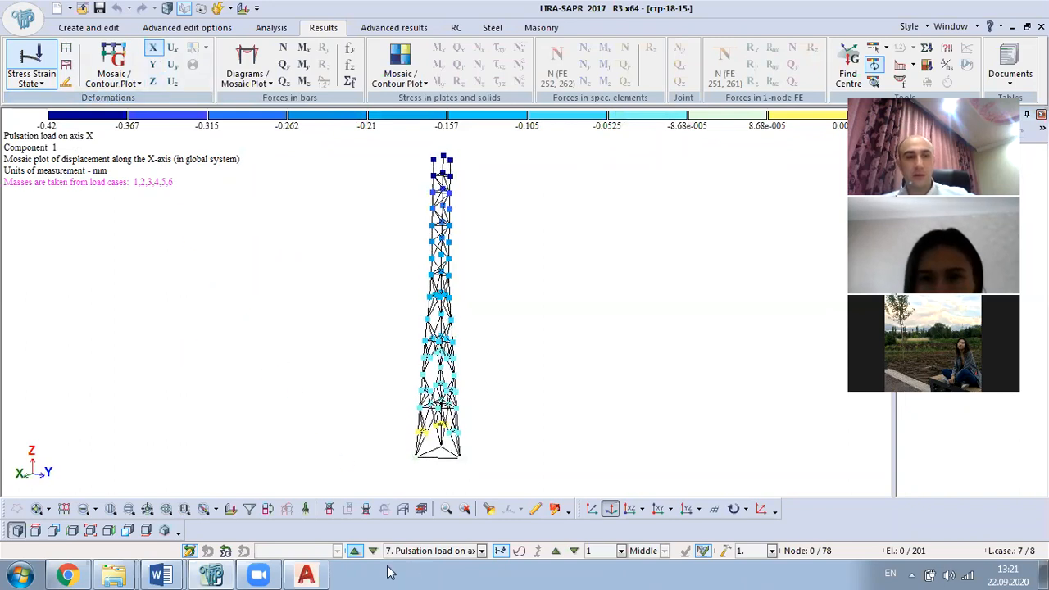
left_click(354, 551)
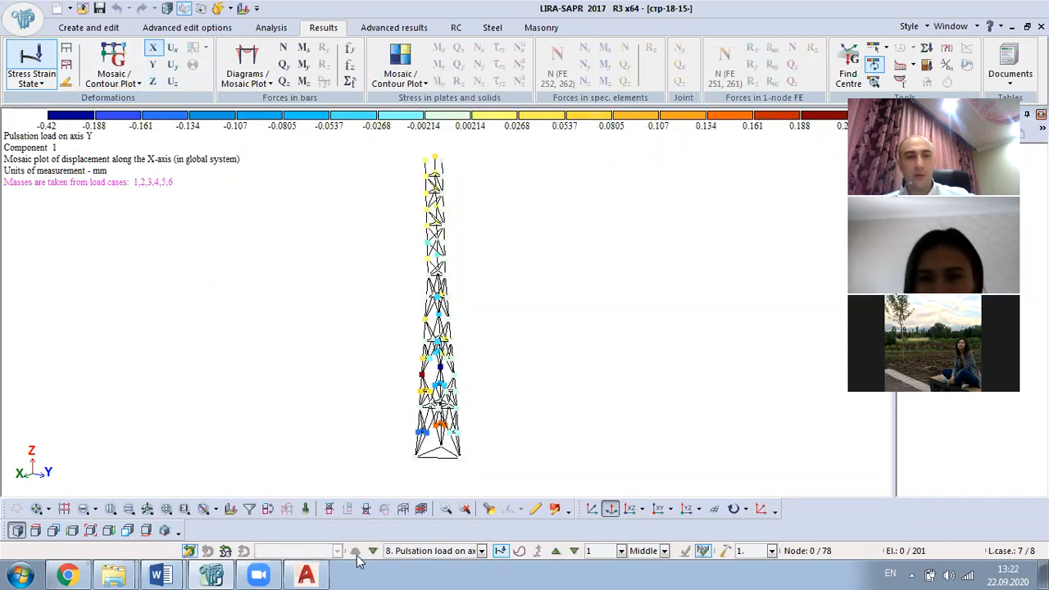
left_click(152, 65)
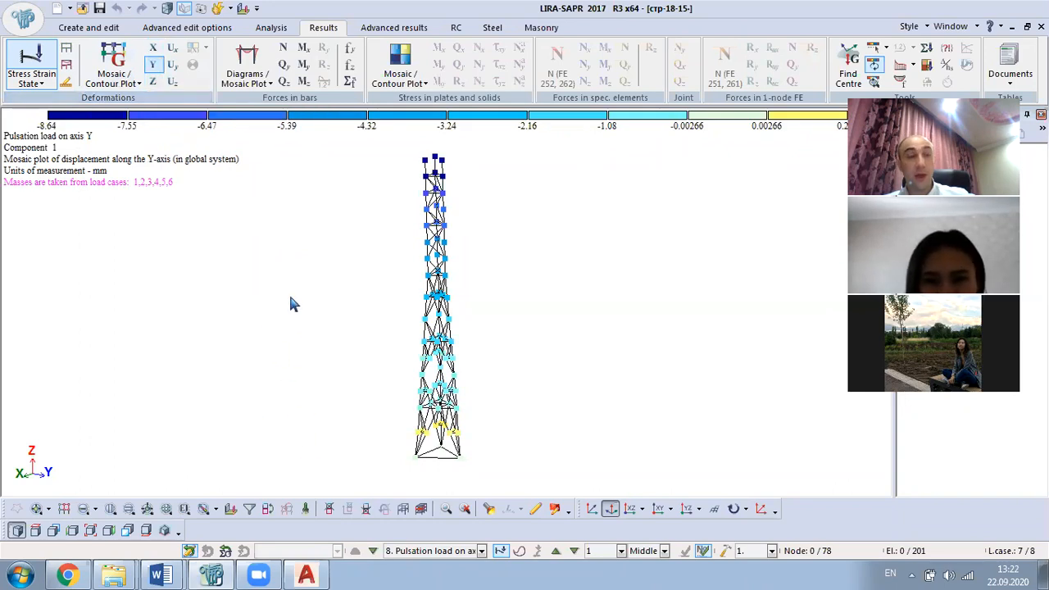
middle_click_drag(315, 264, 279, 311)
middle_click_drag(642, 258, 616, 218)
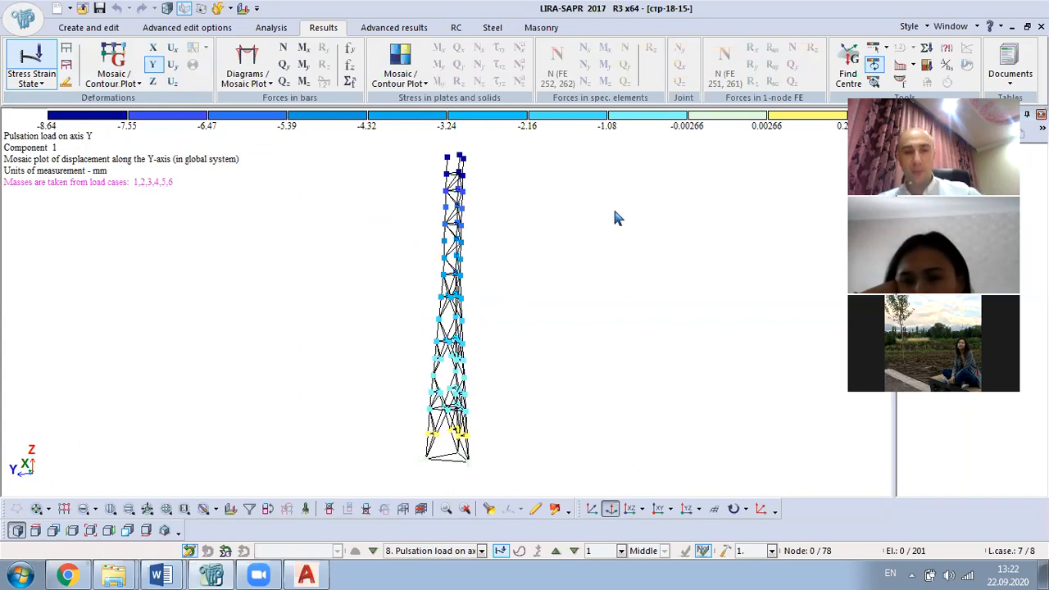
Step: Reduce the browser and LIRA-SAPR windows from full screen and move LIRA-SAPR aside to uncover the AutoCAD window
left_click(306, 574)
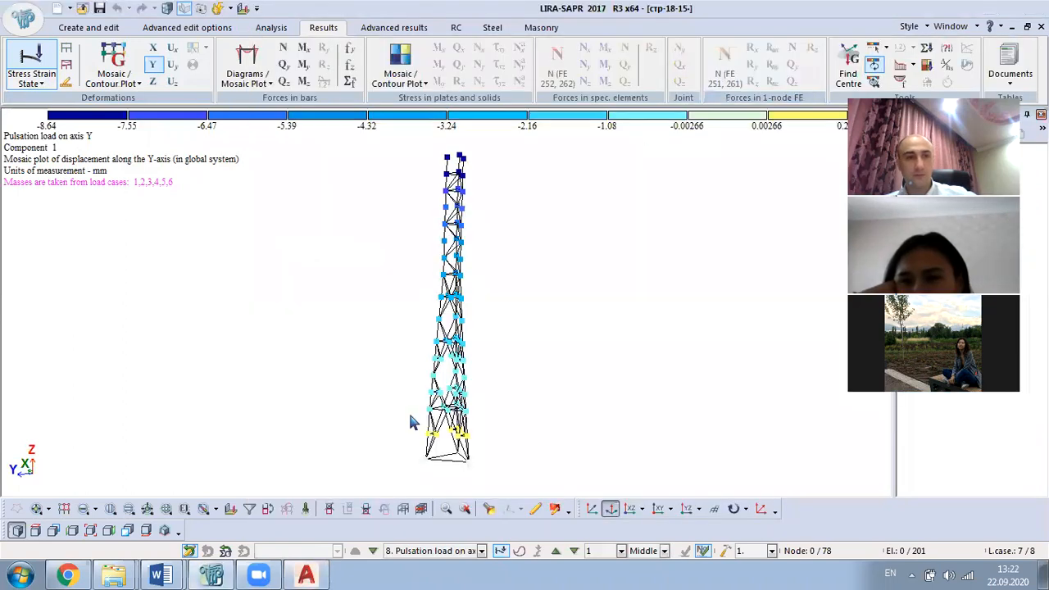
left_click(983, 47)
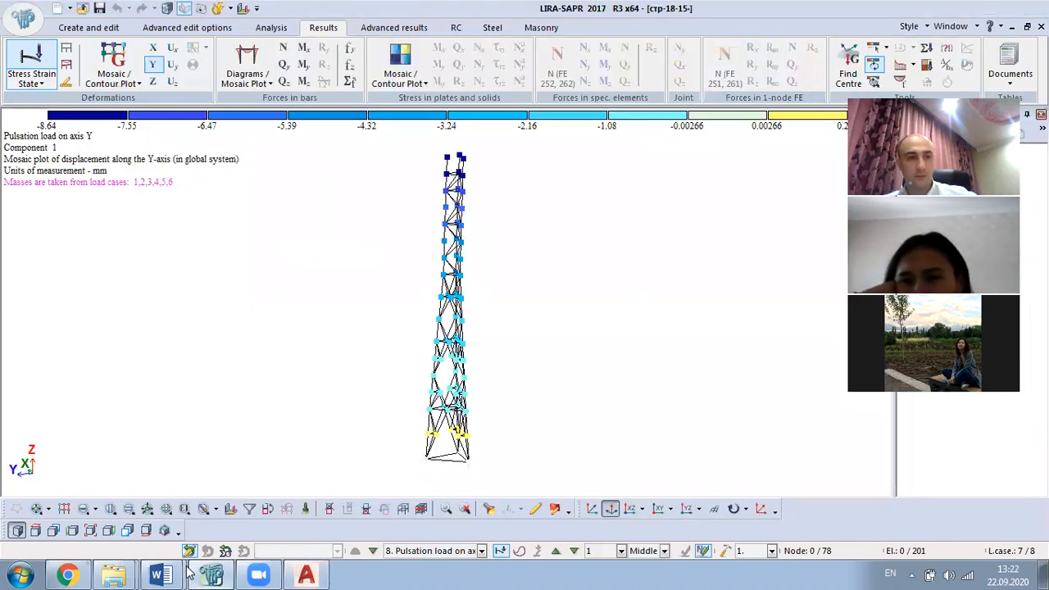
left_click(68, 573)
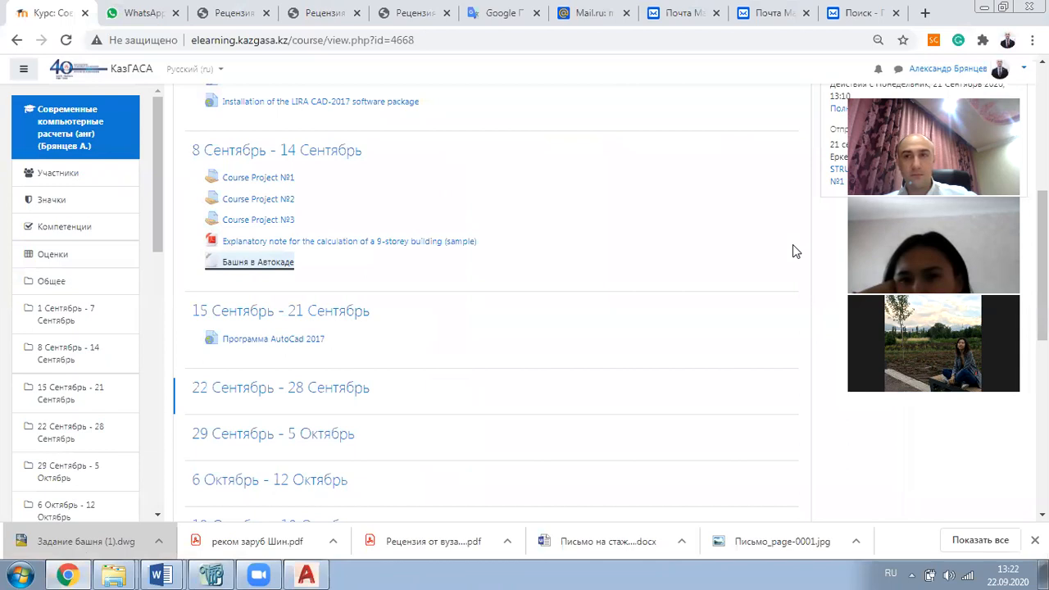
left_click(1002, 8)
left_click(979, 7)
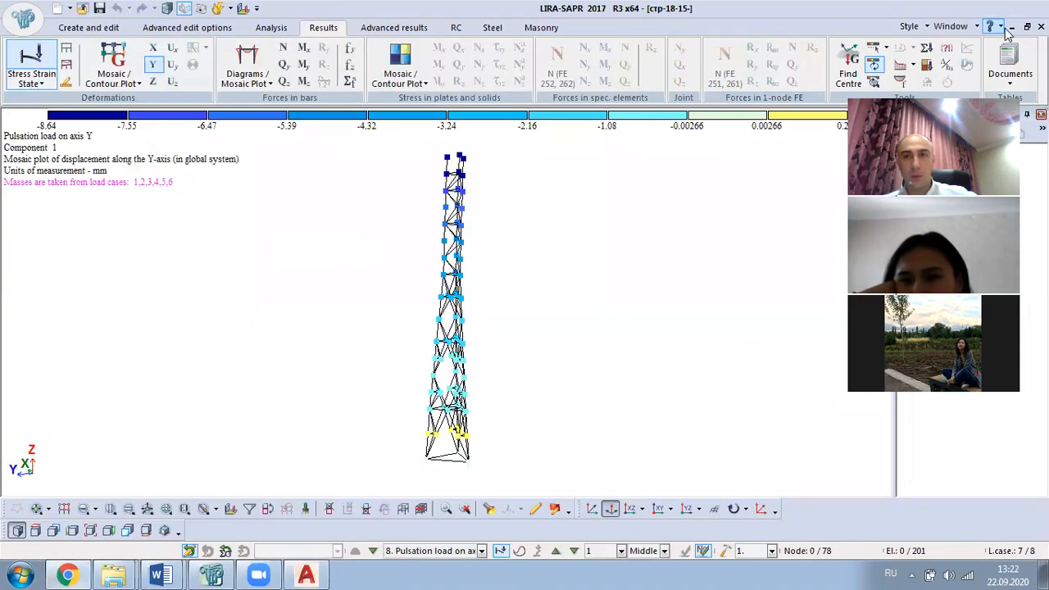
left_click(1010, 27)
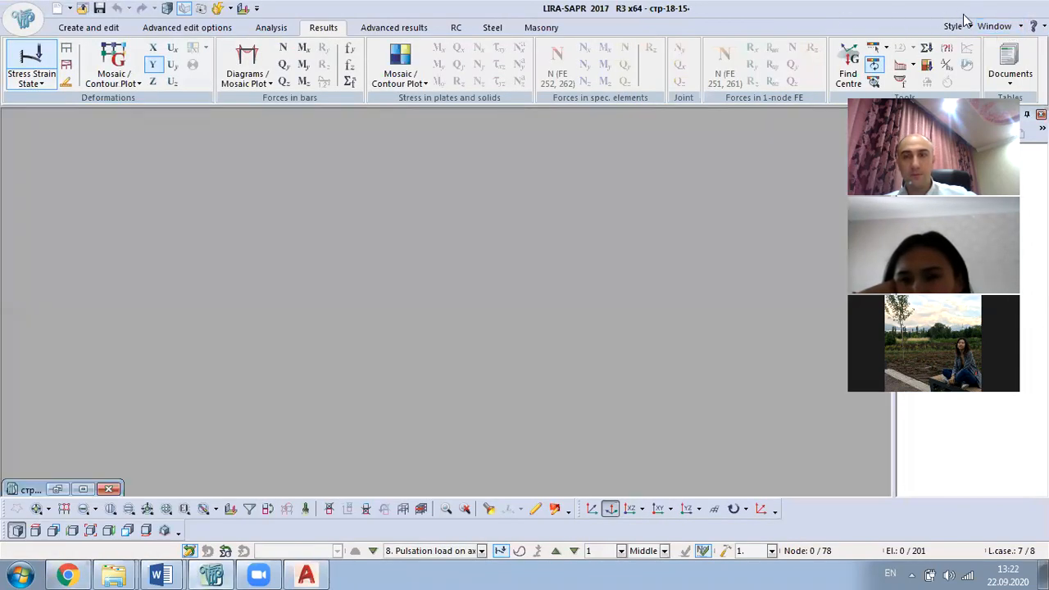
left_click_drag(962, 8, 883, 57)
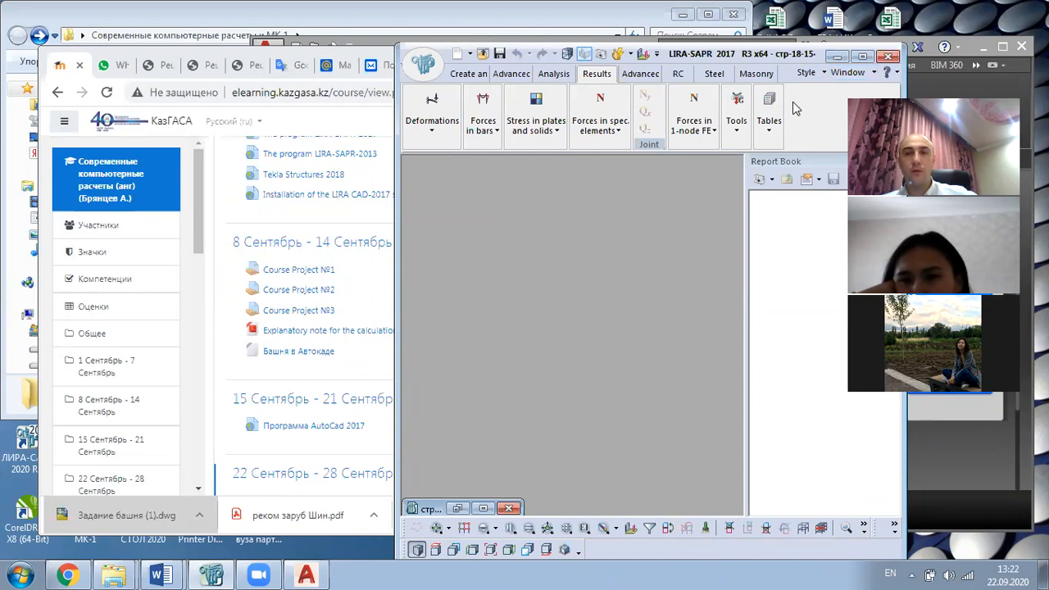
left_click_drag(834, 58, 775, 18)
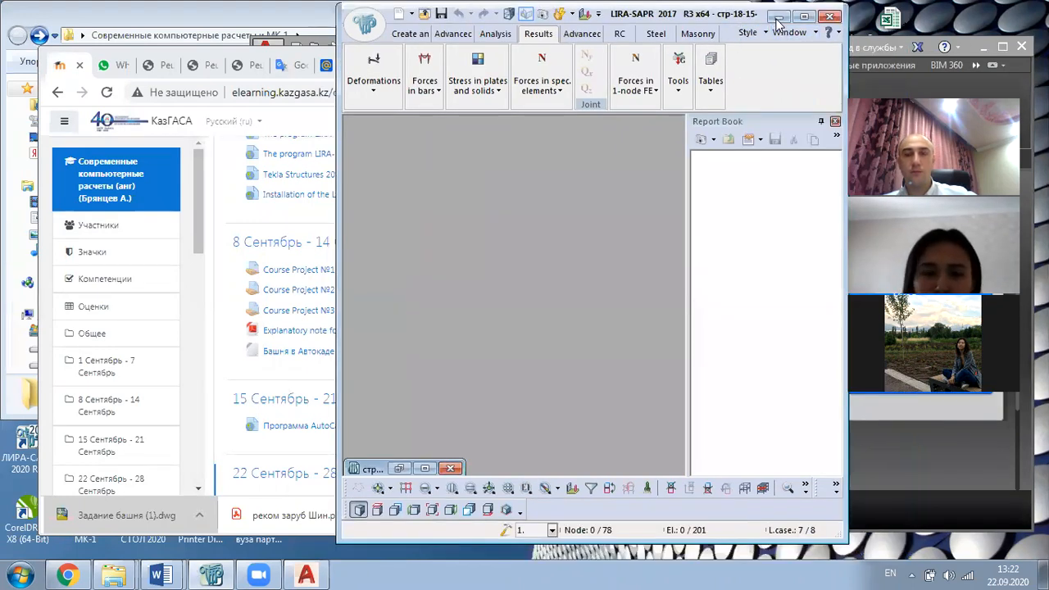
Step: Switch to AutoCAD and examine the base width of the tower at section 1-1 in the drawing
left_click(969, 42)
left_click_drag(125, 516, 726, 156)
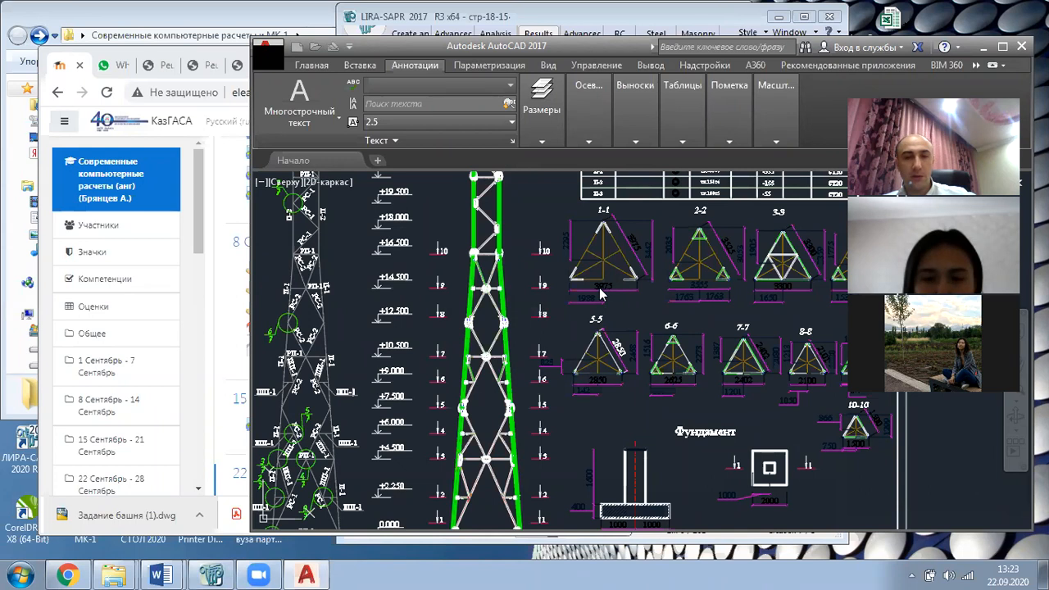
scroll(218, 571, "up", 2)
Step: Return to LIRA-SAPR, widen its window across the whole screen and maximize the стр-18-15- model view
left_click(215, 573)
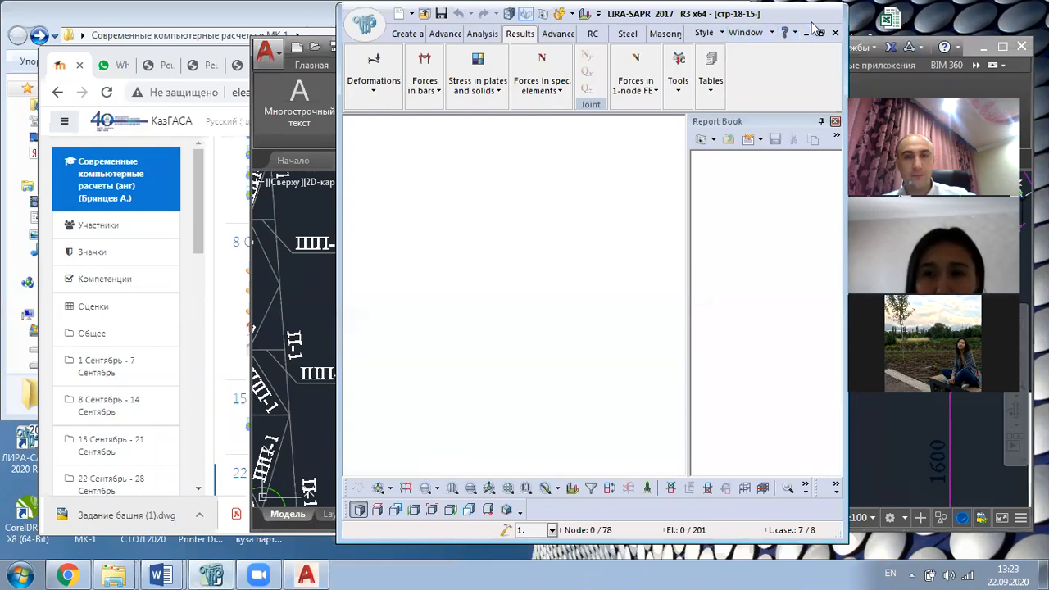
left_click(821, 35)
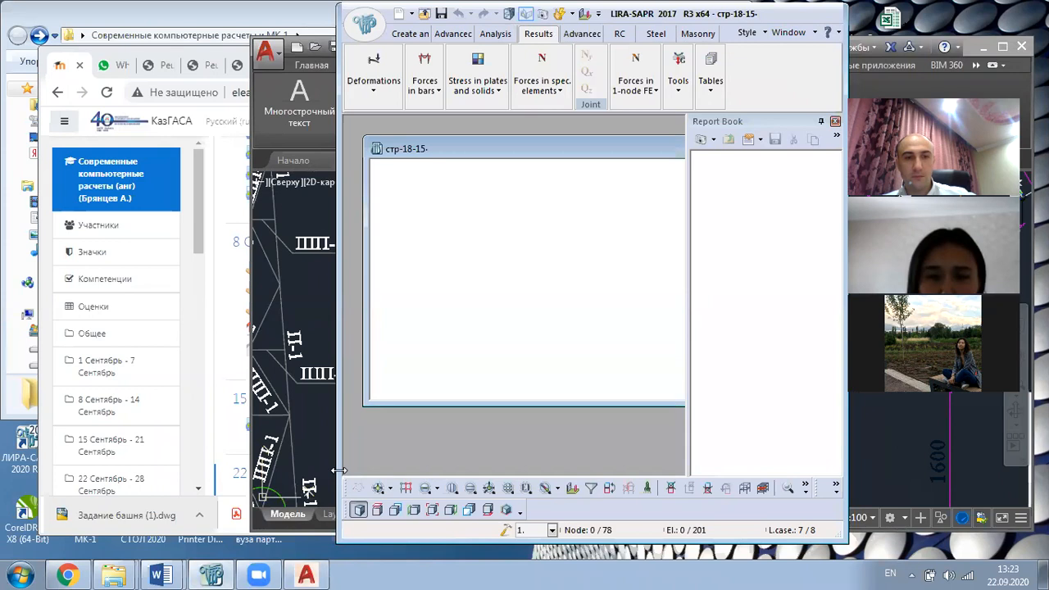
left_click_drag(338, 471, 2, 470)
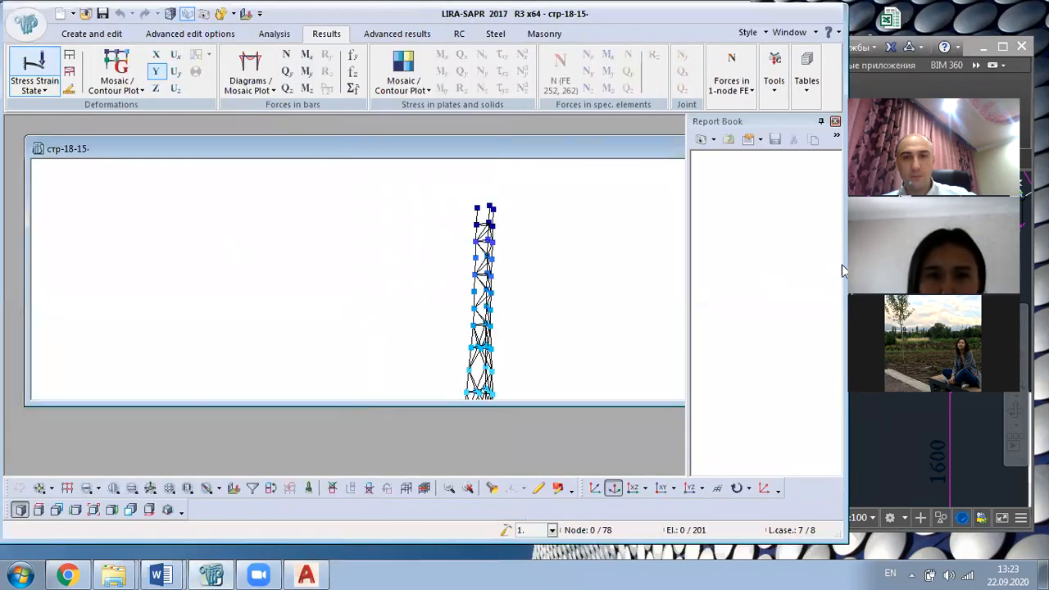
left_click_drag(840, 264, 1047, 263)
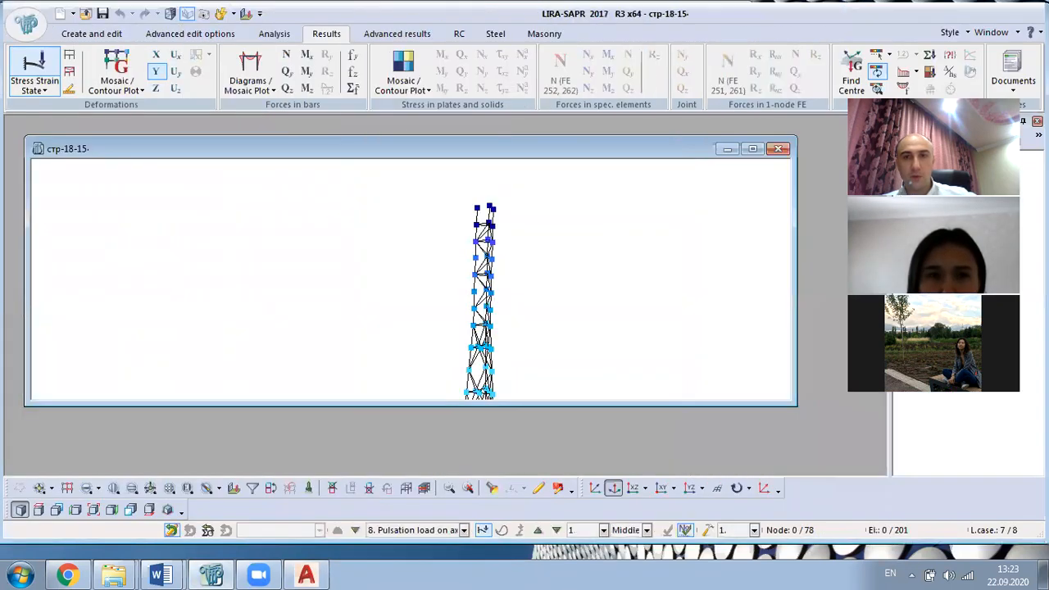
left_click(753, 150)
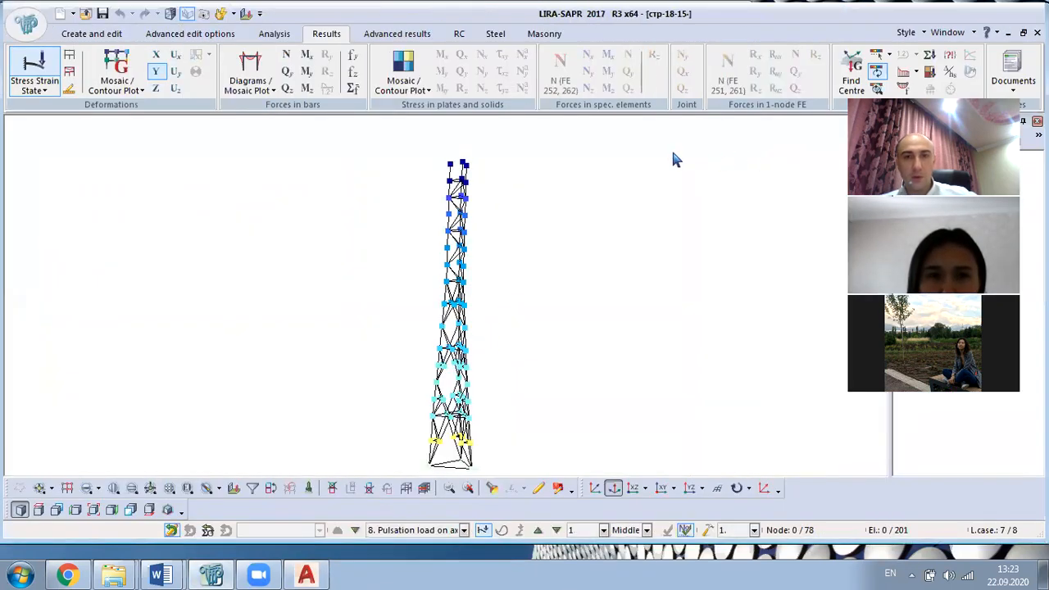
Step: Set the structure lengths along X and Y to 3.975 m in the wind pulsation parameters of load case 7
left_click(275, 35)
left_click(172, 74)
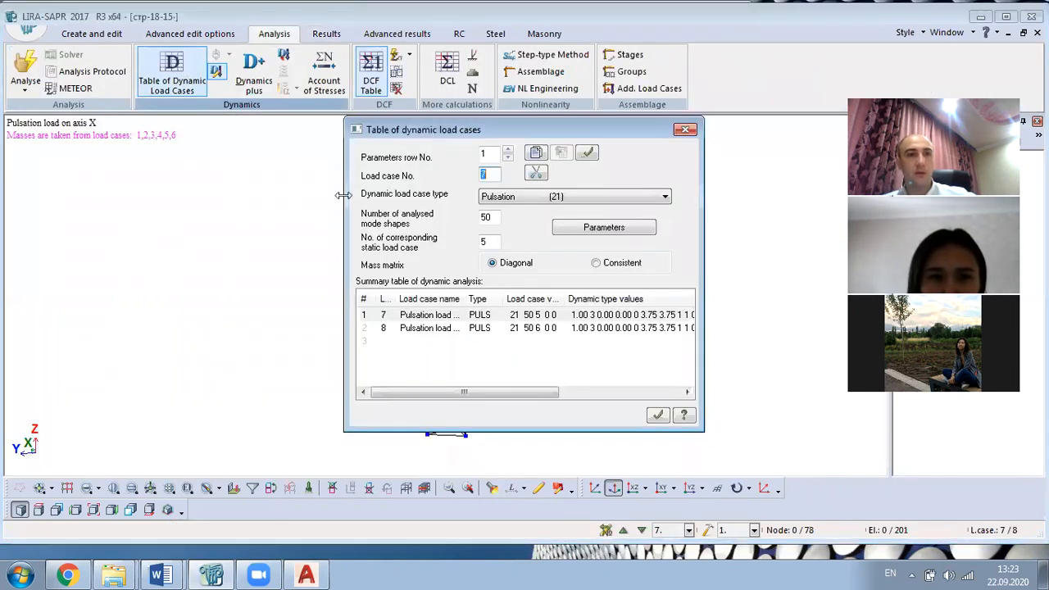
left_click(465, 319)
left_click(616, 230)
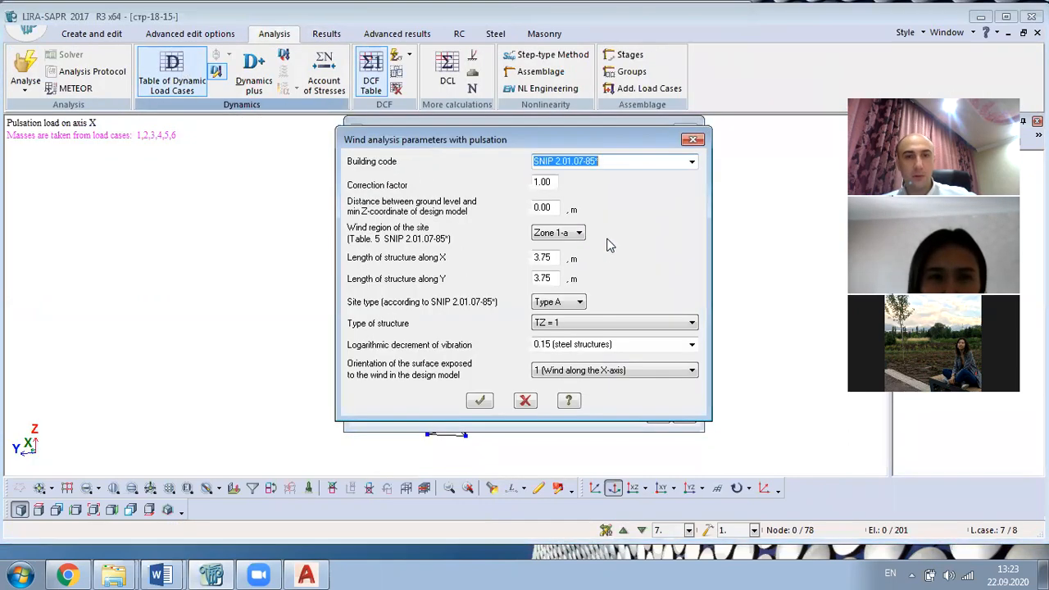
left_click(546, 258)
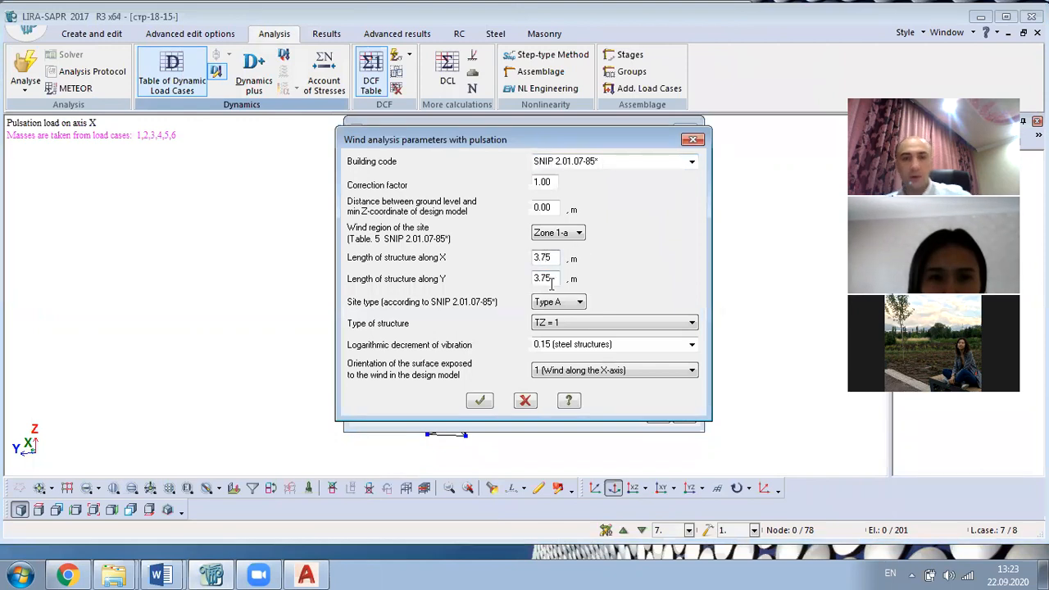
left_click(547, 278)
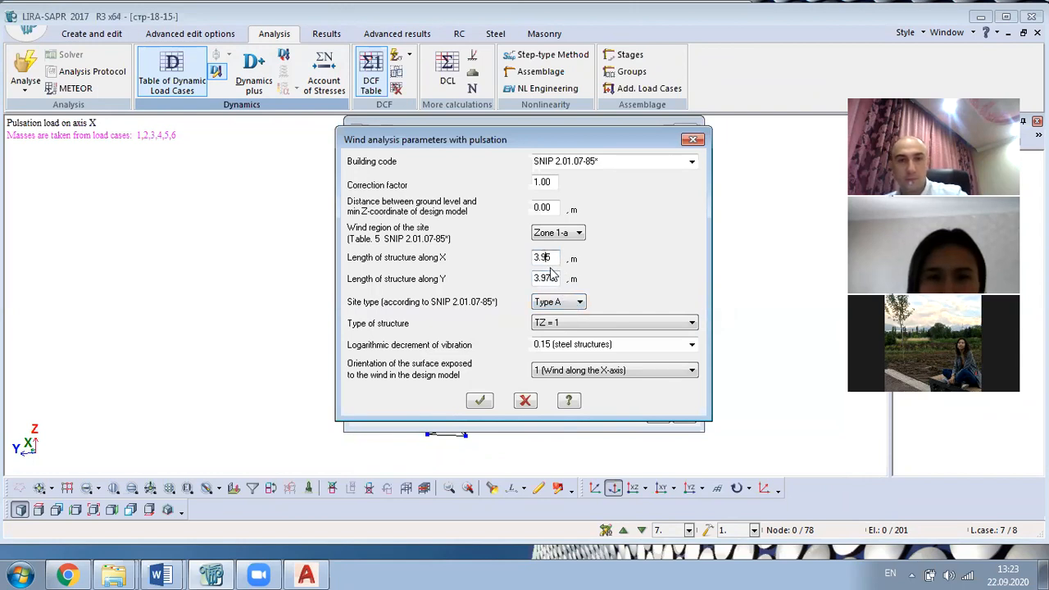
left_click(481, 400)
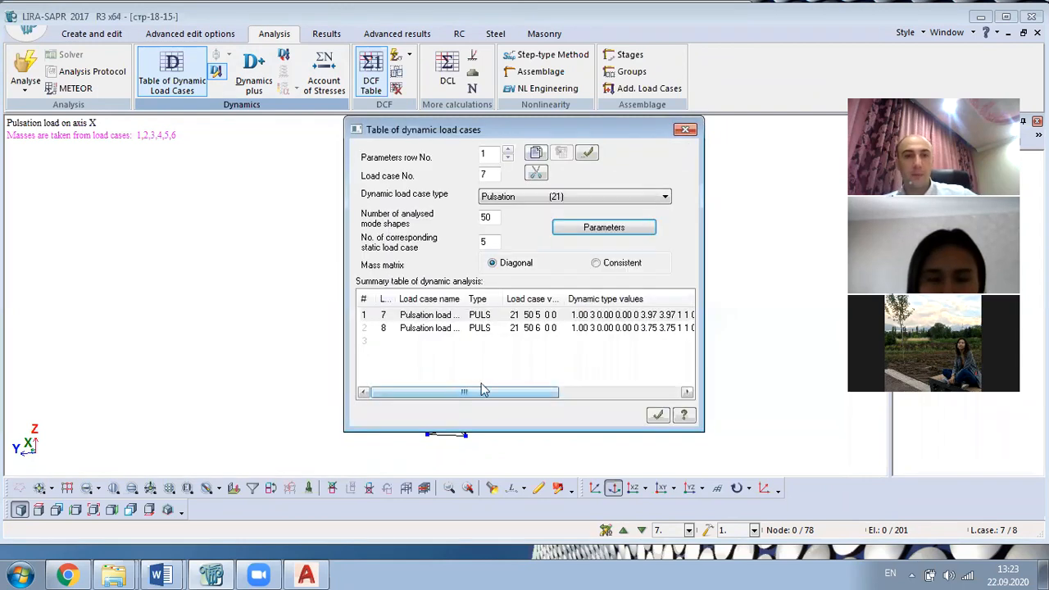
Step: Set the structure lengths along X and Y to 3.975 m for load case 8 and accept the dynamic load case table
left_click(480, 328)
left_click(585, 227)
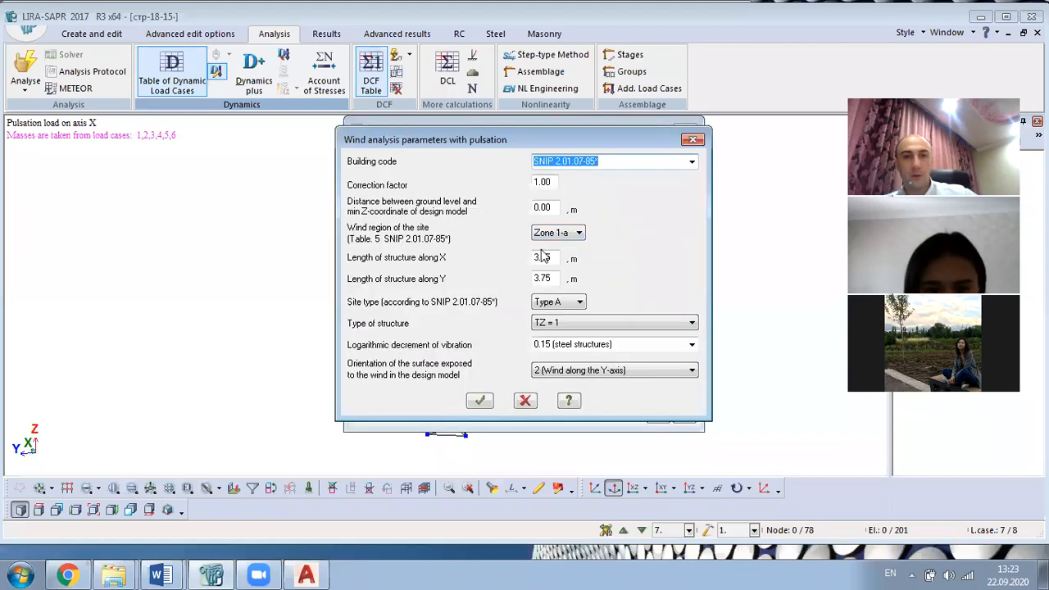
left_click(545, 257)
key("BackSpace")
type("9")
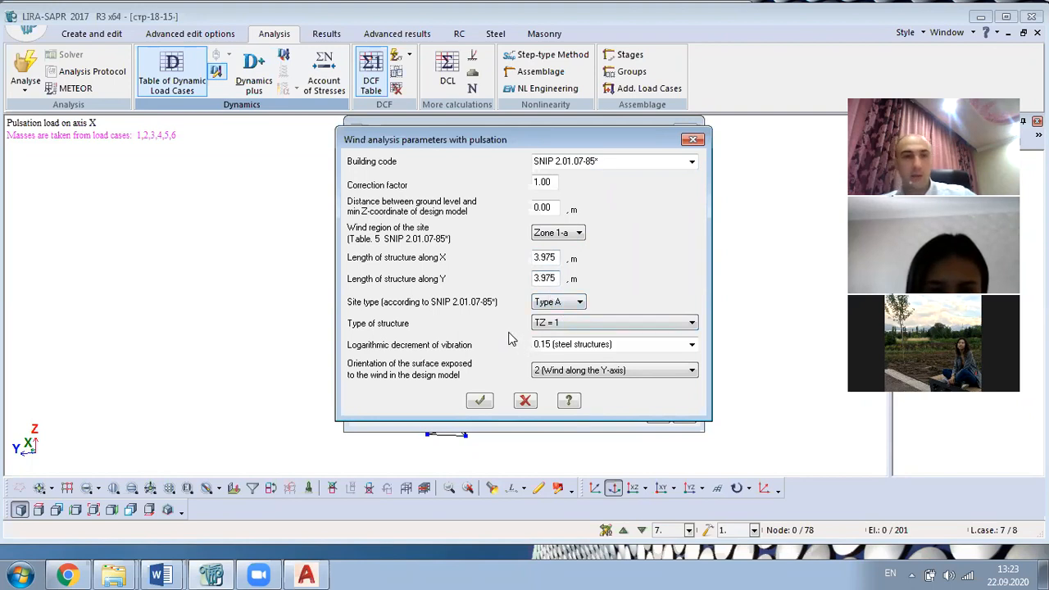
left_click(480, 400)
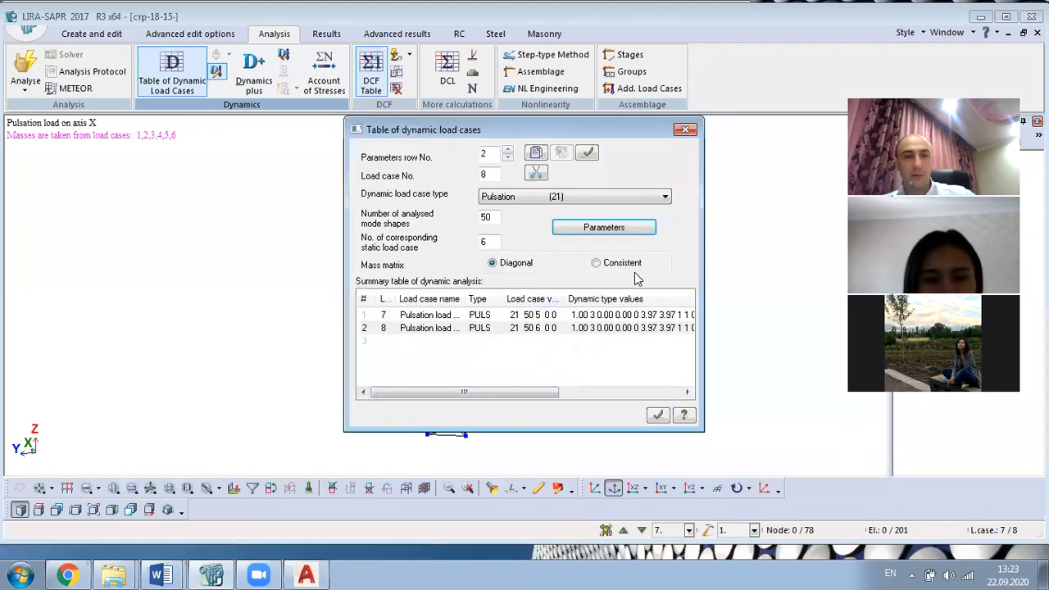
left_click(658, 416)
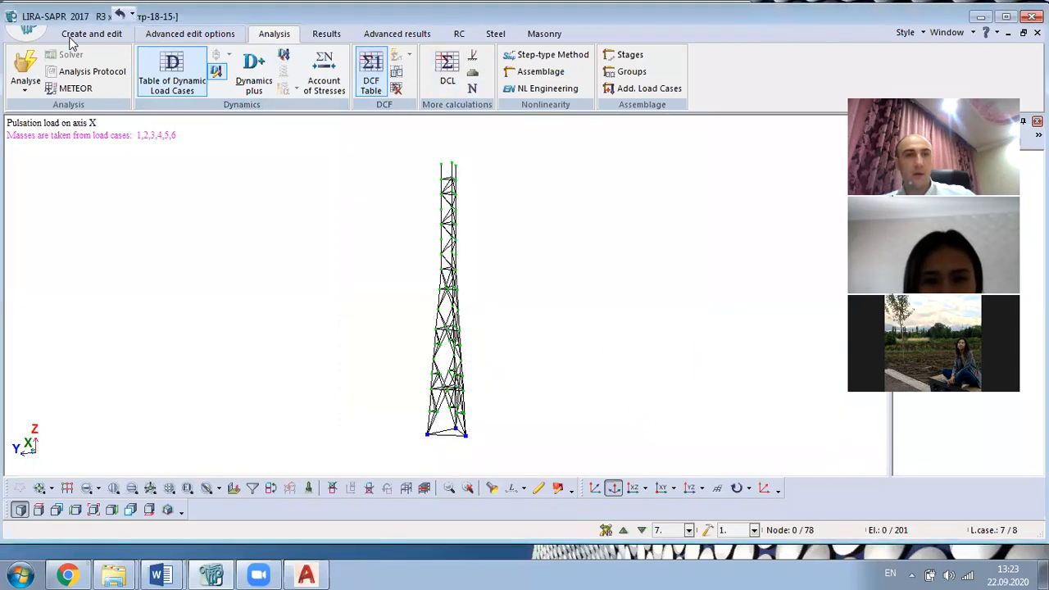
Step: Examine the tower's steel check mosaics of the assigned cross-sections for the ultimate and serviceability limit states
key("alt+Tab")
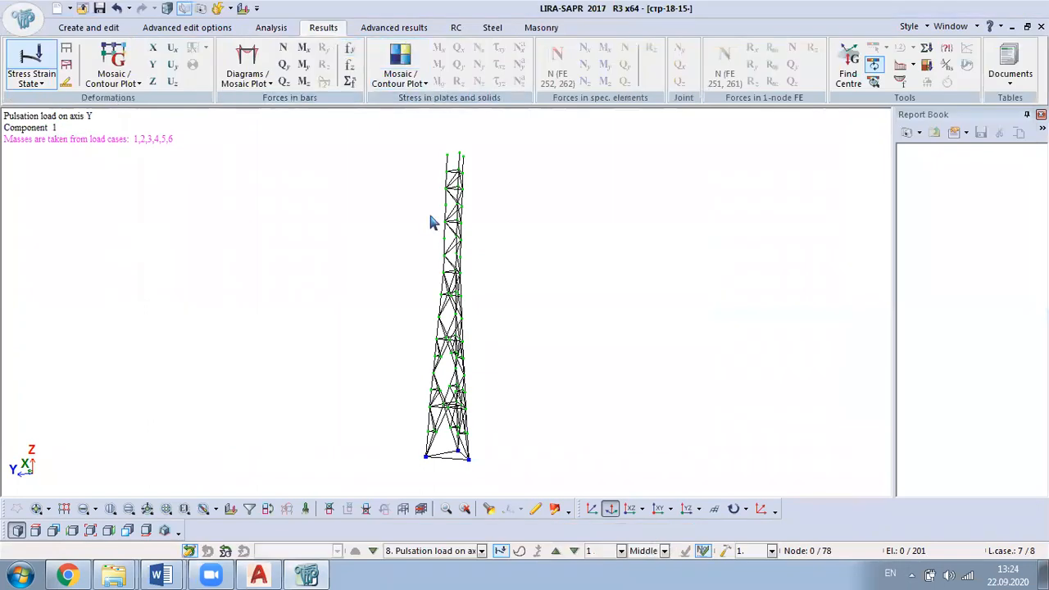
middle_click_drag(493, 305, 667, 274)
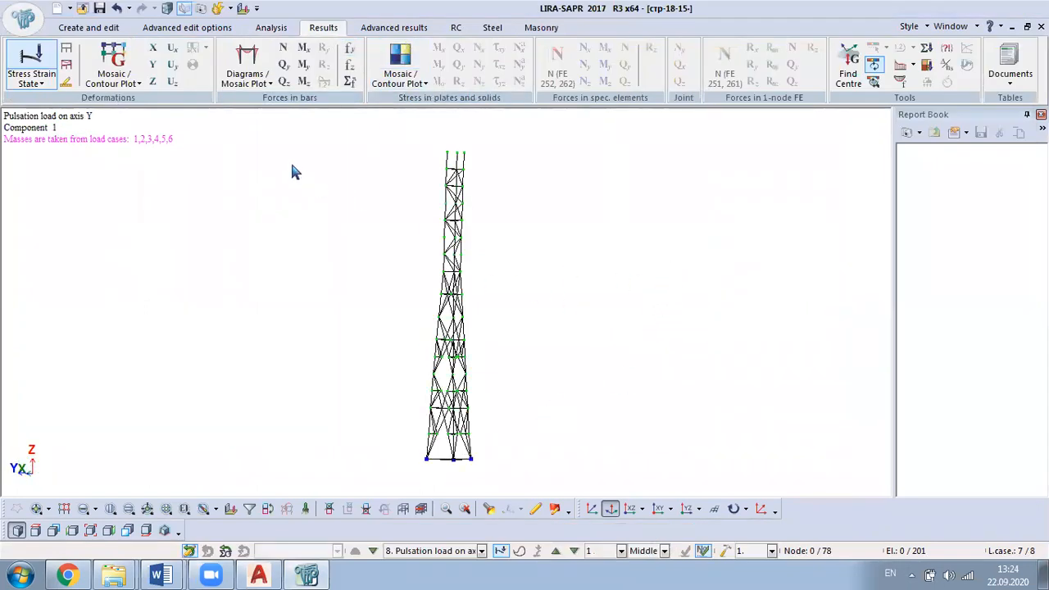
left_click(456, 28)
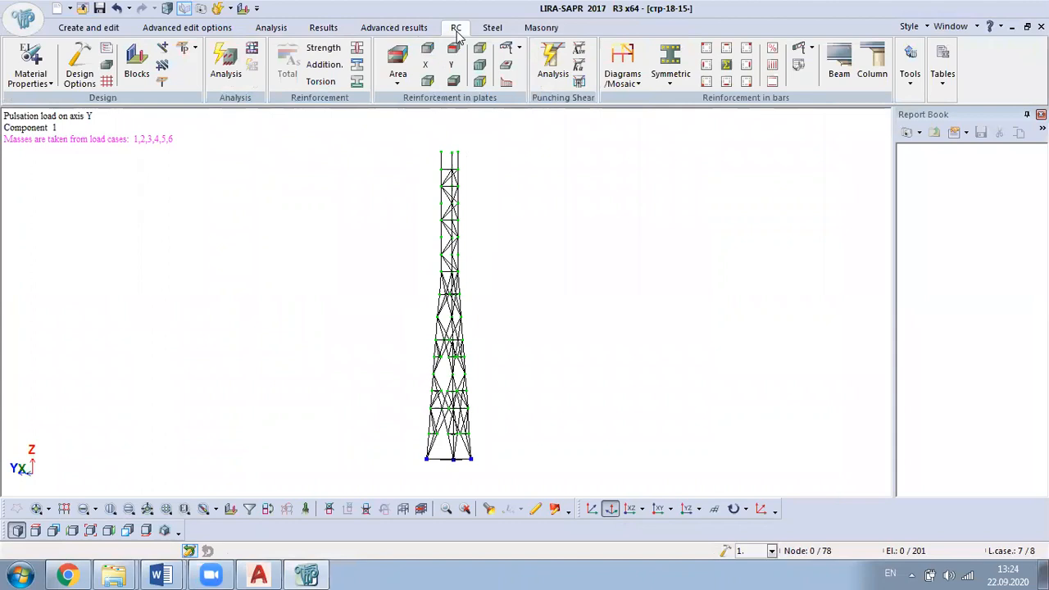
left_click(492, 28)
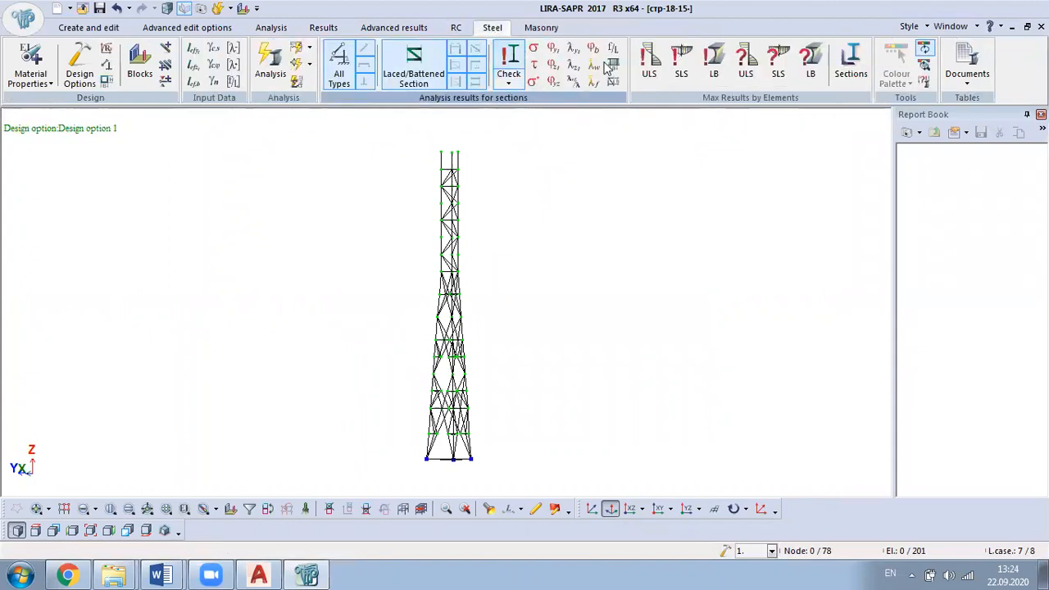
left_click(660, 72)
left_click(681, 66)
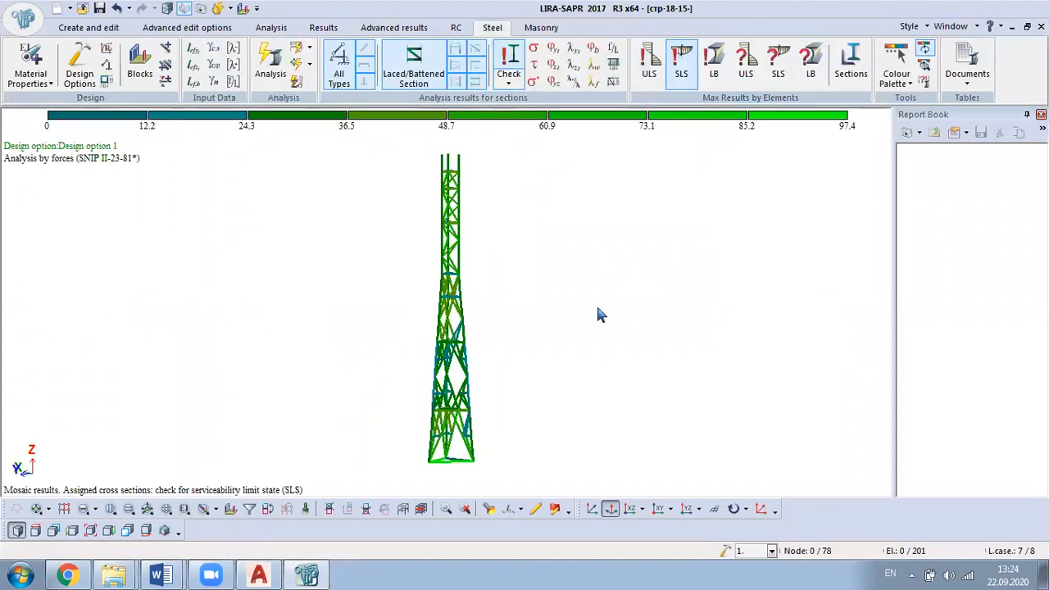
Step: Return to editing the tower model, inspect its triangular support base and save the model
left_click(92, 27)
scroll(459, 308, "down", 1)
middle_click_drag(517, 290, 387, 356)
scroll(438, 473, "up", 4)
middle_click_drag(467, 467, 383, 409)
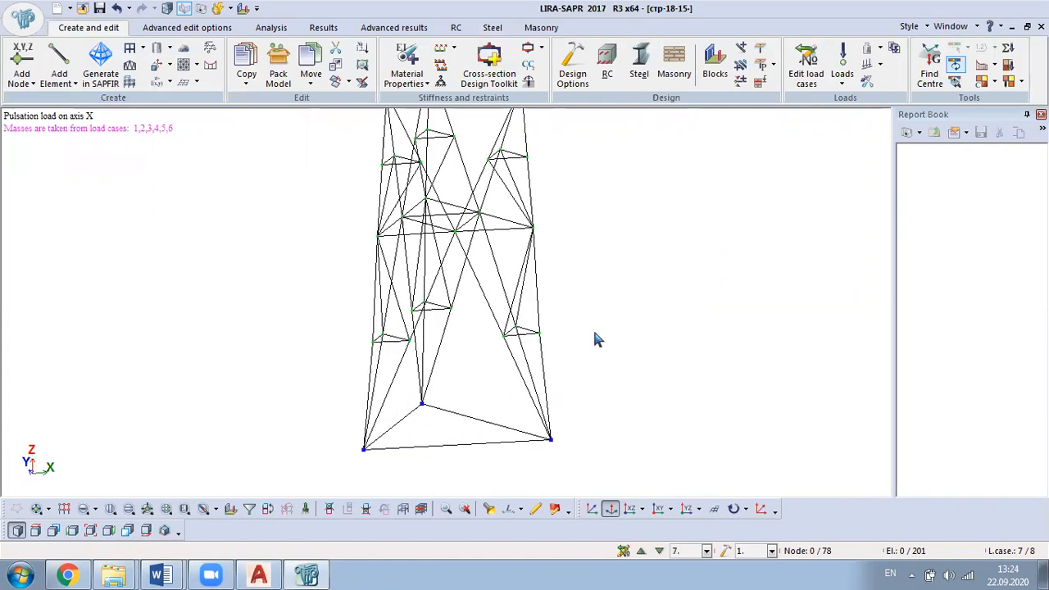
middle_click_drag(615, 369, 362, 403)
scroll(475, 353, "up", 3)
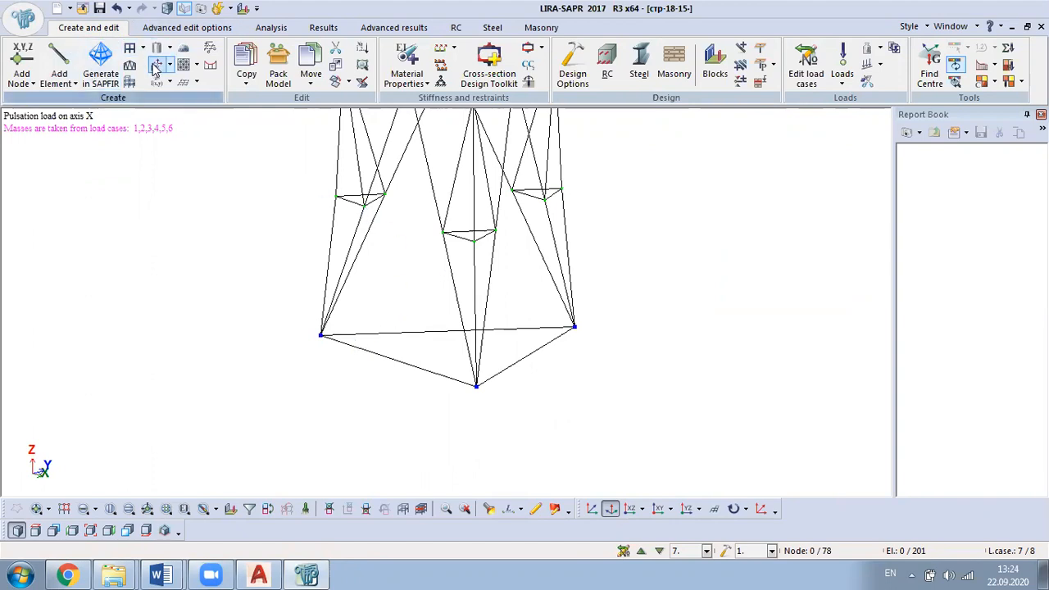
left_click(99, 8)
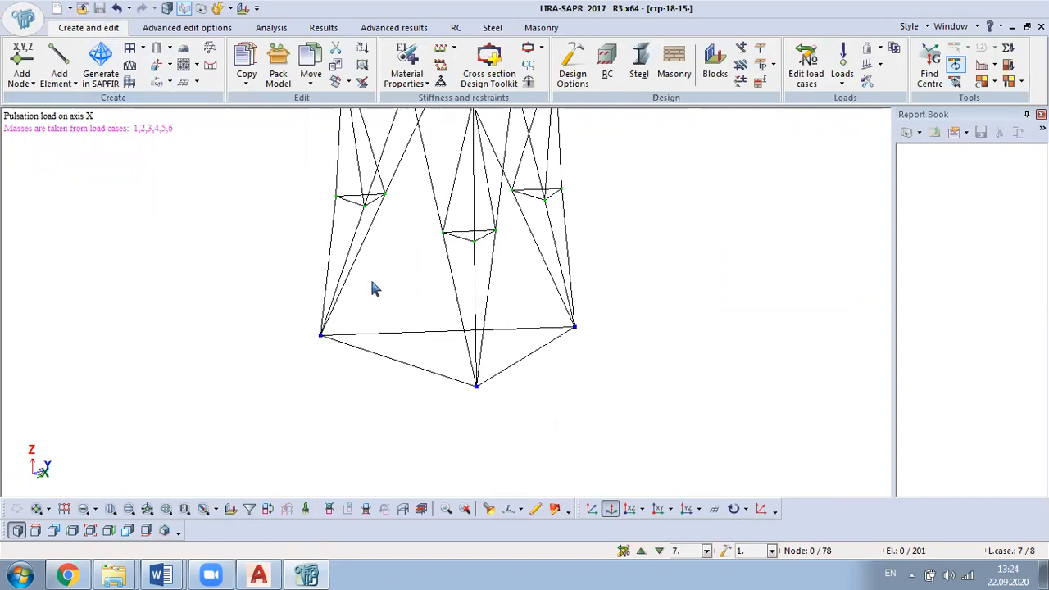
Step: Switch to AutoCAD, maximize its window and examine the foundation's section and plan dimensions
left_click(258, 576)
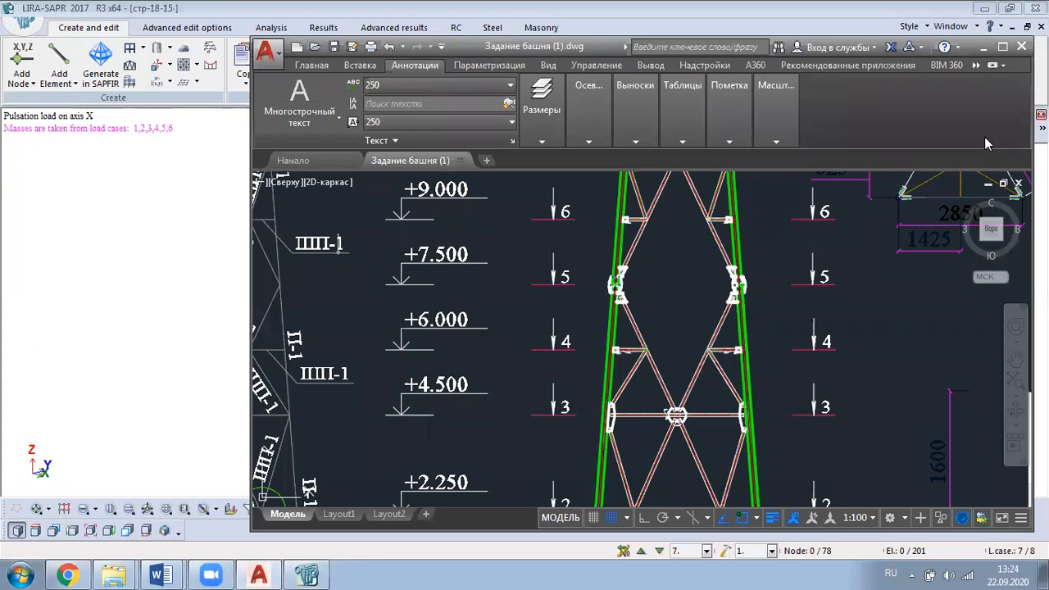
left_click(1002, 46)
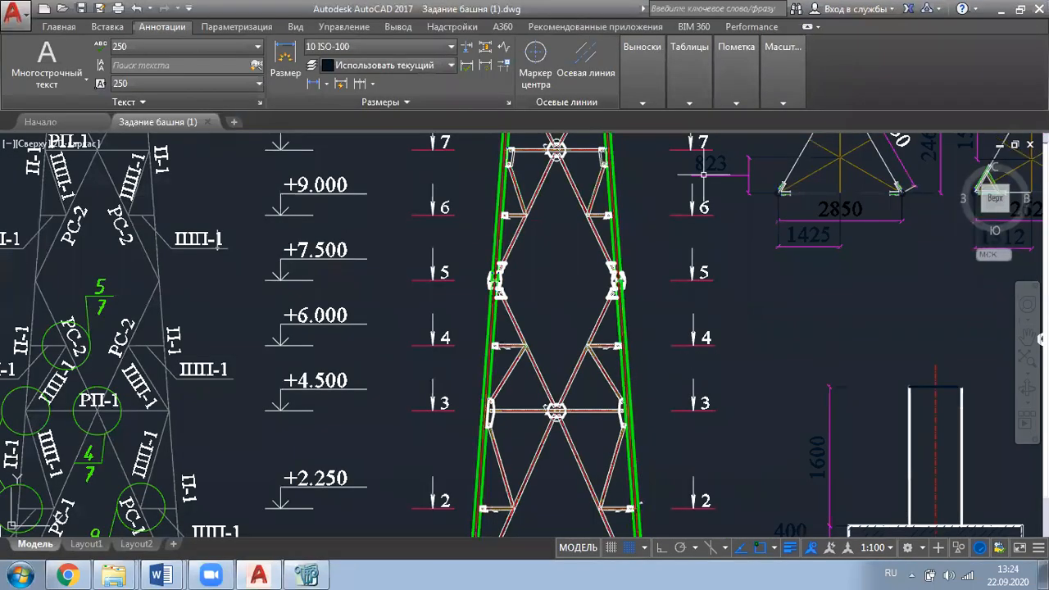
scroll(703, 174, "down", 4)
scroll(494, 389, "up", 4)
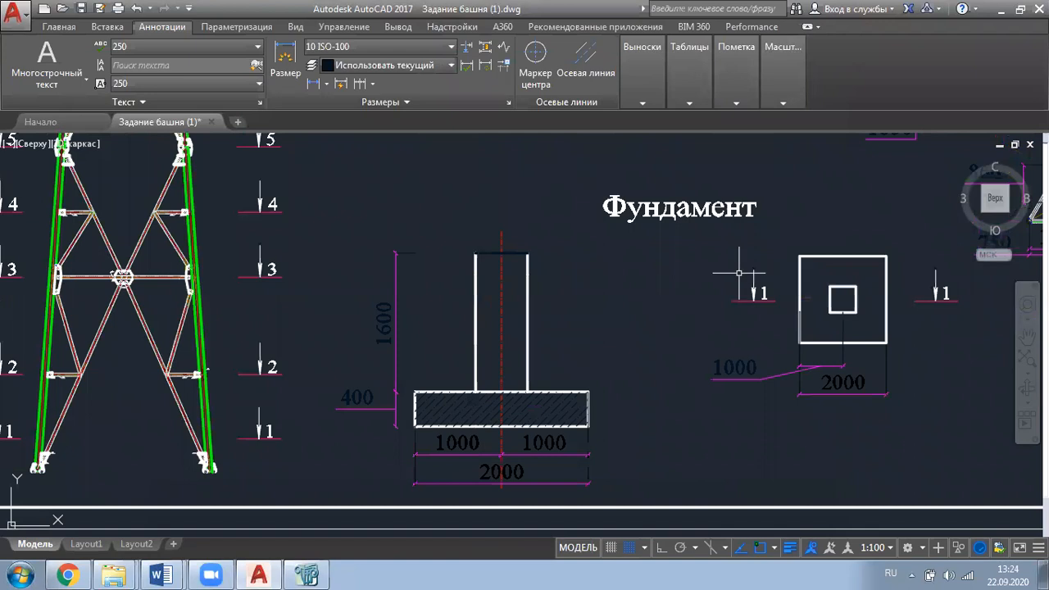
scroll(470, 363, "up", 2)
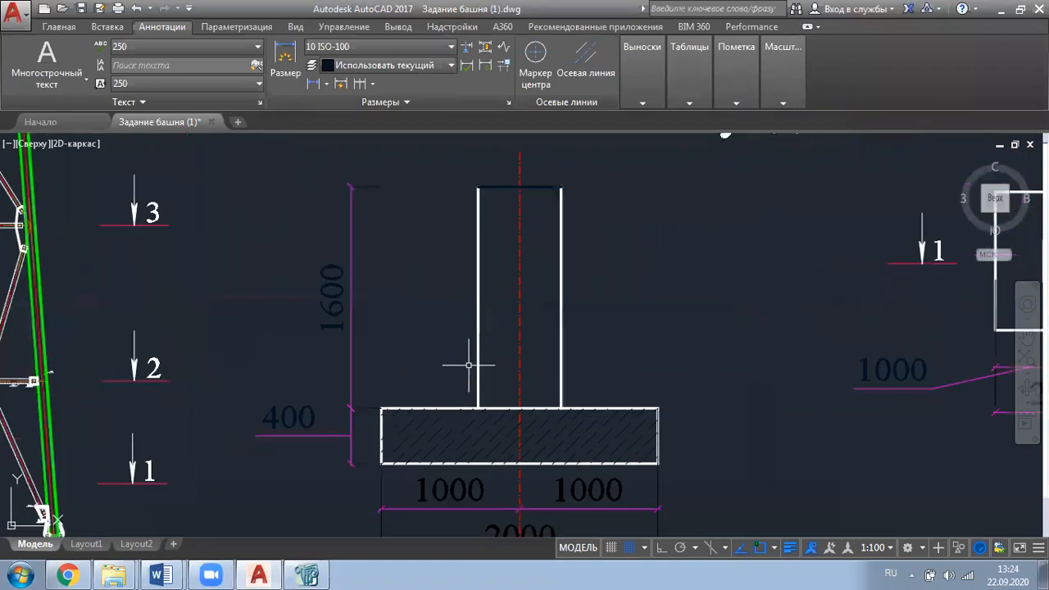
scroll(433, 304, "down", 2)
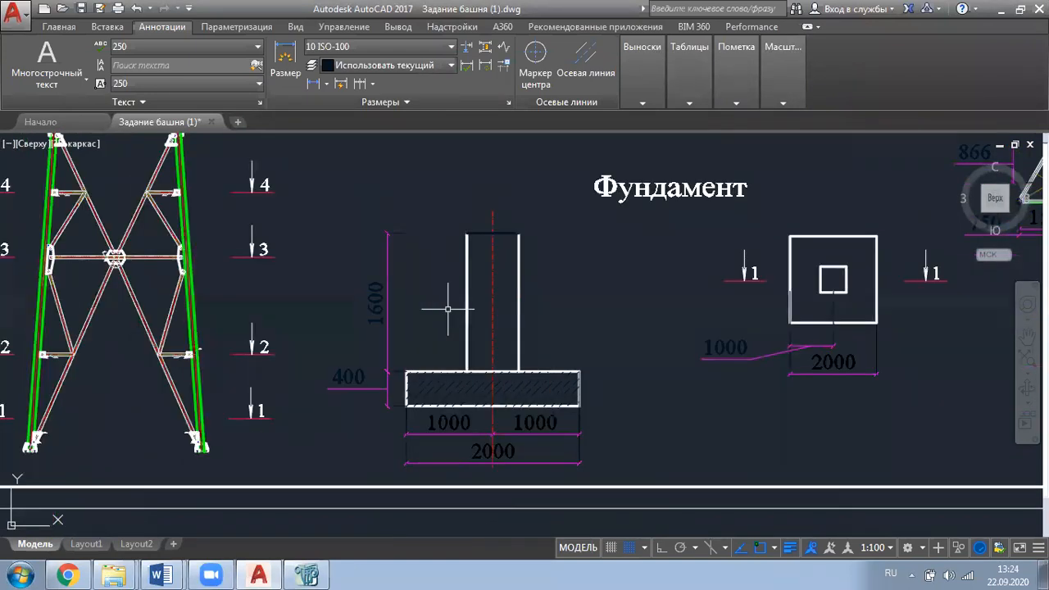
scroll(404, 310, "up", 2)
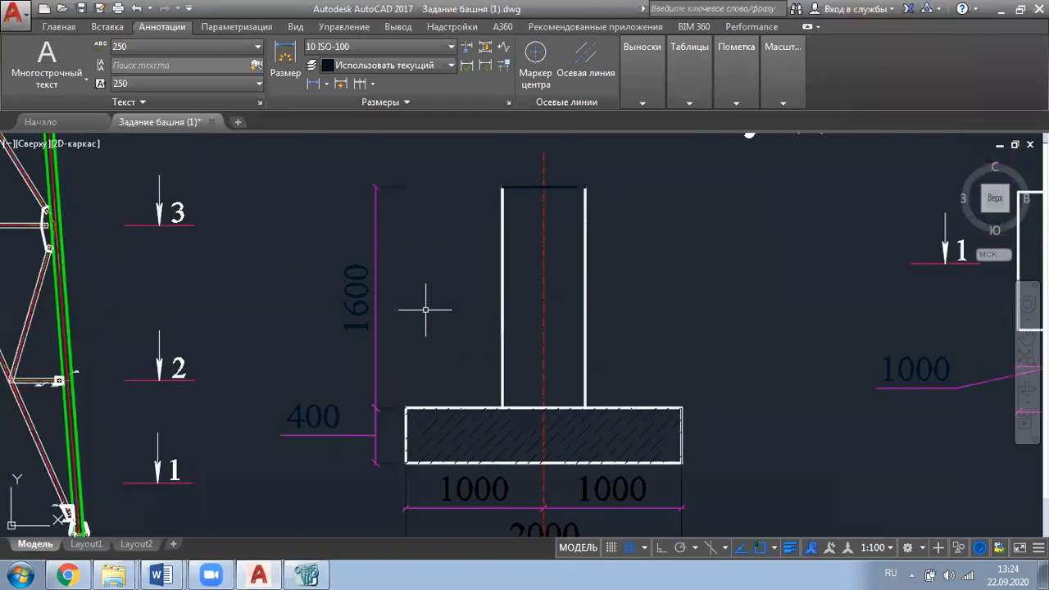
scroll(425, 309, "down", 2)
scroll(438, 364, "up", 2)
scroll(442, 360, "down", 2)
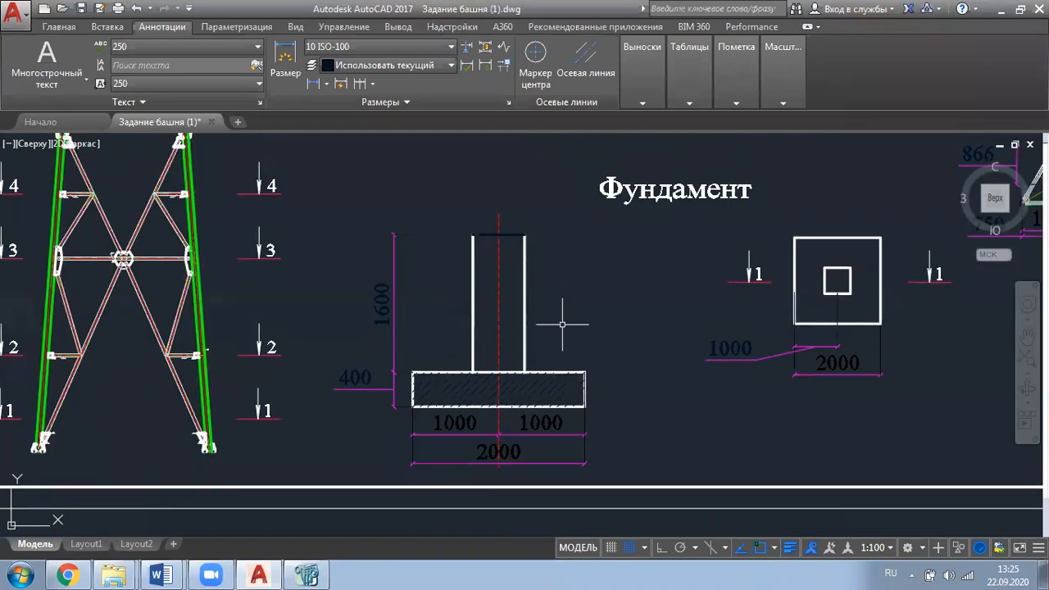
scroll(916, 310, "up", 2)
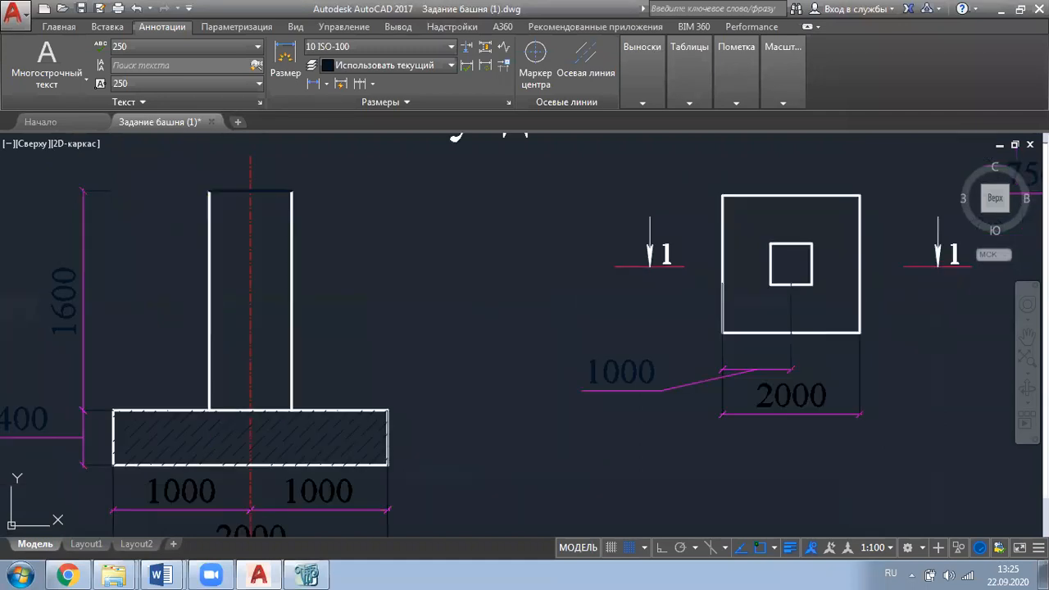
Step: Dimension the vertical side of the inner column square in the foundation plan, placing the dimension outside the footing outline
middle_click_drag(887, 301, 782, 330)
left_click(72, 27)
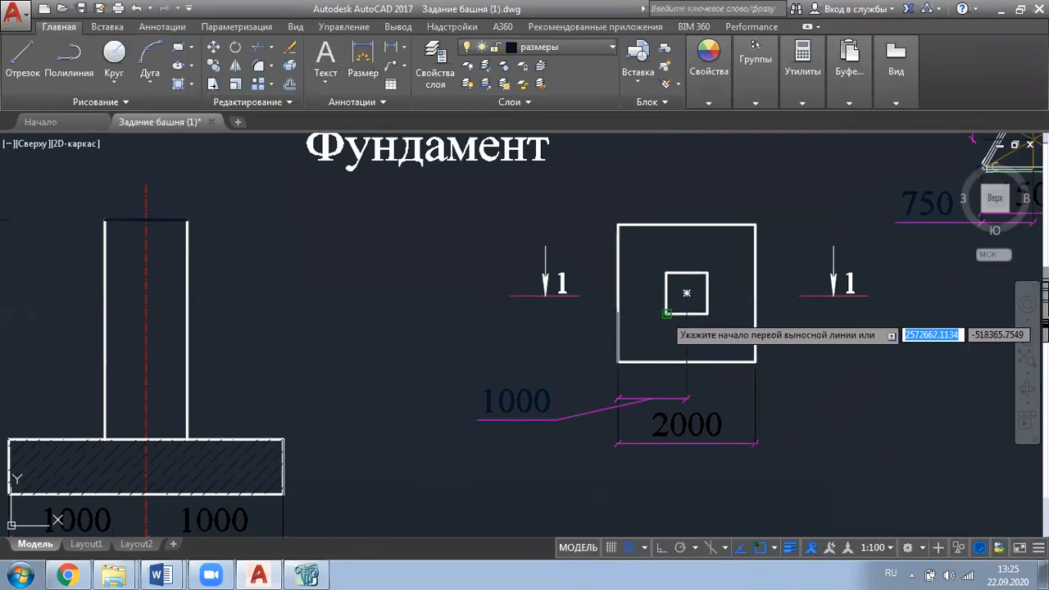
left_click(666, 313)
left_click(626, 313)
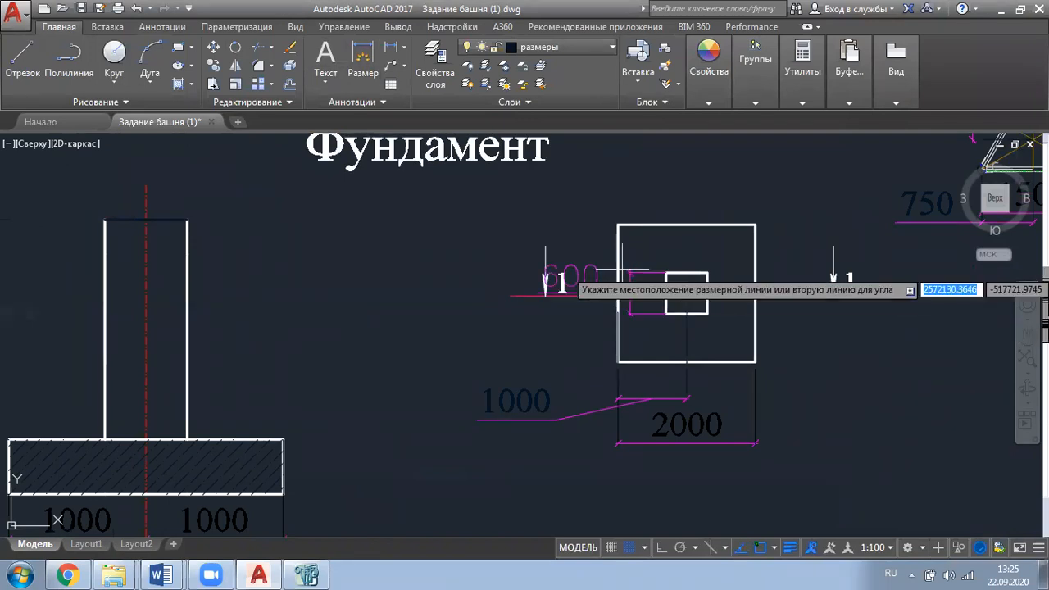
left_click(483, 294)
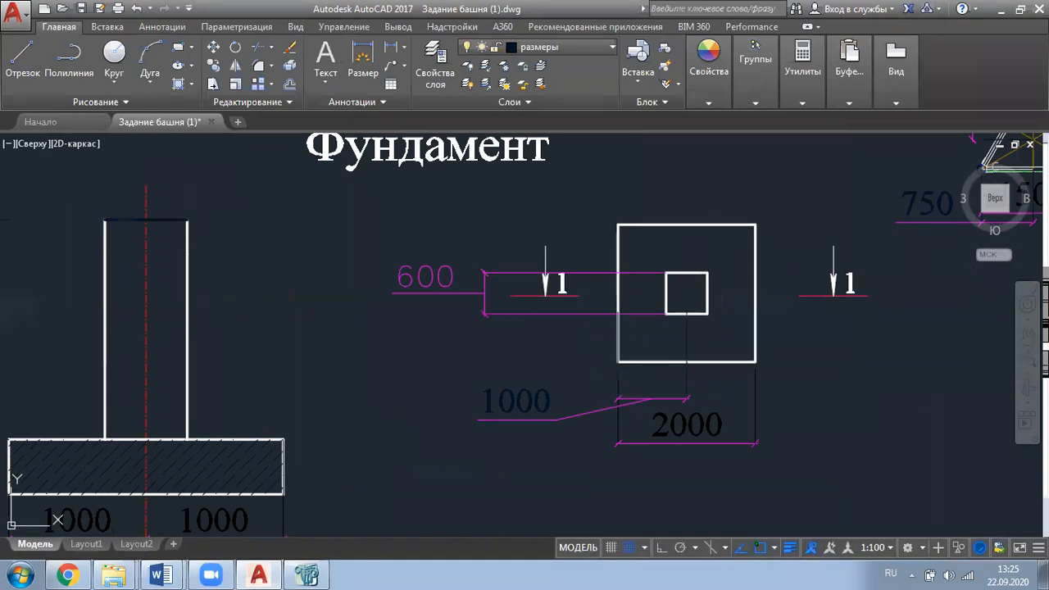
scroll(772, 351, "down", 2)
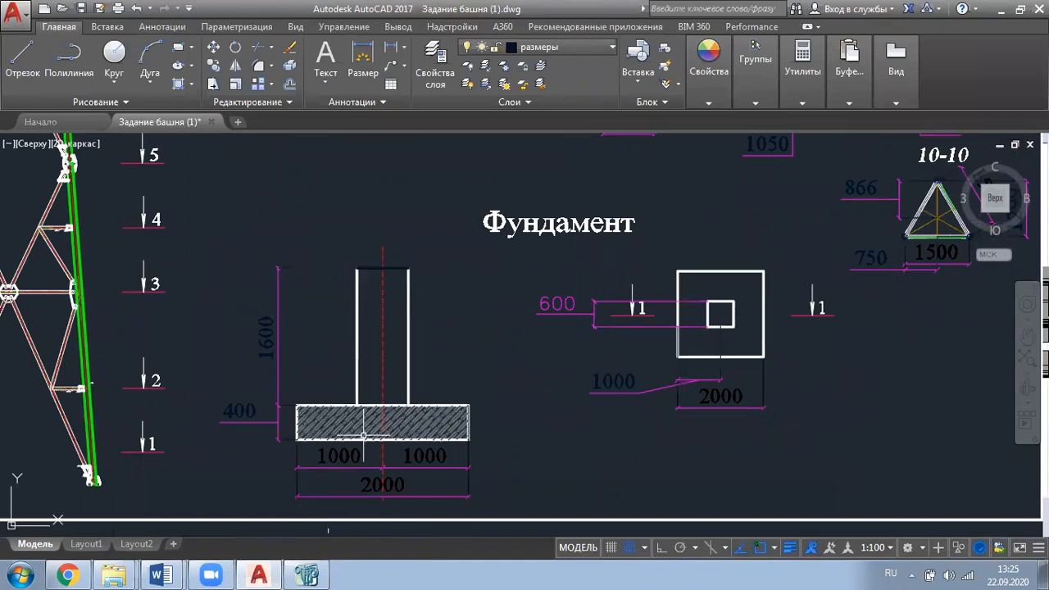
middle_click_drag(452, 406, 493, 311)
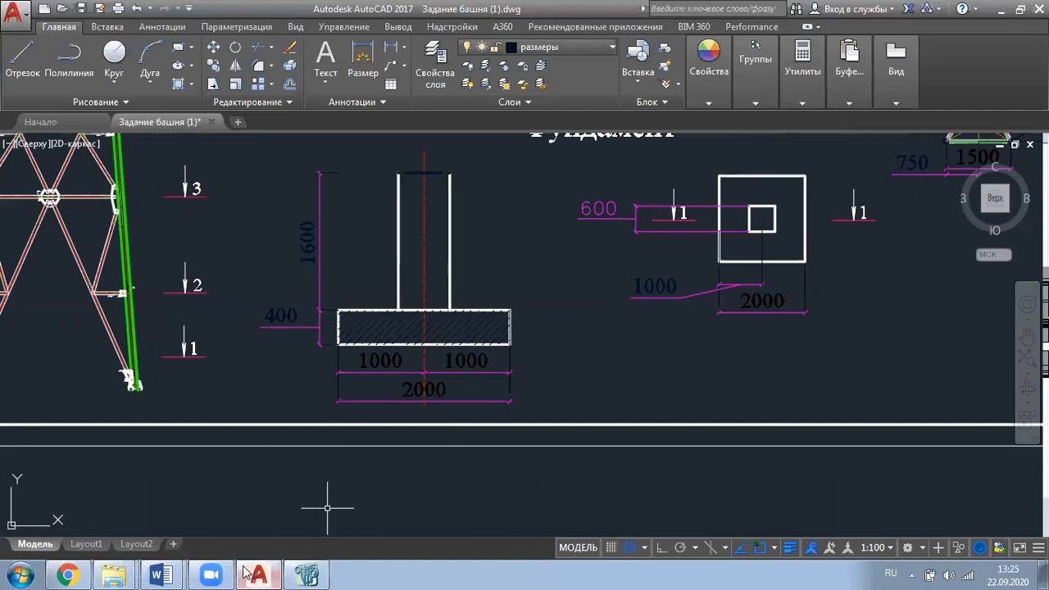
Step: Switch to LIRA-SAPR and copy the tower's leftmost base support node by parameters with dZ -1.6 m
left_click(305, 573)
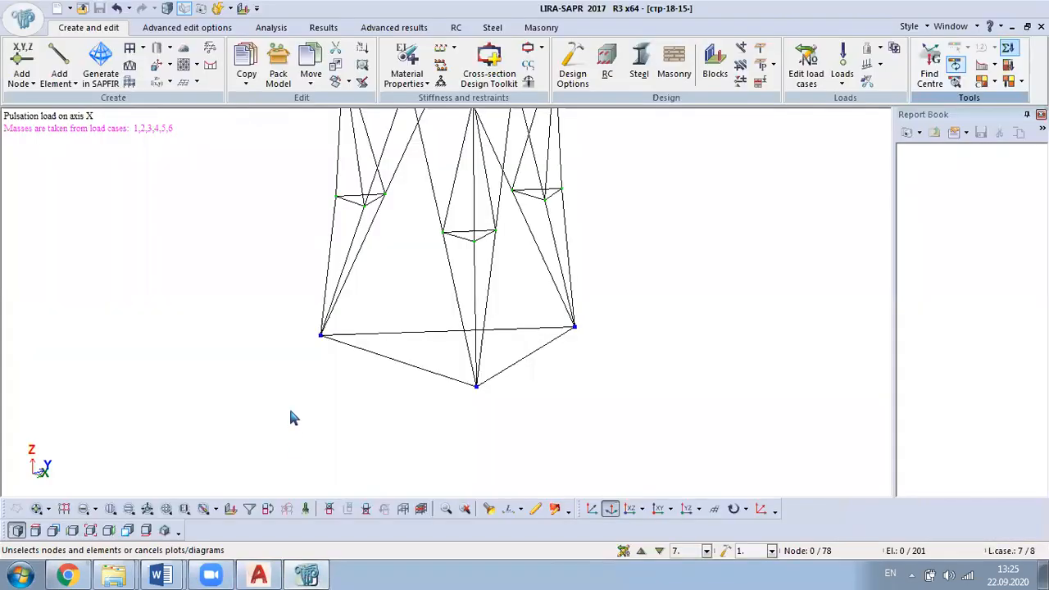
left_click(36, 508)
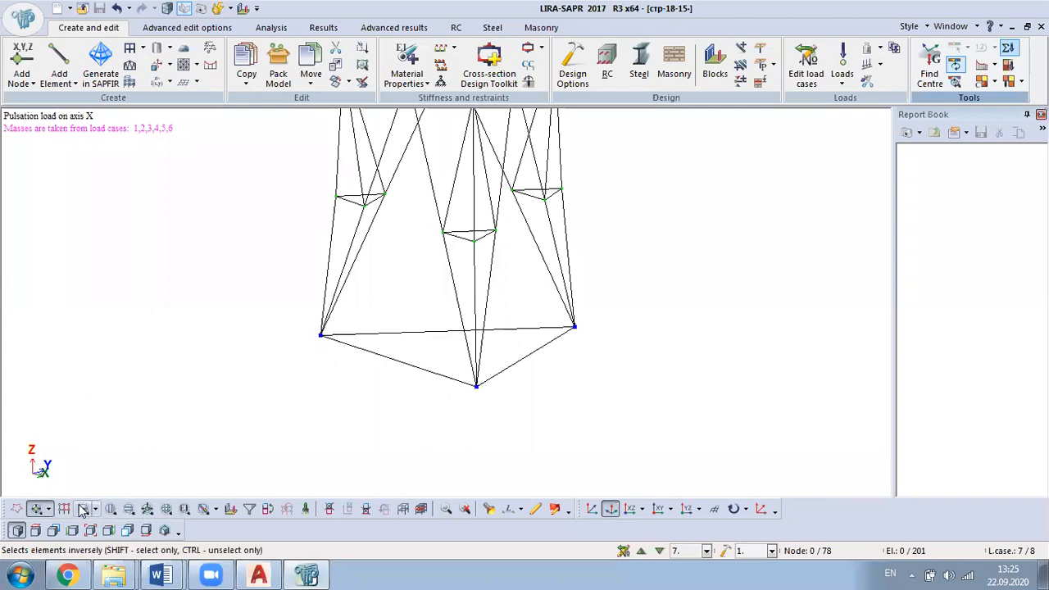
middle_click_drag(386, 389, 415, 383)
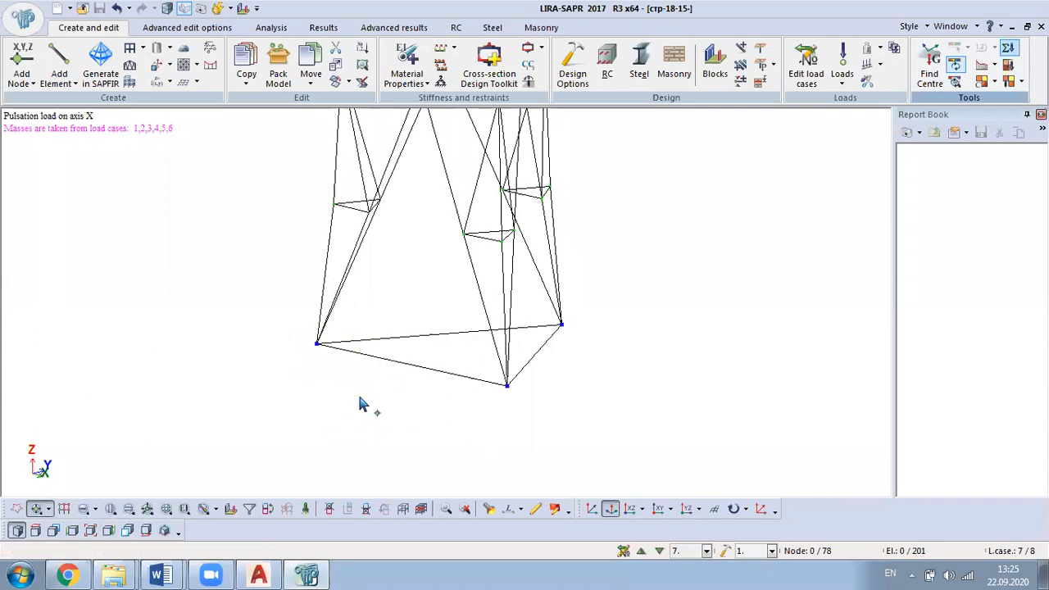
left_click(304, 357)
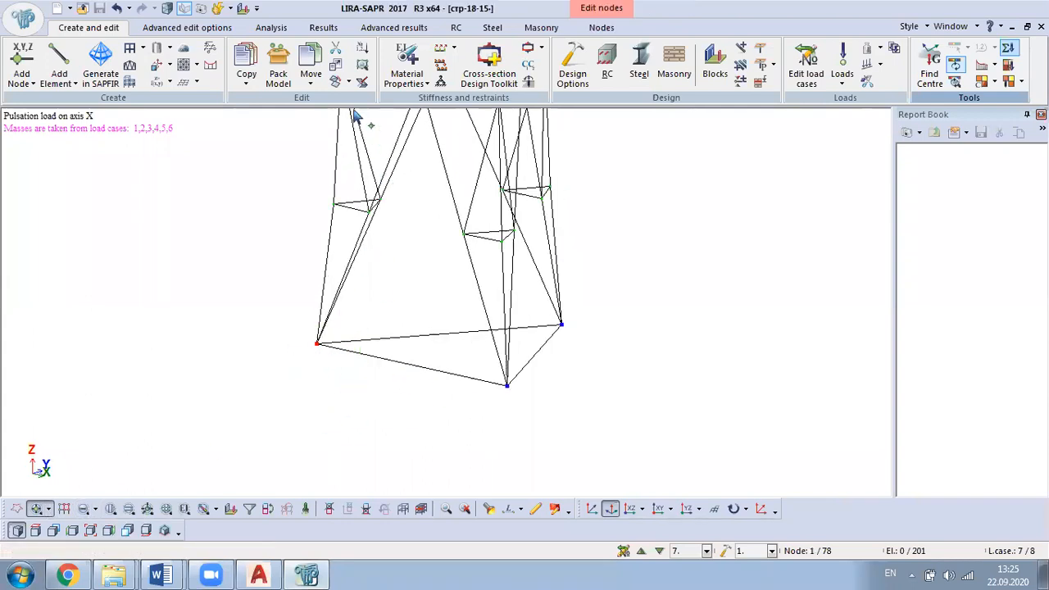
left_click(246, 76)
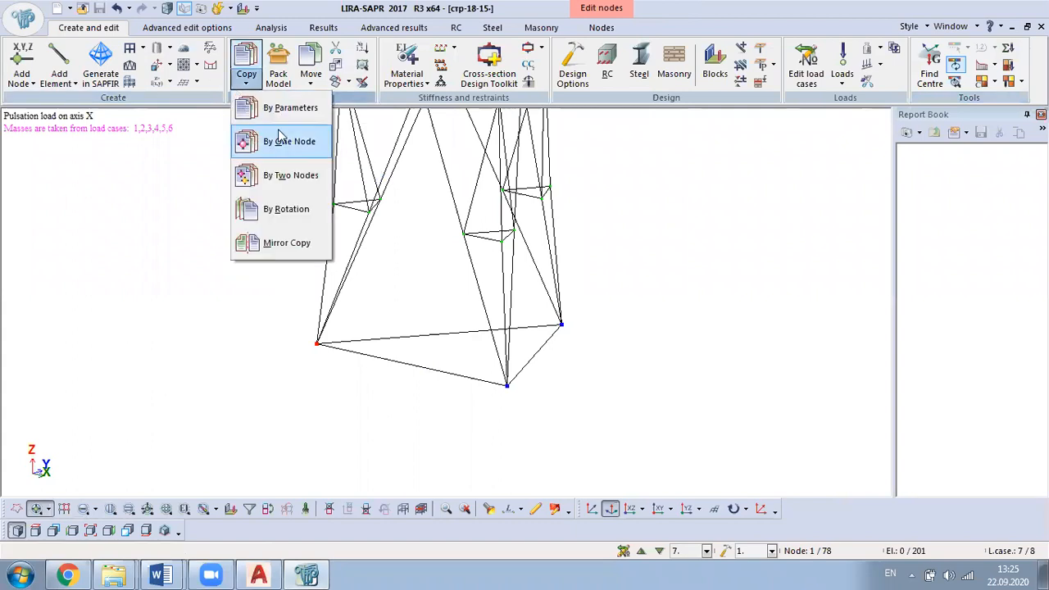
left_click(274, 117)
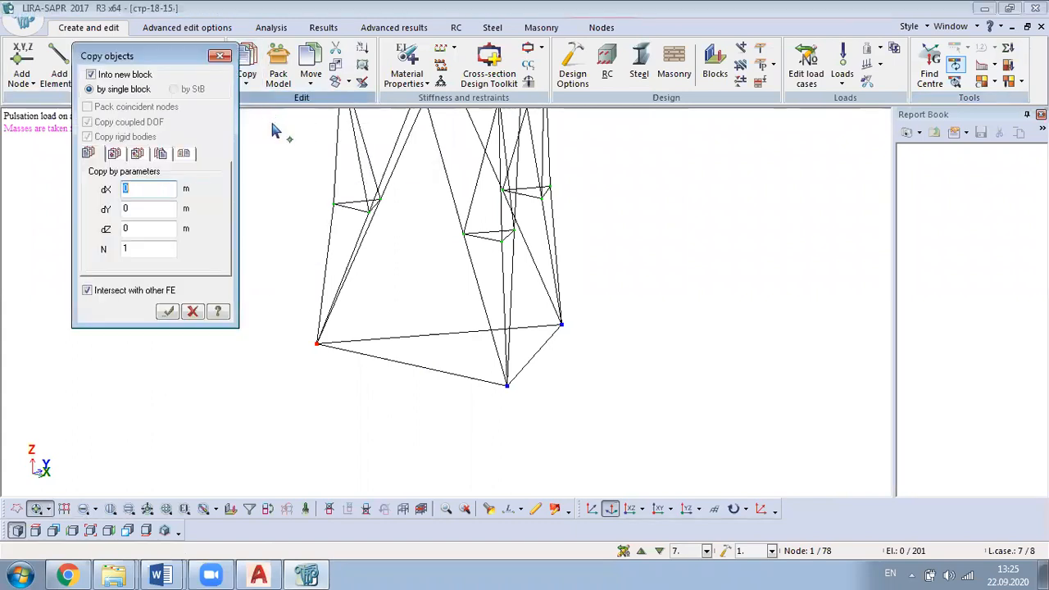
left_click(140, 231)
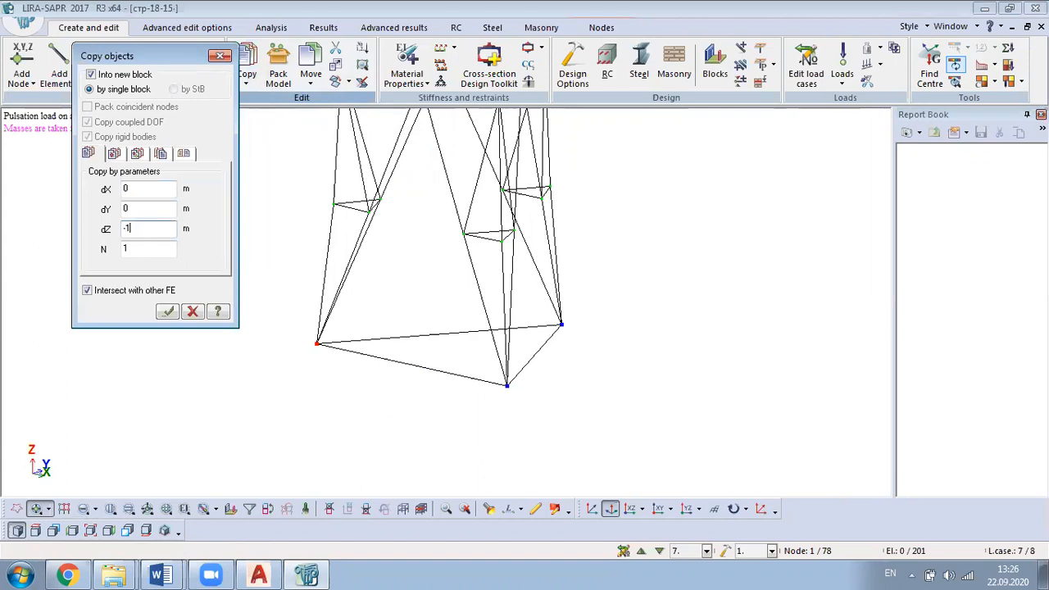
left_click(166, 312)
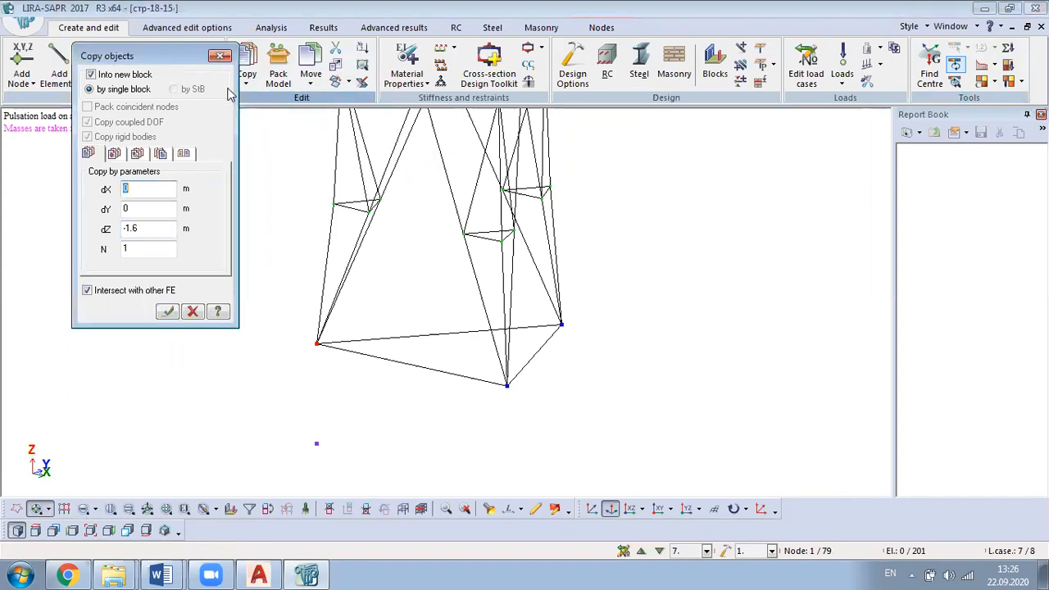
left_click(220, 55)
Step: Make the stiffness type Rect. bar 60 X 60 (F-1) the current one for new elements
left_click(387, 59)
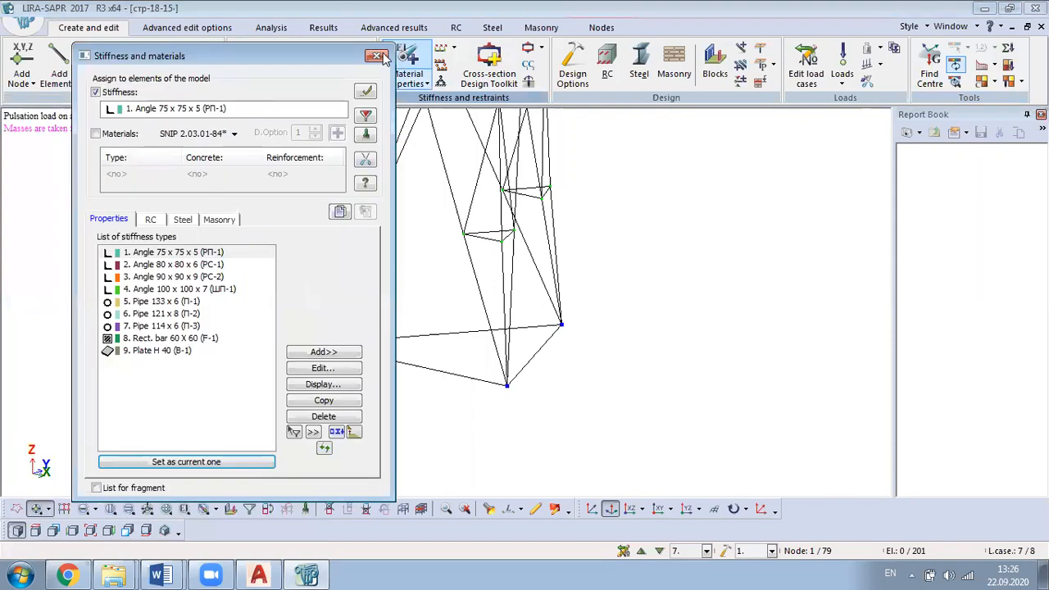
left_click(169, 338)
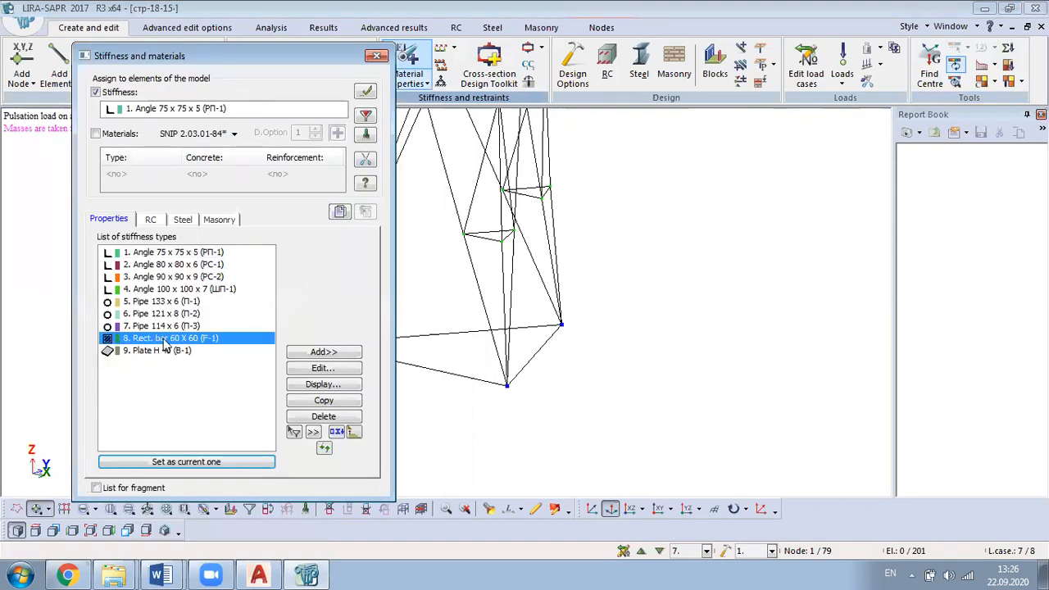
double_click(163, 339)
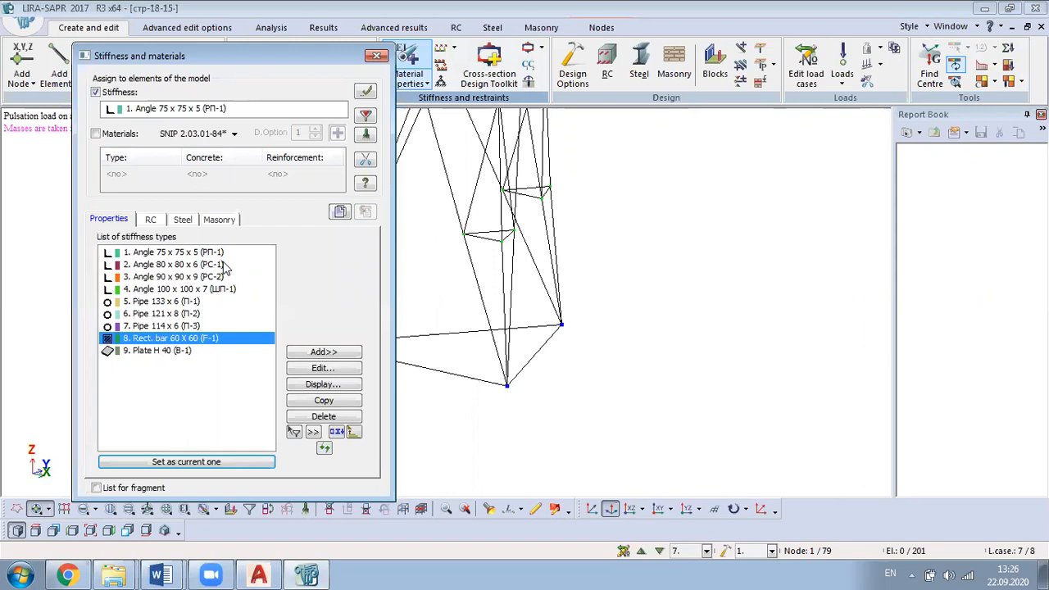
left_click(376, 56)
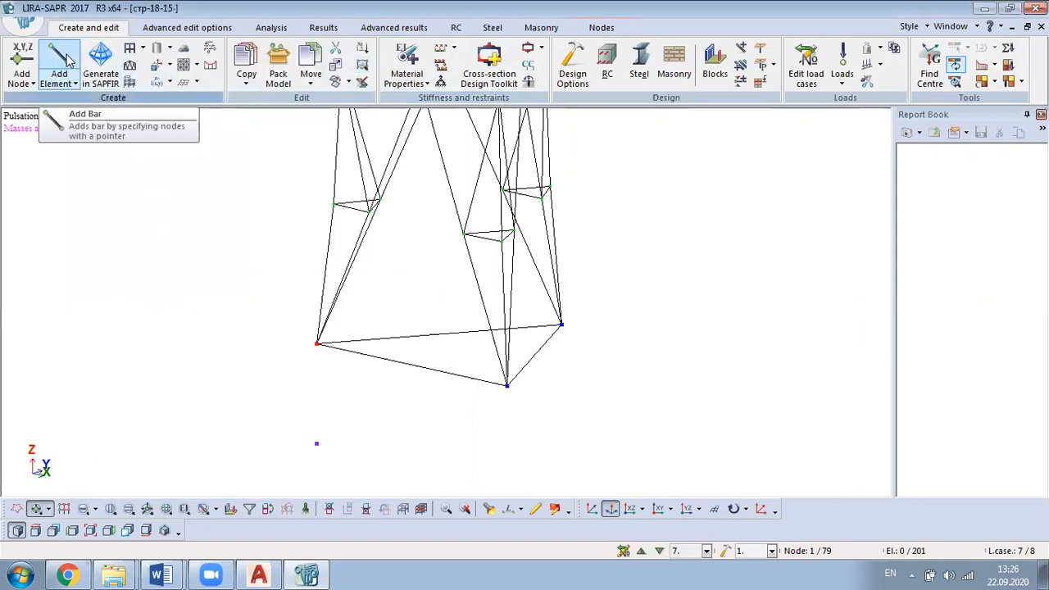
Step: Add a vertical bar from the leftmost base support node down to the copied node below it
left_click(316, 344)
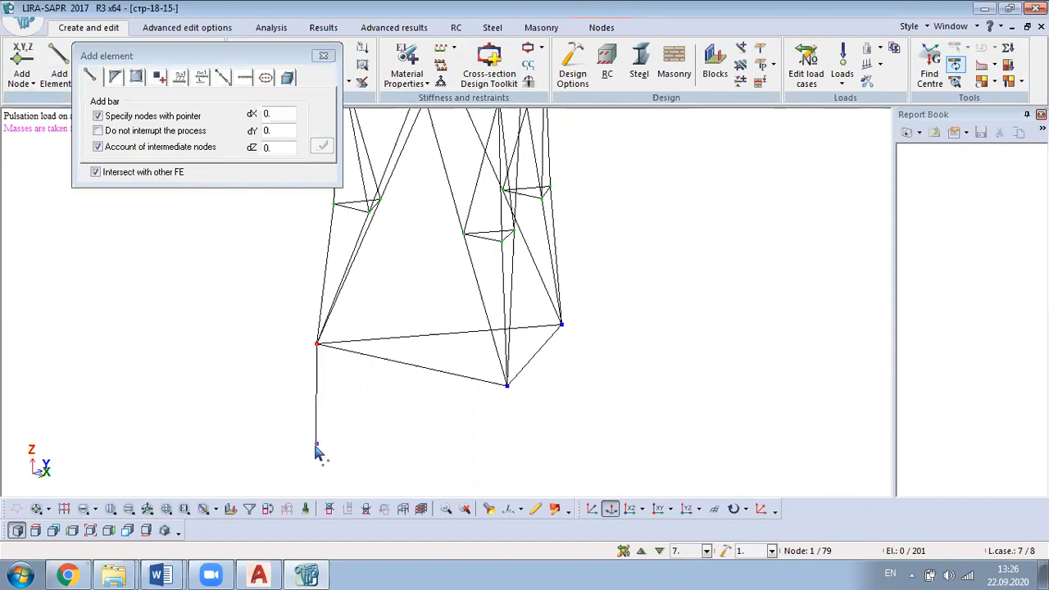
left_click(316, 447)
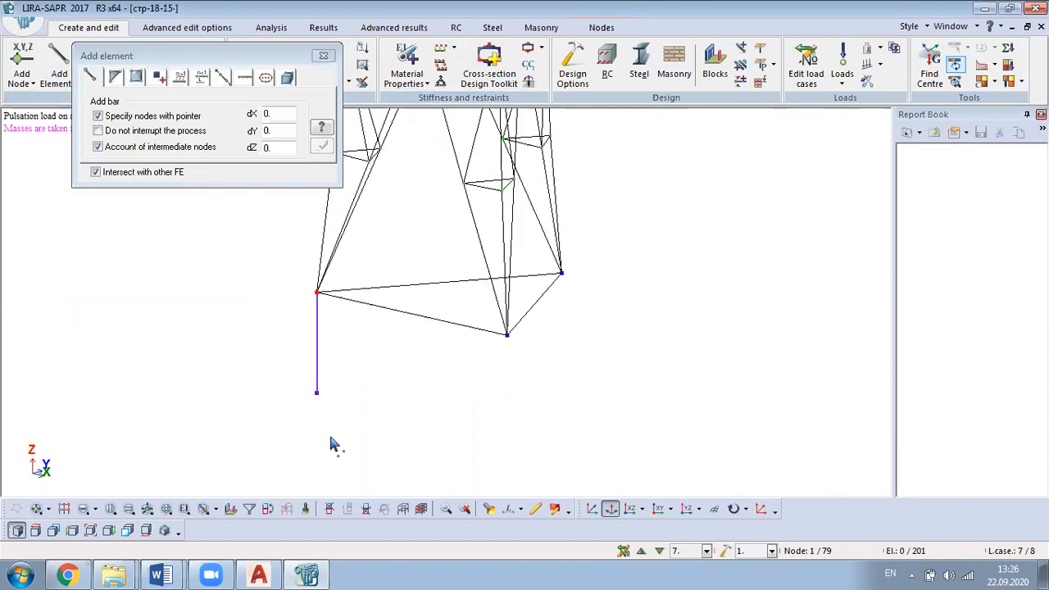
left_click(323, 55)
scroll(324, 439, "up", 2)
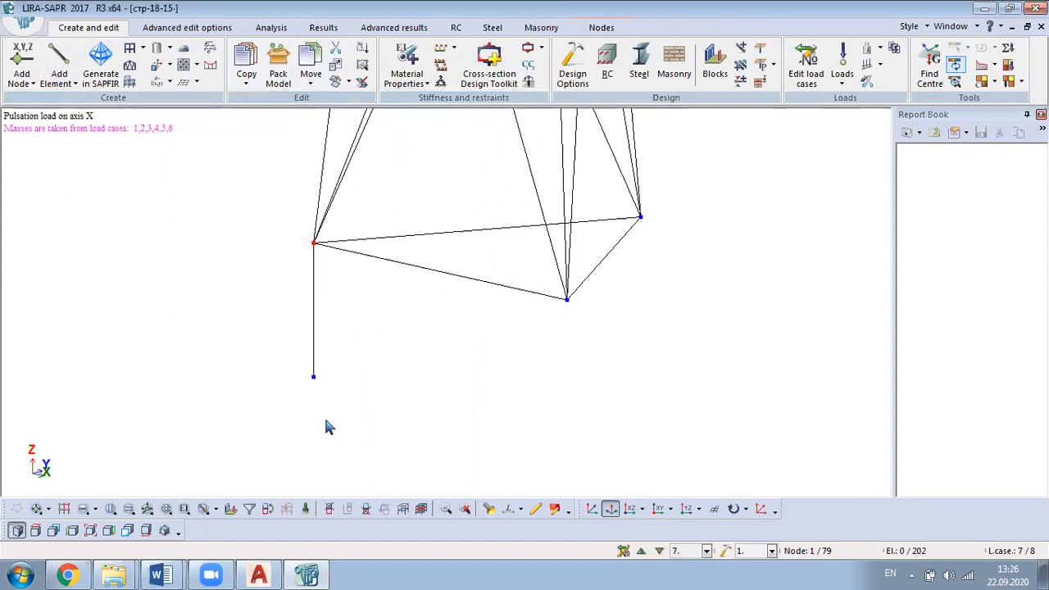
Step: Select the new foundation column bar with its two end nodes and isolate it as a fragment
left_click(36, 508)
left_click(82, 508)
left_click_drag(365, 317, 255, 397)
right_click(159, 274)
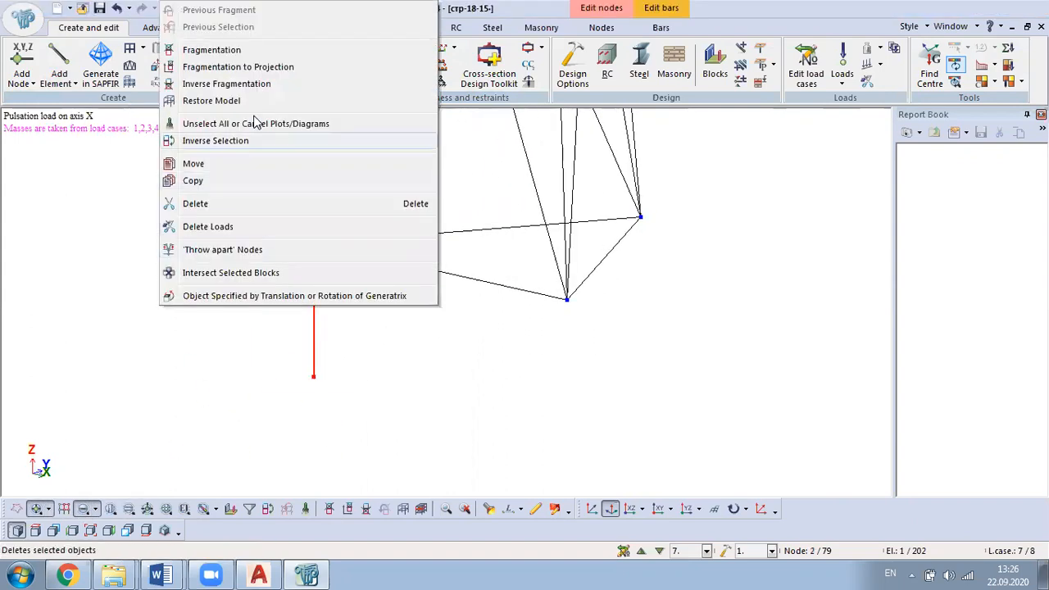
left_click(246, 48)
scroll(447, 291, "down", 1)
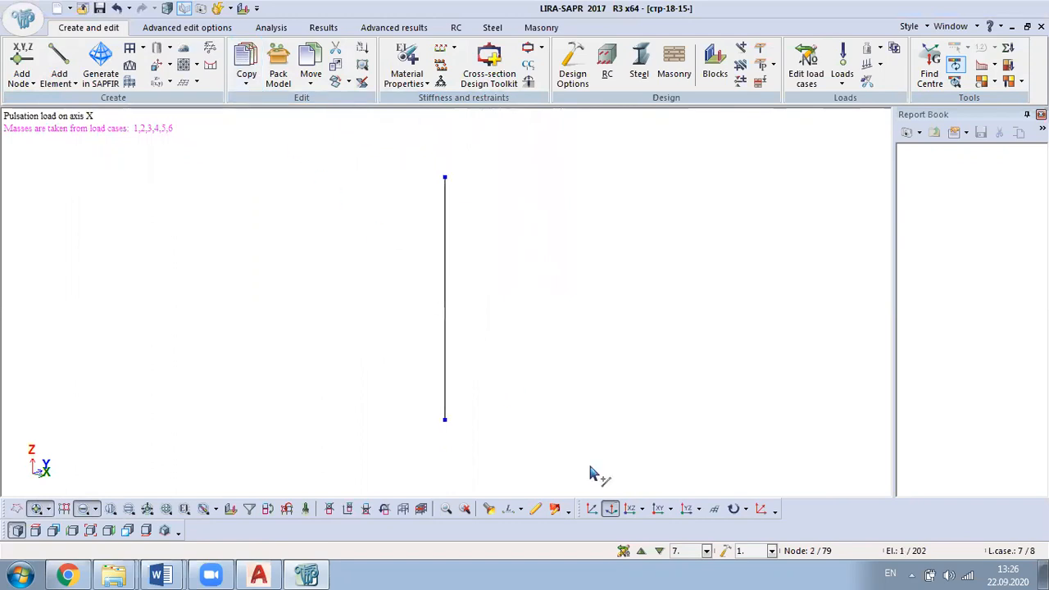
scroll(374, 432, "down", 1)
middle_click_drag(374, 366, 374, 326)
Step: Select the column's lower node and, in the XOY projection, copy it with dX -1 m and dY -1 m
left_click(84, 508)
left_click_drag(303, 344, 495, 387)
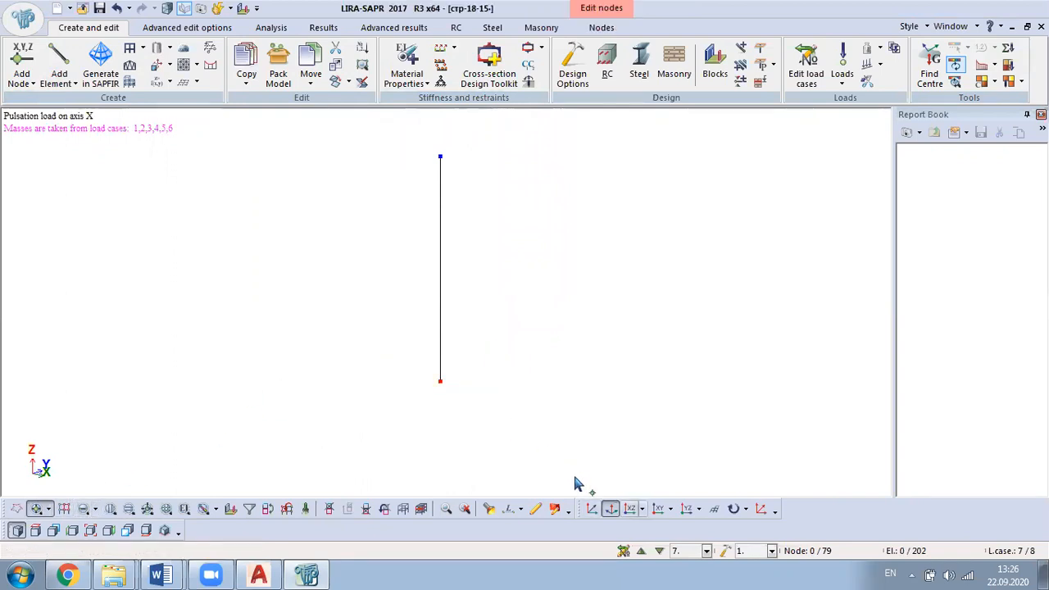
left_click(630, 509)
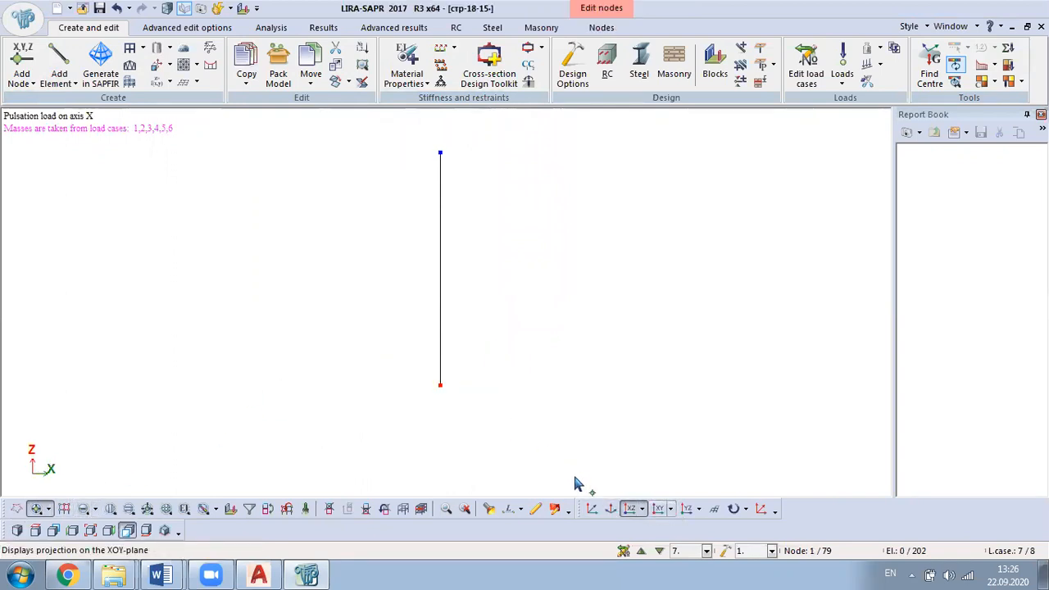
left_click(658, 509)
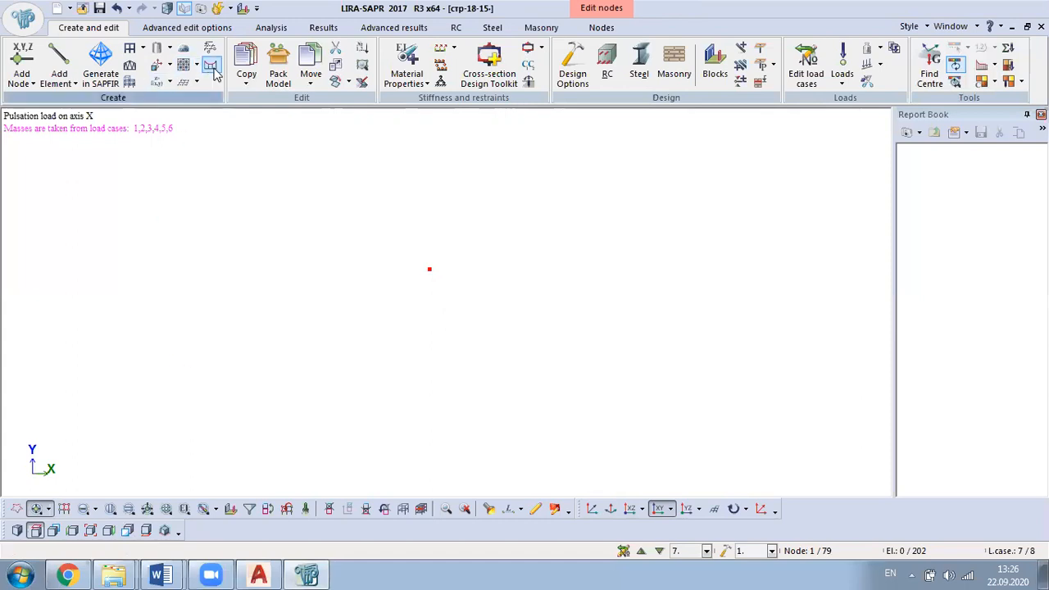
left_click(246, 74)
left_click(266, 115)
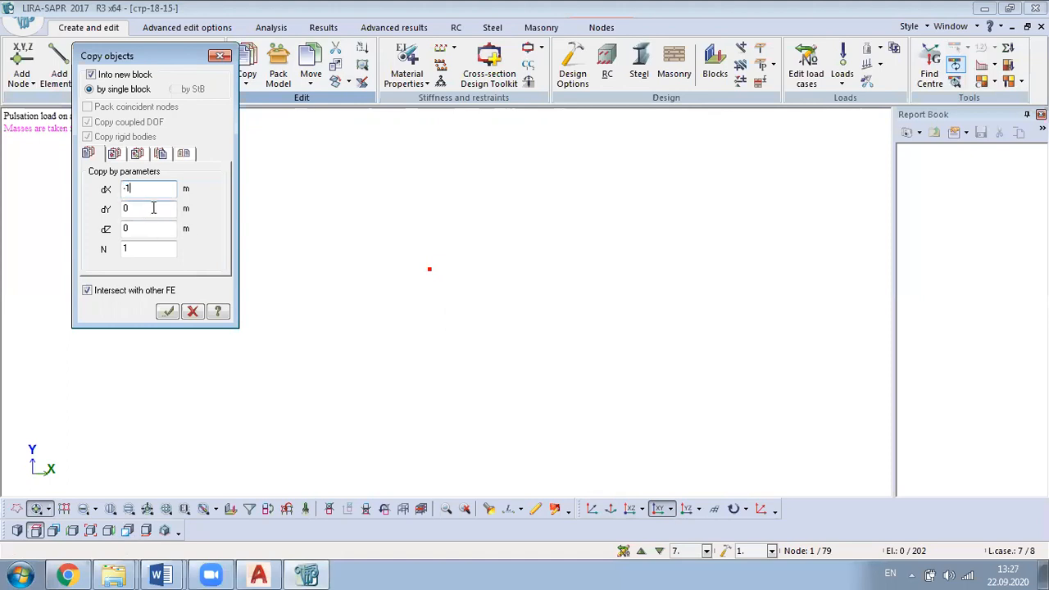
key("Tab")
left_click(167, 311)
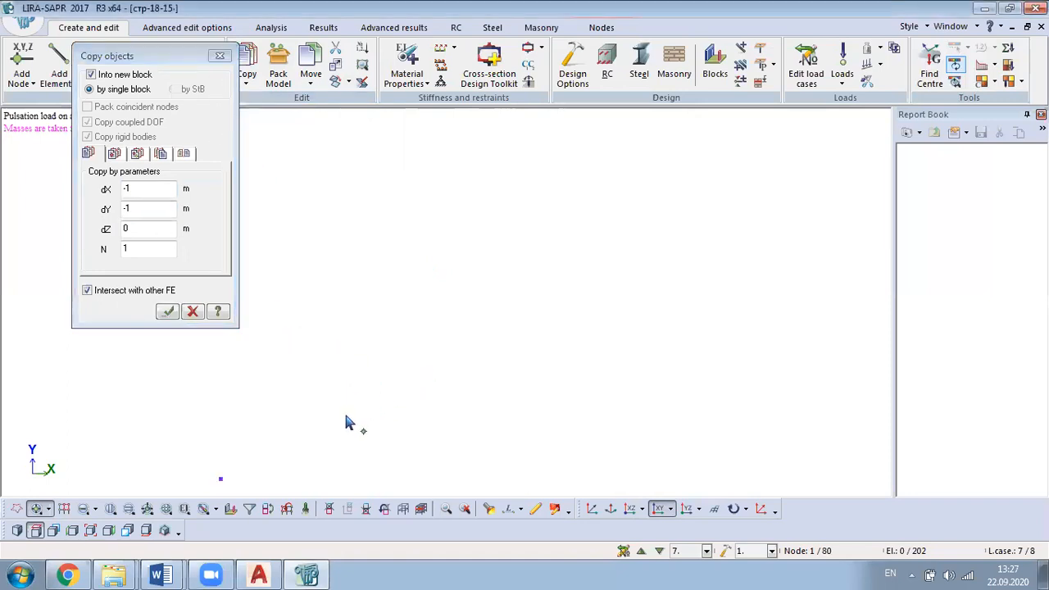
left_click(246, 69)
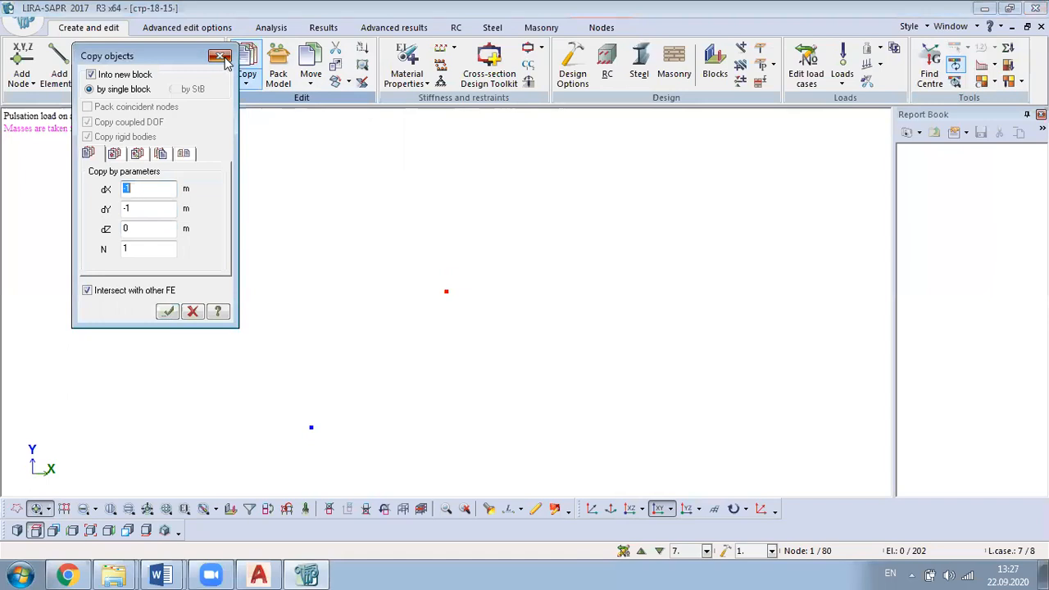
left_click(220, 57)
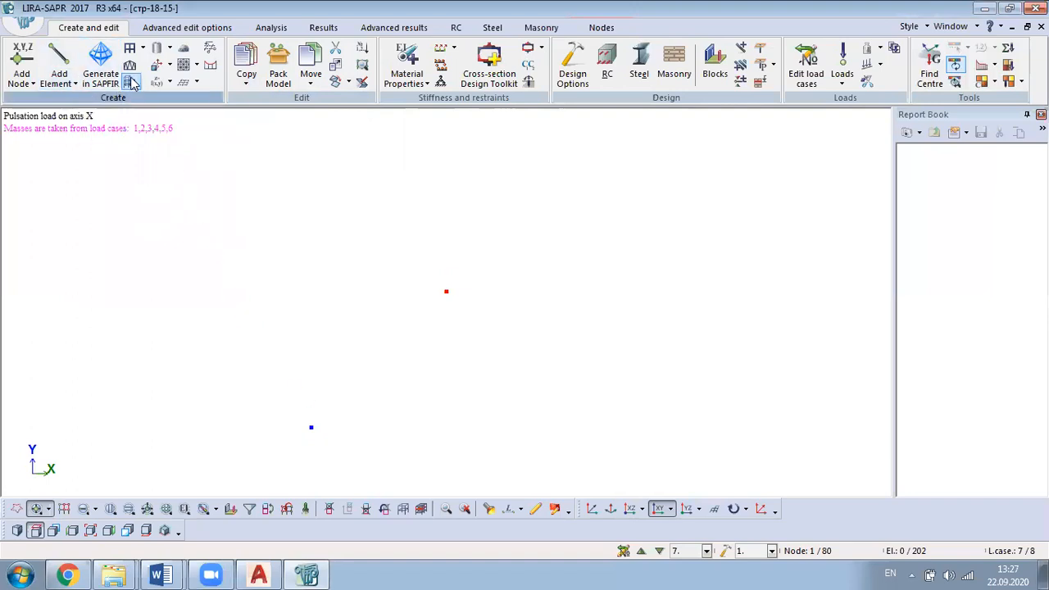
Step: Make the stiffness type Plate H 40 (B-1) the current one for new elements
left_click(406, 59)
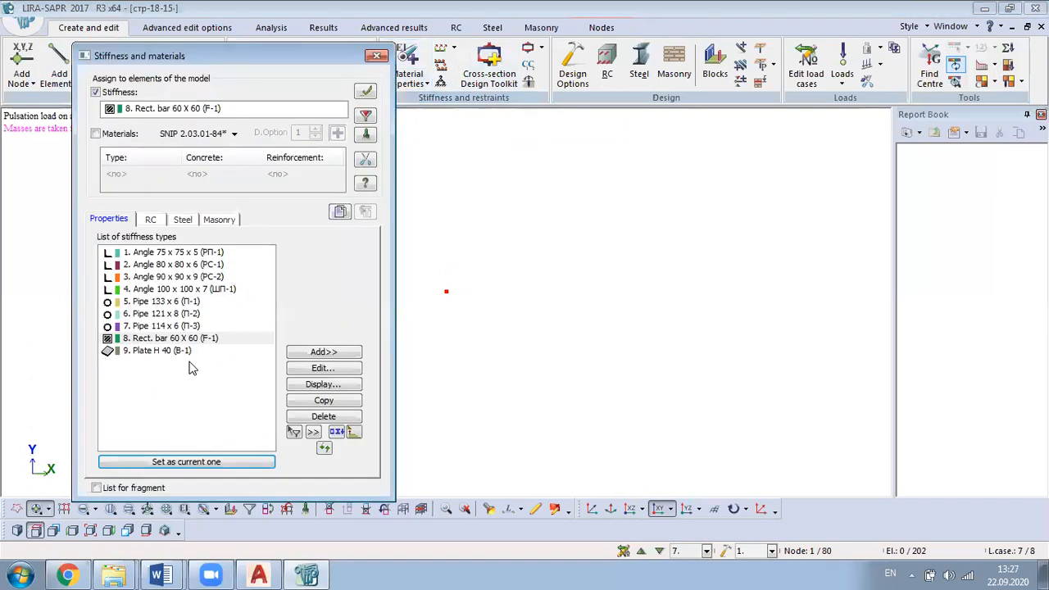
left_click(168, 352)
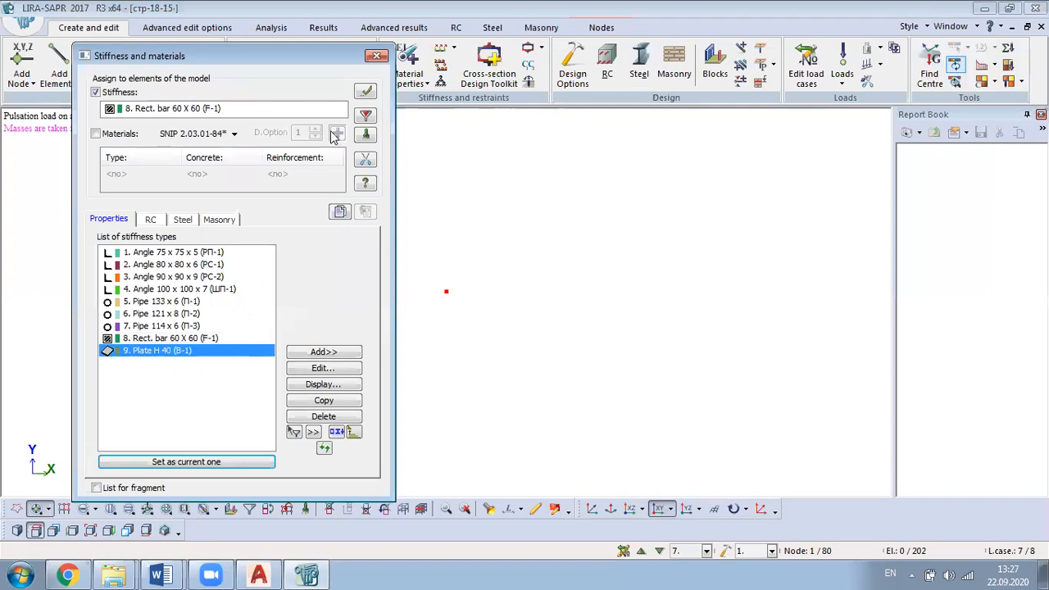
left_click(376, 55)
Step: Define a new slab grid with four 0.5 m spacings along both the first and the second axis
left_click(132, 49)
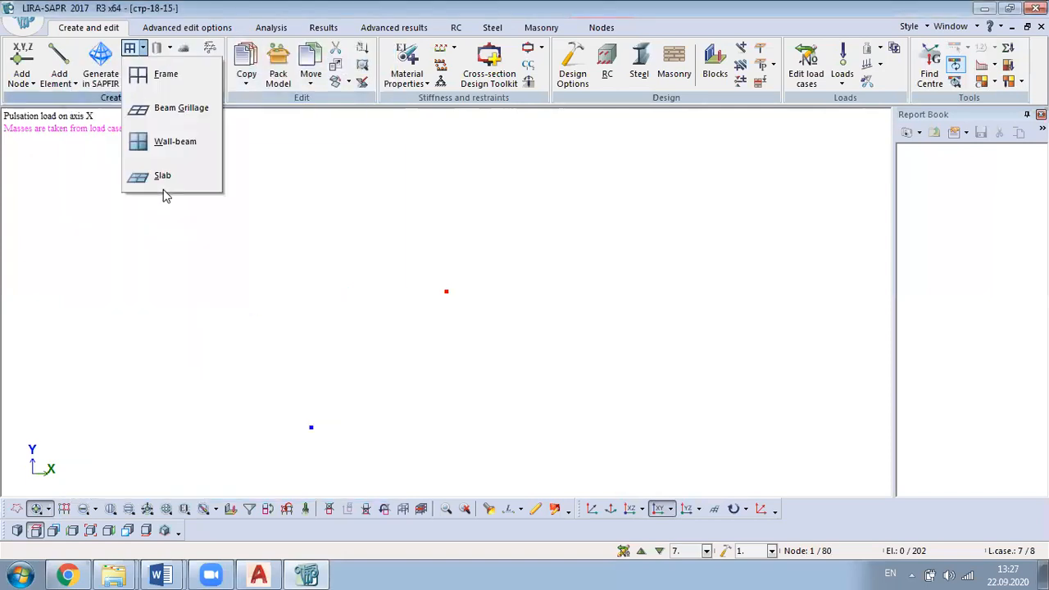
left_click(162, 177)
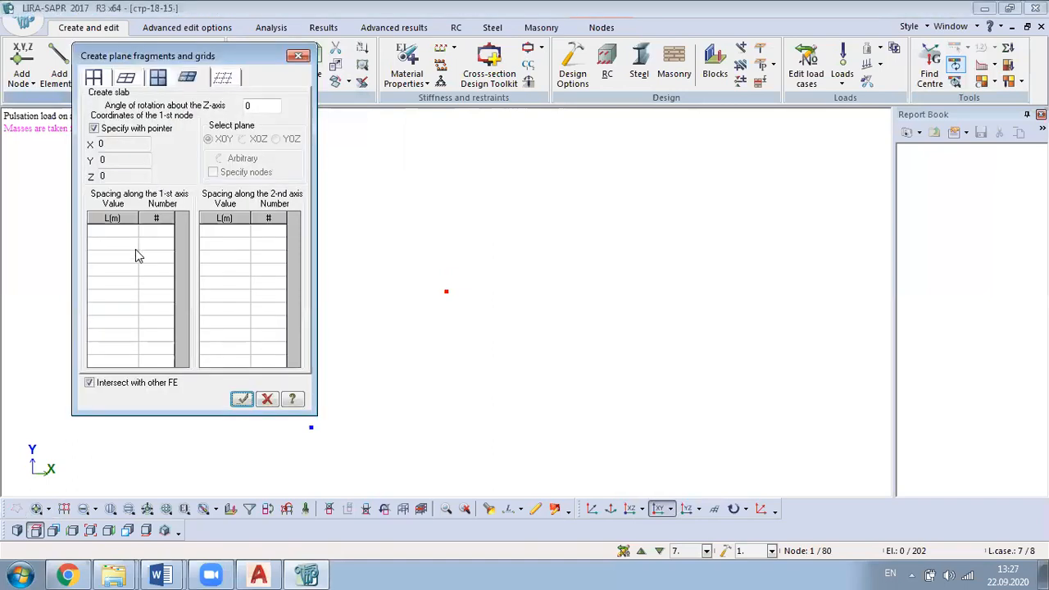
left_click(117, 232)
key("alt+shift")
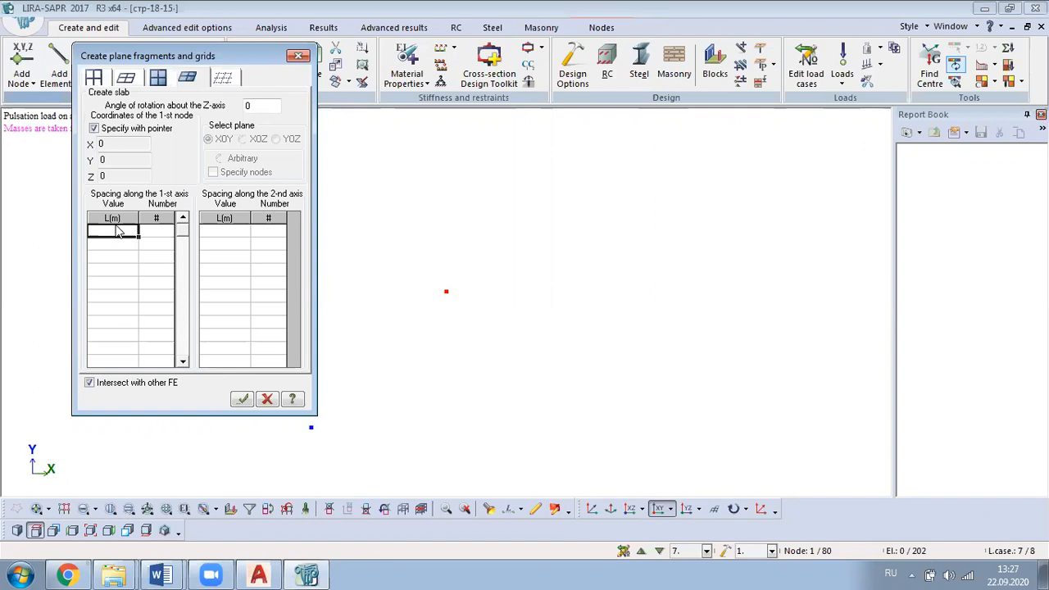
type("0.5")
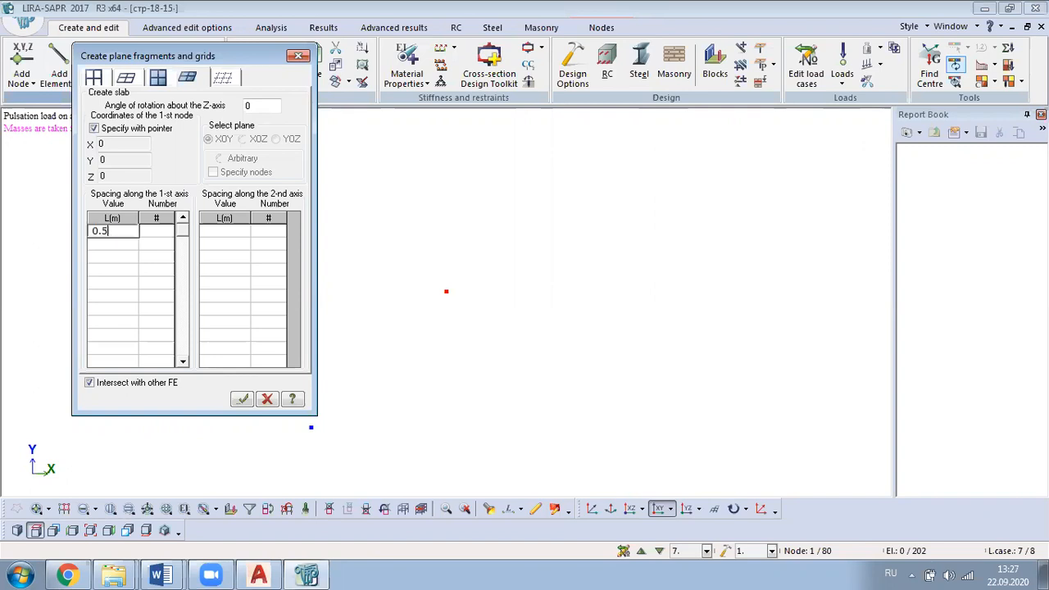
left_click(166, 232)
type("4")
left_click(229, 231)
type("0.5")
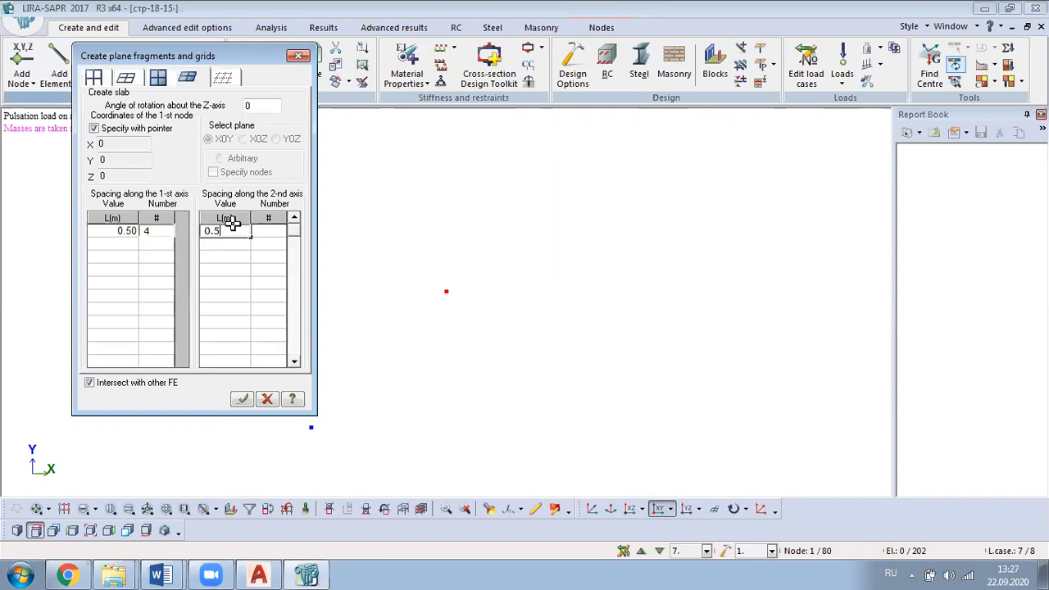
left_click(273, 231)
type("4")
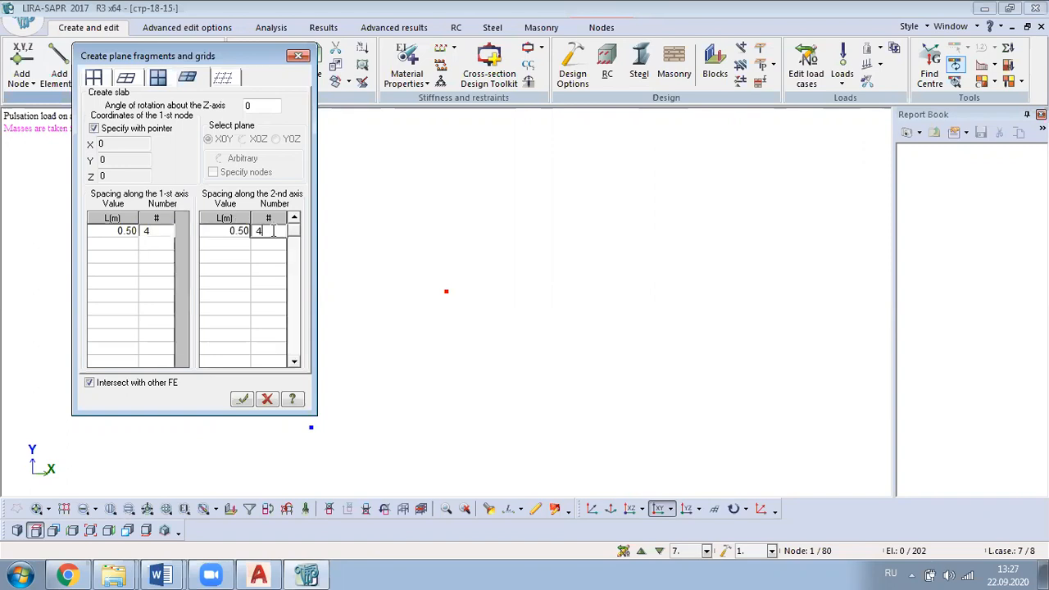
Step: Create the slab with its first node at the offset corner node and check it in an isometric view
left_click(311, 427)
left_click(244, 400)
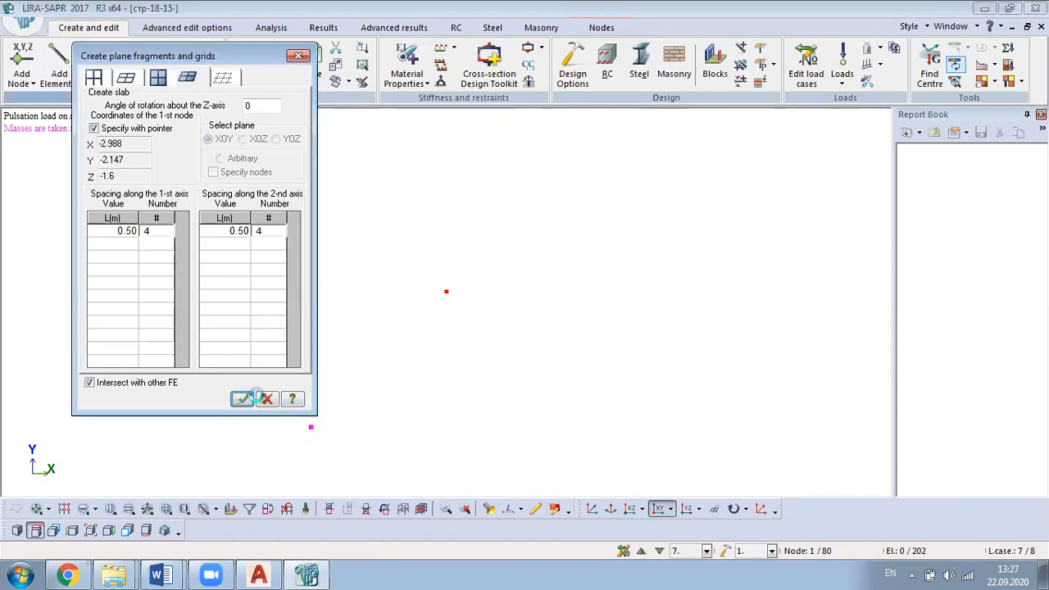
middle_click_drag(662, 396, 547, 108)
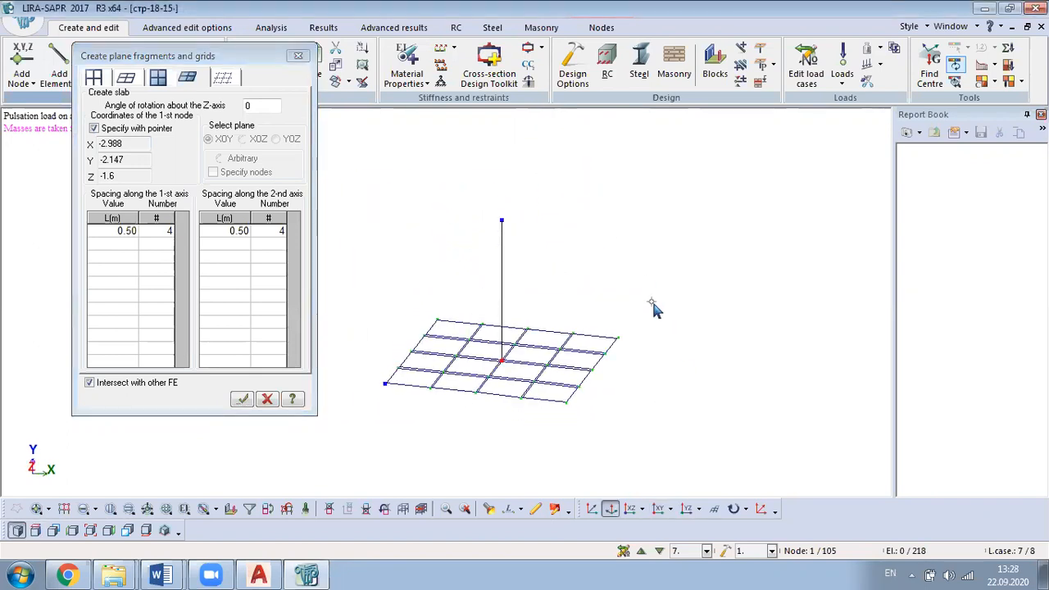
left_click(298, 56)
Step: Select the whole foundation, examine it in the 3D view with real sections, return to the finite element model and clear the selection
left_click(83, 509)
left_click_drag(698, 183, 286, 440)
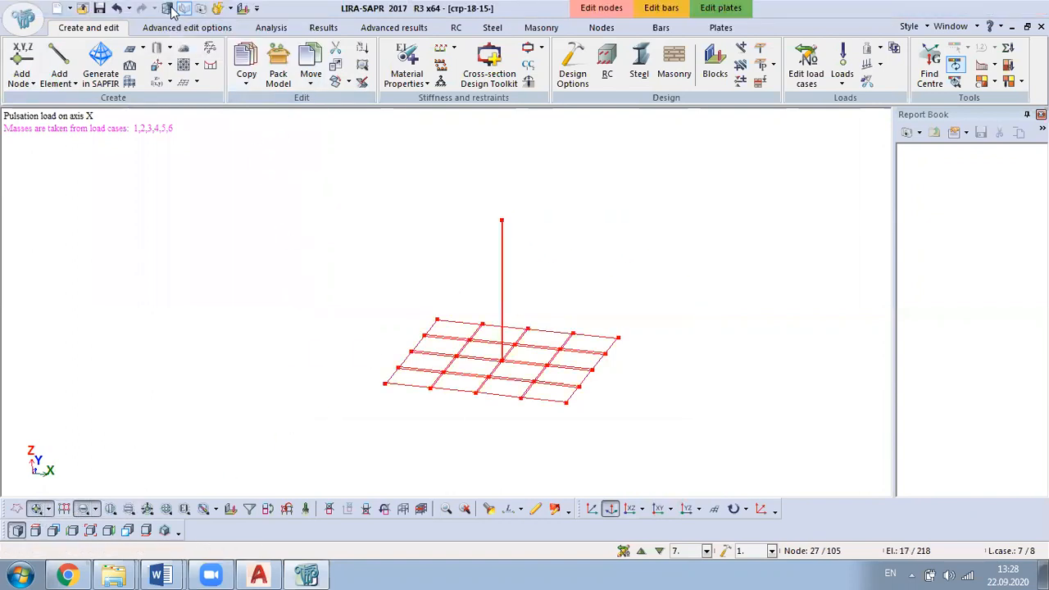
left_click(168, 8)
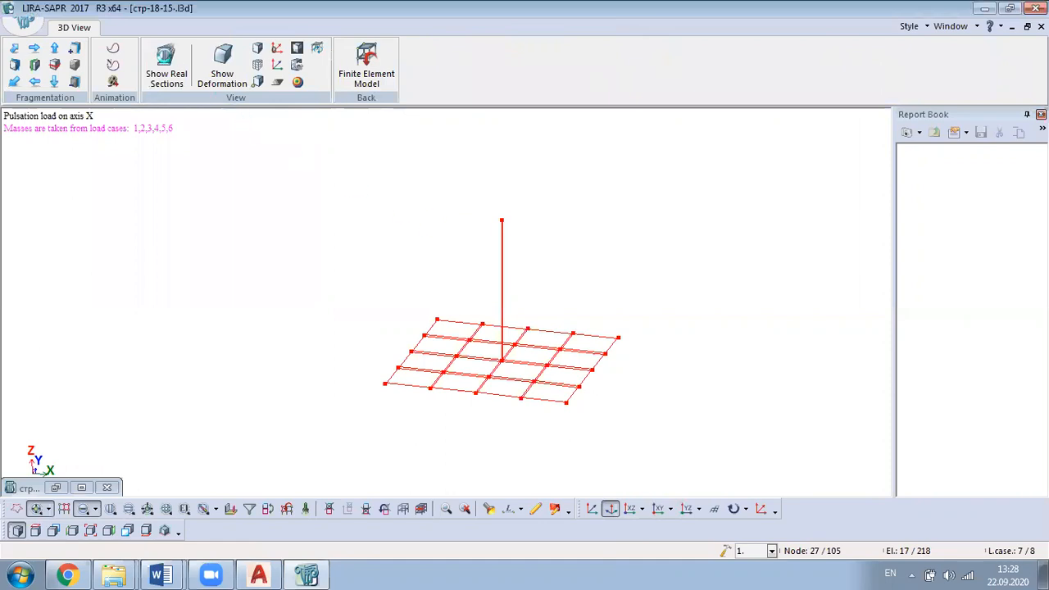
left_click_drag(452, 358, 576, 333)
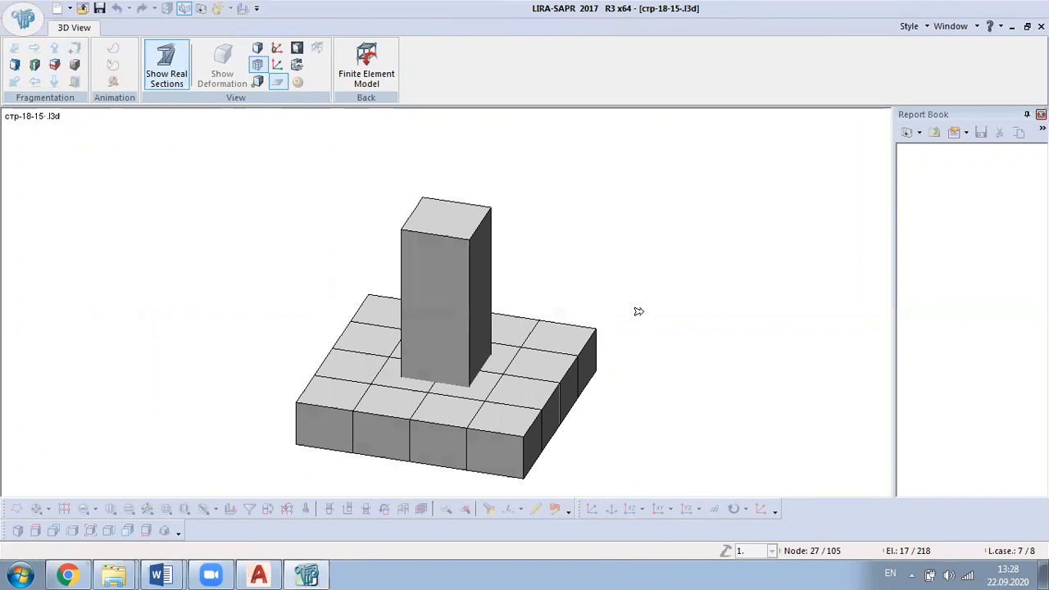
left_click(376, 62)
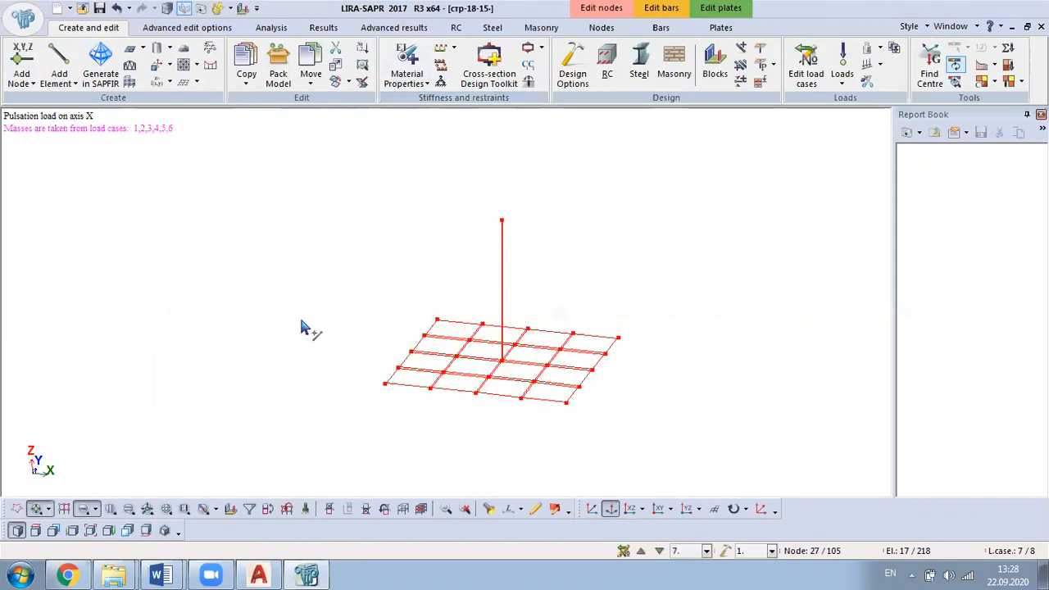
left_click(348, 509)
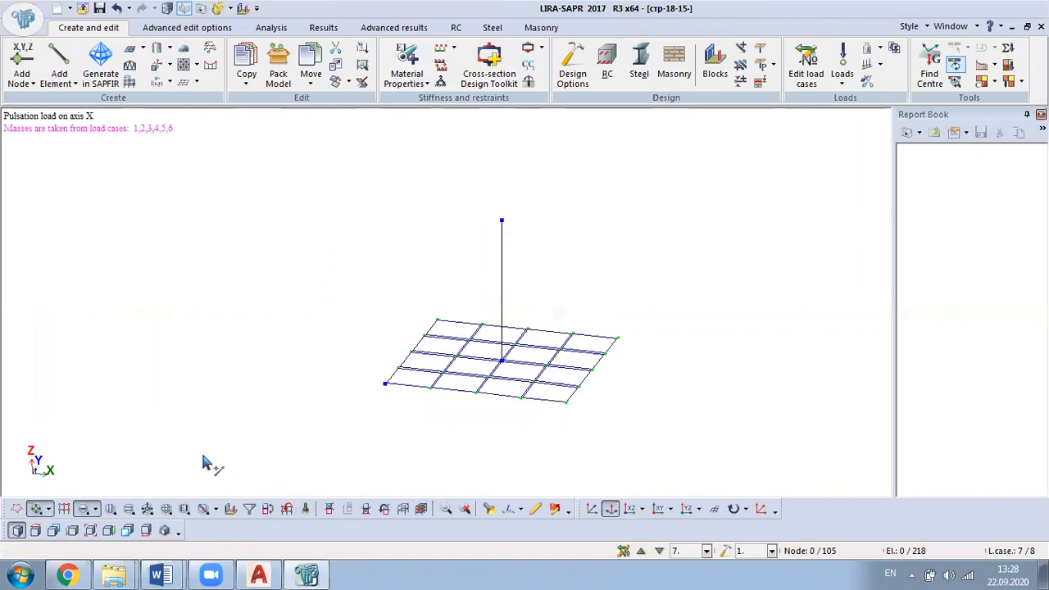
Step: Select the slab's corner node and the nodes along the column, and remove all of their restraints
left_click_drag(318, 370, 405, 421)
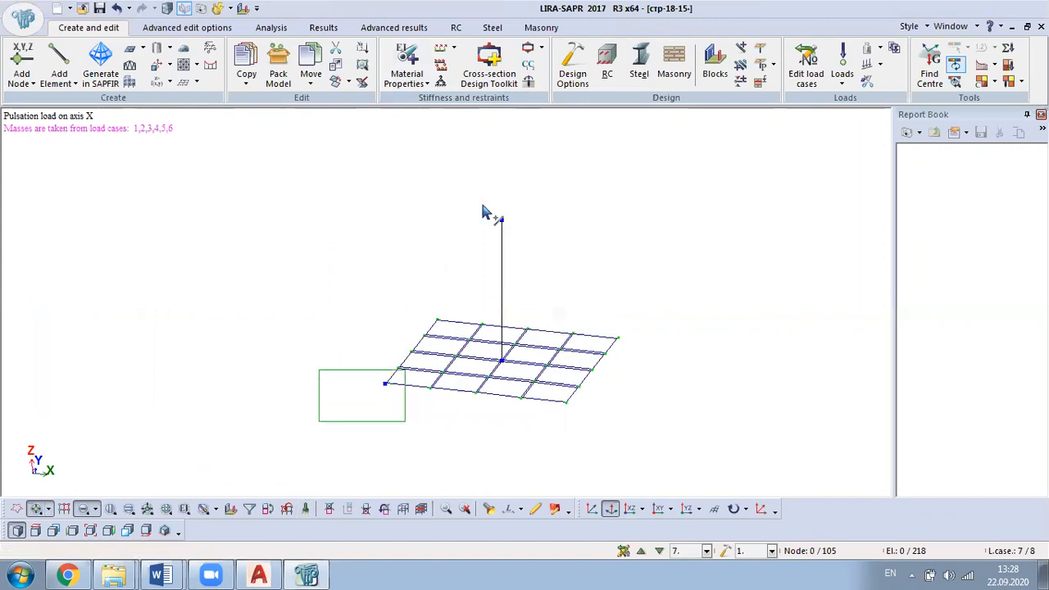
left_click_drag(480, 183, 519, 370)
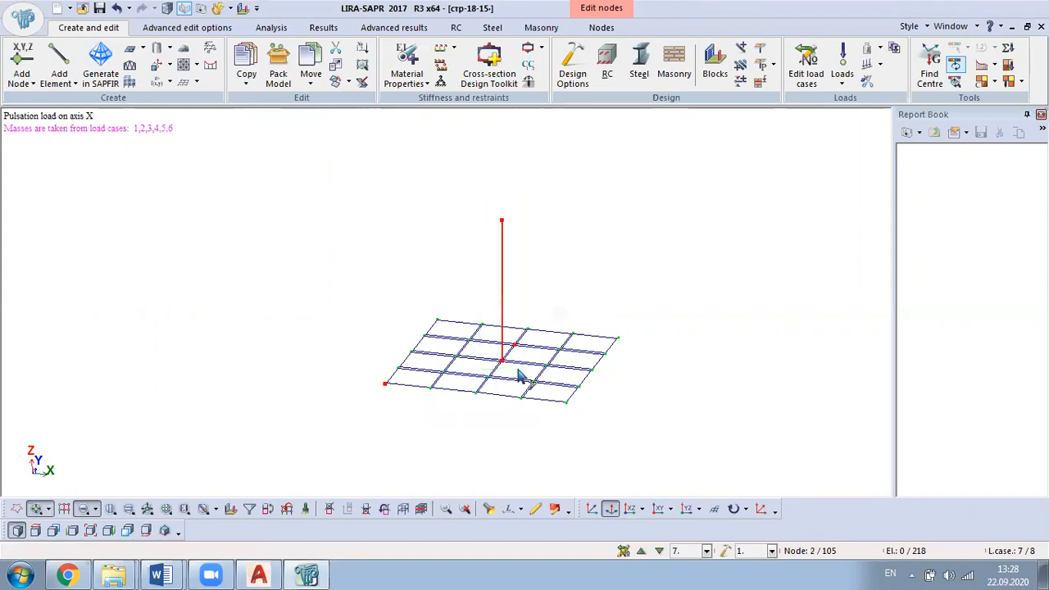
left_click(441, 82)
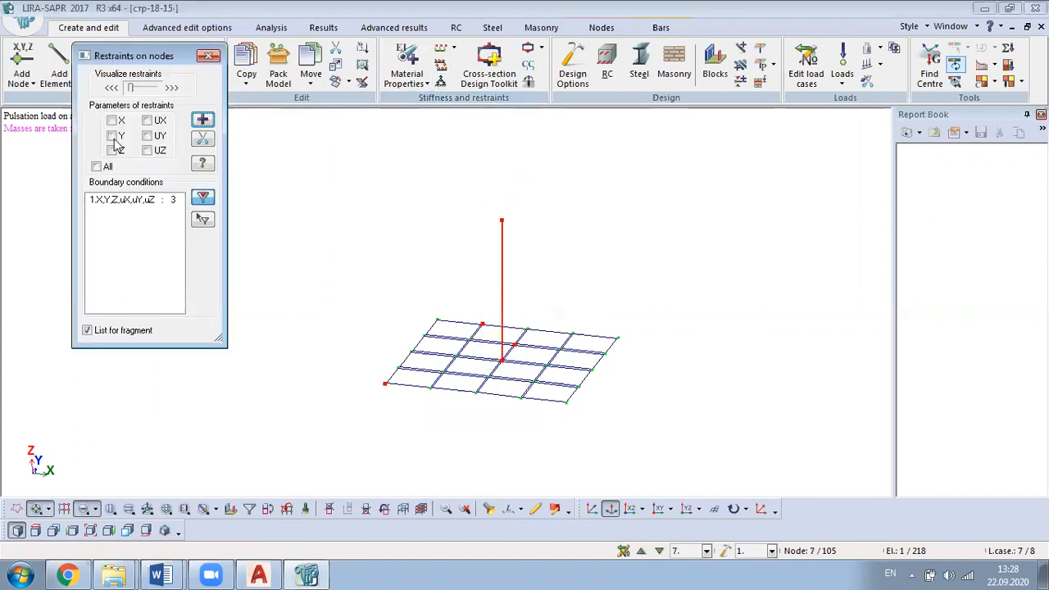
left_click(97, 167)
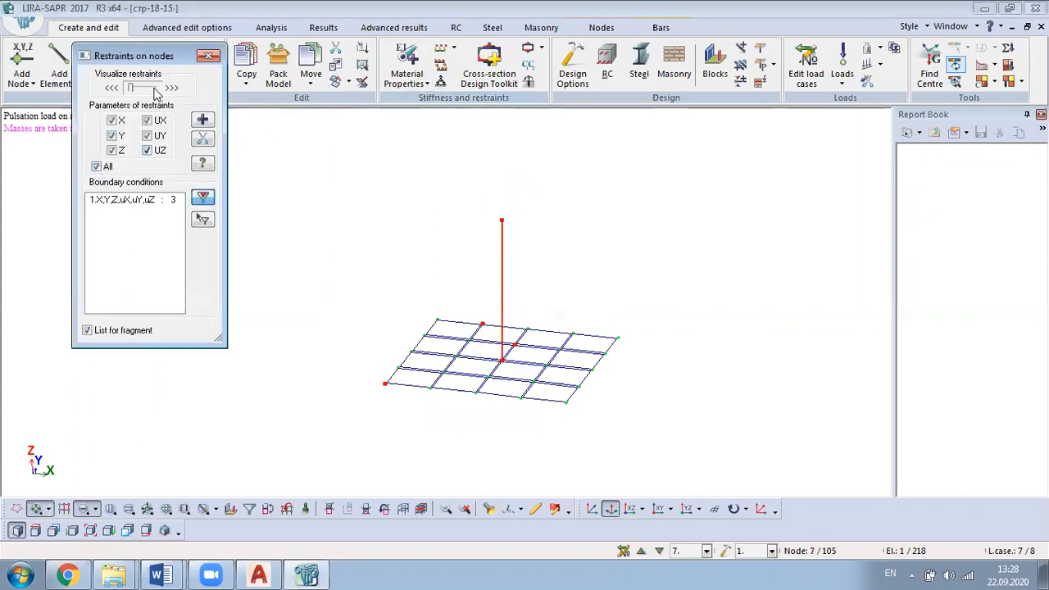
left_click(203, 138)
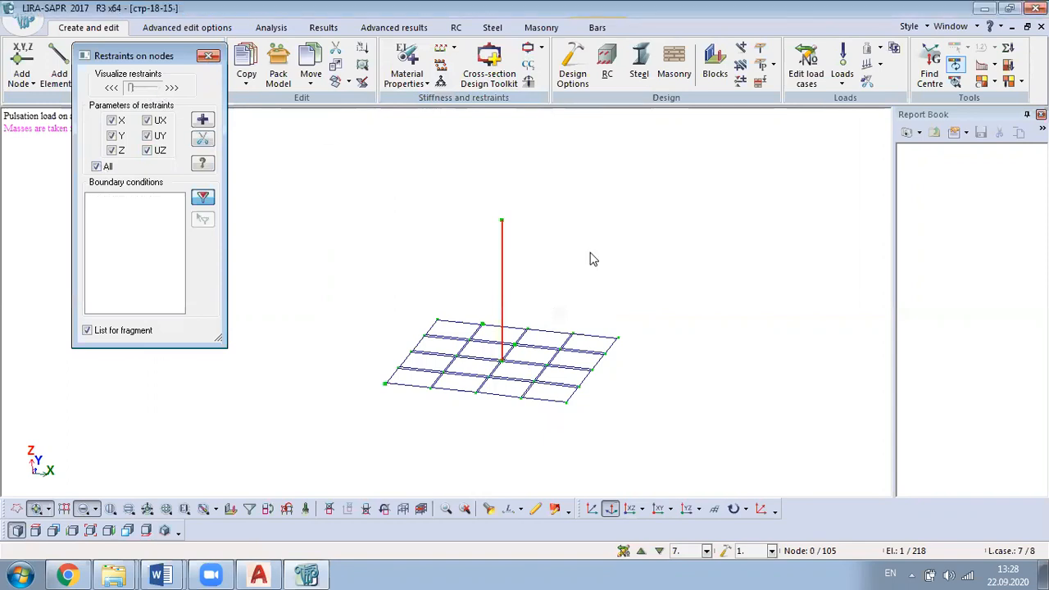
left_click(208, 56)
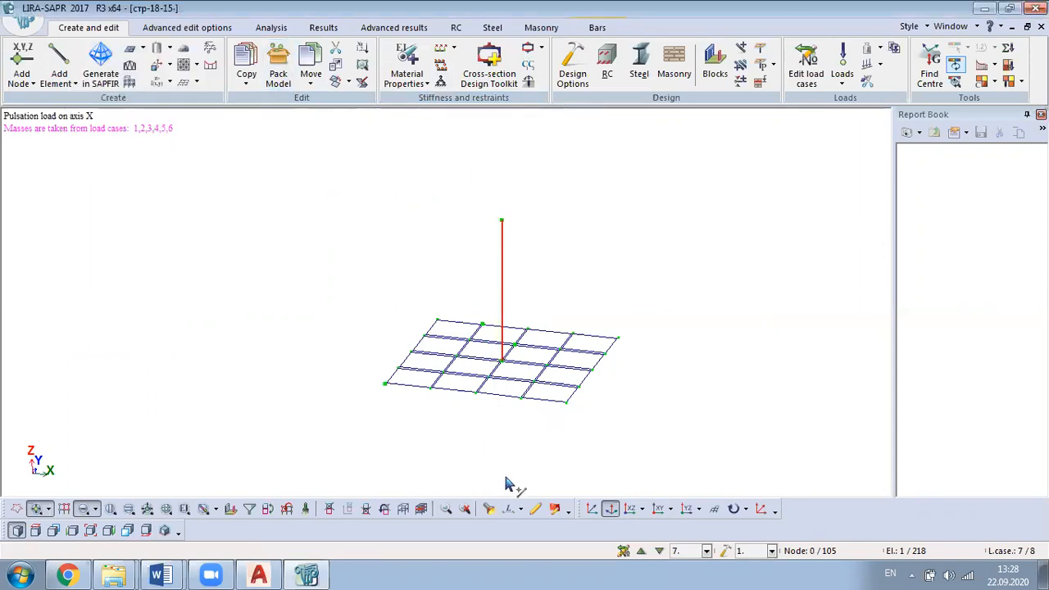
Step: Select all perimeter nodes of the slab in the XOY projection and restrain them in X and Y
left_click(630, 509)
left_click(658, 509)
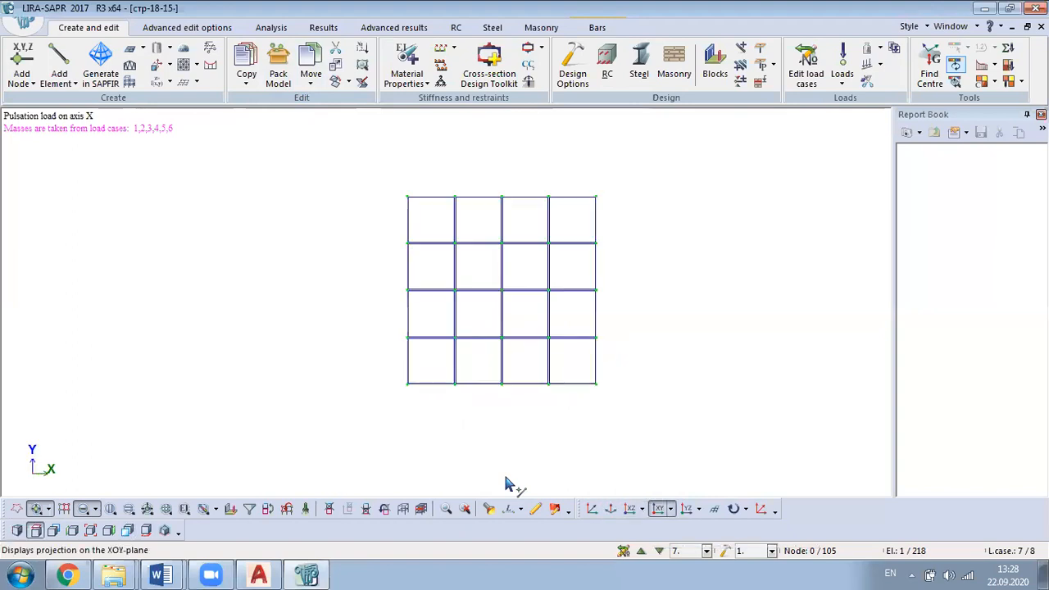
left_click_drag(308, 159, 421, 404)
left_click_drag(432, 173, 647, 442)
left_click_drag(424, 368, 584, 421)
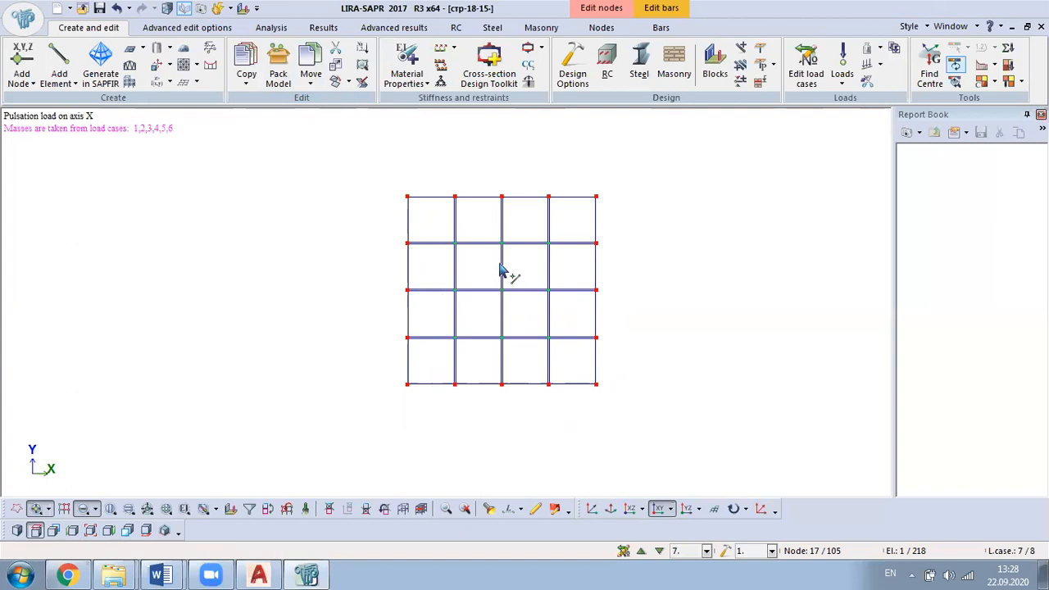
left_click(443, 84)
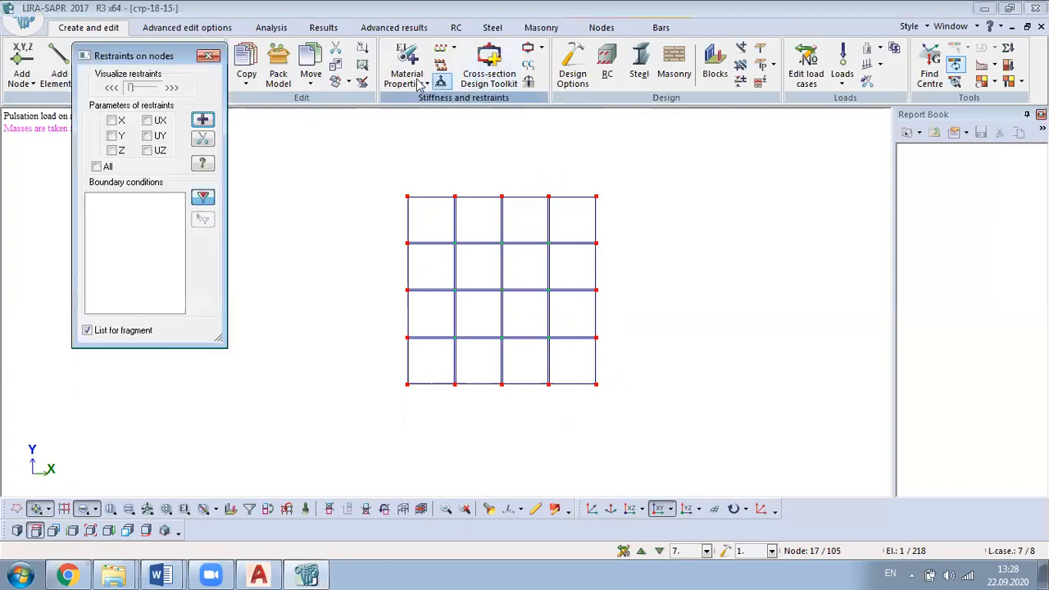
left_click(114, 122)
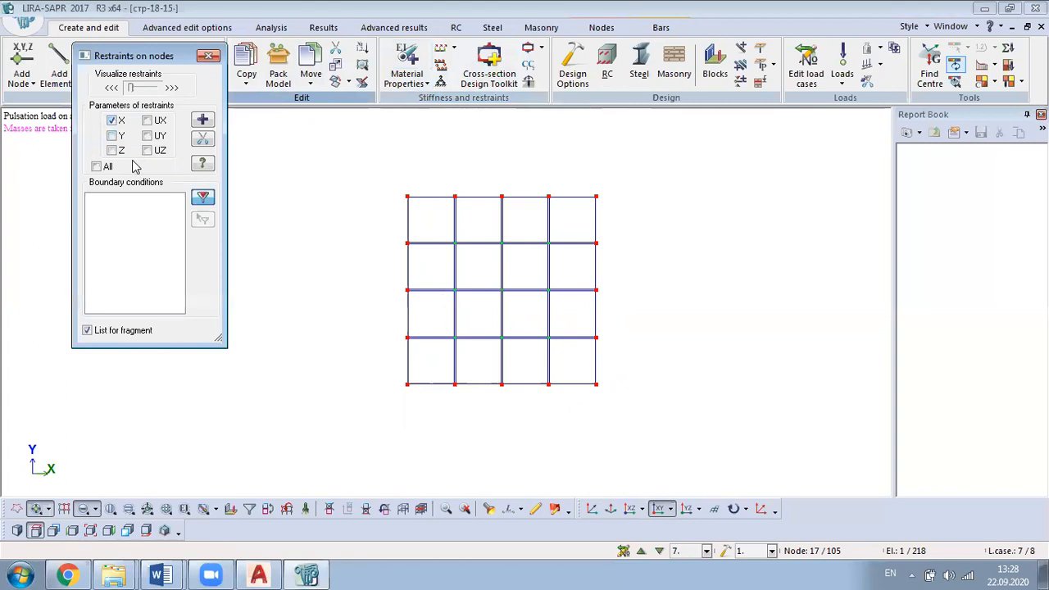
left_click(112, 136)
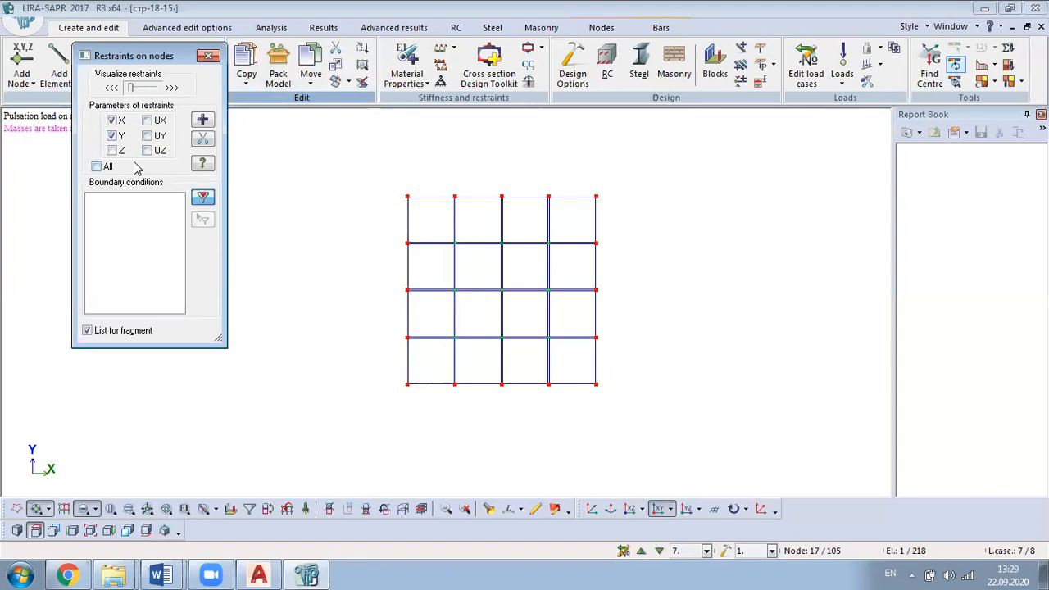
left_click(202, 119)
left_click(208, 56)
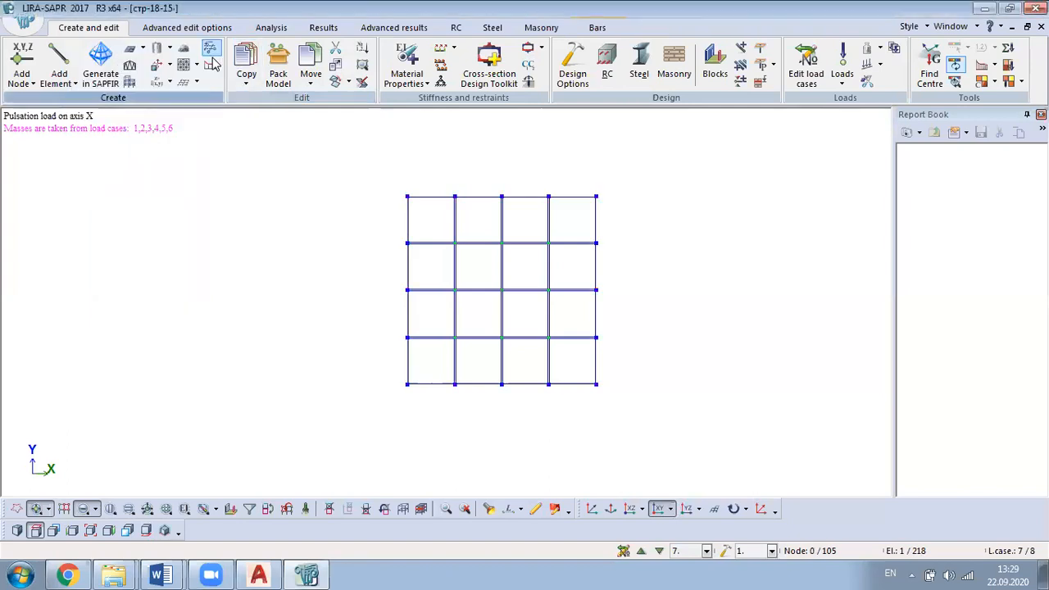
Step: Restore the full tower model in an isometric view and frame the foundation at the tower's base
middle_click_drag(501, 421, 596, 156)
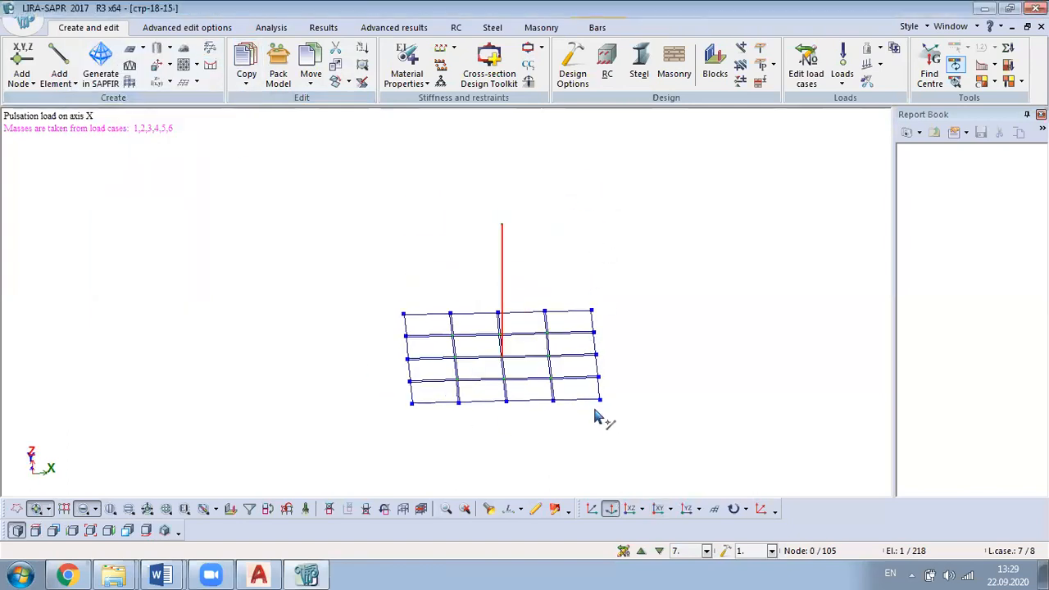
middle_click_drag(519, 417, 480, 363)
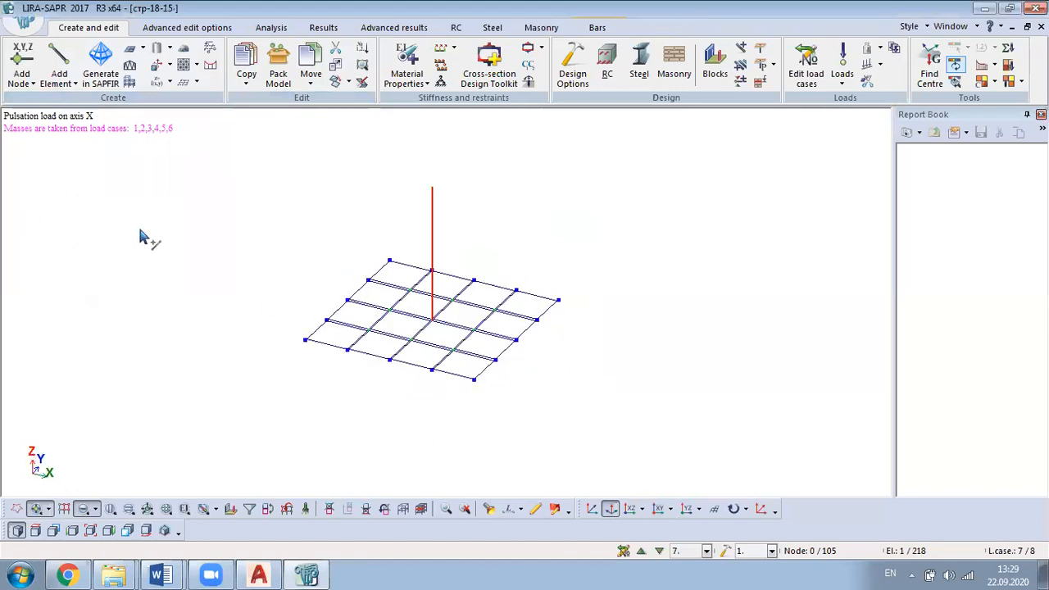
right_click(170, 236)
left_click(246, 100)
scroll(422, 459, "up", 4)
scroll(421, 456, "up", 4)
middle_click_drag(465, 418, 564, 307)
scroll(564, 307, "up", 4)
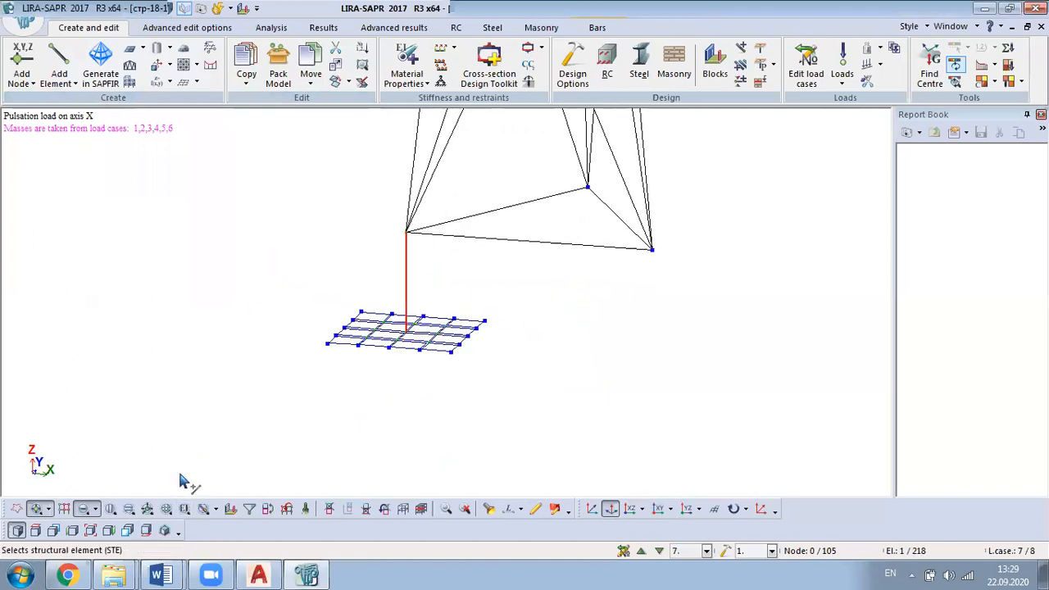
left_click(304, 509)
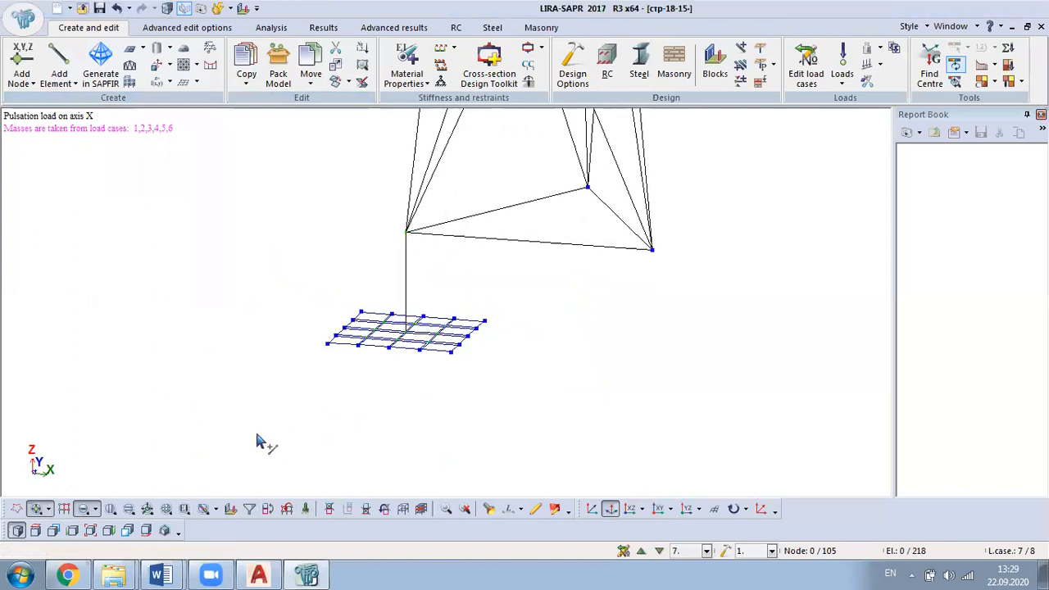
left_click_drag(538, 266, 239, 382)
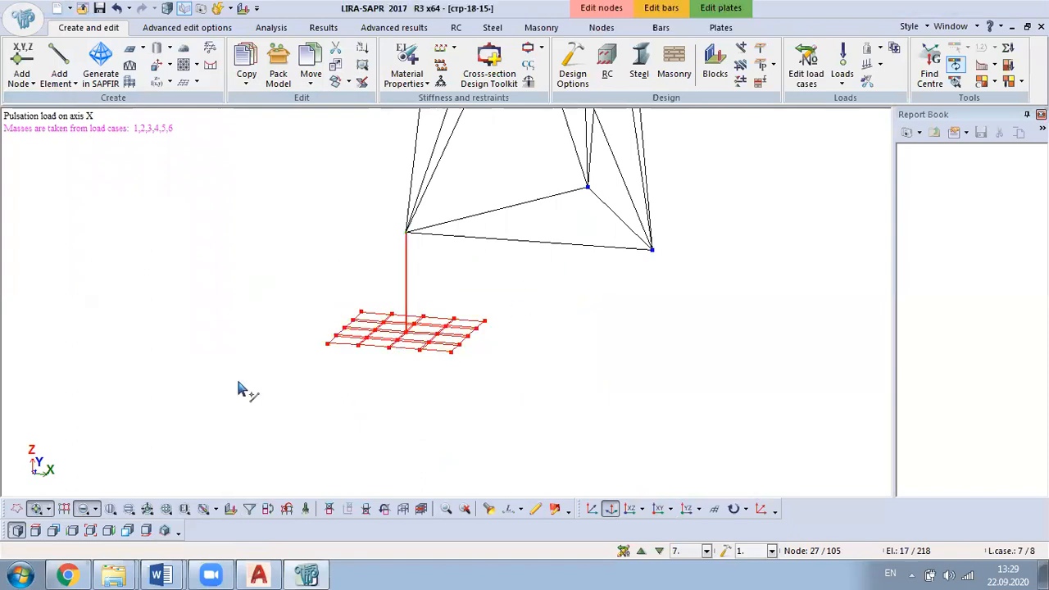
left_click(247, 79)
left_click(169, 191)
key("Escape")
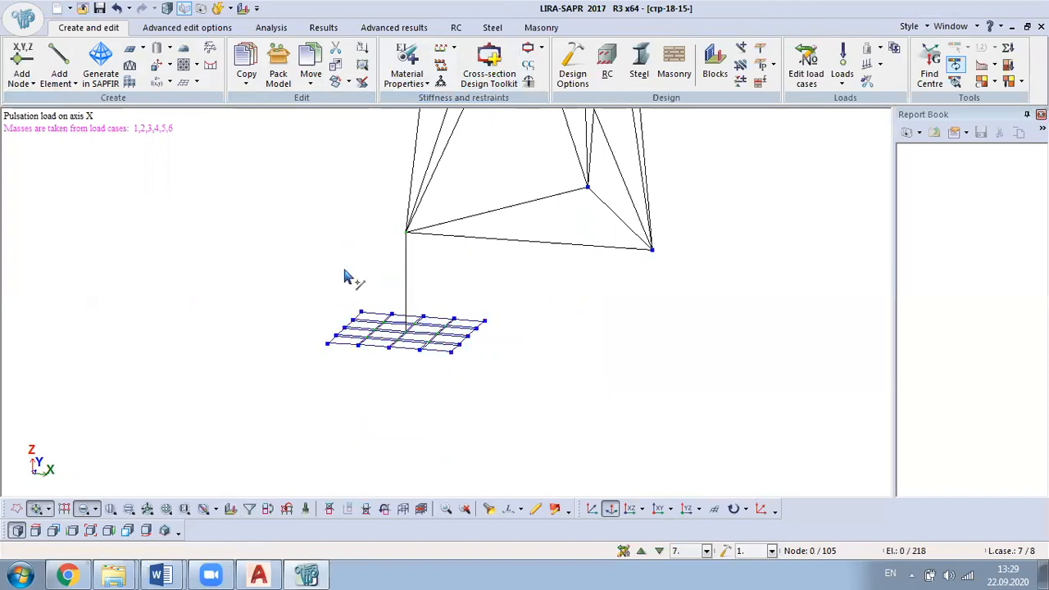
Step: Assign Rect. bar 60 X 60 (F-1) with the ground-floor column type, B25 concrete and A-III.A-III.A-II reinforcement to the column
left_click(405, 279)
left_click(406, 61)
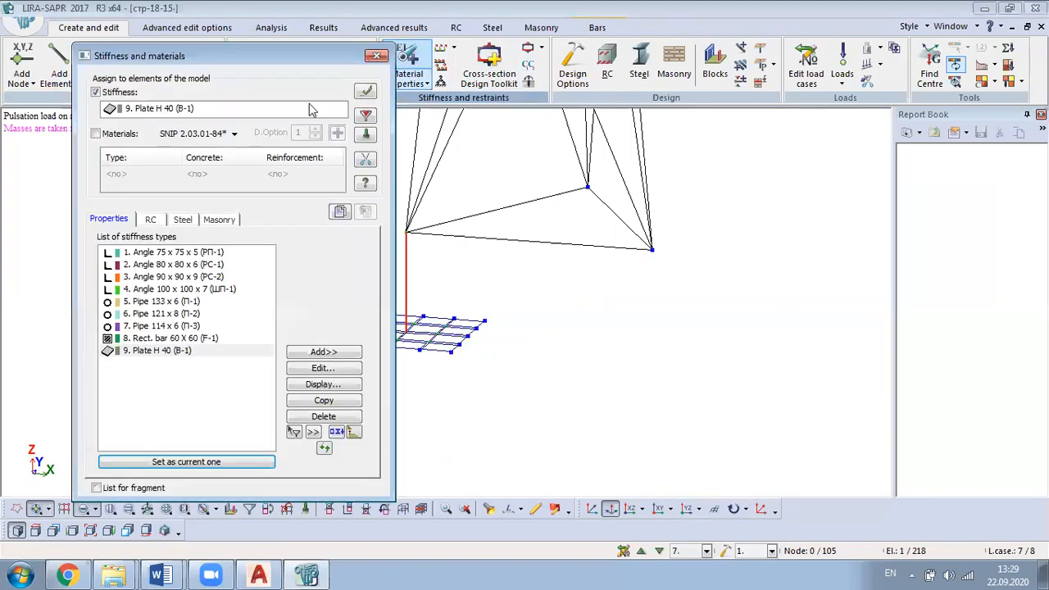
double_click(174, 340)
left_click(151, 219)
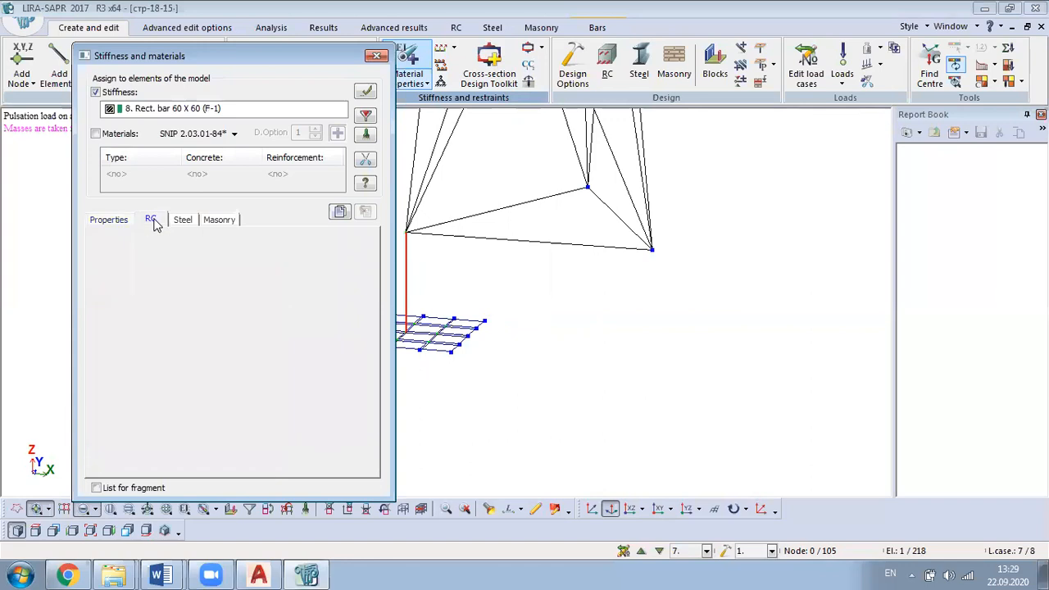
double_click(201, 254)
left_click(307, 285)
left_click(127, 253)
left_click(320, 308)
left_click(147, 253)
left_click(364, 93)
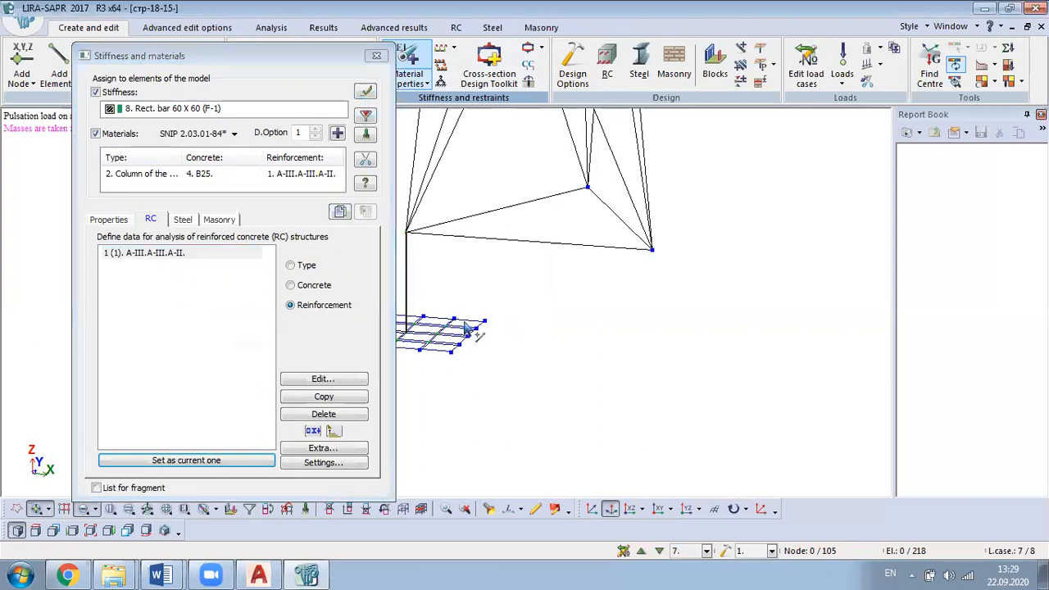
left_click(376, 57)
Step: Assign Plate H 40 (B-1) with the SLAB (Flexure) type, B25 concrete and A-III.A-III.A-II reinforcement to all slab elements
middle_click_drag(356, 441, 434, 346)
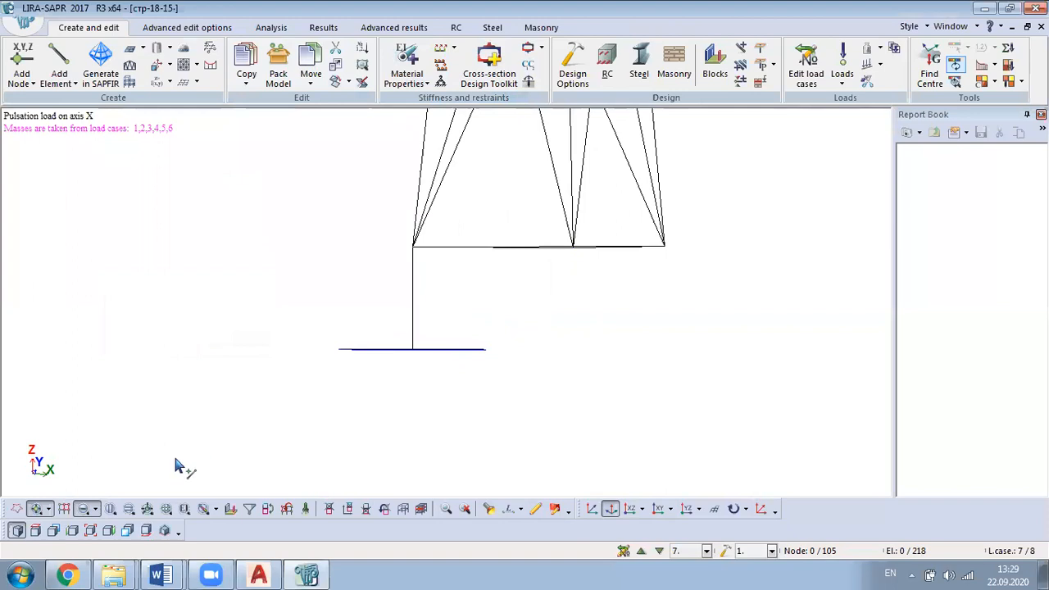
left_click_drag(300, 316, 571, 399)
middle_click_drag(609, 381, 503, 437)
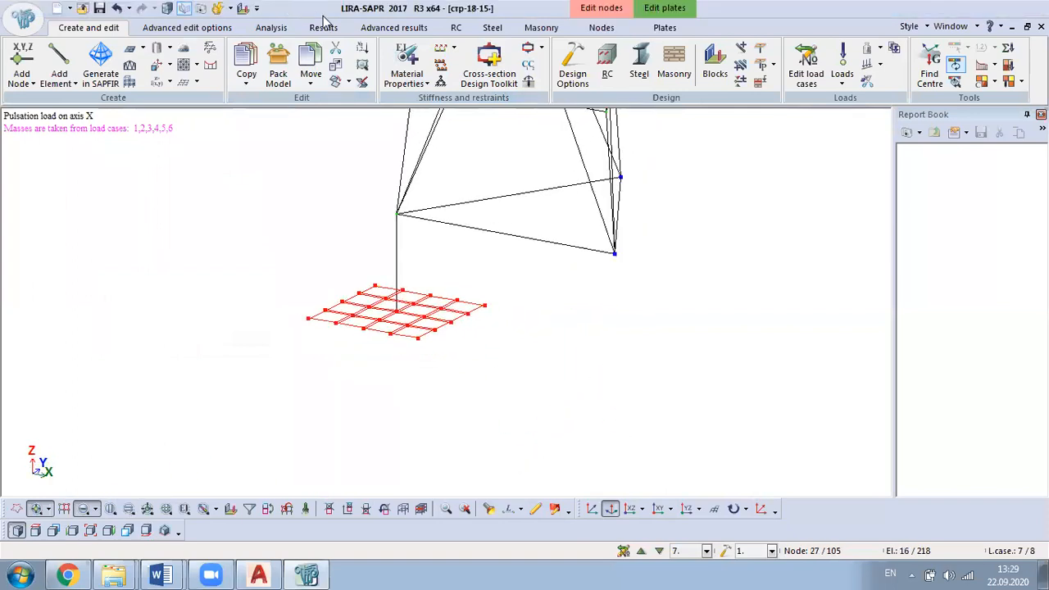
left_click(407, 62)
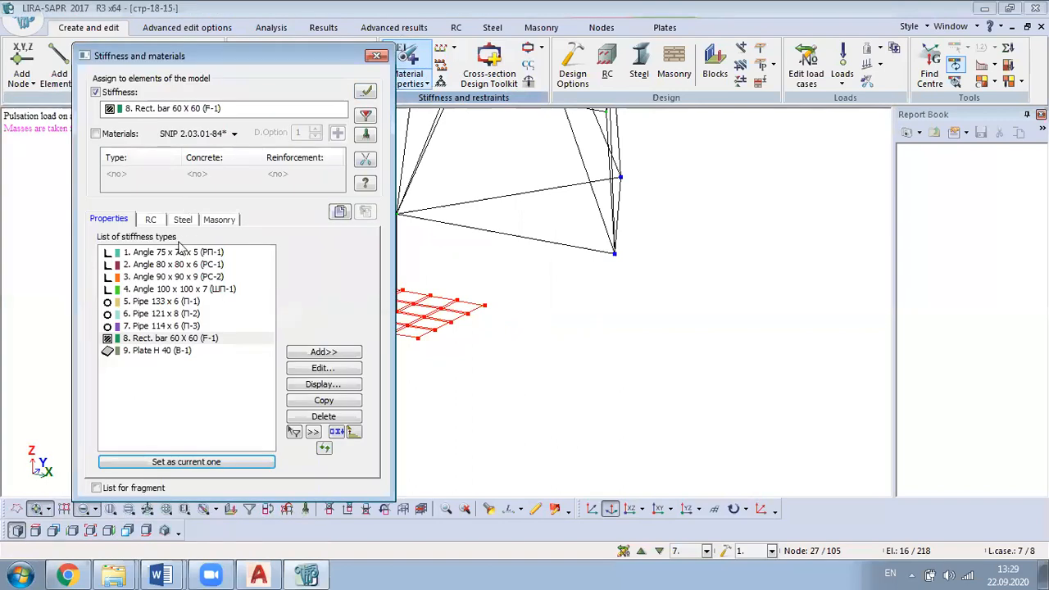
double_click(163, 350)
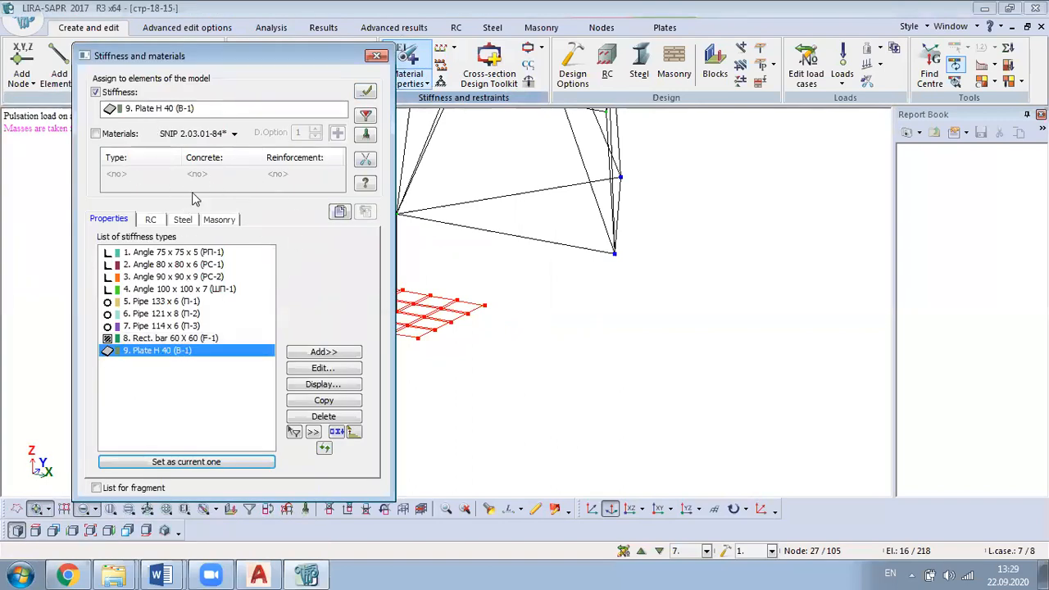
left_click(153, 220)
left_click(135, 266)
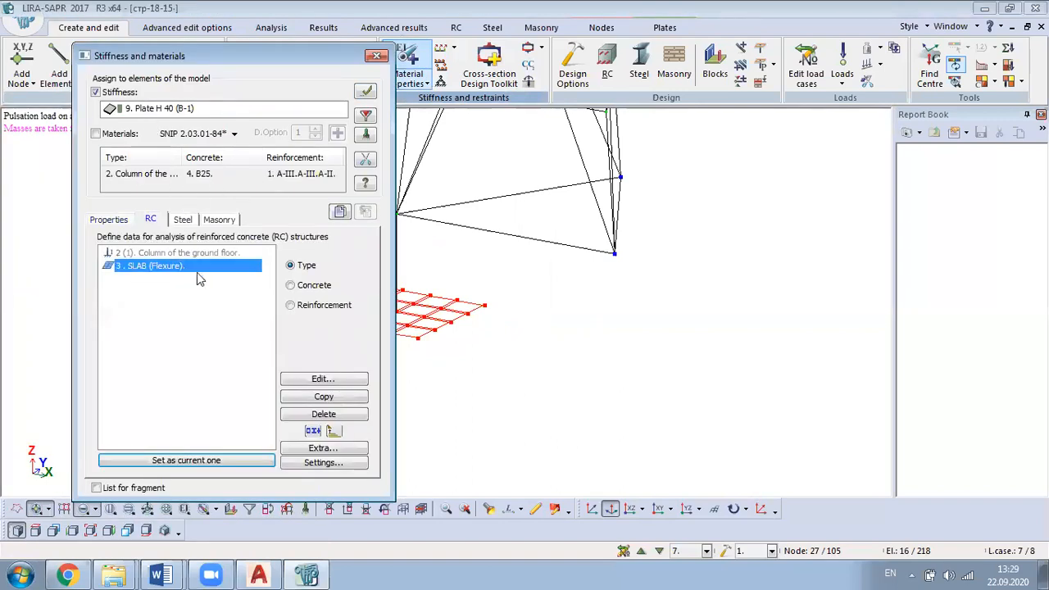
left_click(288, 285)
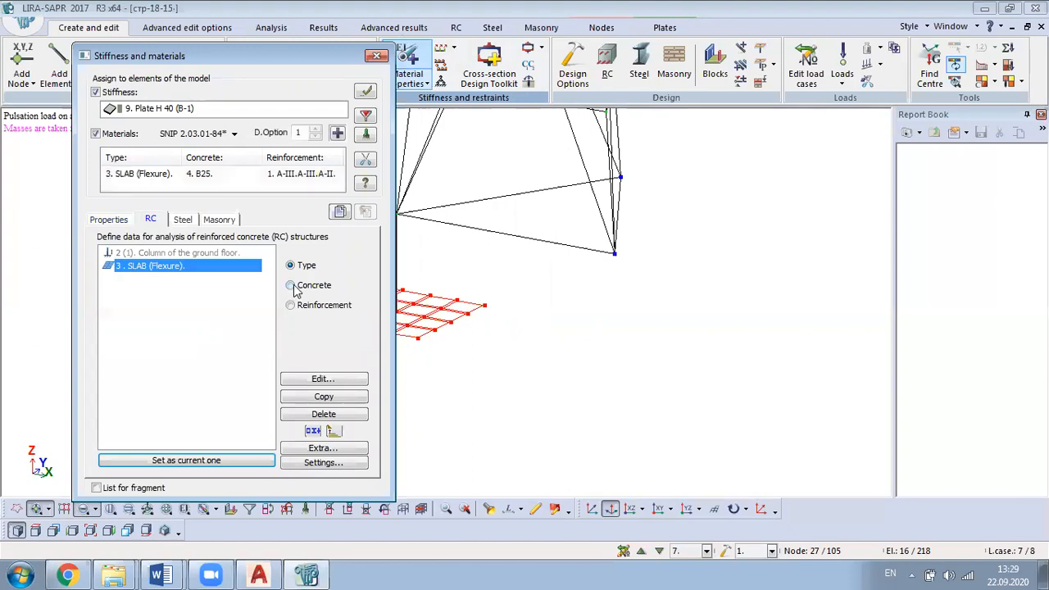
left_click(365, 91)
left_click(376, 56)
Step: Copy the complete foundation, column and slab with its nodes, by one node from its tower-leg node to the other two leg base nodes
scroll(455, 313, "up", 2)
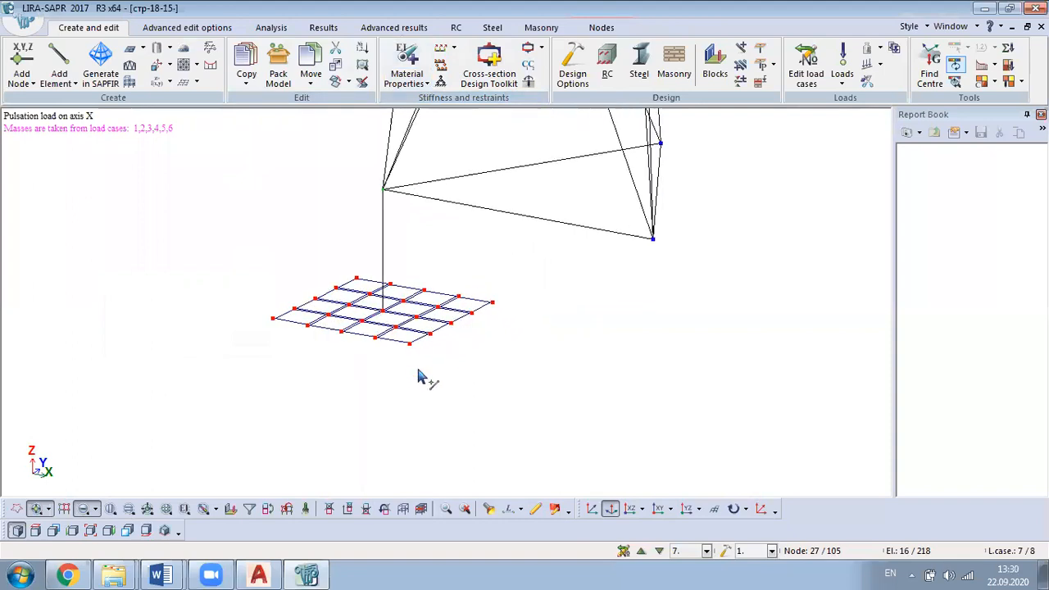
left_click(304, 509)
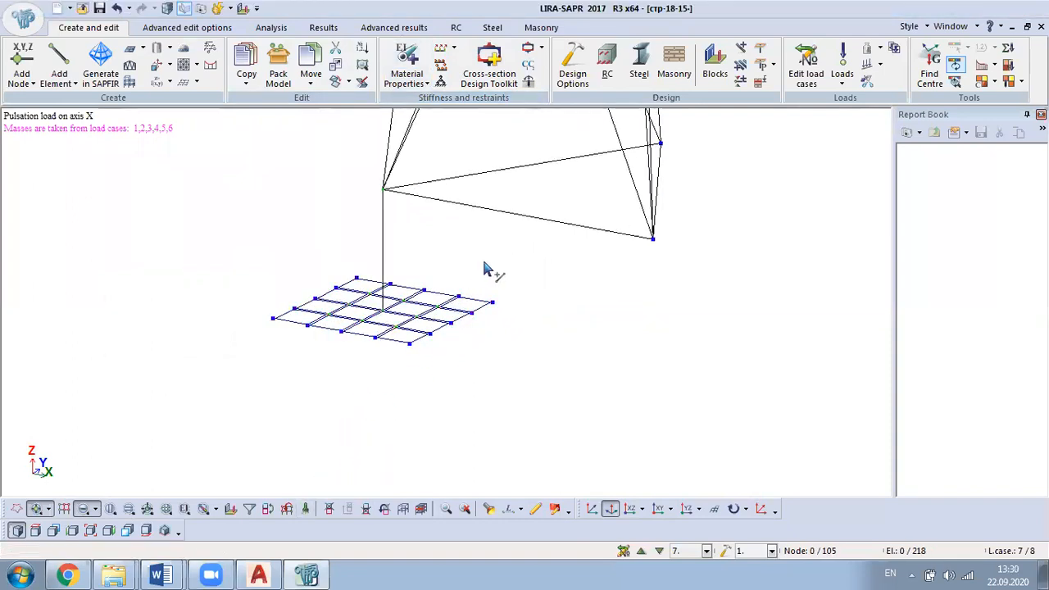
left_click_drag(513, 239, 205, 401)
left_click(246, 74)
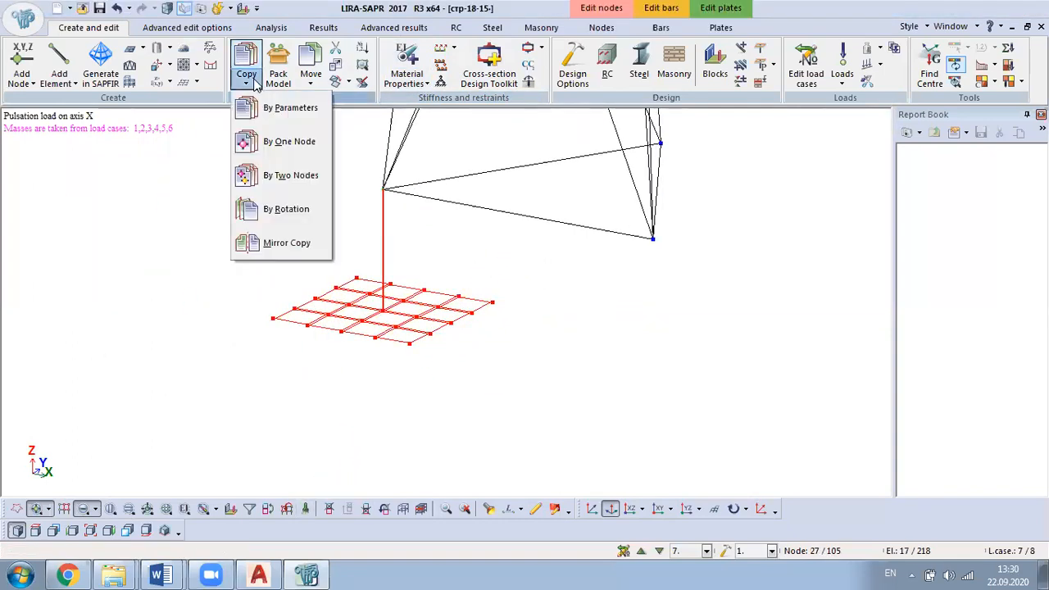
left_click(262, 139)
left_click(384, 189)
left_click(653, 238)
middle_click_drag(753, 263, 607, 272)
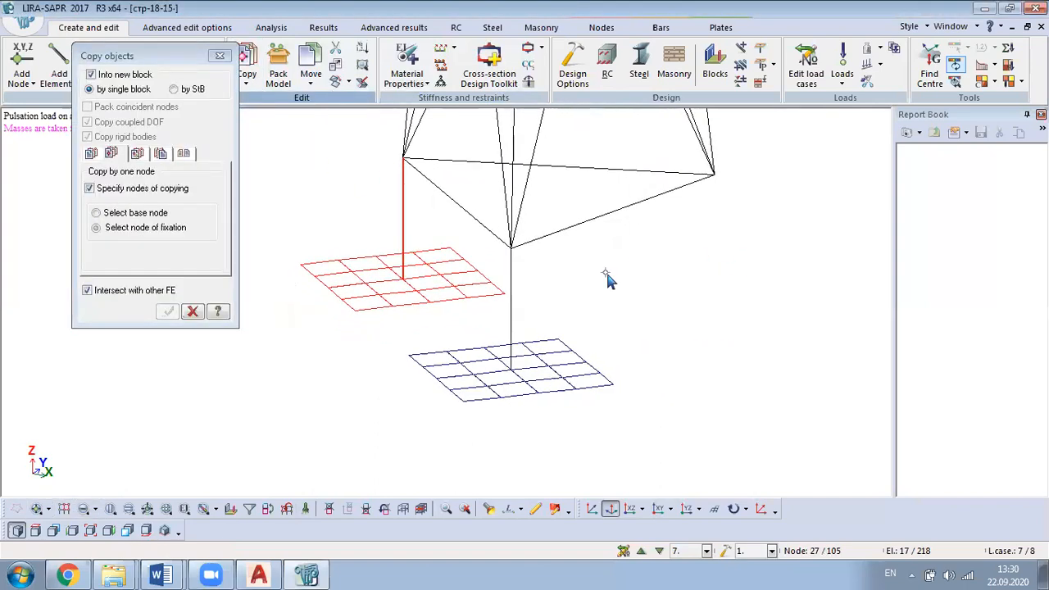
left_click(713, 174)
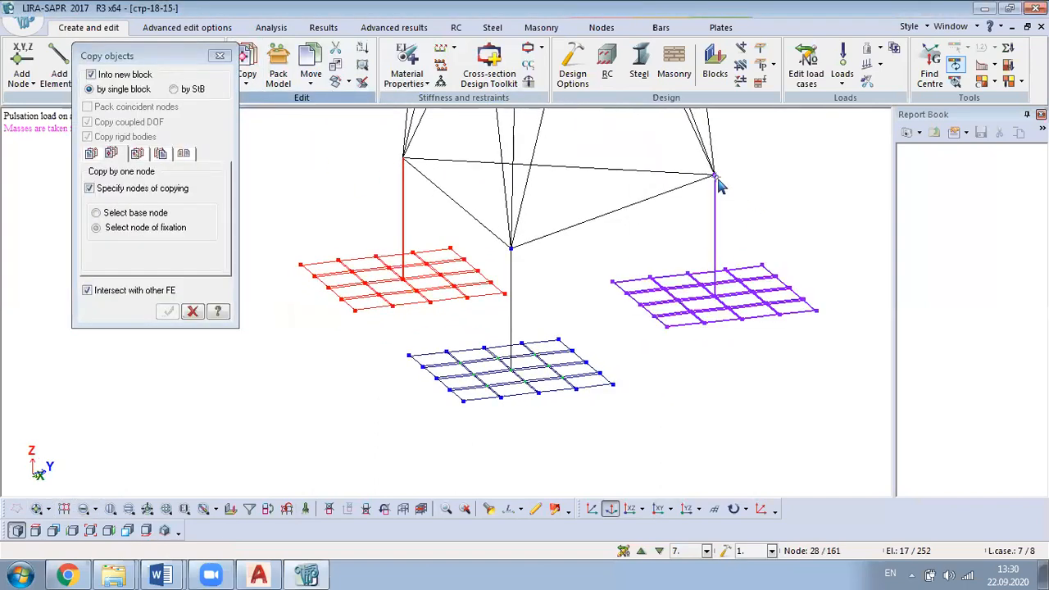
left_click(219, 57)
scroll(360, 219, "down", 2)
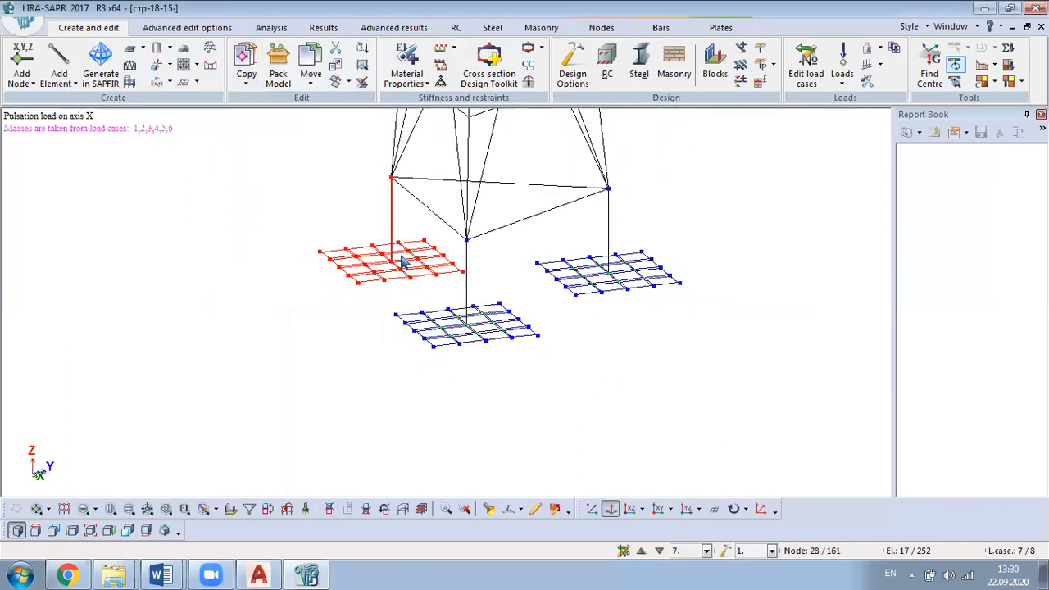
key("Escape")
Step: Switch to the file explorer and open the Хоздоговорные темы folder on drive D
left_click(20, 575)
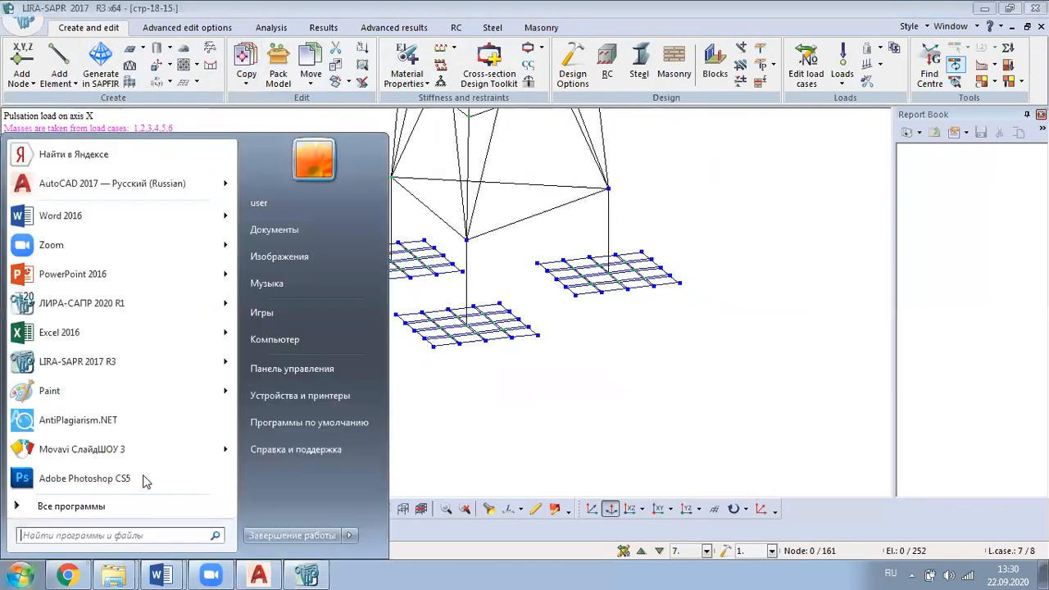
left_click(329, 348)
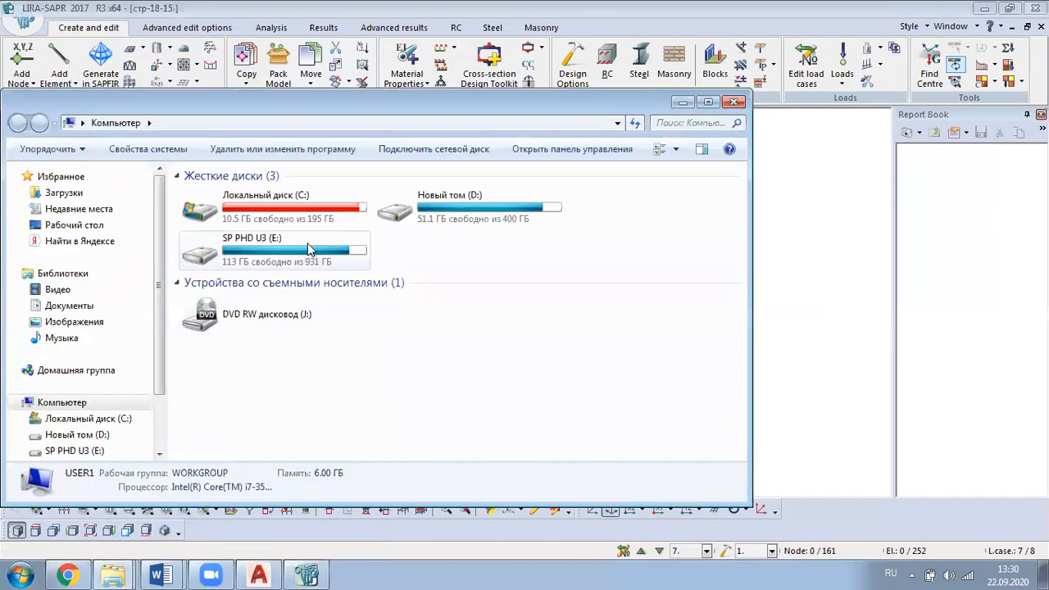
double_click(479, 212)
scroll(327, 372, "down", 1)
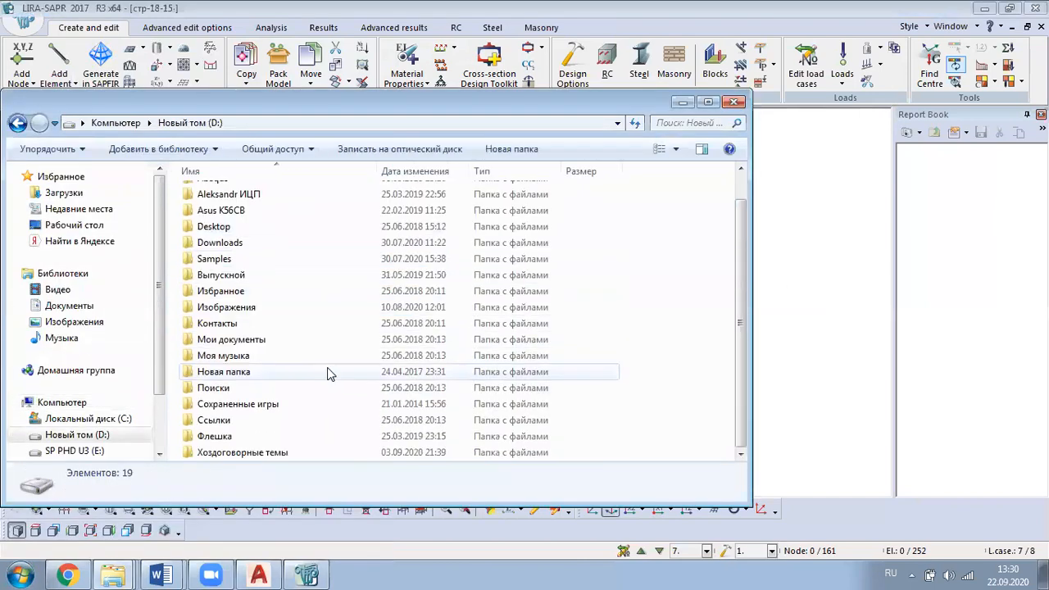
double_click(262, 452)
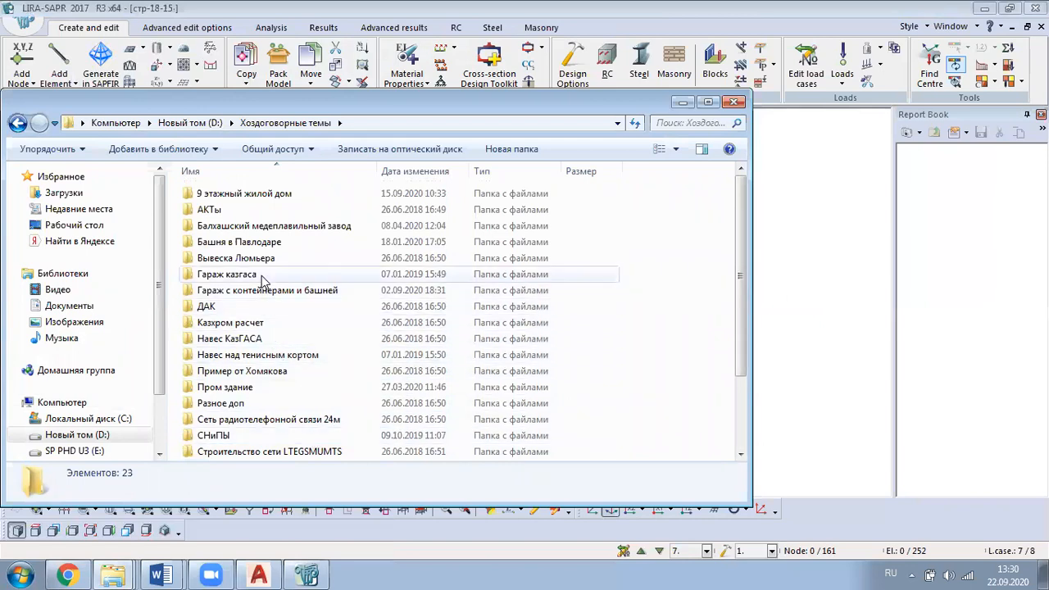
double_click(271, 245)
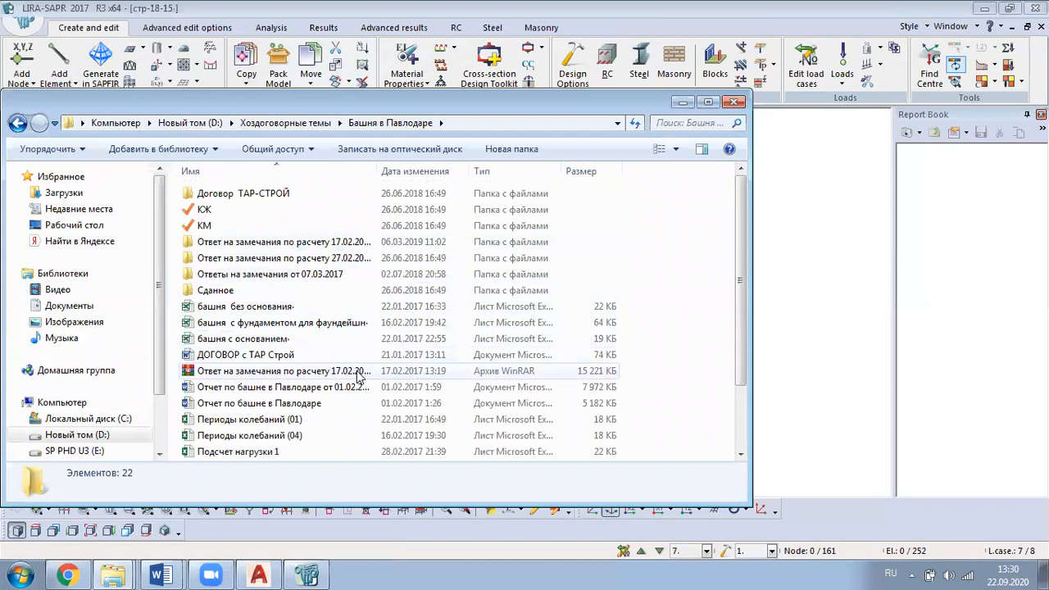
scroll(357, 383, "down", 2)
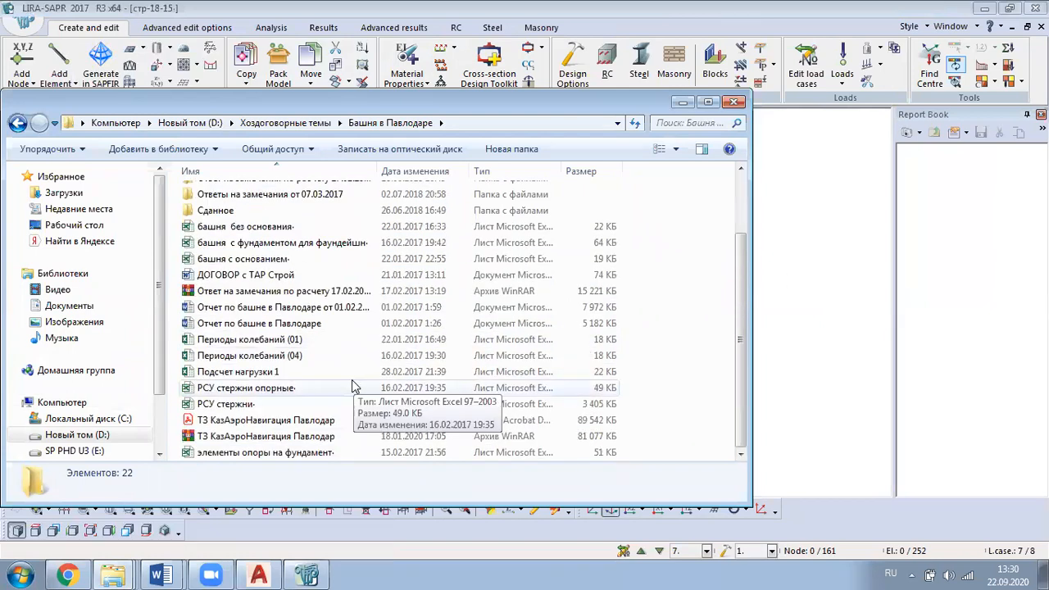
left_click(17, 122)
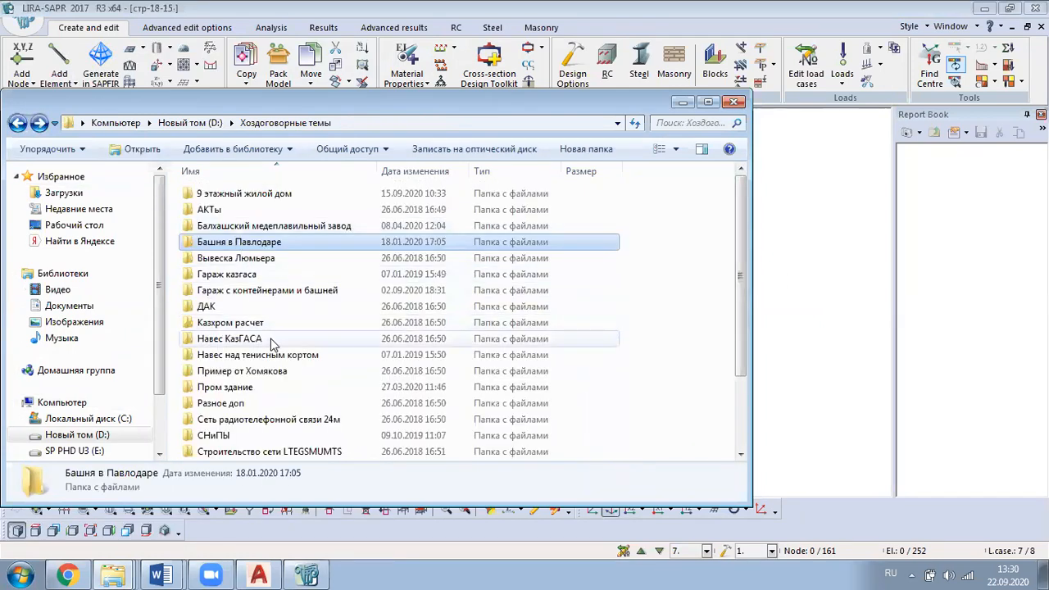
Step: Open the engineering-geological survey report PDF from the Пром здание folder
scroll(274, 303, "down", 3)
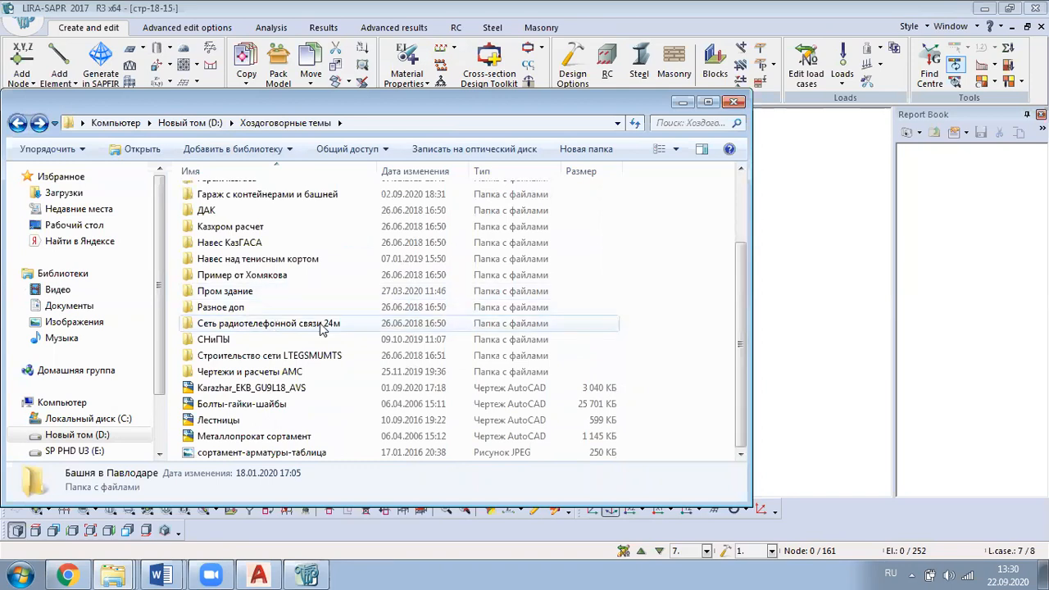
double_click(278, 292)
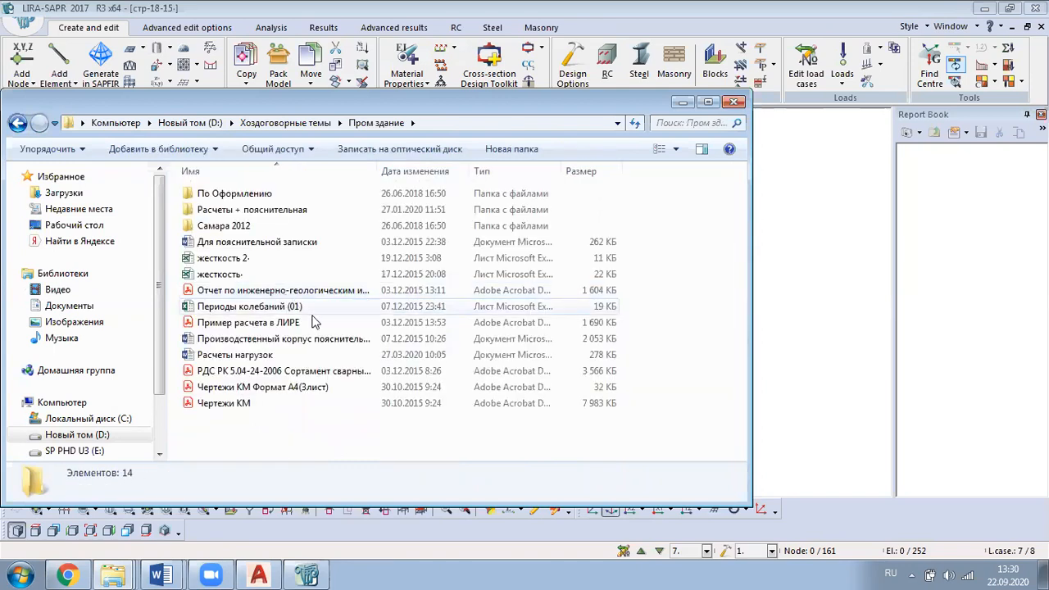
double_click(273, 291)
Step: Read through the survey report to the borehole soil layers and groundwater levels of the site
scroll(410, 432, "down", 5)
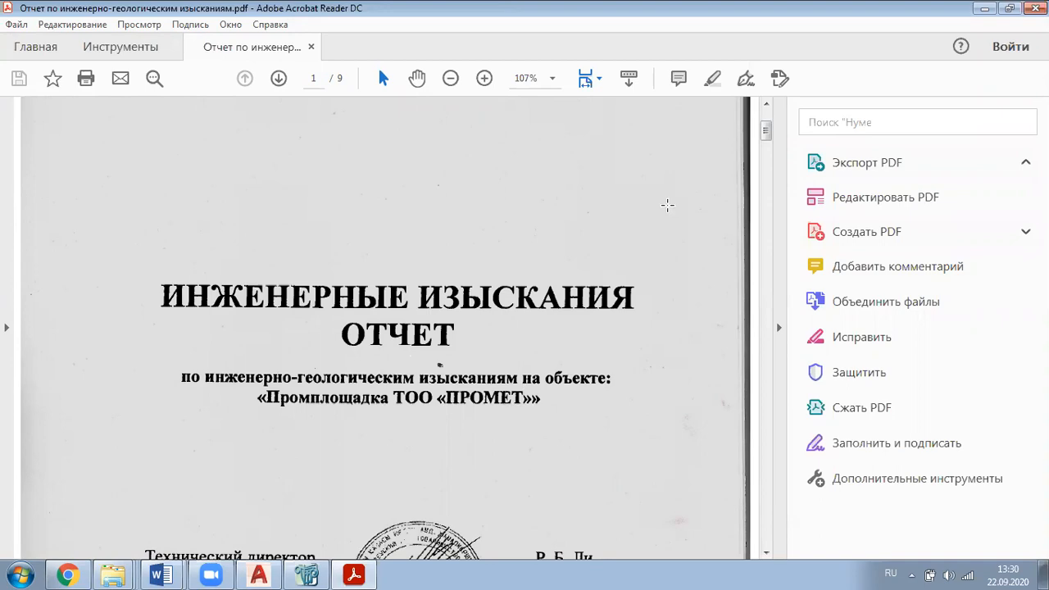
scroll(665, 204, "down", 5)
left_click(653, 232)
scroll(652, 232, "down", 10)
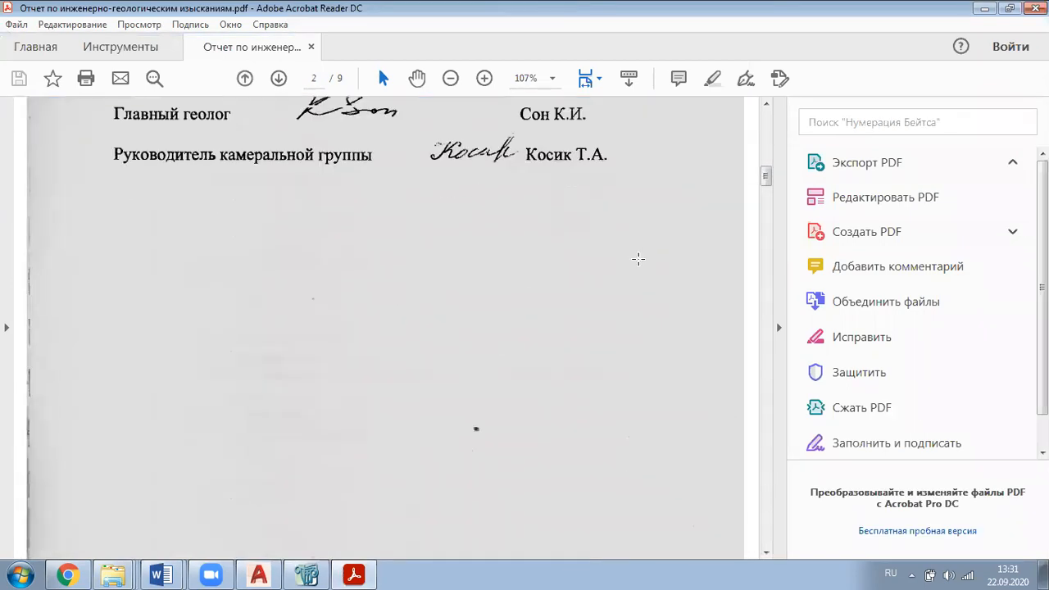
scroll(655, 228, "down", 20)
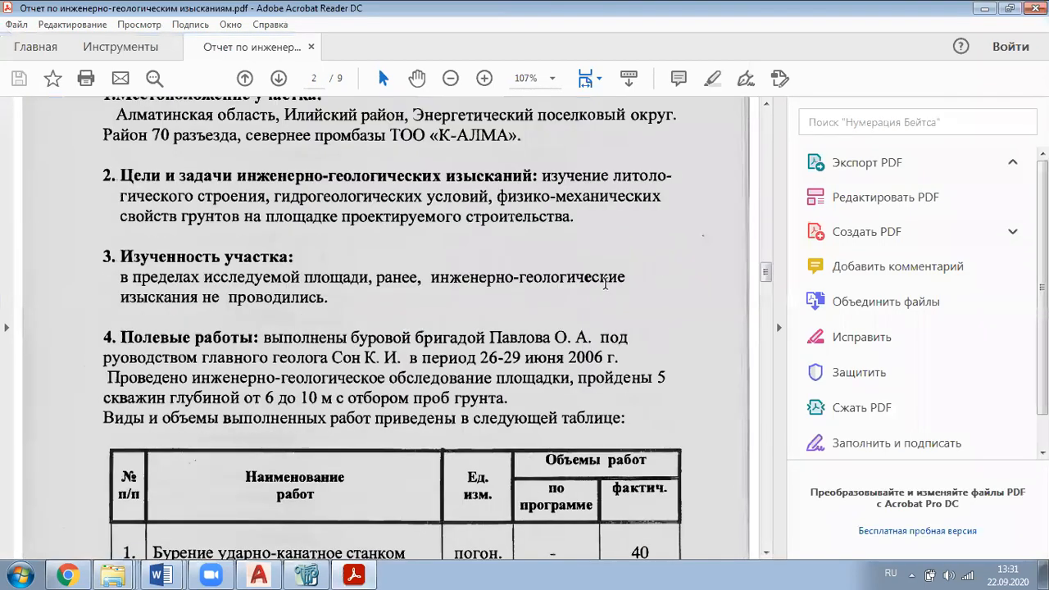
scroll(600, 242, "down", 20)
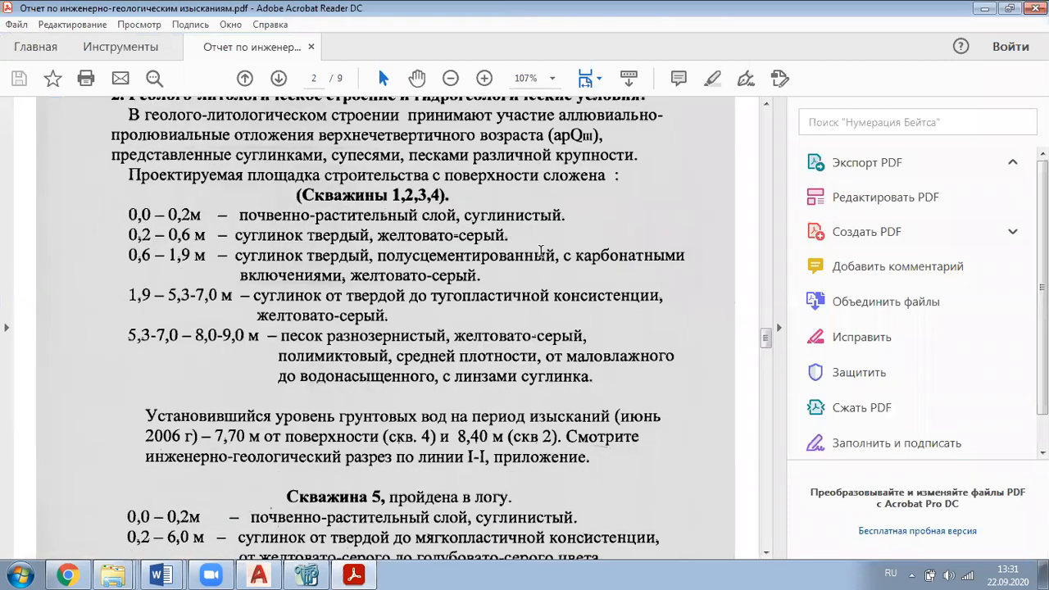
scroll(531, 361, "up", 6)
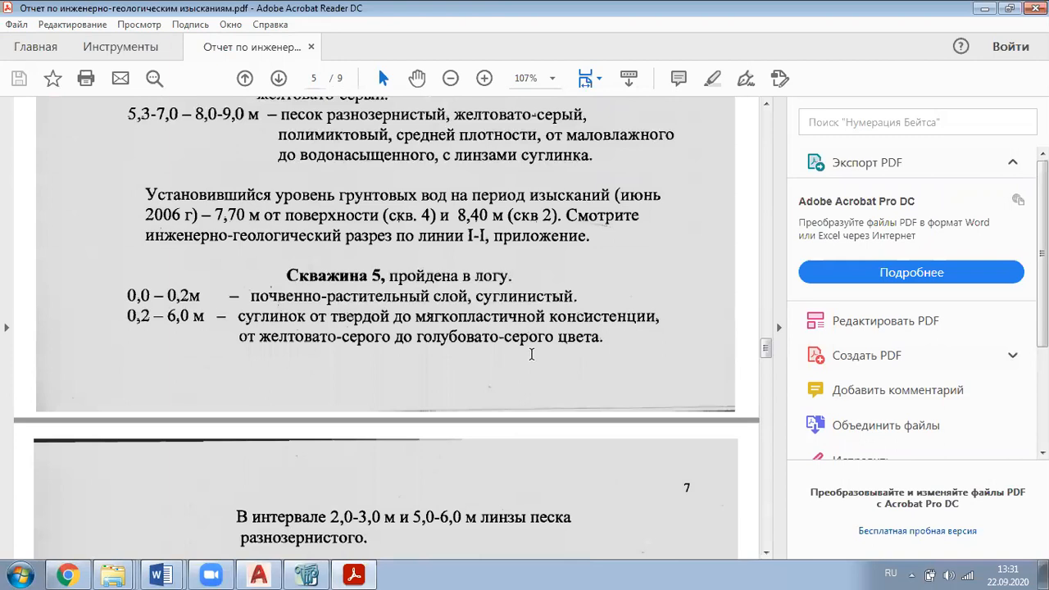
scroll(531, 360, "down", 3)
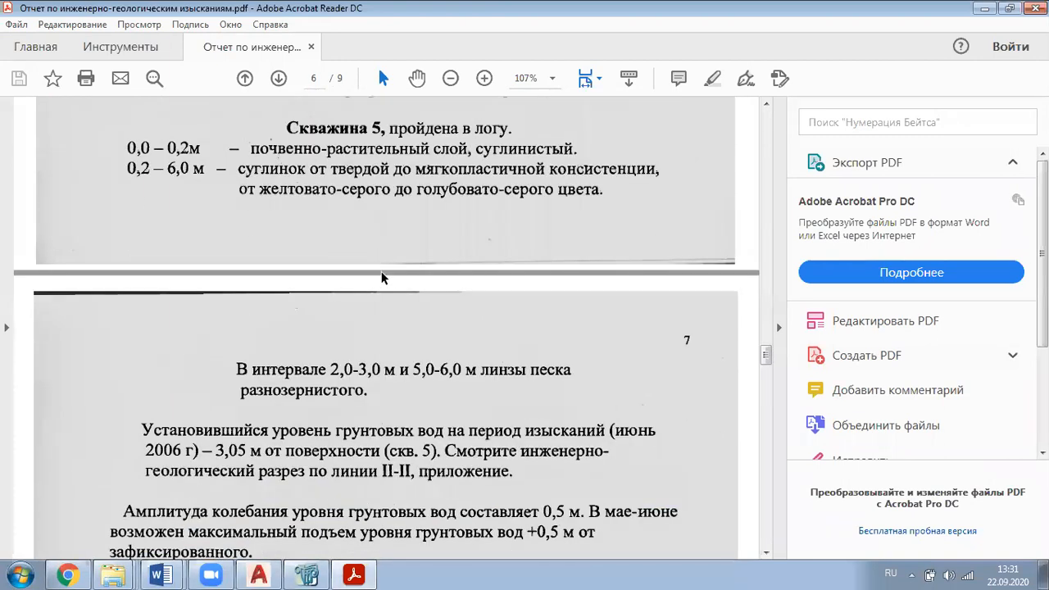
scroll(408, 324, "down", 2)
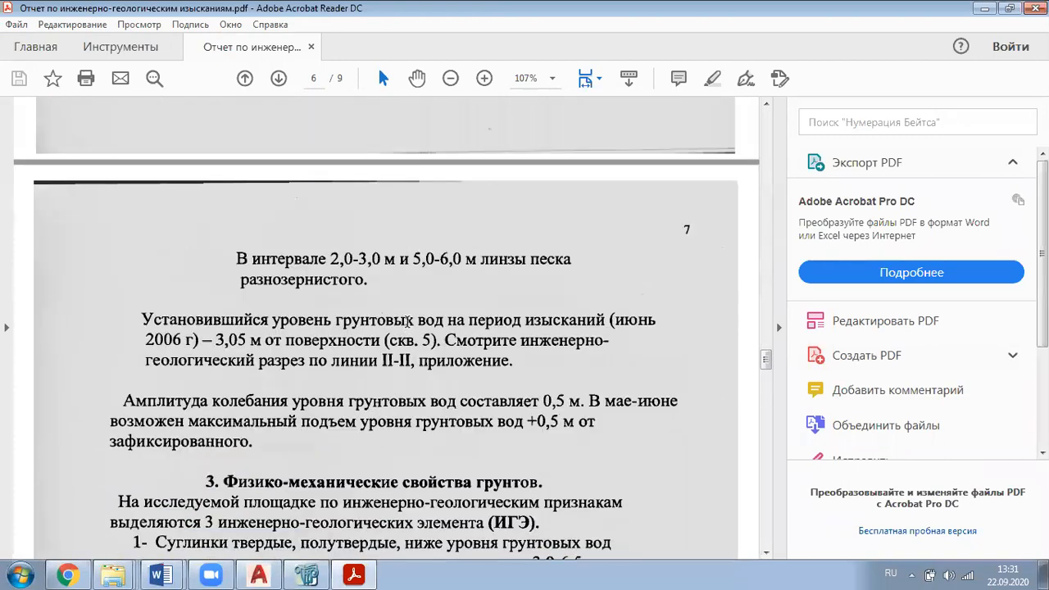
Step: Examine the report's section on physical and mechanical soil properties and its table of normative and design characteristics
scroll(407, 321, "down", 10)
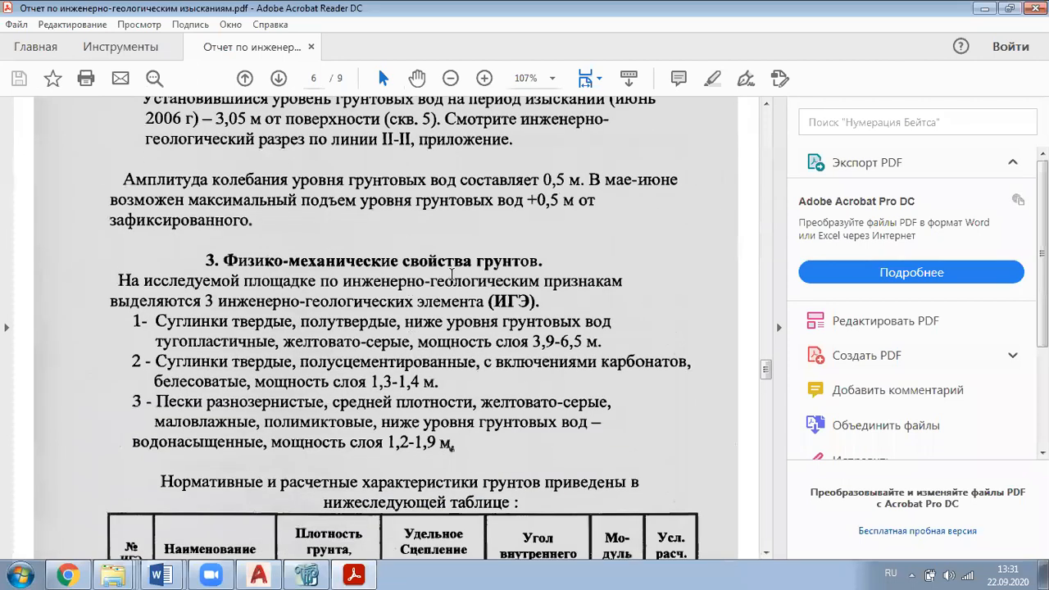
scroll(352, 321, "down", 3)
scroll(346, 316, "up", 3)
scroll(292, 353, "down", 1)
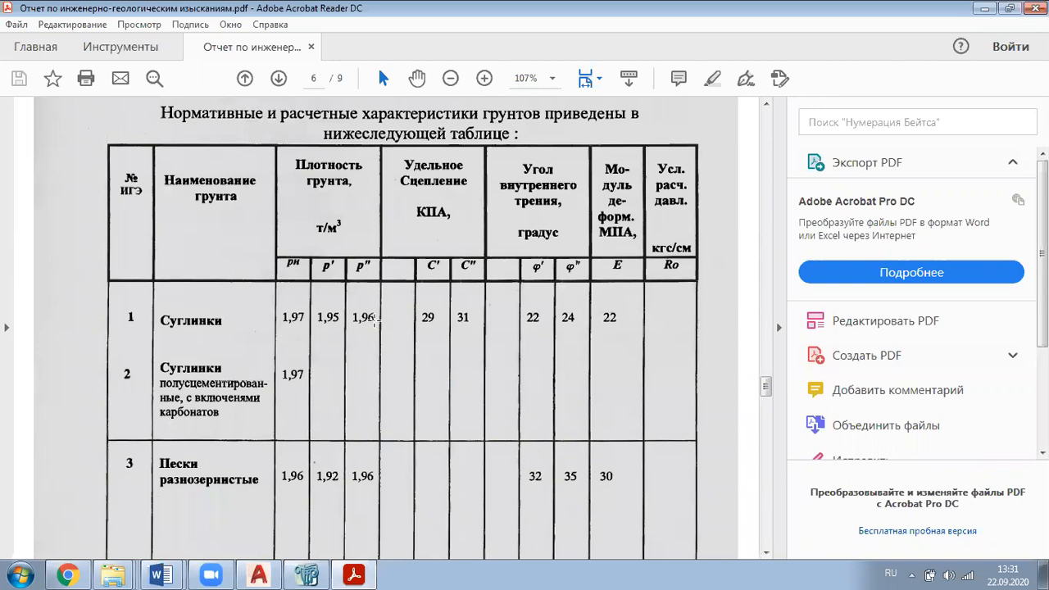
Step: Check the soil characteristics table in the PDF report, then switch to LIRA-SAPR and open the C1 and C2 calculation for the plates
scroll(372, 320, "down", 1)
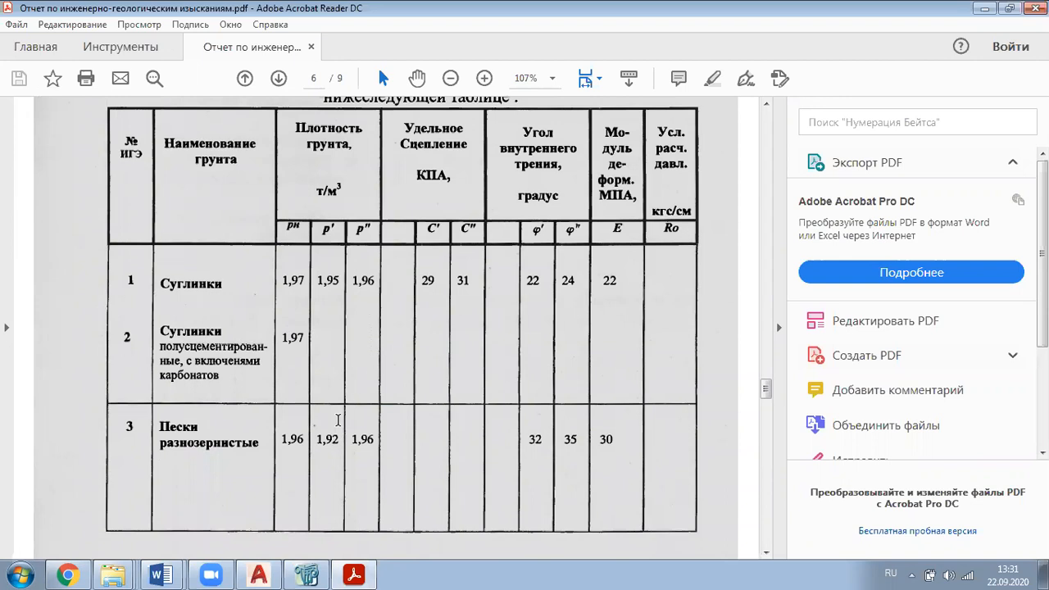
left_click(308, 574)
scroll(732, 320, "down", 3)
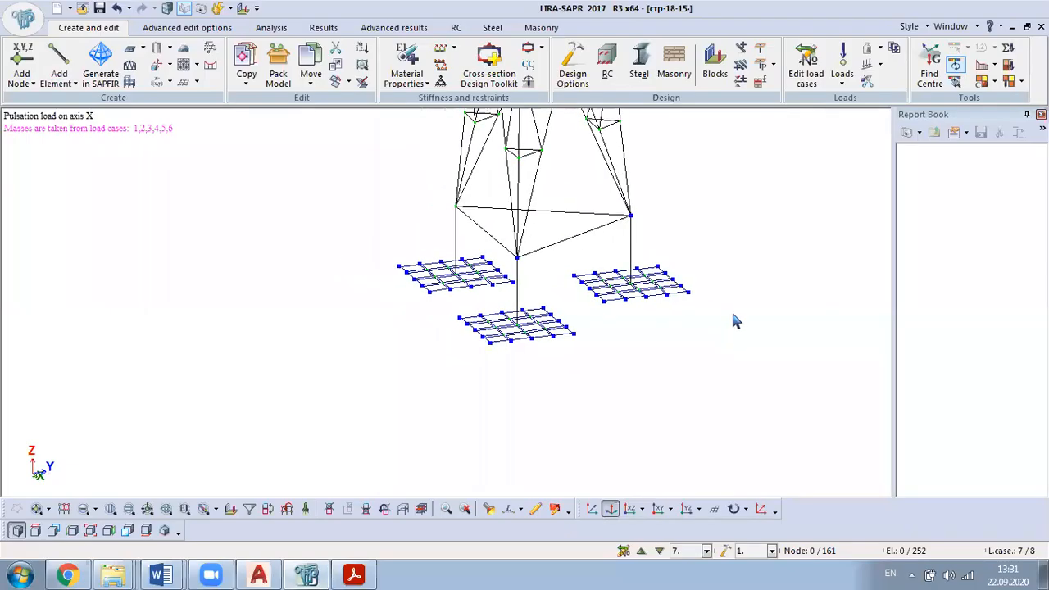
left_click(529, 67)
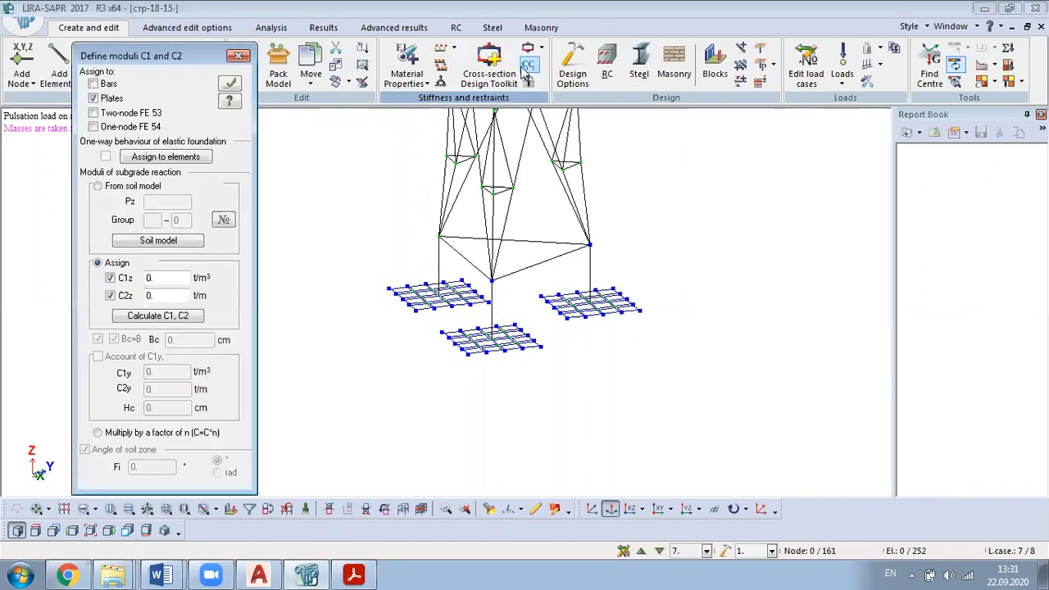
left_click(168, 316)
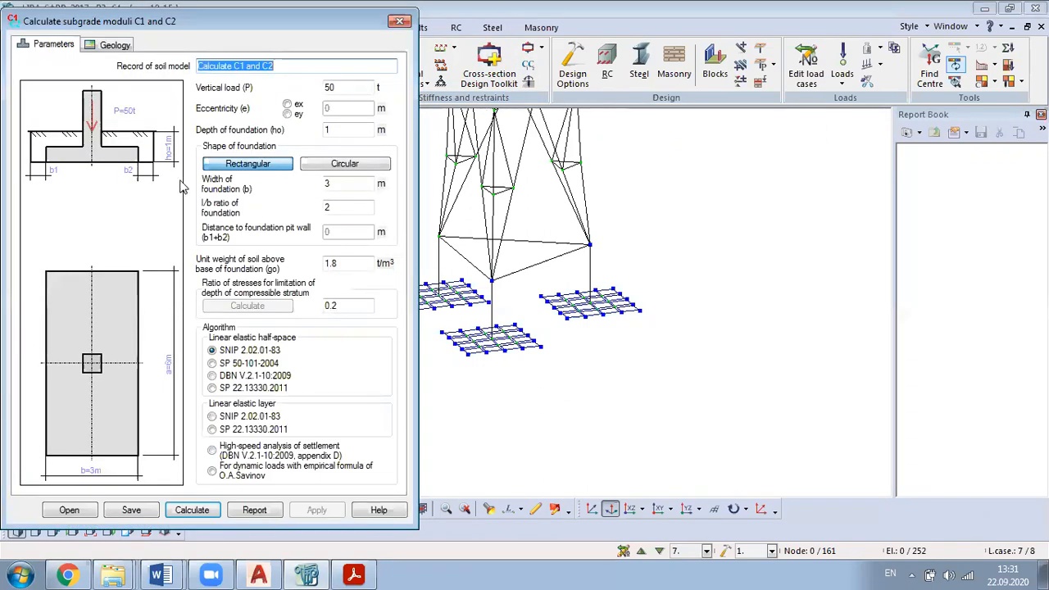
Step: Set the foundation's vertical load to 10 t and its depth to 1.6 m
left_click(364, 92)
left_click_drag(360, 92, 264, 87)
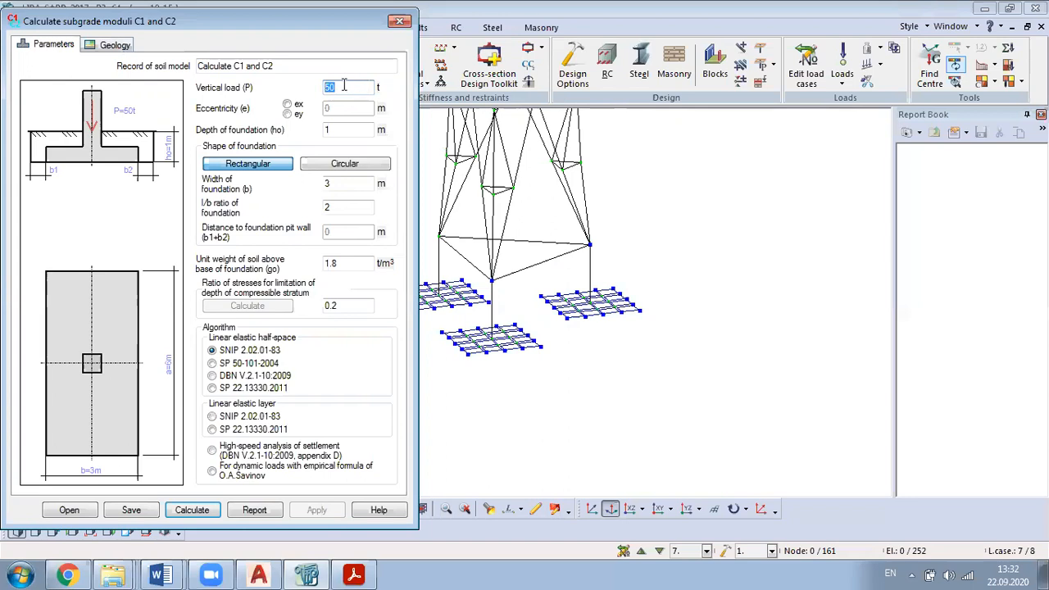
type("10")
left_click(338, 129)
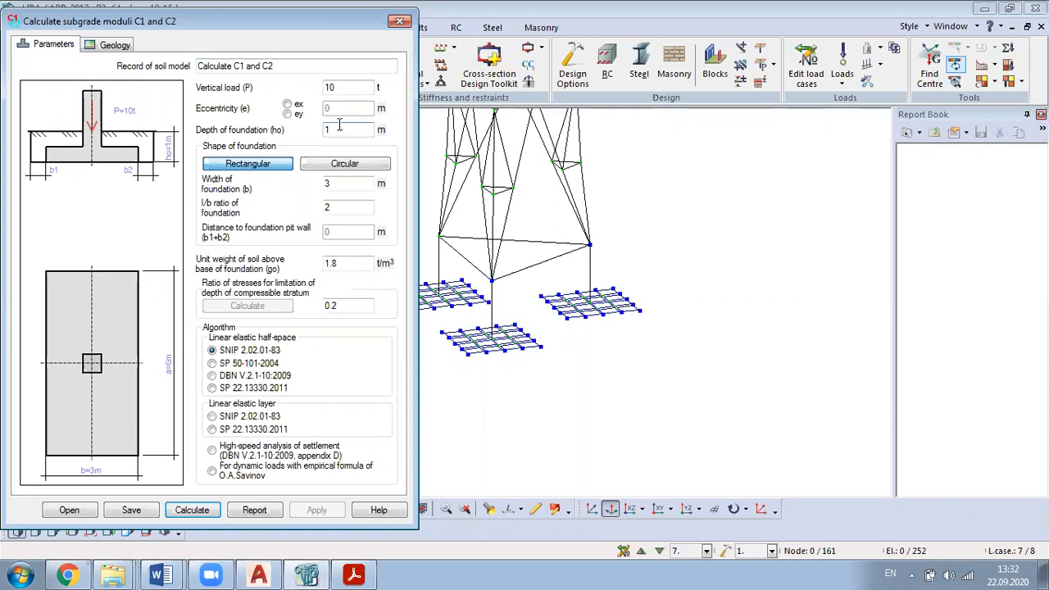
type(".6")
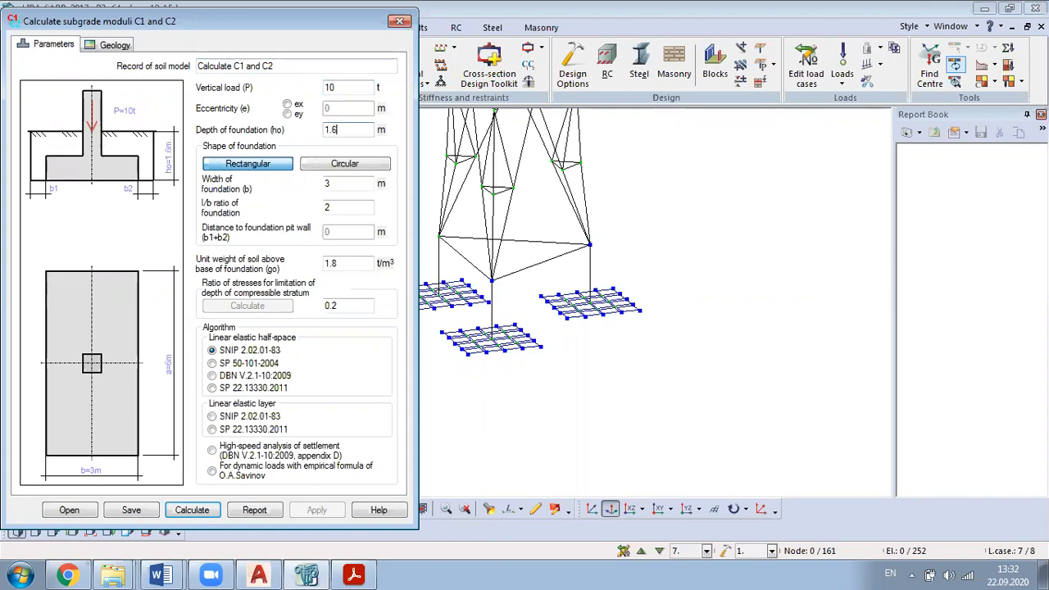
Step: Set the rectangular foundation's width to 2 m and its l/b ratio to 1
double_click(344, 182)
type("2")
double_click(348, 208)
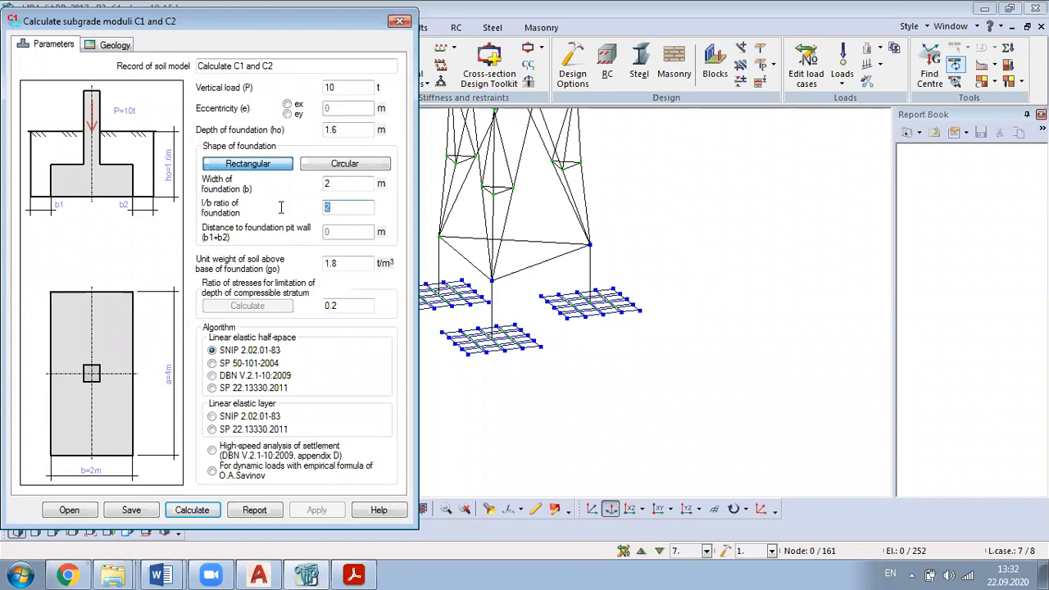
type("1")
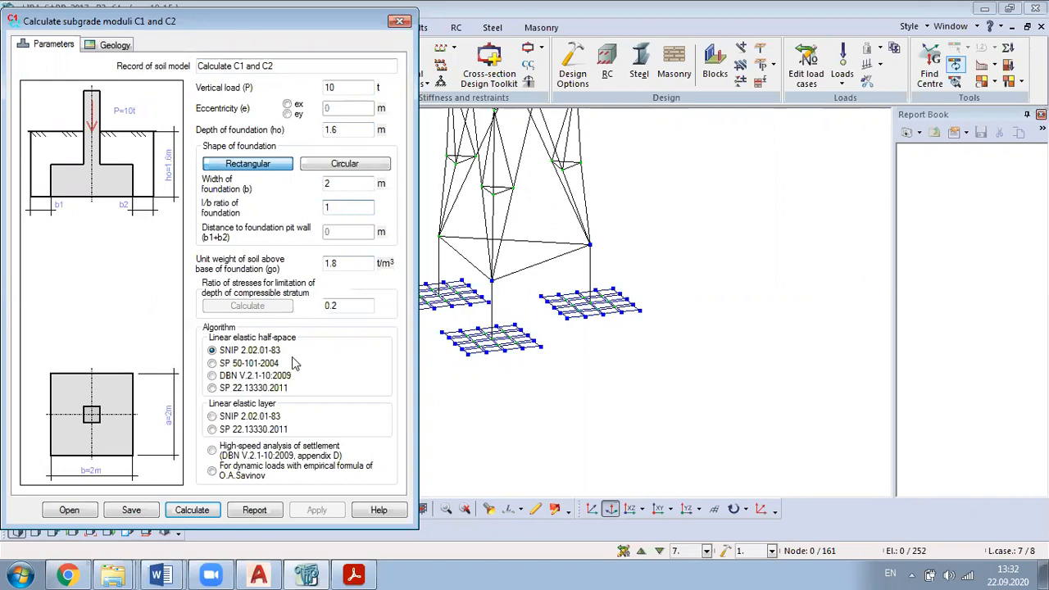
Step: Set the number of soil layers in the geology data to 3
left_click(119, 45)
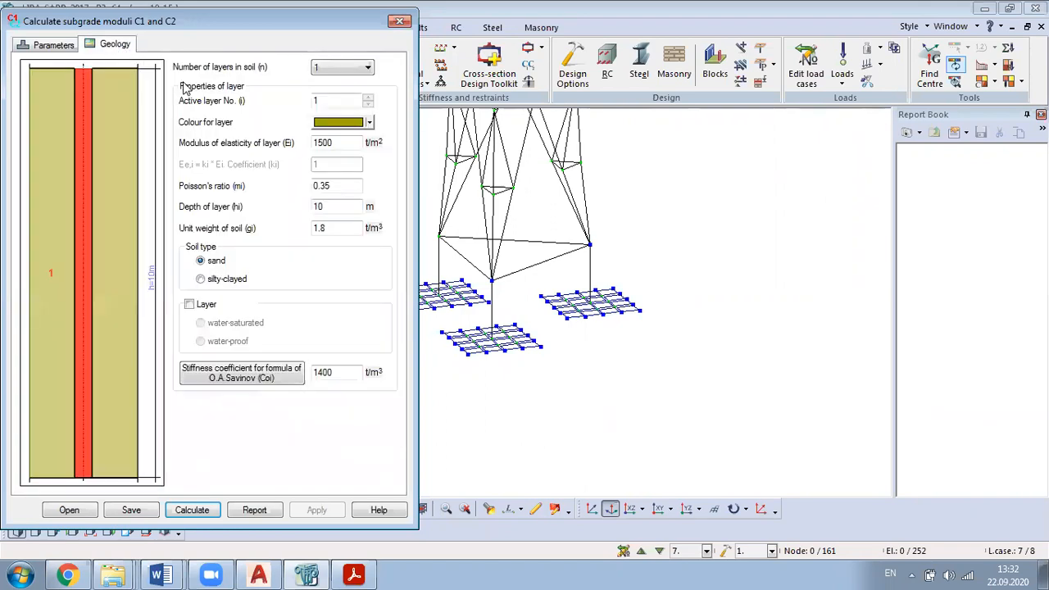
left_click(367, 69)
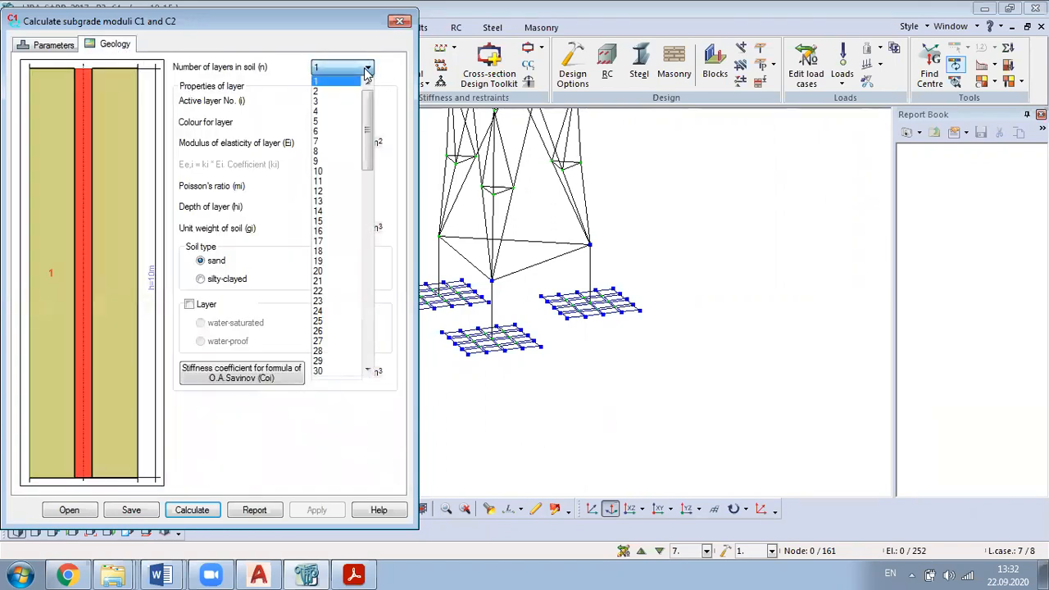
left_click(344, 101)
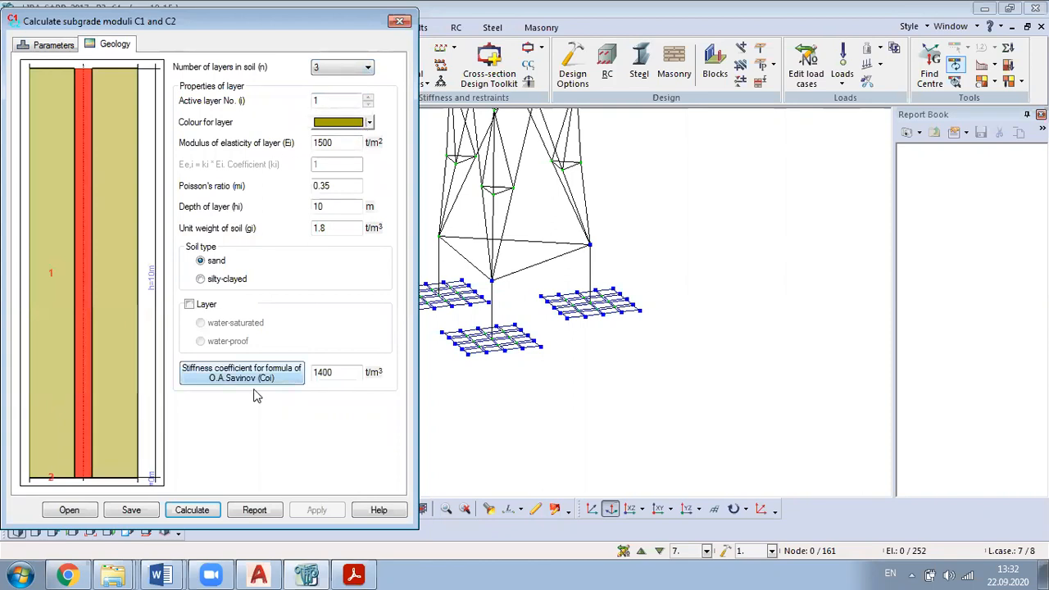
Step: Consult the soil report for the deformation modulus and set layer 1's modulus of elasticity to 2200 t/m²
left_click(354, 574)
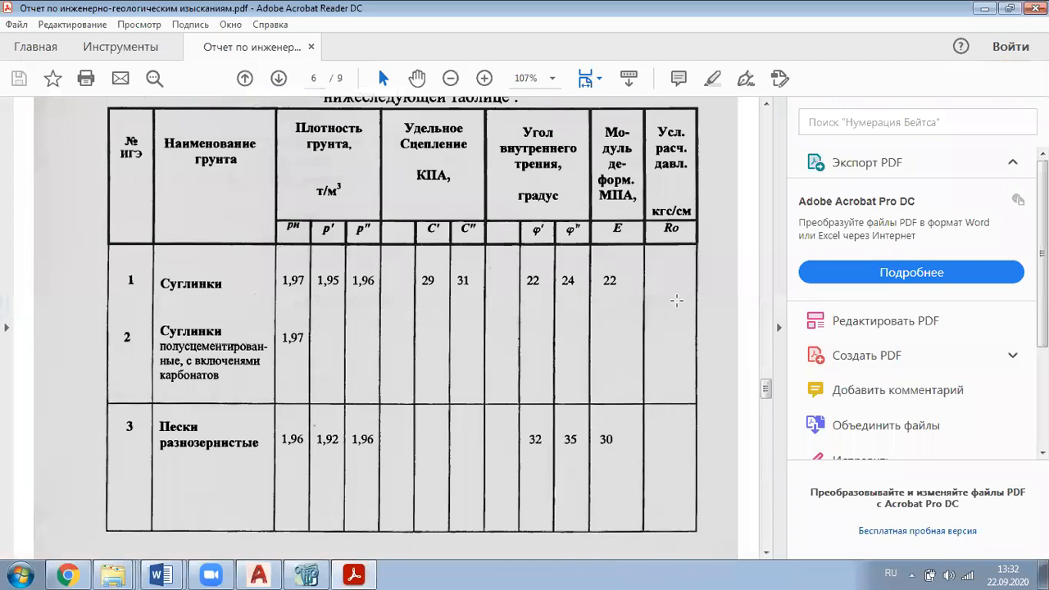
left_click(984, 8)
double_click(336, 142)
key("alt+shift")
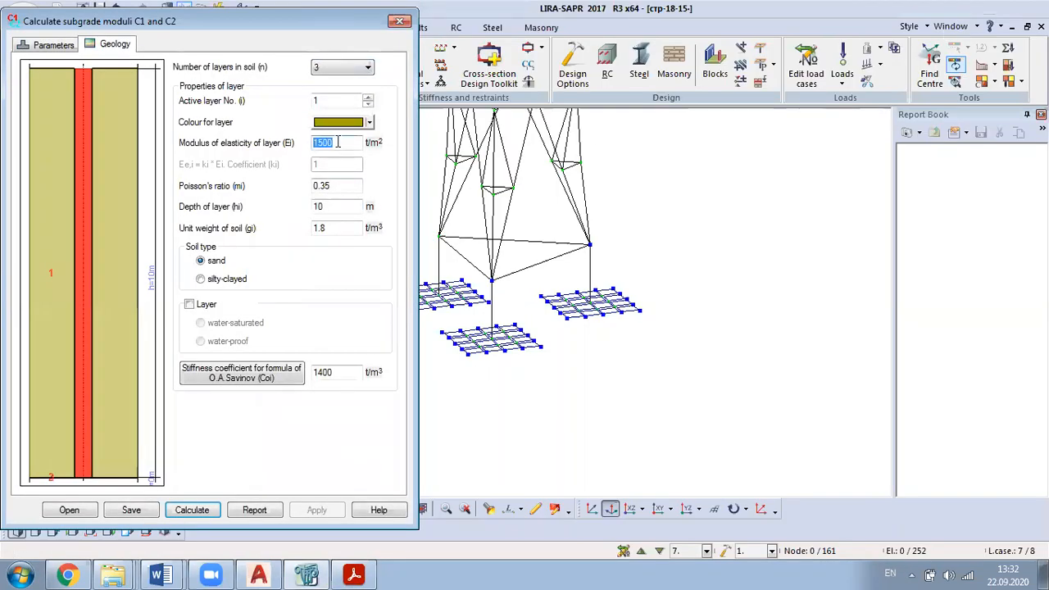
type("2")
left_click(337, 186)
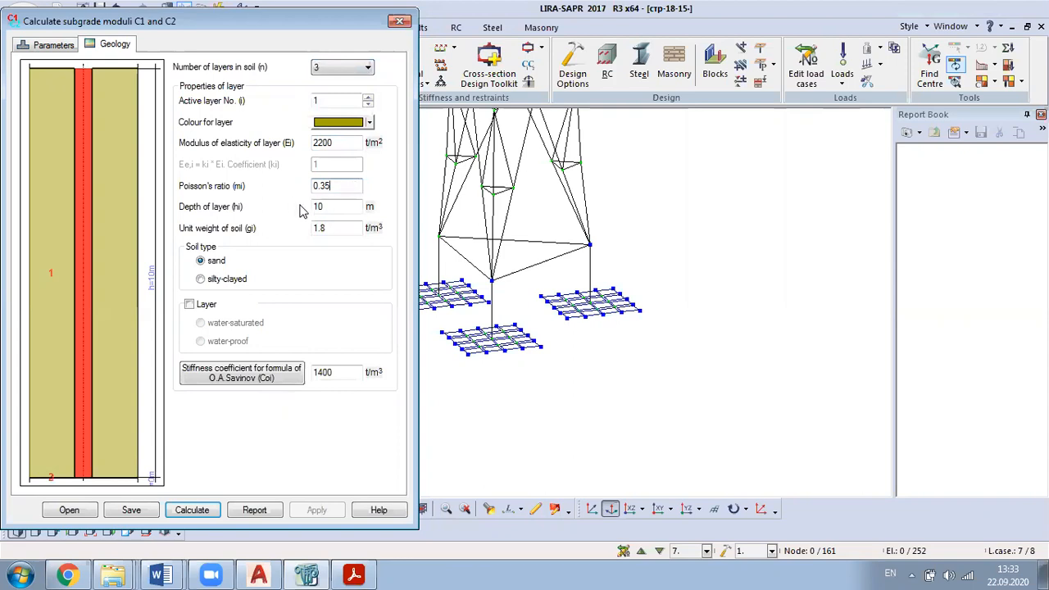
Step: Look up the first loam layer's thickness in the PDF report and set layer 1's depth to 6.5 m
left_click(354, 573)
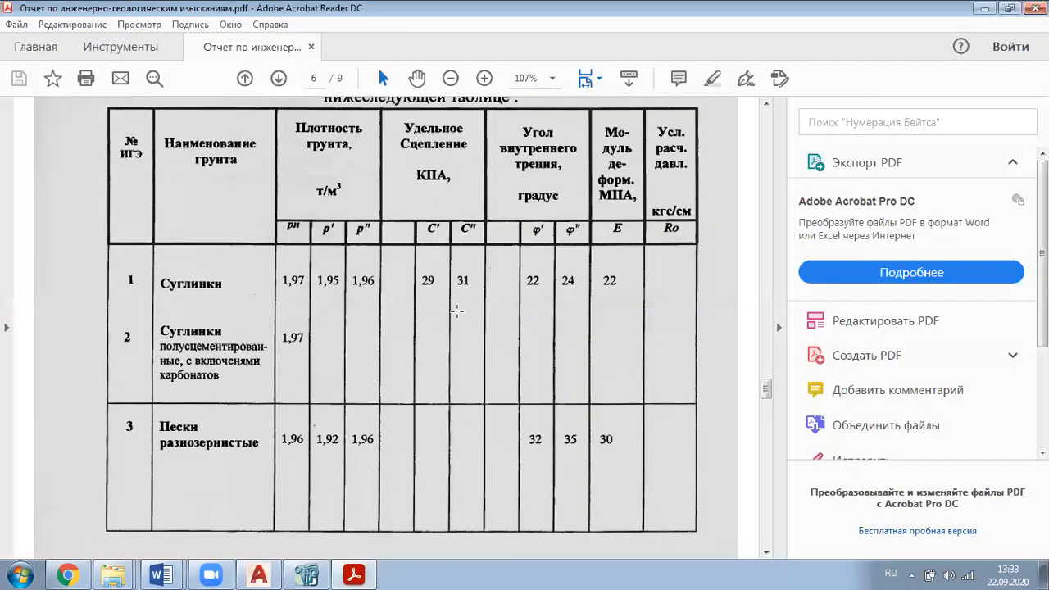
scroll(456, 311, "up", 6)
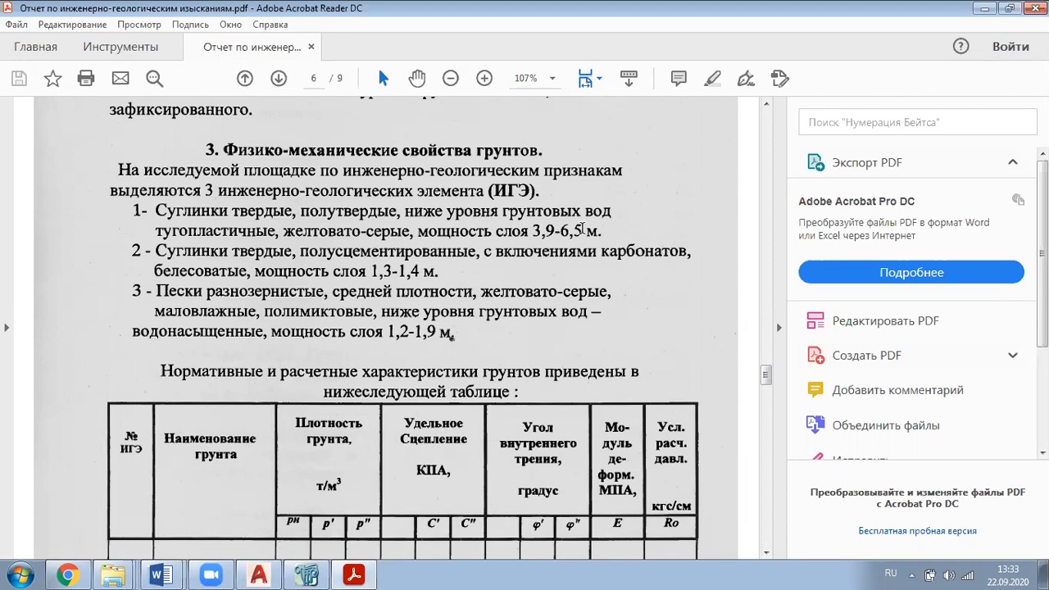
left_click(299, 573)
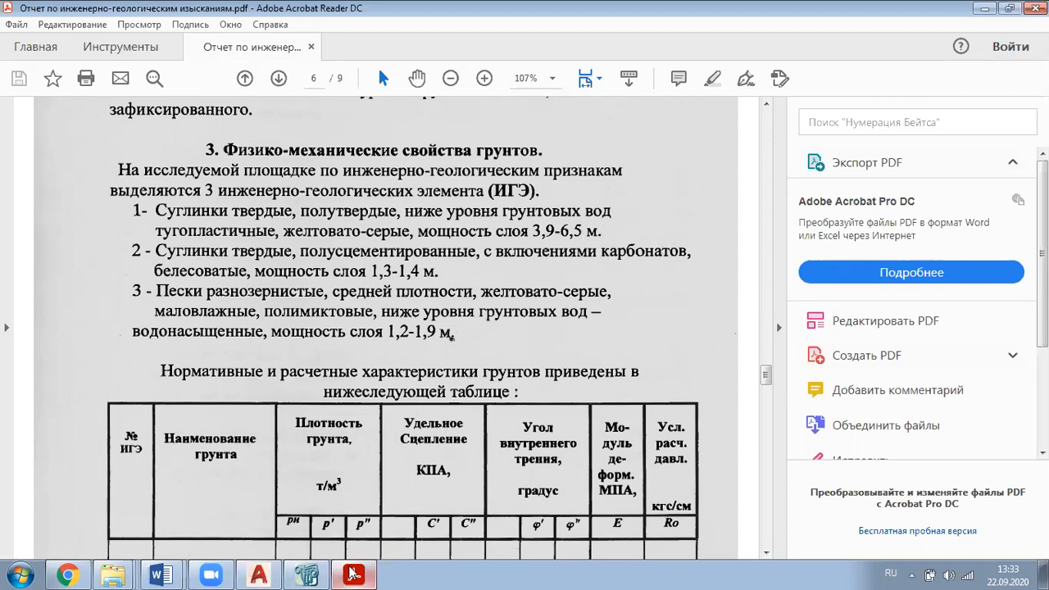
double_click(334, 208)
type("6.5")
Step: Look up the first loam layer's density in the PDF report and set layer 1's unit weight of soil to 1.97 t/m³
left_click(344, 230)
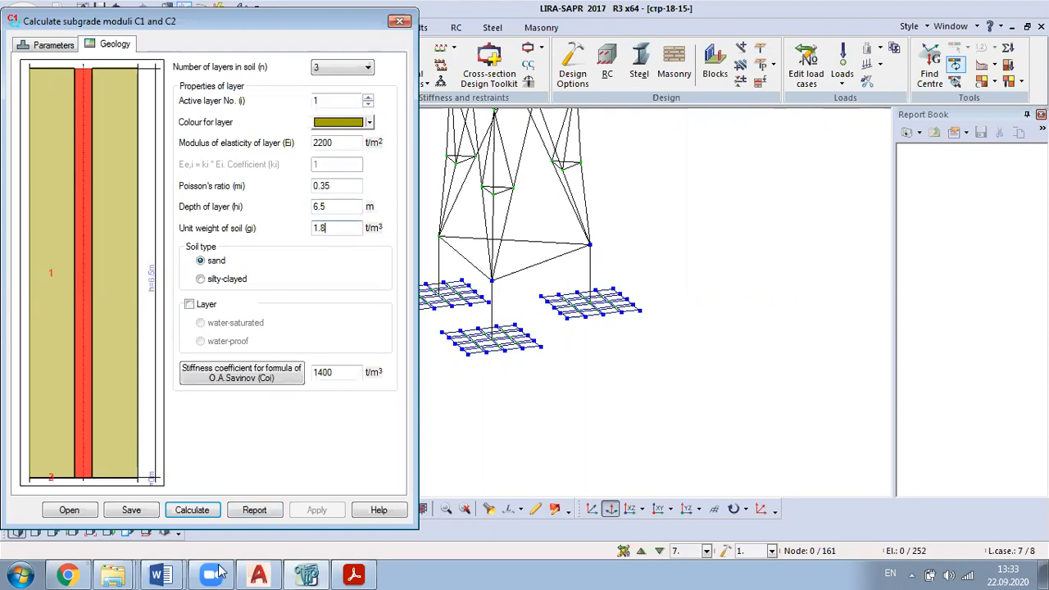
left_click(354, 573)
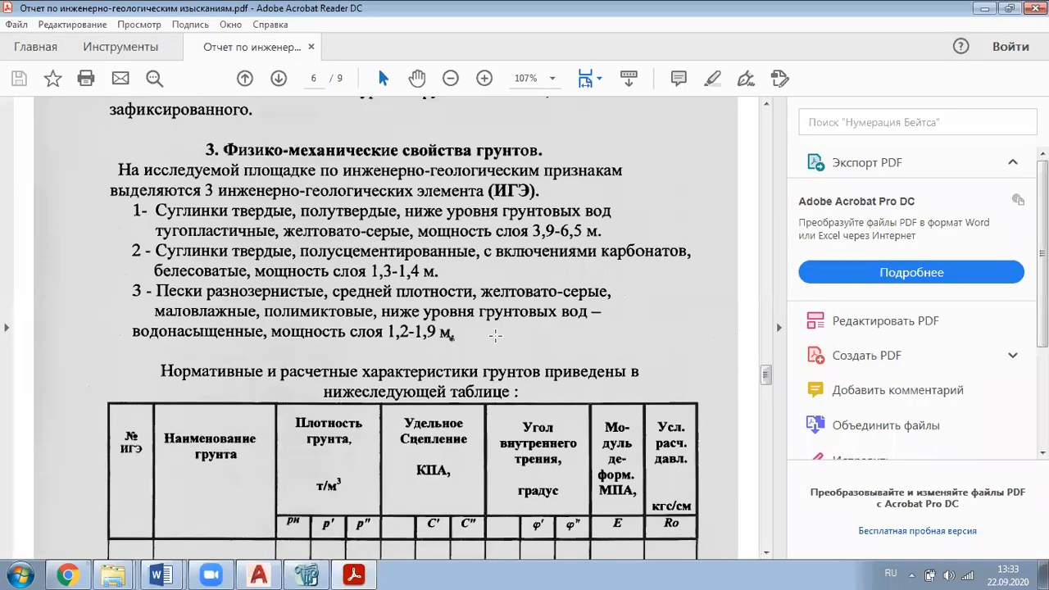
scroll(360, 225, "down", 9)
scroll(360, 225, "up", 2)
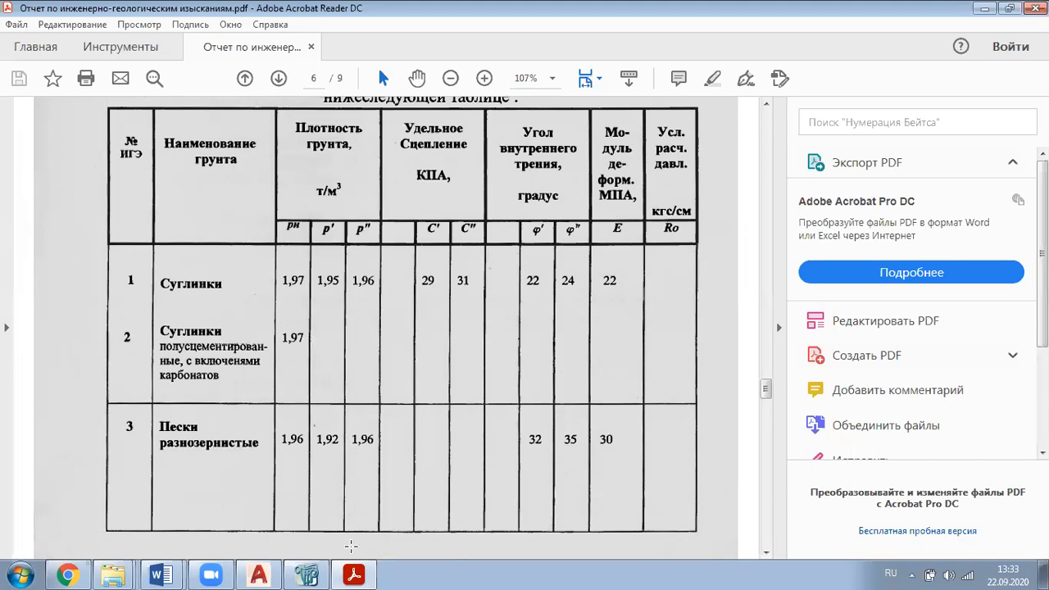
left_click(358, 573)
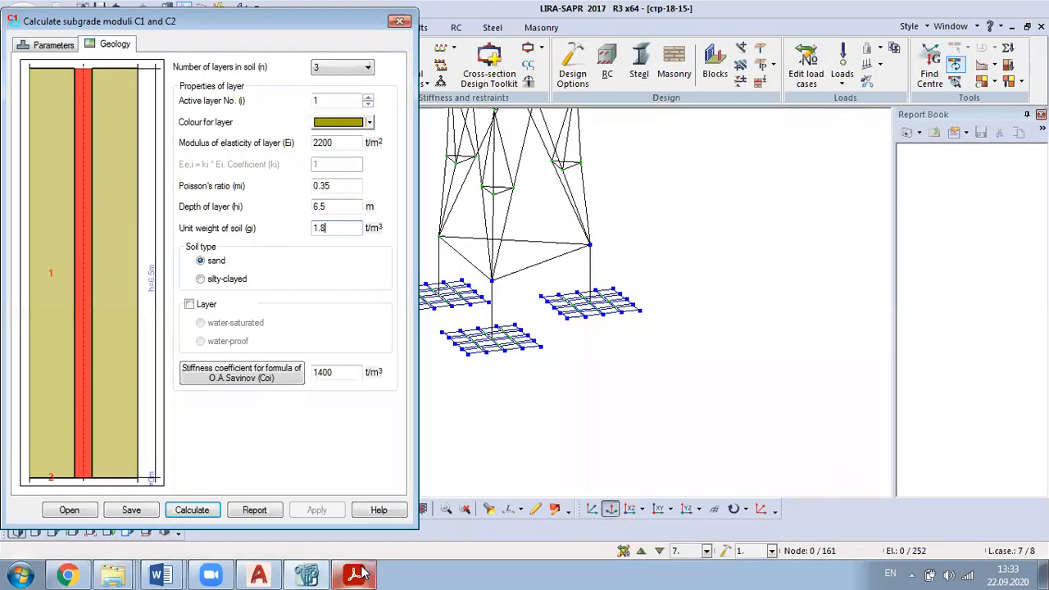
left_click(341, 231)
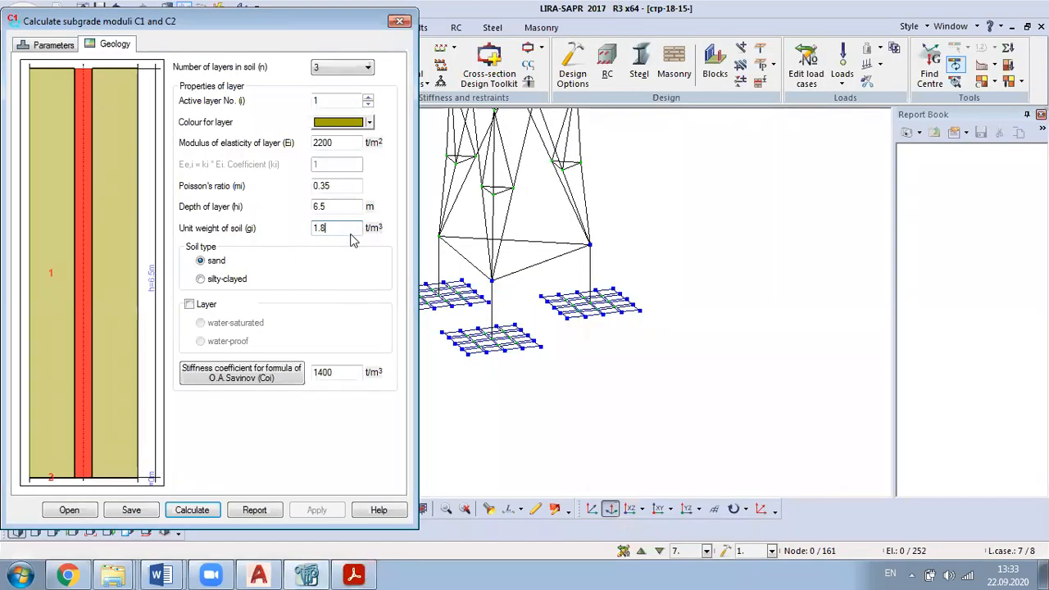
type("97")
Step: For soil layer 2, set Poisson's ratio to 0.35, unit weight to 1.97 t/m³ and the Savinov stiffness coefficient to 1400 t/m³
left_click(367, 104)
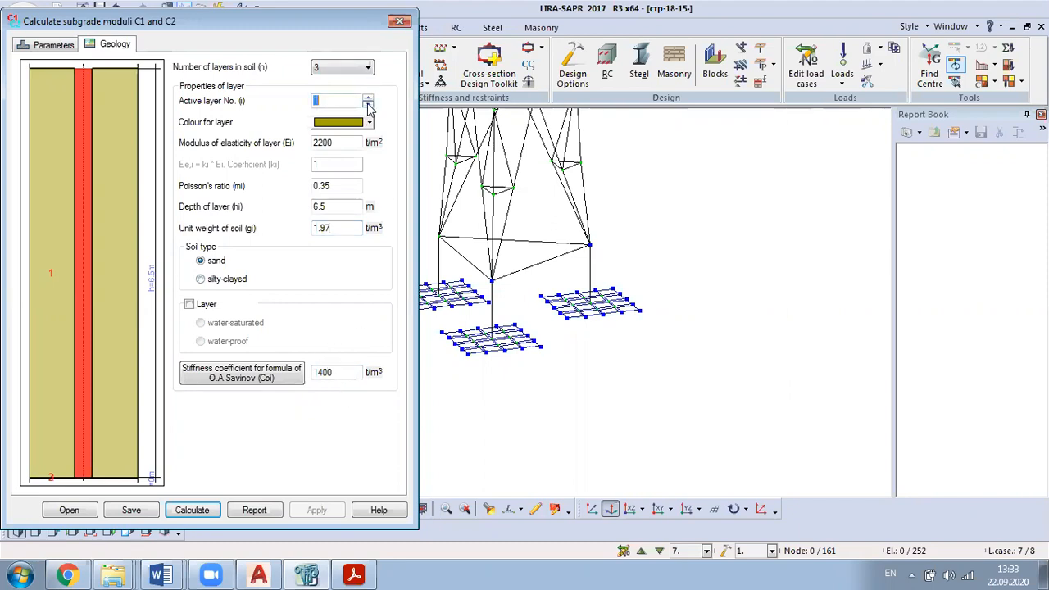
left_click(331, 185)
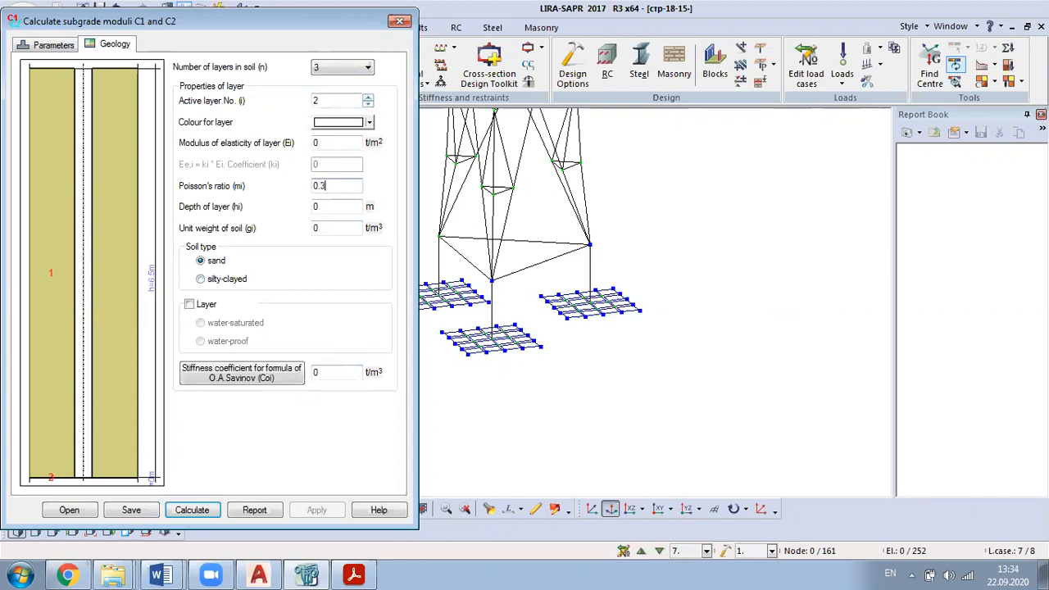
double_click(314, 227)
double_click(349, 370)
type("1400")
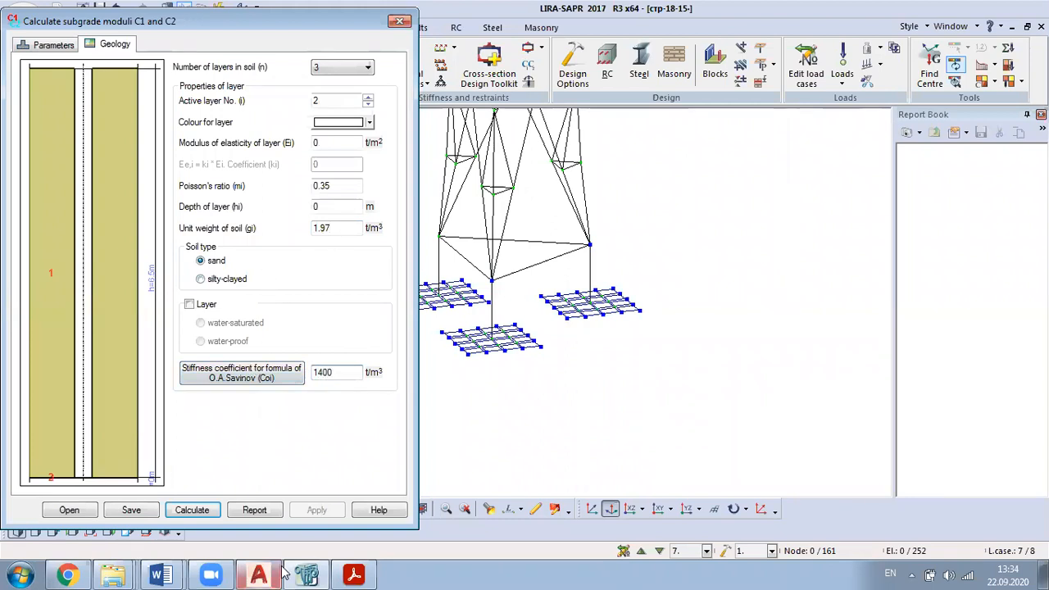
Step: Using the report's thickness, set layer 2's depth to 1.4 m, its soil type to silty-clayed and its modulus of elasticity to 2200 t/m²
left_click(350, 572)
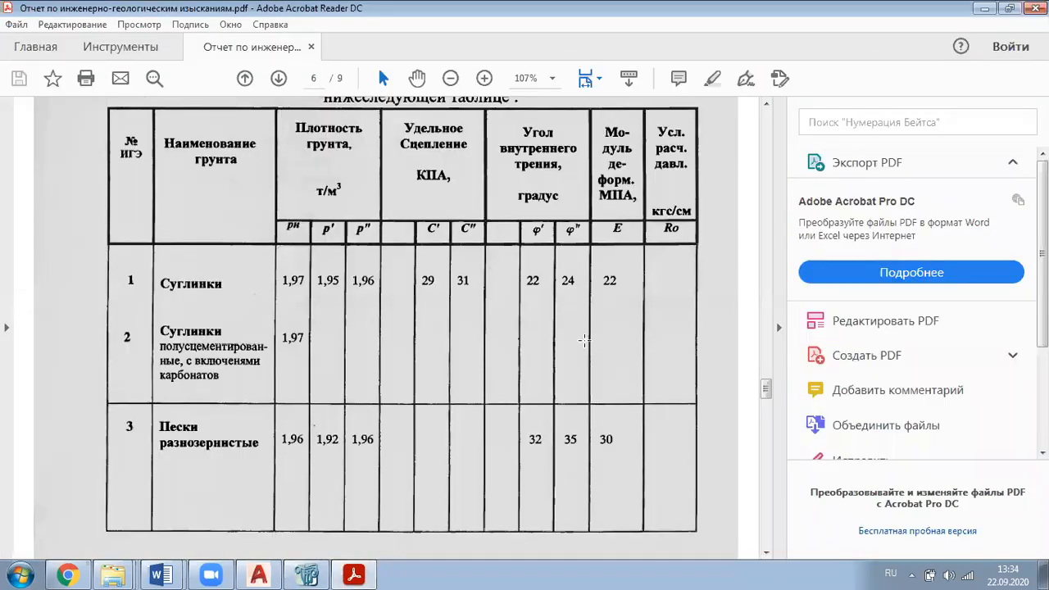
scroll(584, 340, "up", 5)
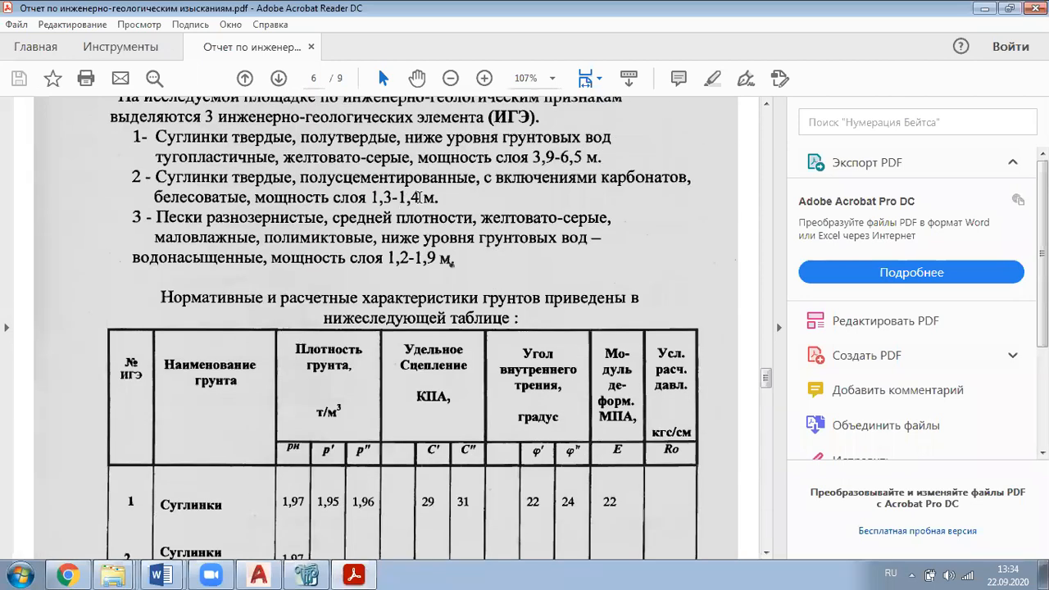
left_click(305, 565)
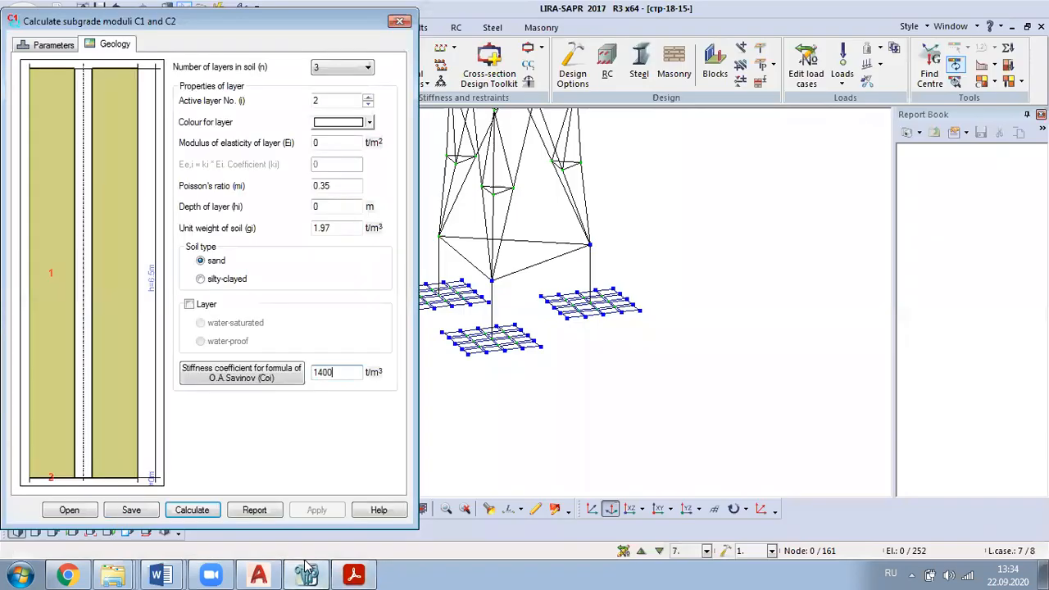
left_click(328, 207)
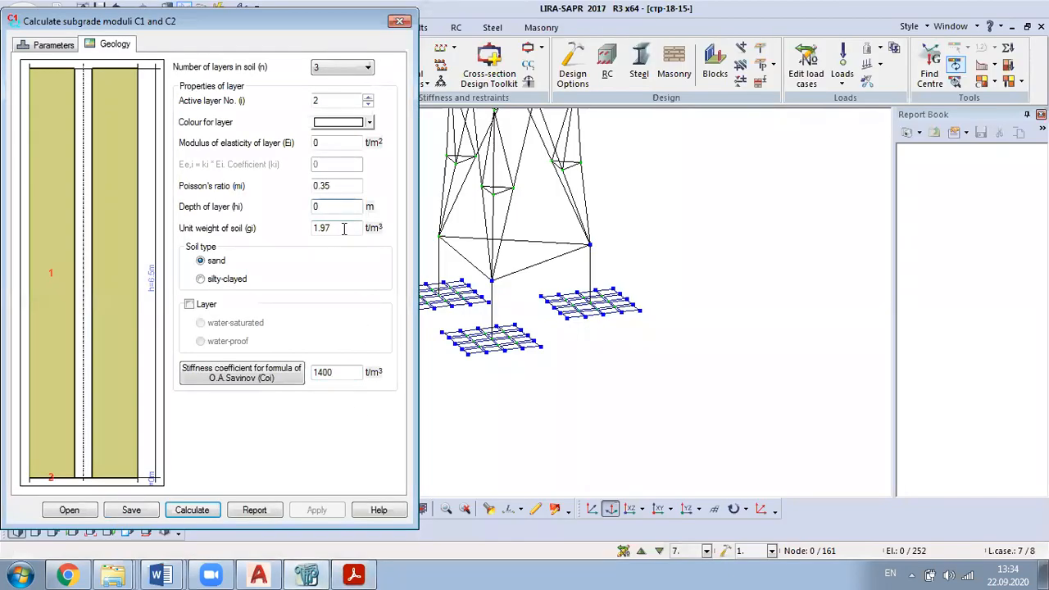
key("BackSpace")
type("1.4")
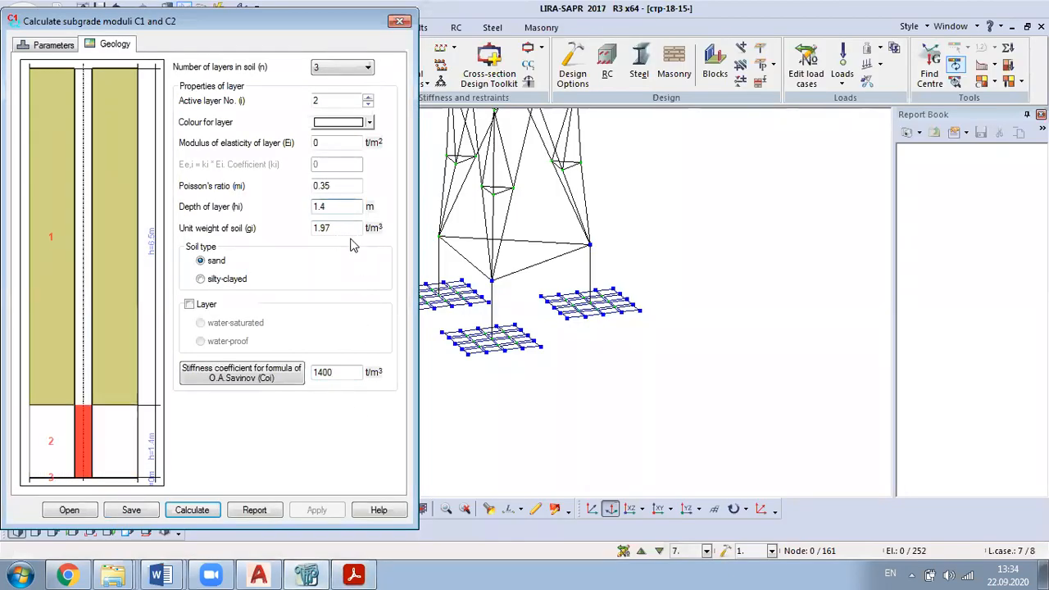
left_click(210, 278)
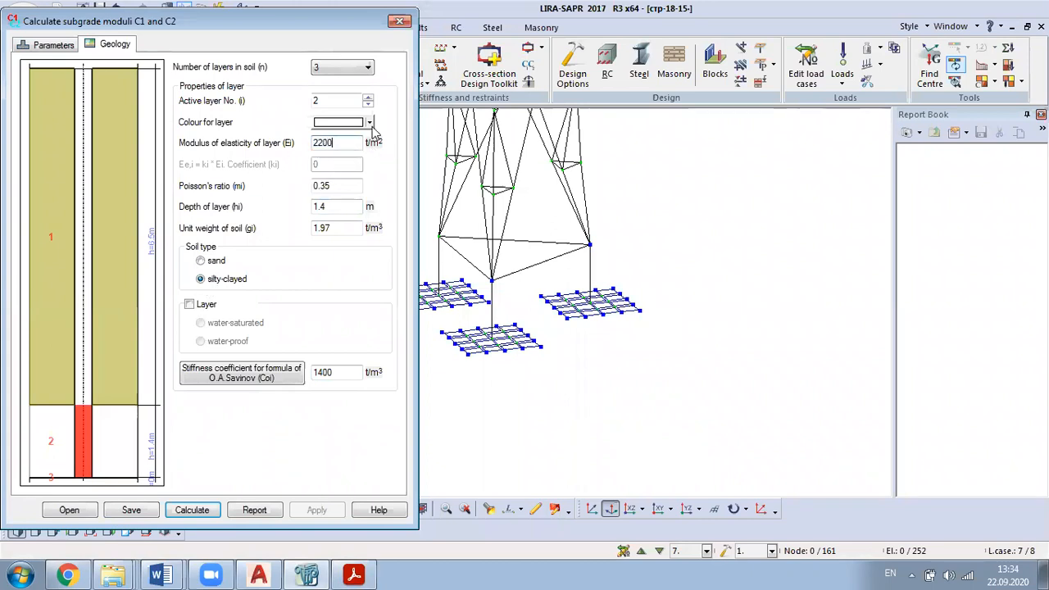
Step: Change soil layer 1's type to silty-clayed and return to layer 2
left_click(368, 98)
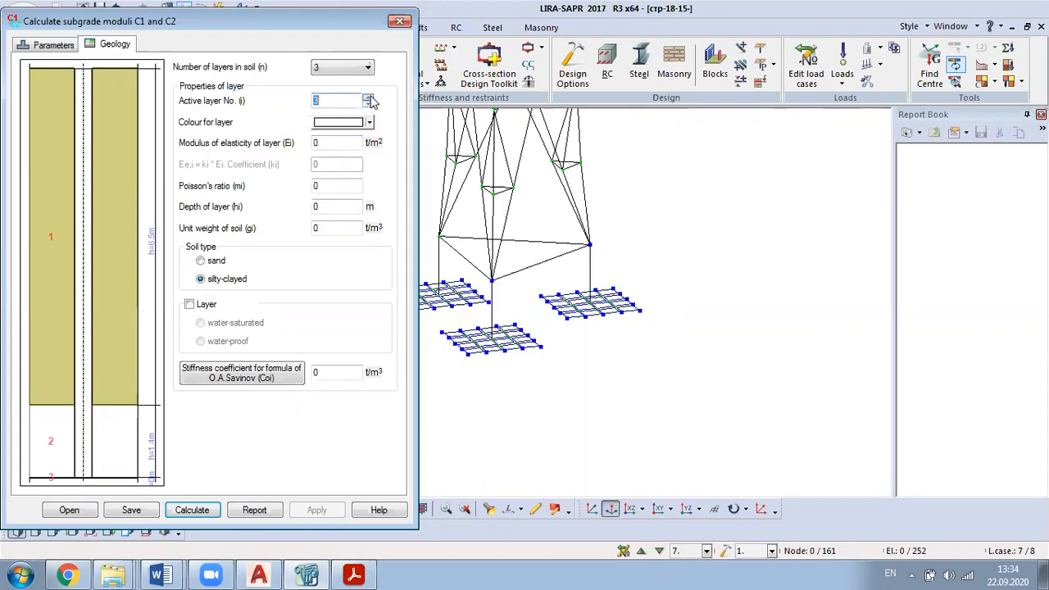
left_click(368, 106)
left_click(368, 106)
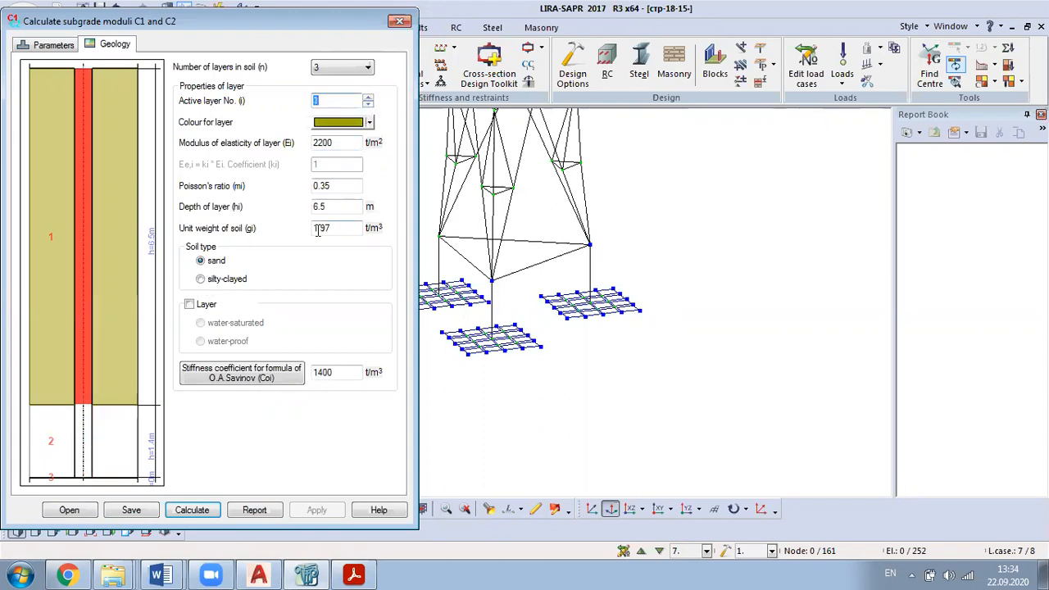
left_click(201, 280)
left_click(368, 98)
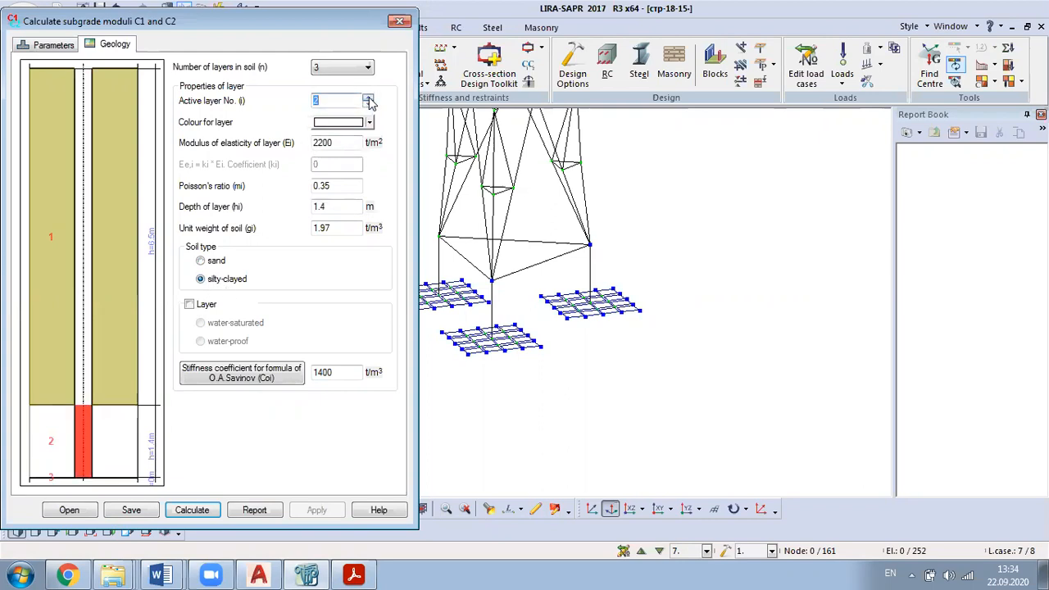
Step: For soil layer 3, set the modulus of elasticity to 3000 t/m² from the PDF report and Poisson's ratio to 0.35
left_click(367, 98)
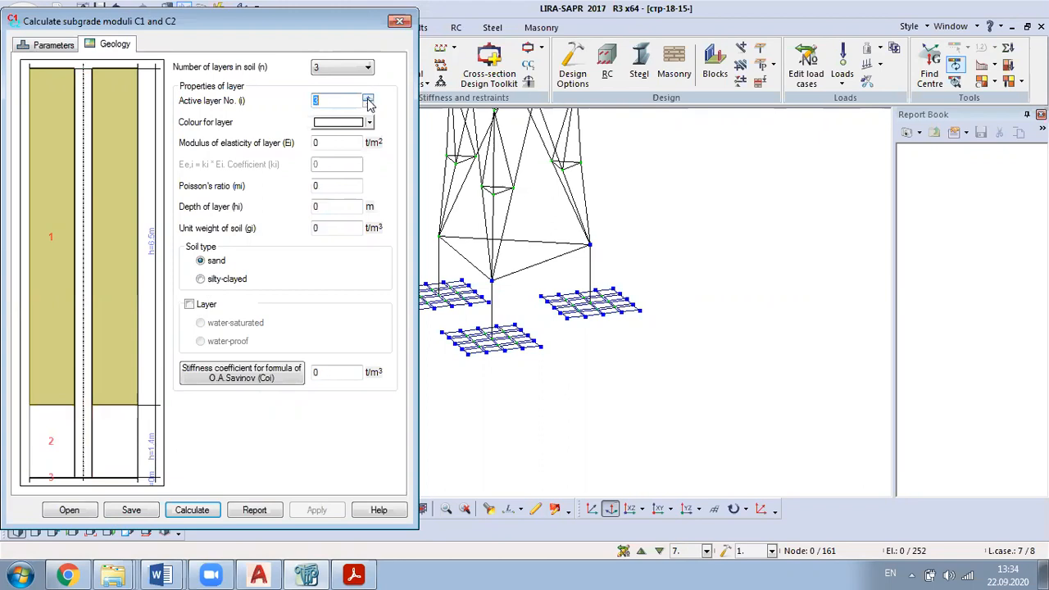
left_click(354, 573)
scroll(226, 403, "down", 10)
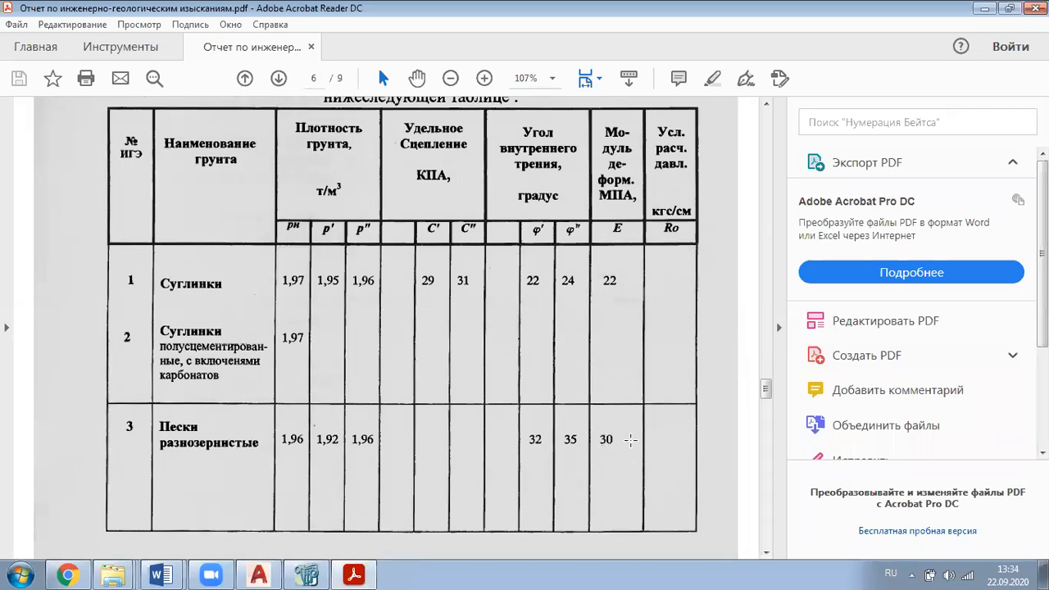
left_click(984, 8)
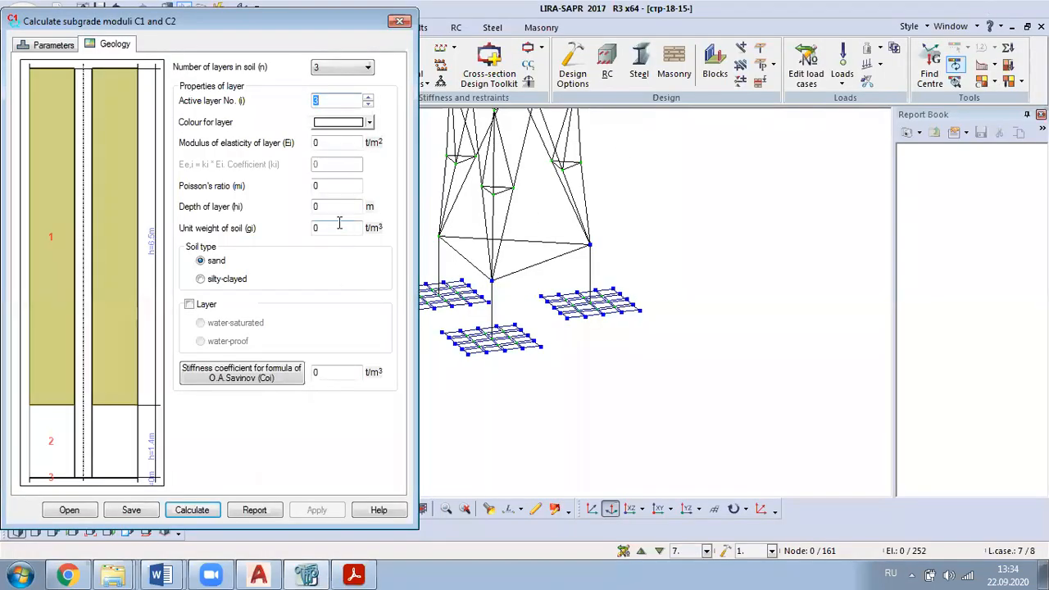
double_click(327, 143)
type("3000")
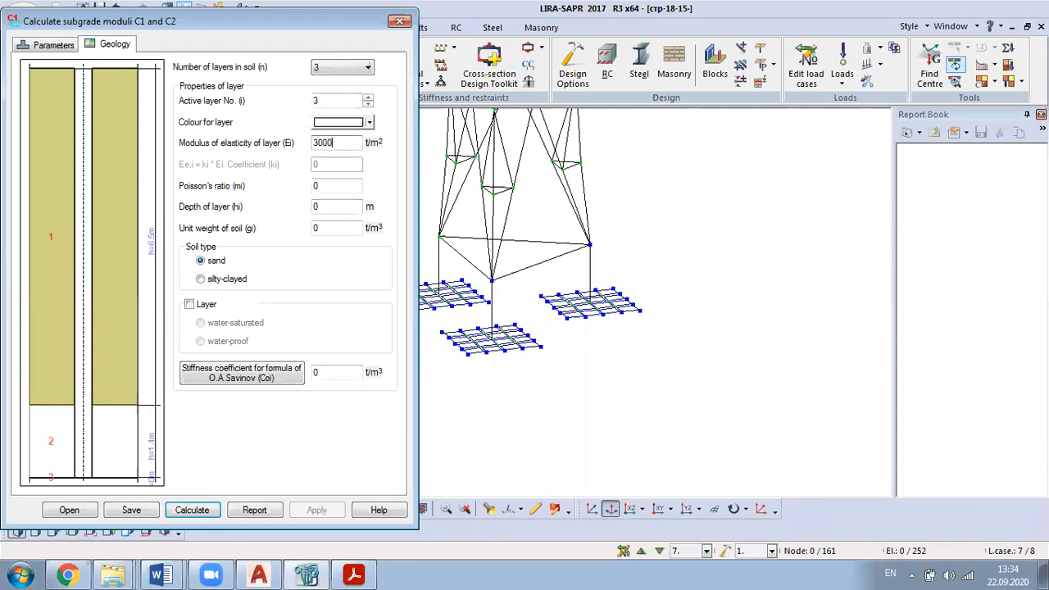
left_click(329, 186)
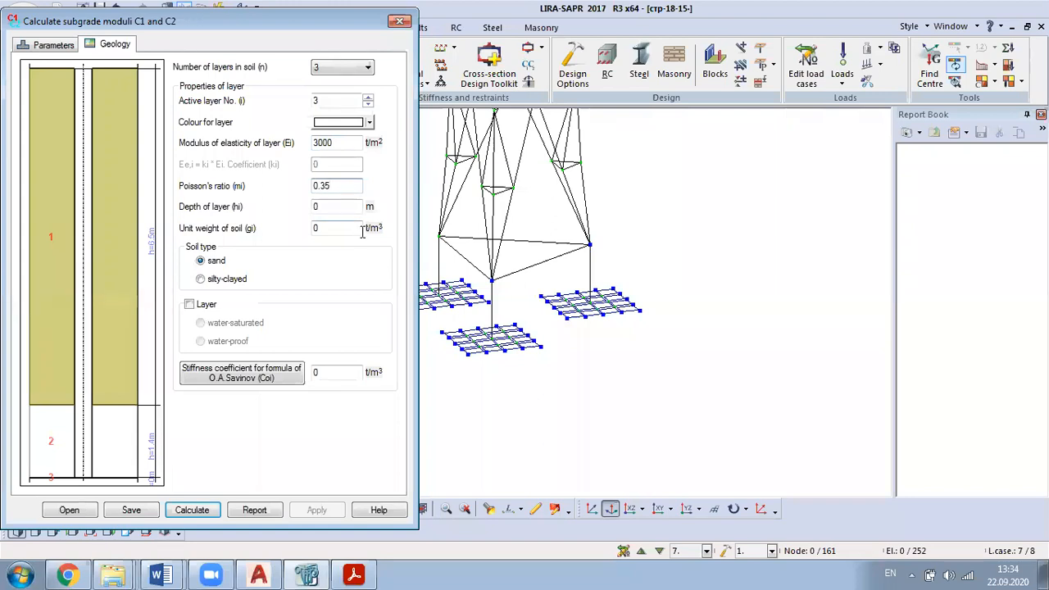
Step: Look up the sand layer's thickness in the PDF report and set layer 3's depth to 1.9 m
left_click(354, 575)
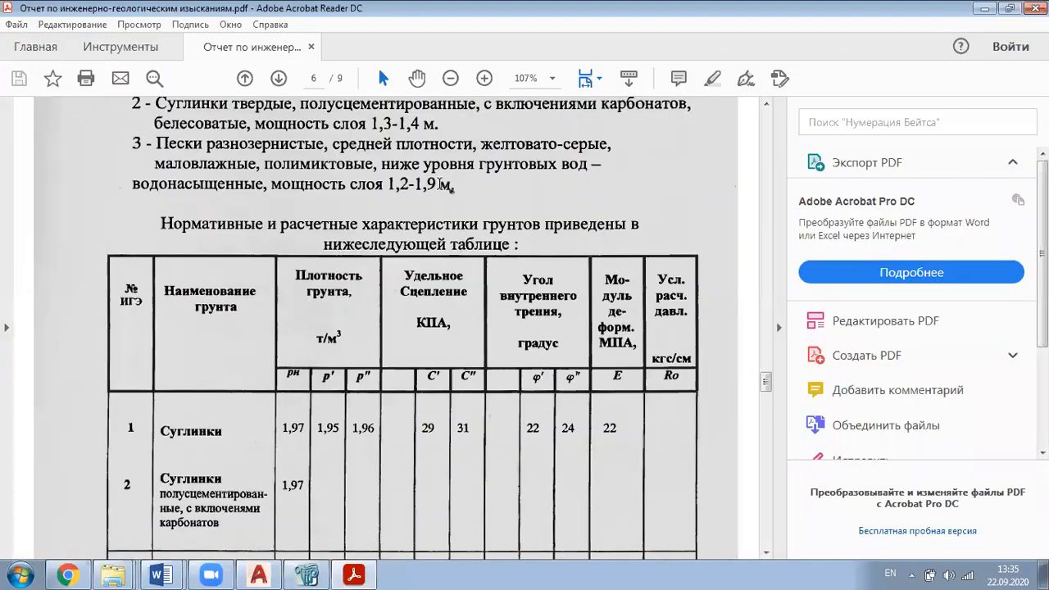
left_click(354, 575)
key("Tab")
type("1")
key("alt+shift")
type(".9")
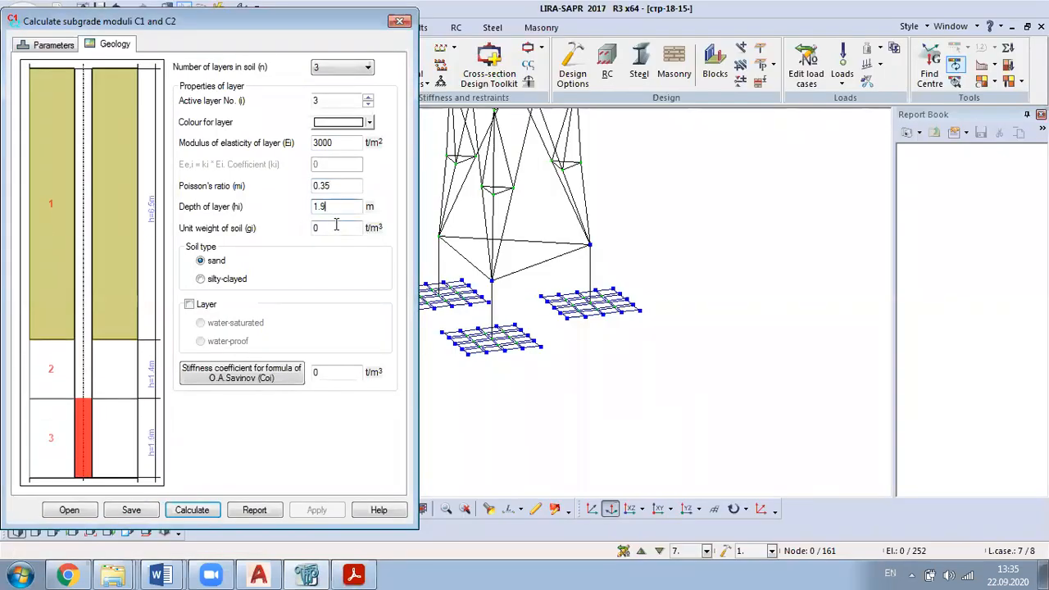
Step: Set layer 3's unit weight to 1.96 t/m³ from the report and its Savinov stiffness coefficient to 1400 t/m³, then try the calculation
left_click(358, 573)
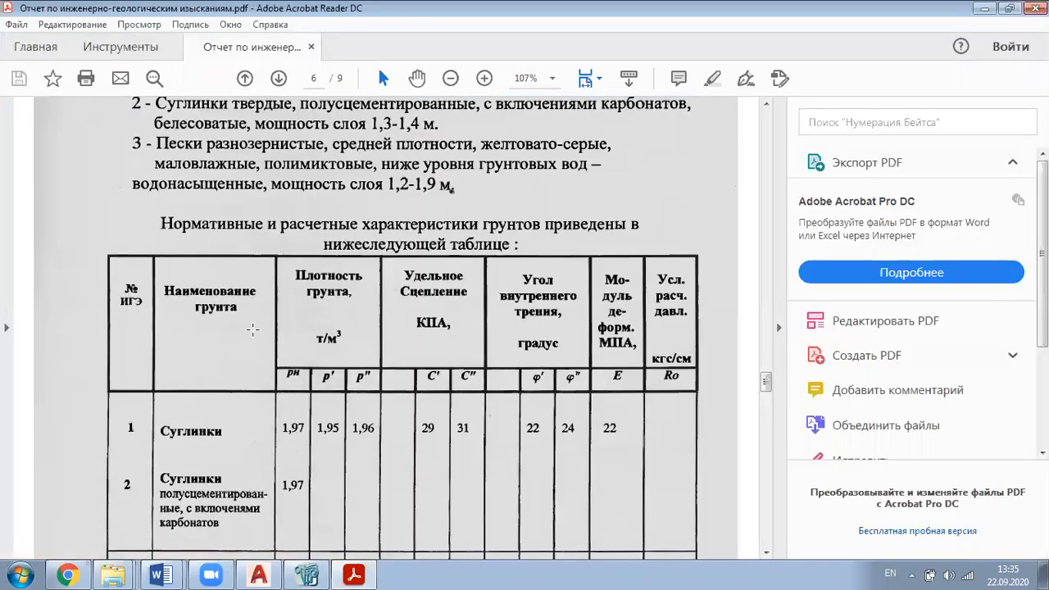
scroll(308, 369, "down", 7)
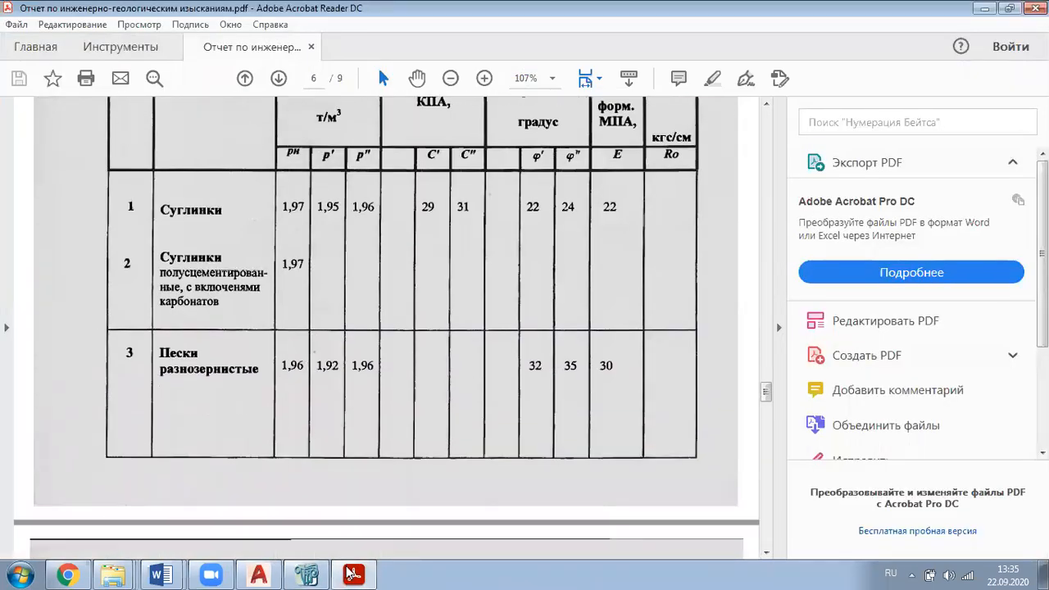
left_click(354, 574)
key("Tab")
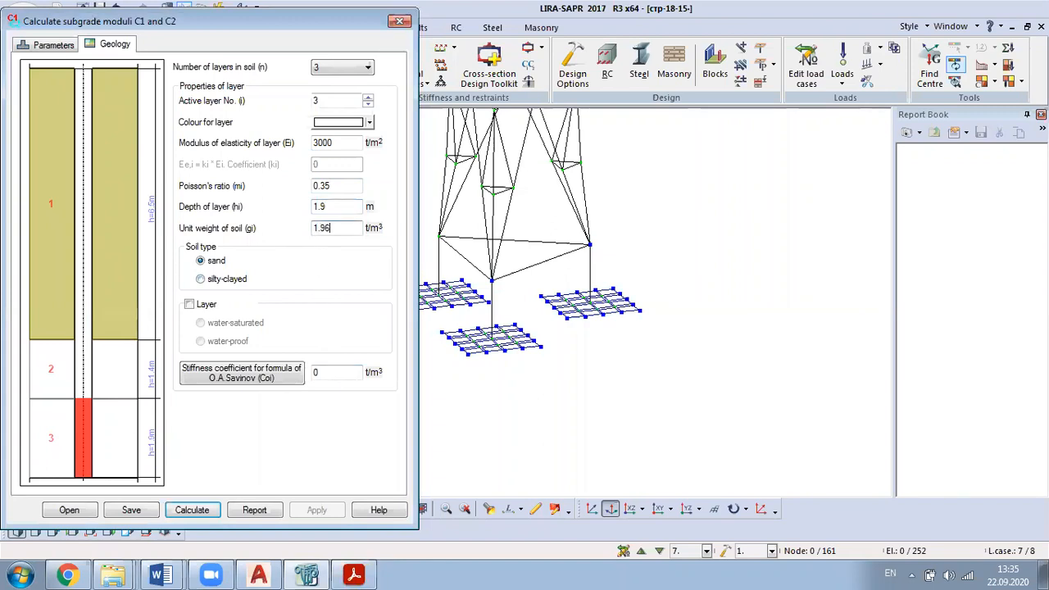
double_click(332, 372)
type("14")
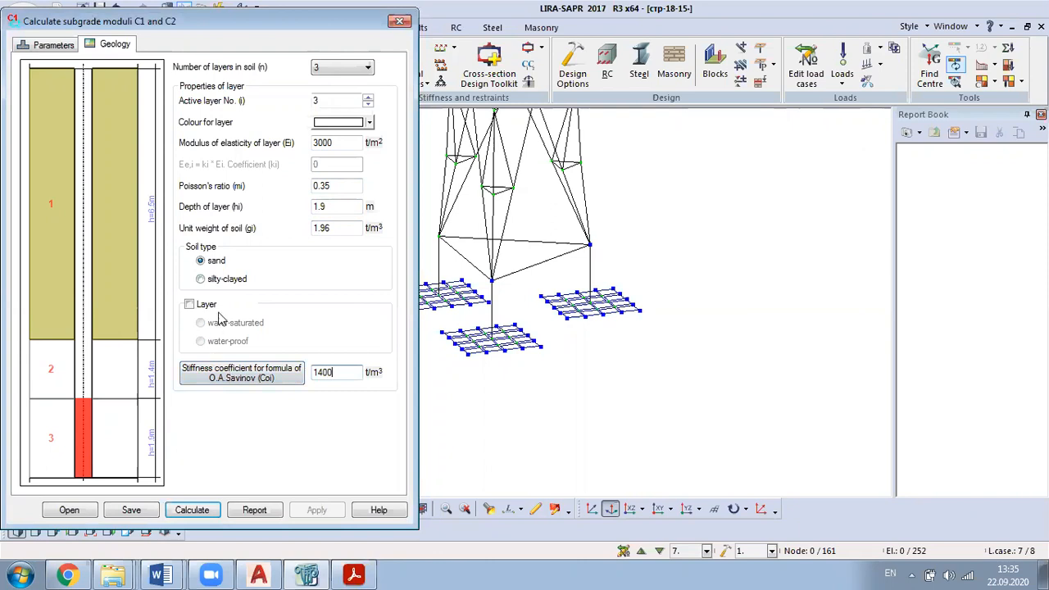
type("00")
key("Return")
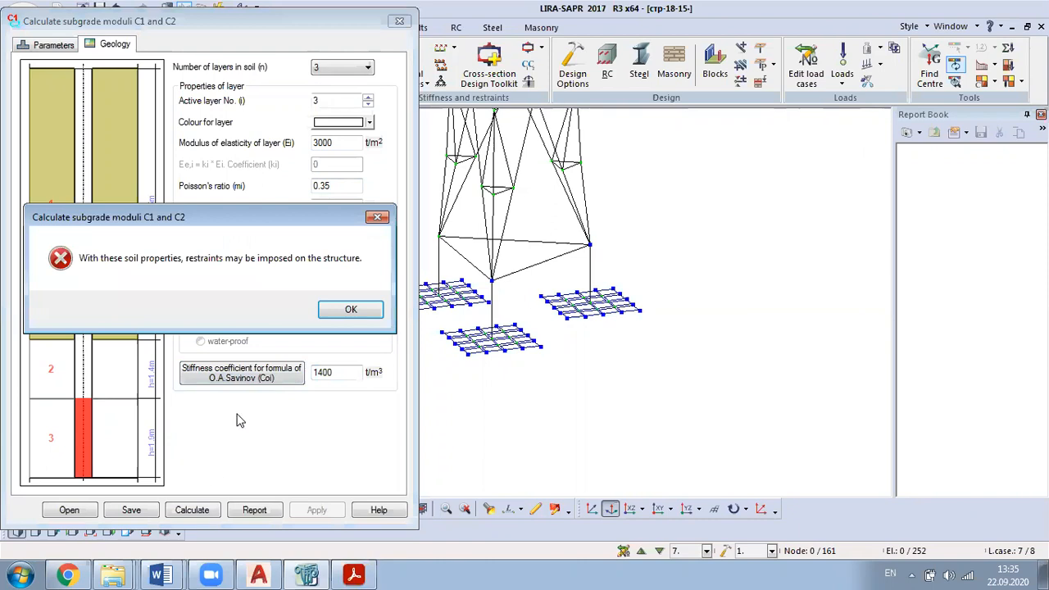
left_click(351, 310)
Step: Set the vertical load on the foundation to 50 t and calculate the subgrade moduli
left_click(51, 51)
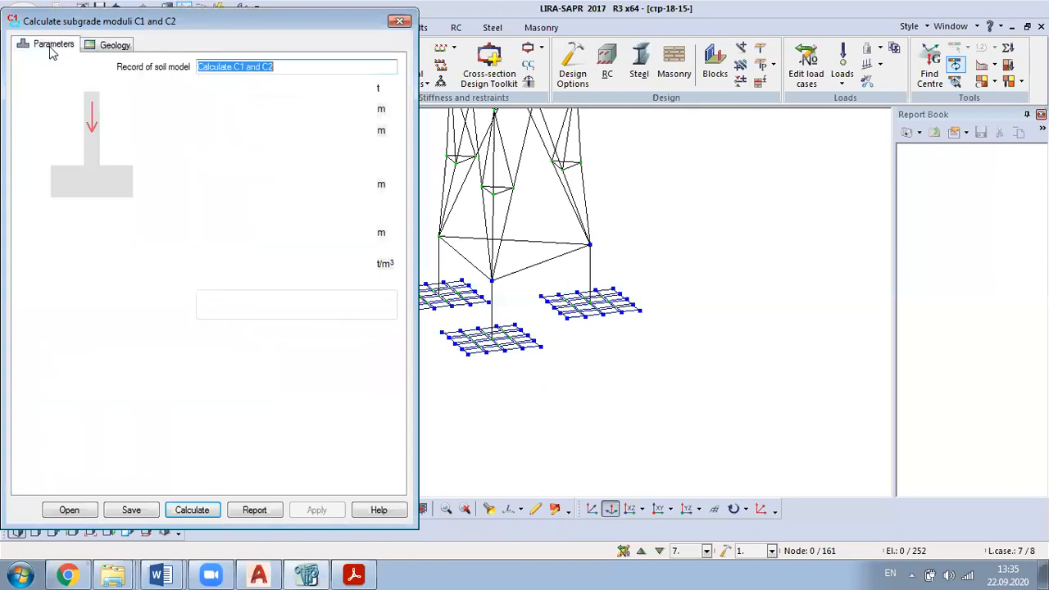
left_click_drag(343, 85, 285, 80)
type("50")
left_click(204, 507)
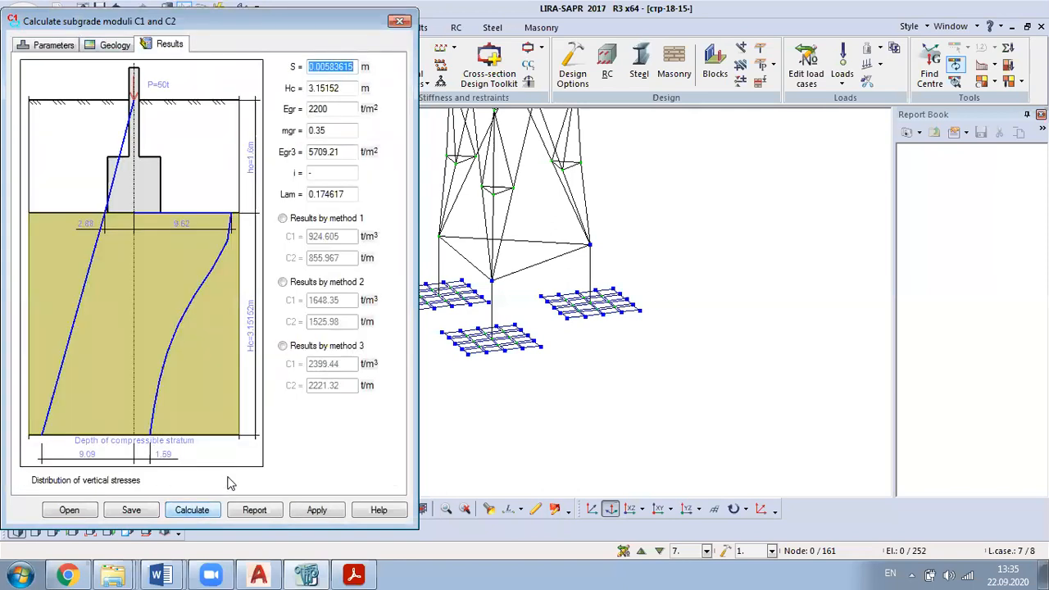
Step: Change the vertical load to 15 t and recalculate the subgrade moduli
left_click(70, 45)
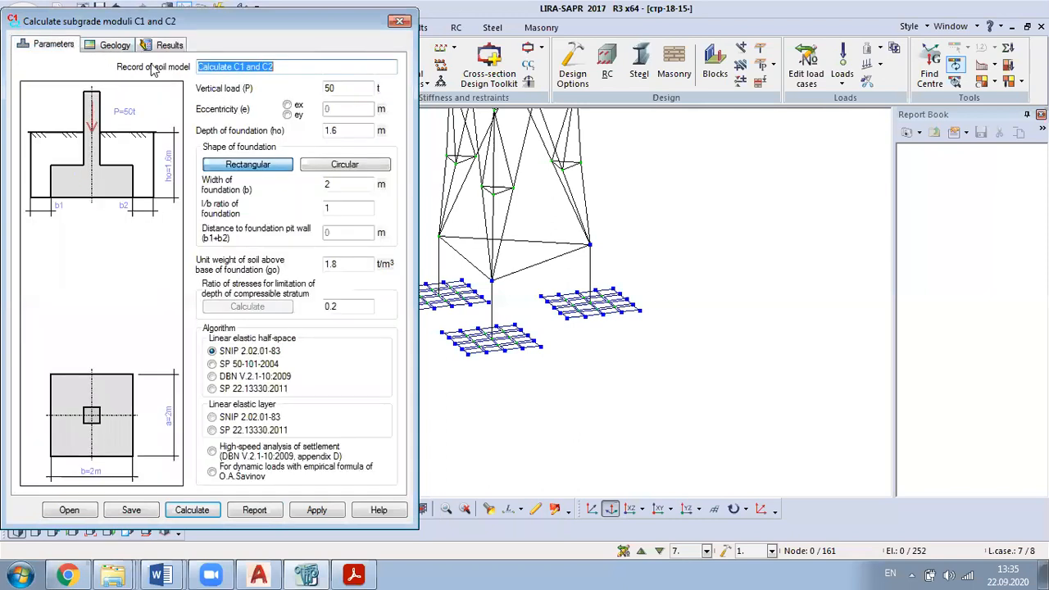
double_click(345, 87)
type("15")
key("Return")
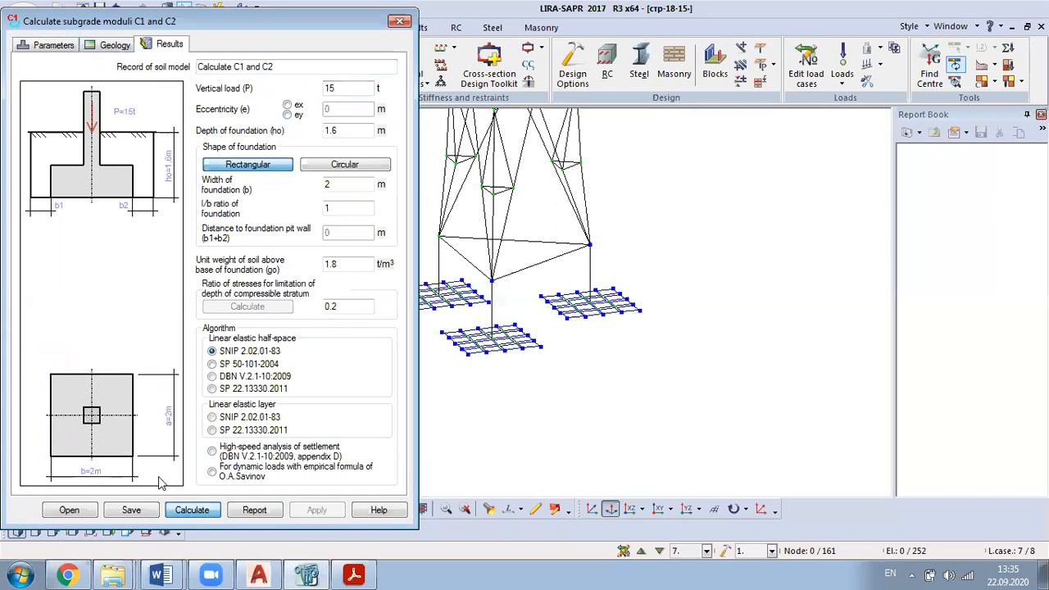
Step: Try calculating the subgrade moduli with a vertical load of 10 t
left_click(56, 44)
type("10")
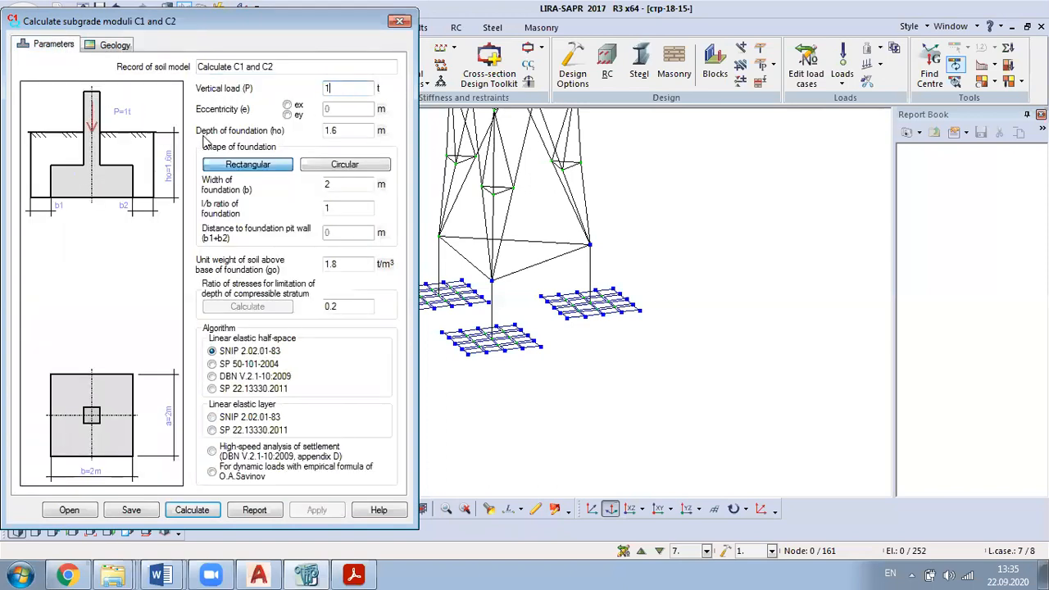
key("Return")
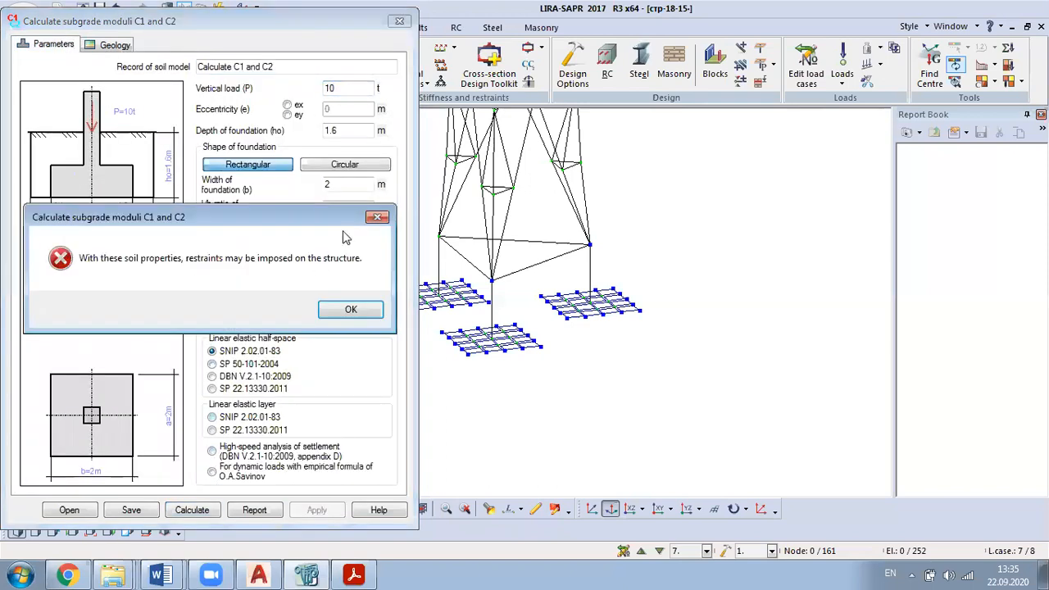
left_click(363, 309)
Step: Set the vertical load back to 15 t and calculate C1 and C2 again
left_click_drag(336, 89, 308, 95)
type("15")
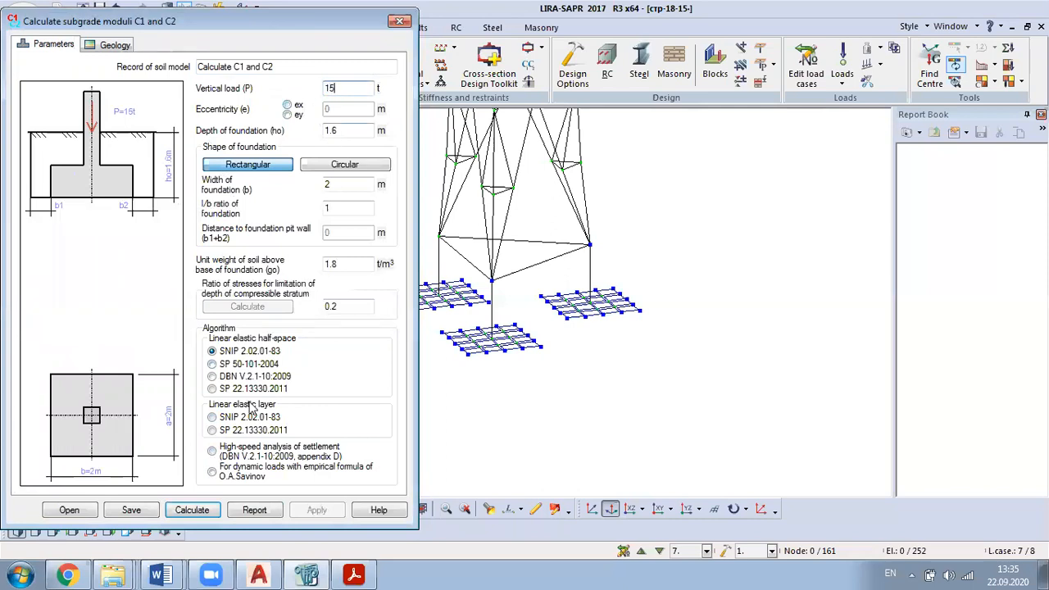
key("Return")
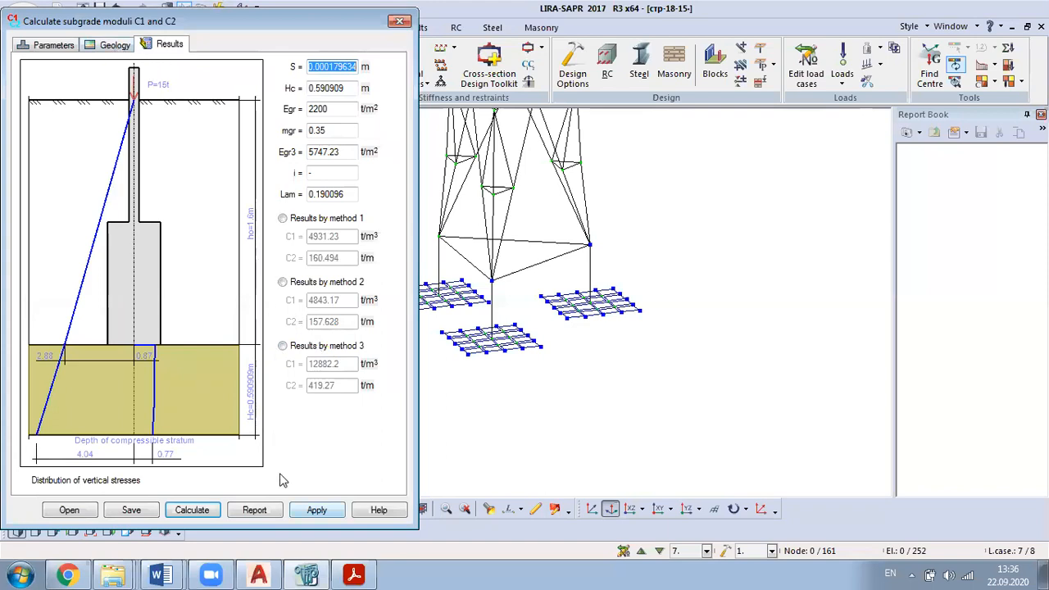
Step: Choose the results by method 2 and apply their C1 and C2 values to the moduli definition
left_click(316, 510)
left_click(348, 310)
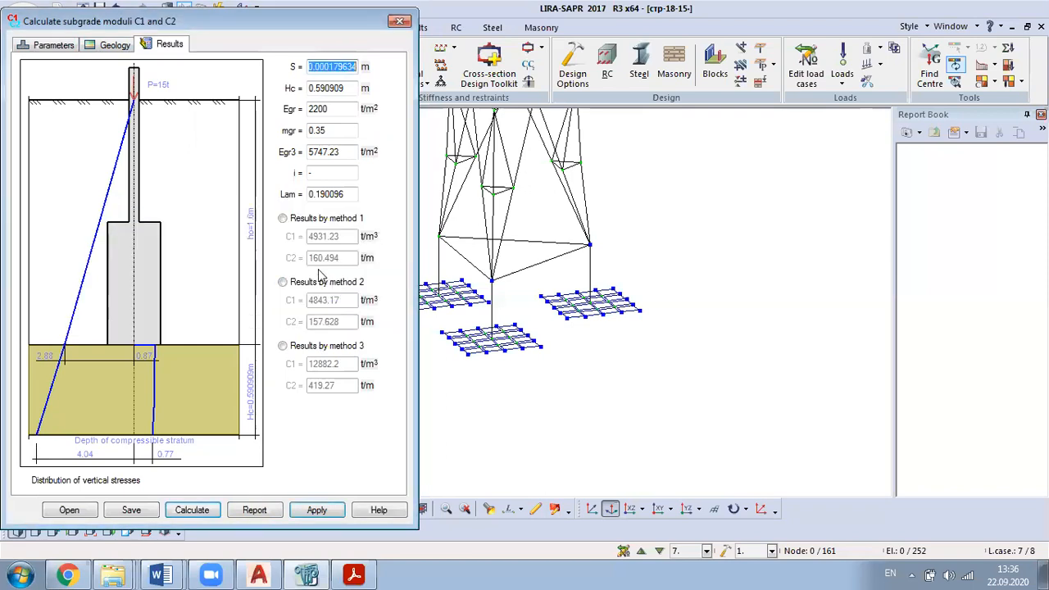
left_click(282, 217)
left_click(282, 282)
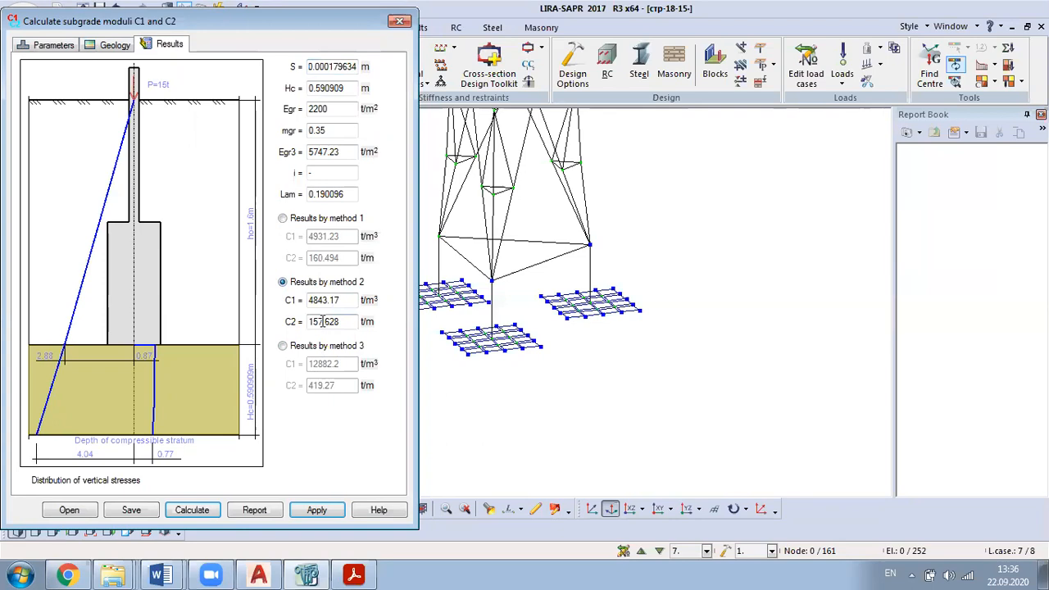
left_click(316, 510)
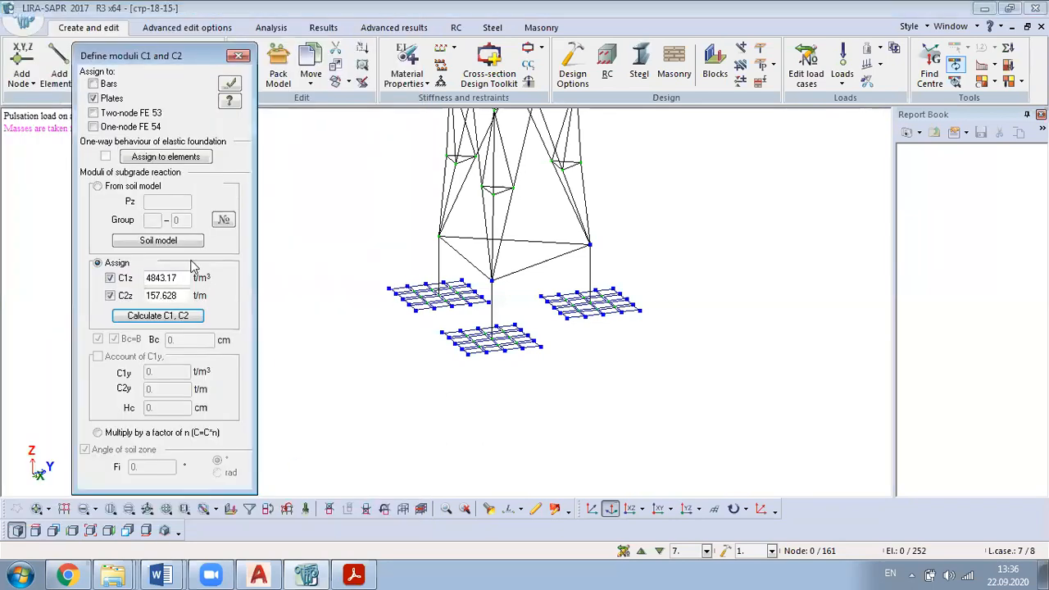
Step: Assign one-way elastic foundation behaviour to all plates of the three foundations and try to apply moduli C1z 4843.17 and C2z 157.628
left_click(195, 158)
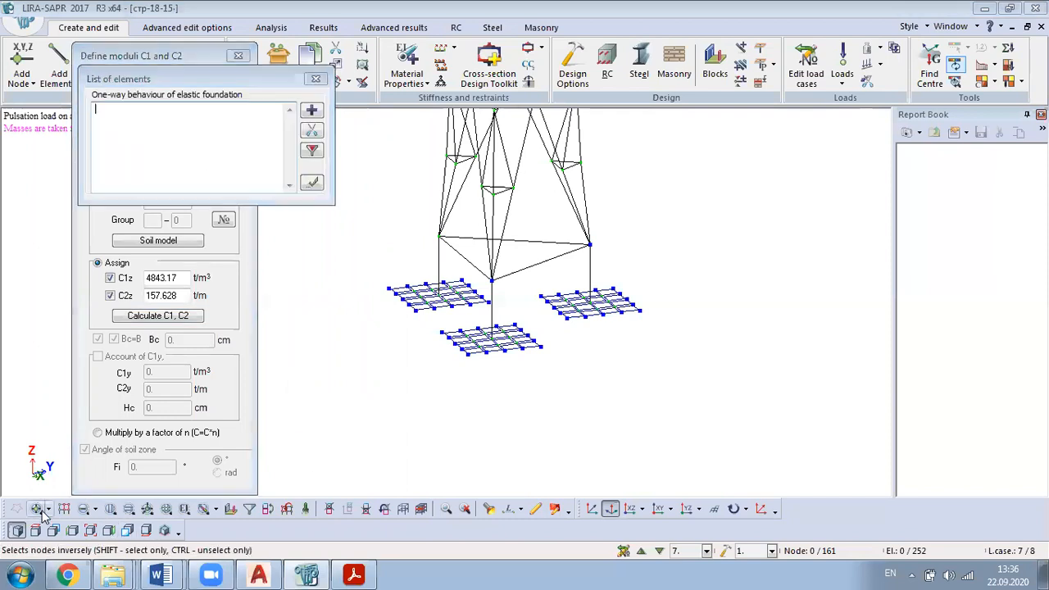
left_click(40, 509)
left_click(83, 509)
middle_click_drag(494, 385, 511, 297)
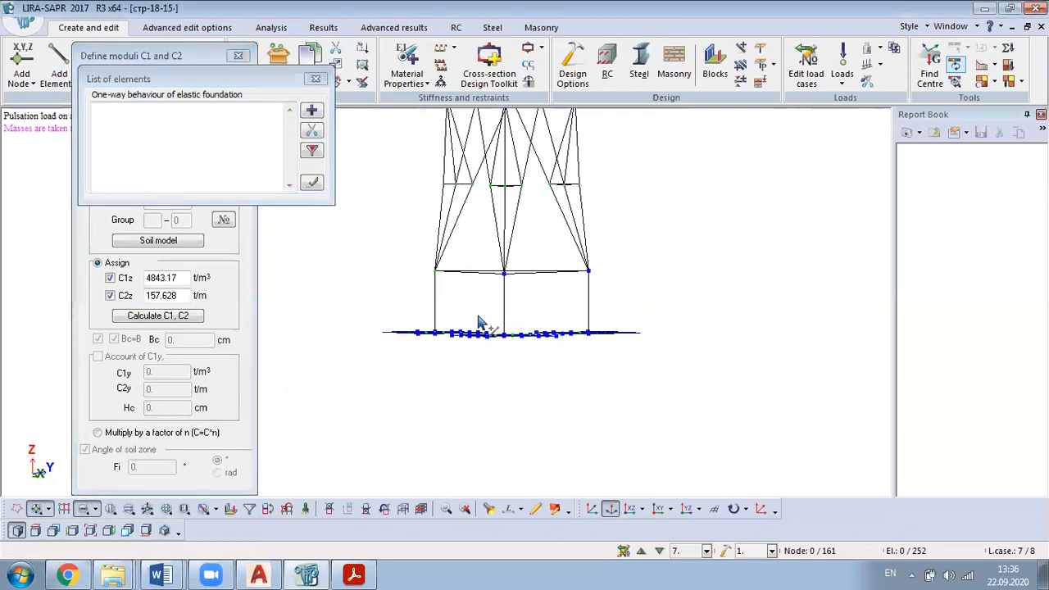
left_click_drag(351, 305, 735, 437)
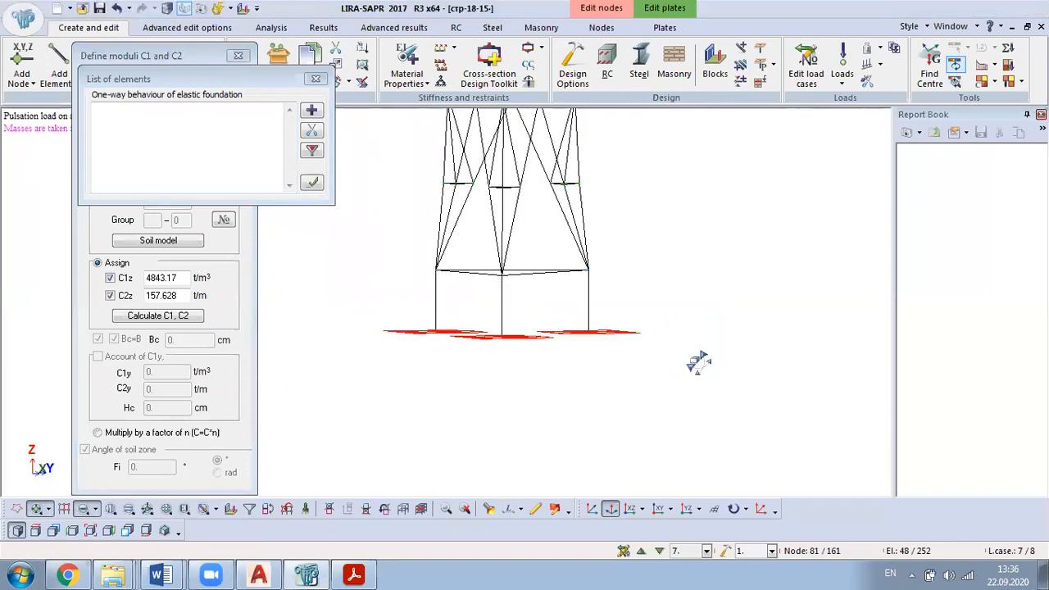
middle_click_drag(698, 361, 627, 422)
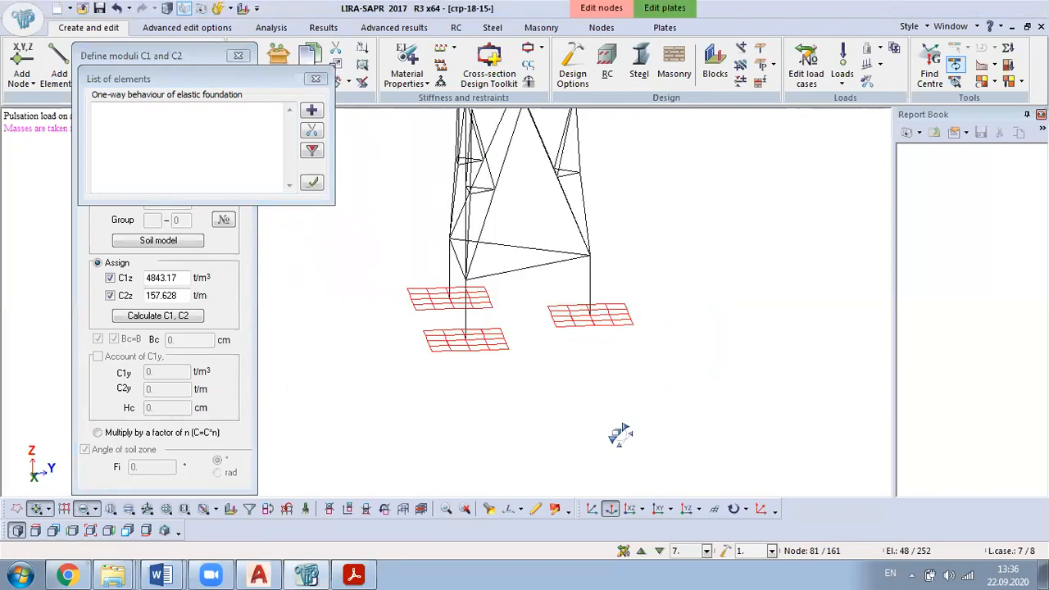
left_click(311, 114)
left_click(312, 182)
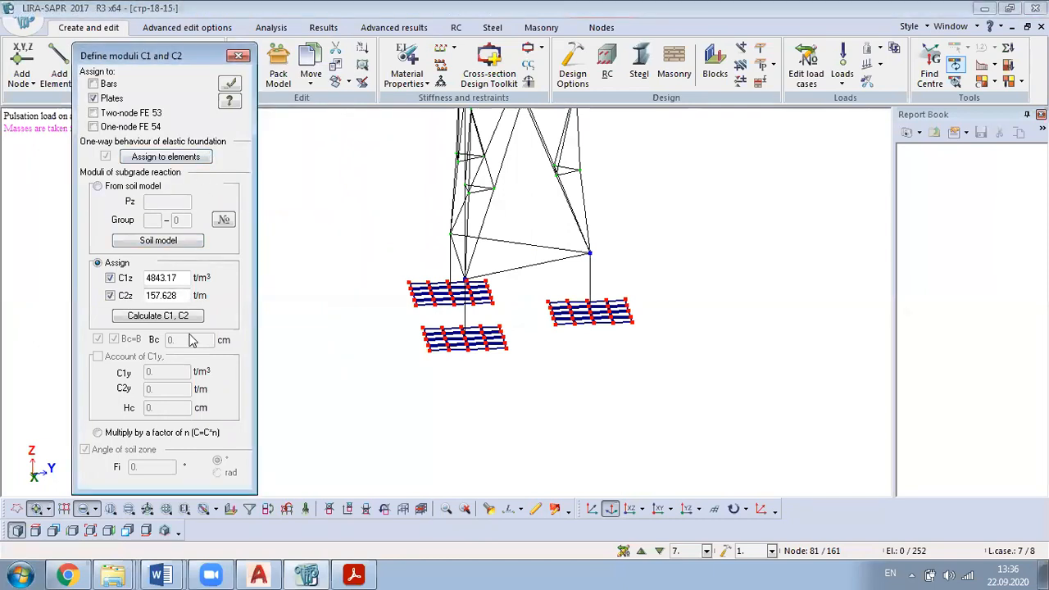
left_click(231, 86)
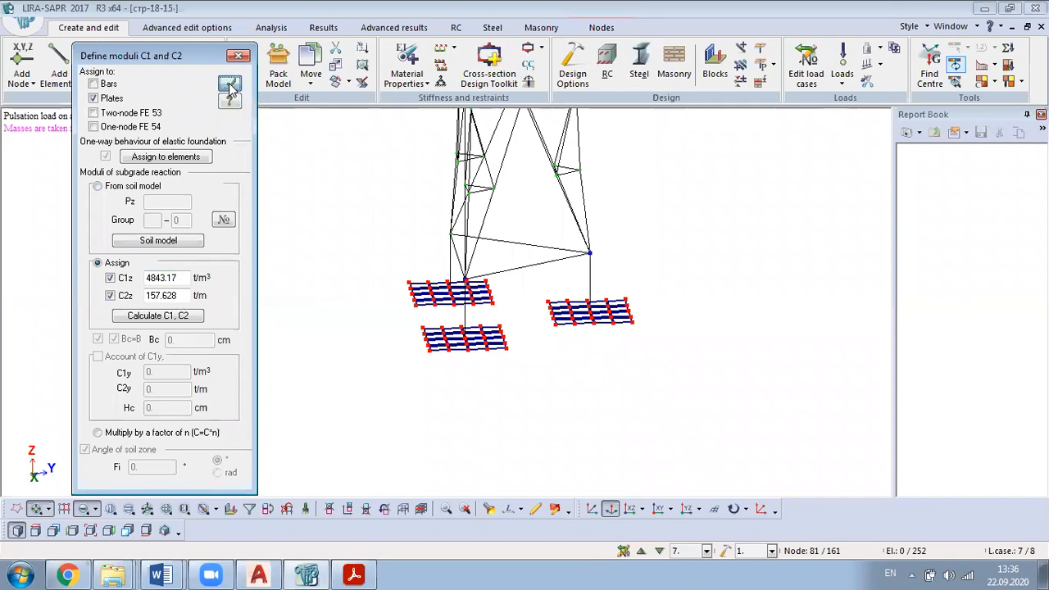
Step: Check the moduli of subgrade reaction in the properties of a corner plate of the nearest foundation
scroll(435, 360, "up", 4)
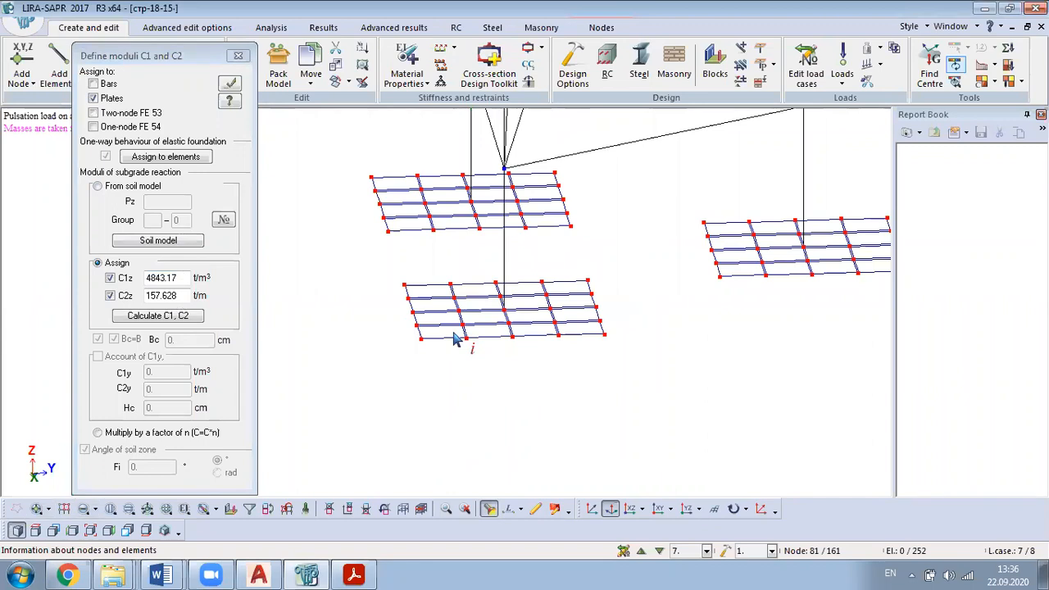
left_click(455, 340)
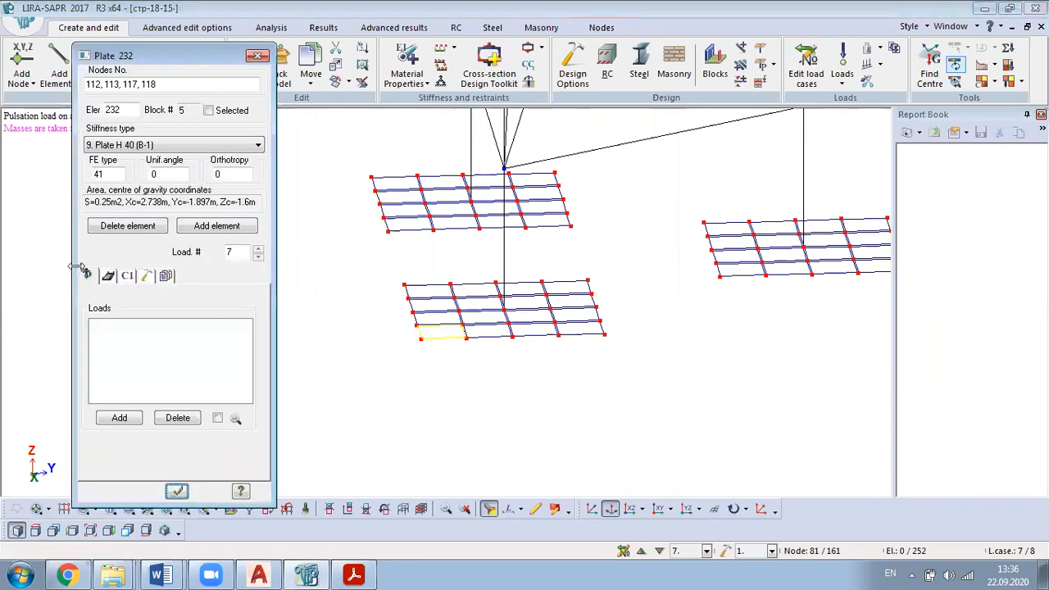
left_click(127, 277)
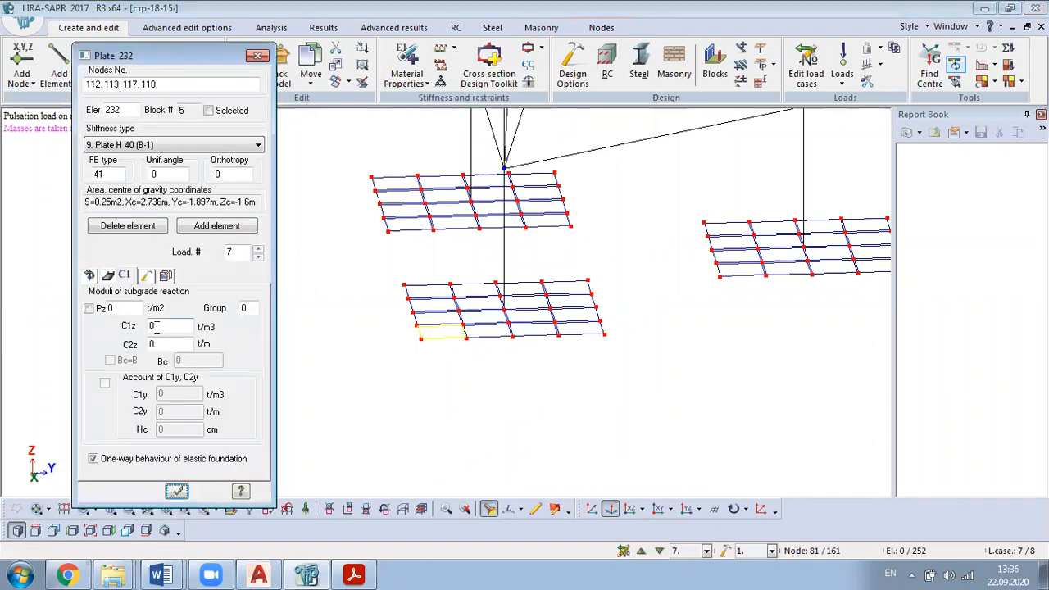
left_click(258, 56)
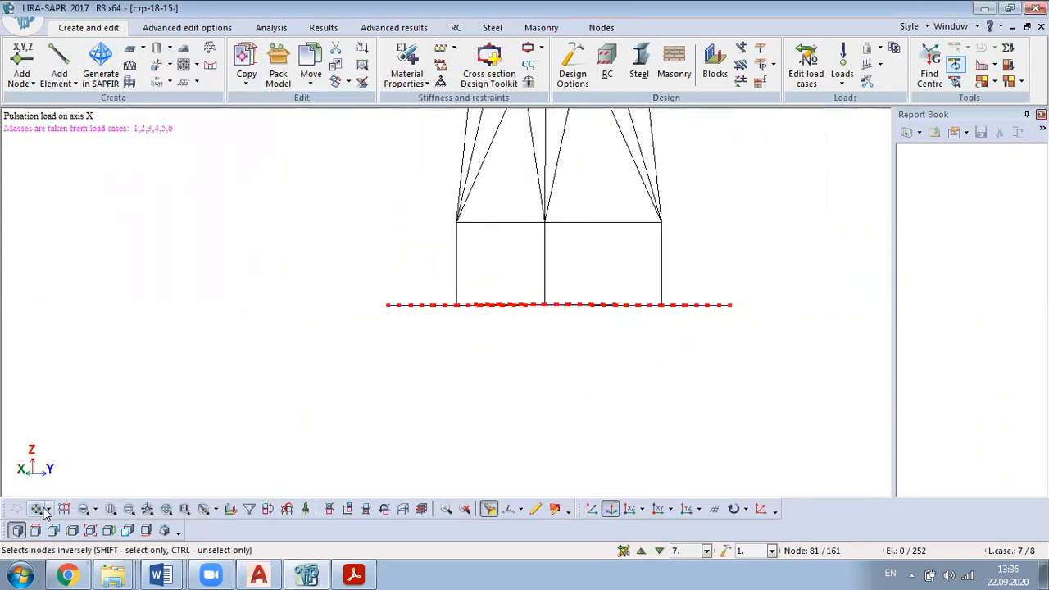
Step: Select all the plates of the three foundations at the tower base
left_click(81, 513)
middle_click_drag(660, 370, 573, 378)
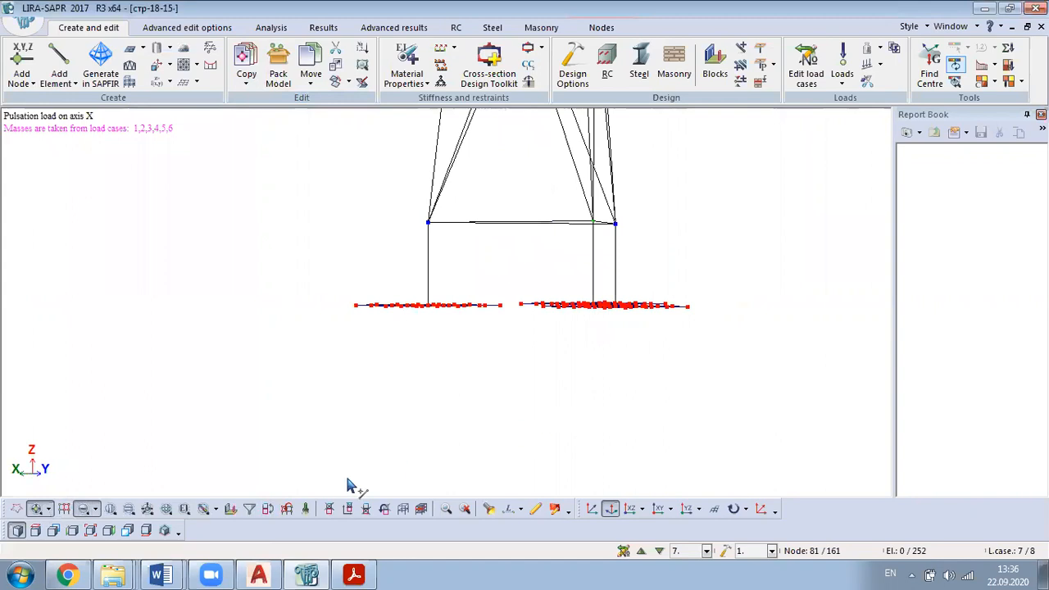
left_click_drag(295, 262, 690, 382)
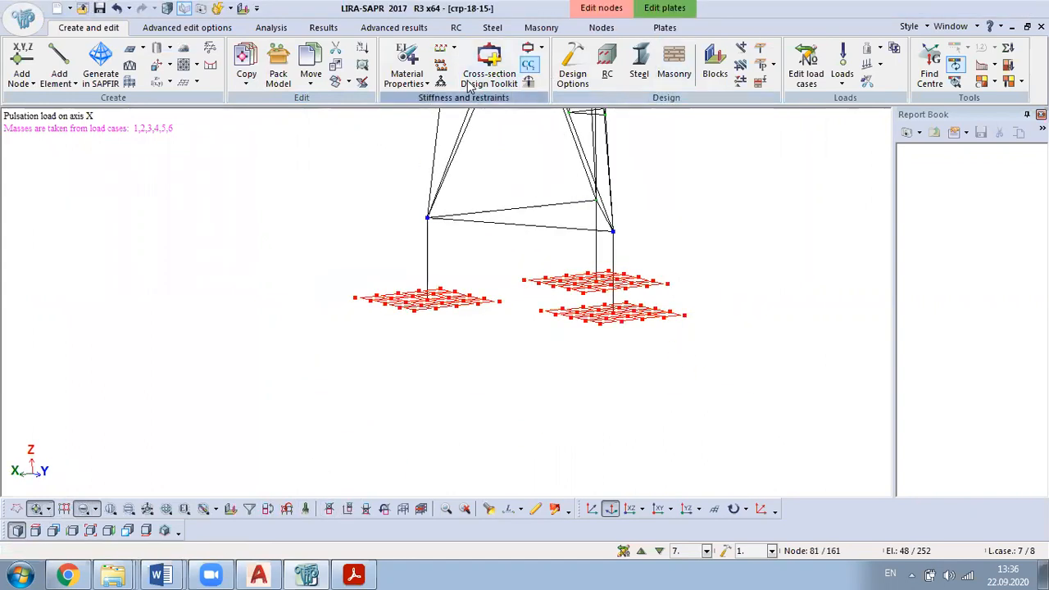
Step: Recalculate C1 and C2 from the saved soil record and apply the method 2 results to the moduli definition
left_click(528, 65)
left_click(158, 317)
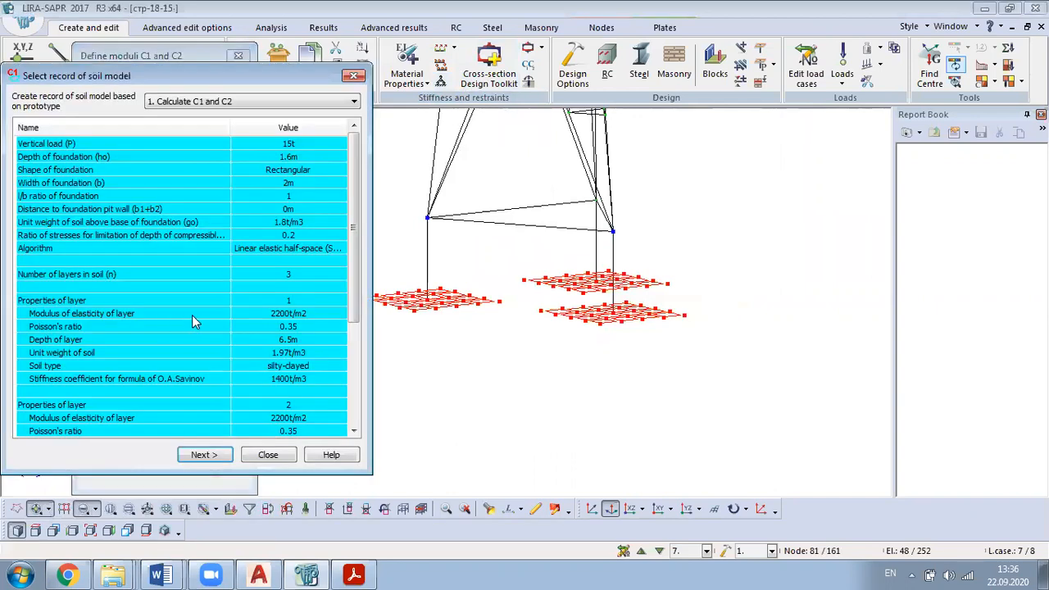
left_click(205, 456)
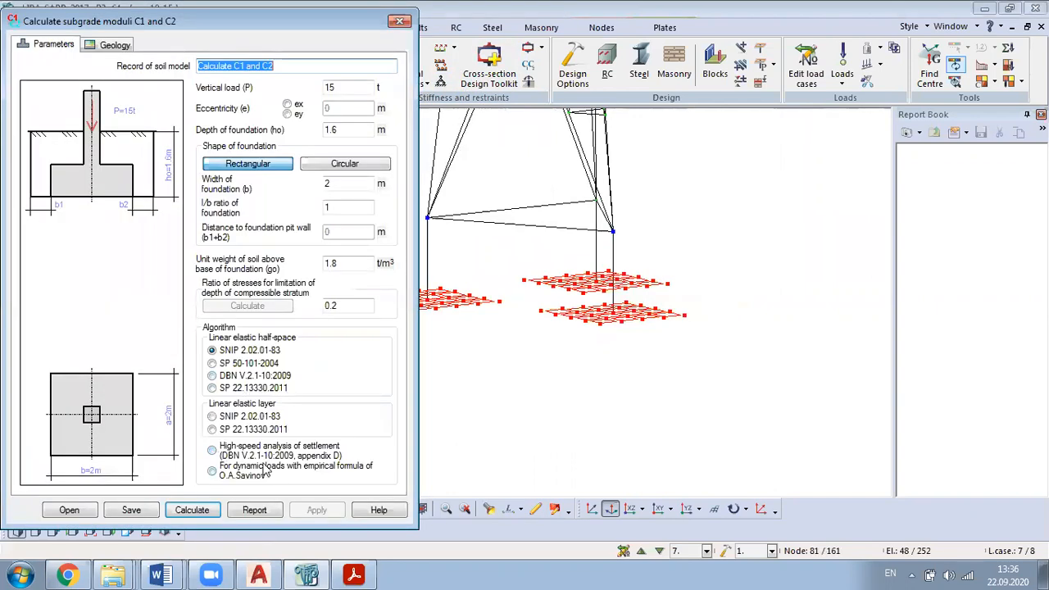
key("Return")
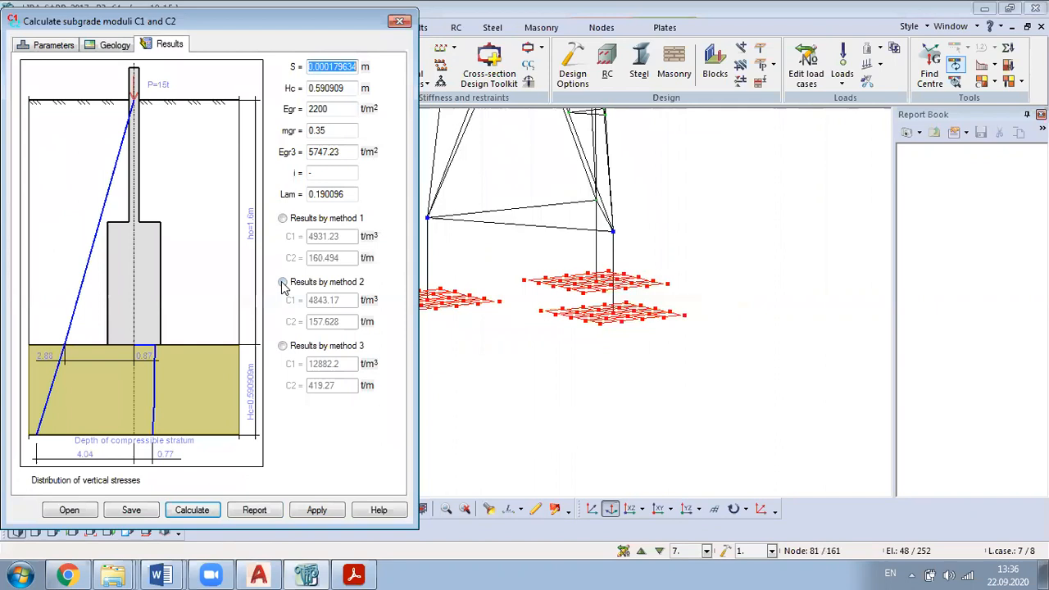
left_click(283, 282)
left_click(316, 509)
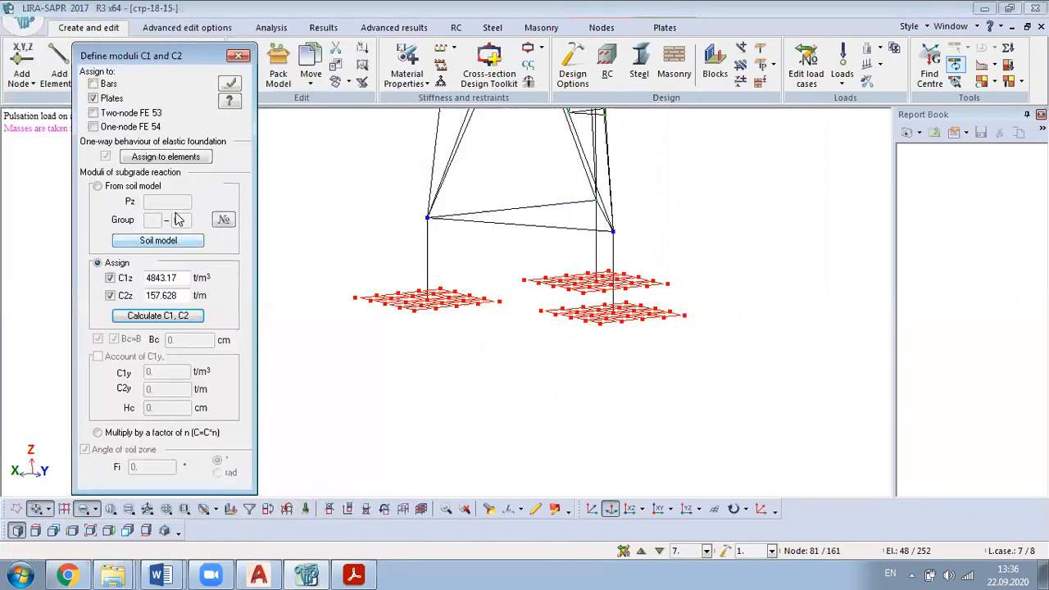
Step: Give the selected foundation plates one-way elastic foundation behaviour and assign moduli C1z 4843.17 and C2z 157.628 to them
left_click(166, 157)
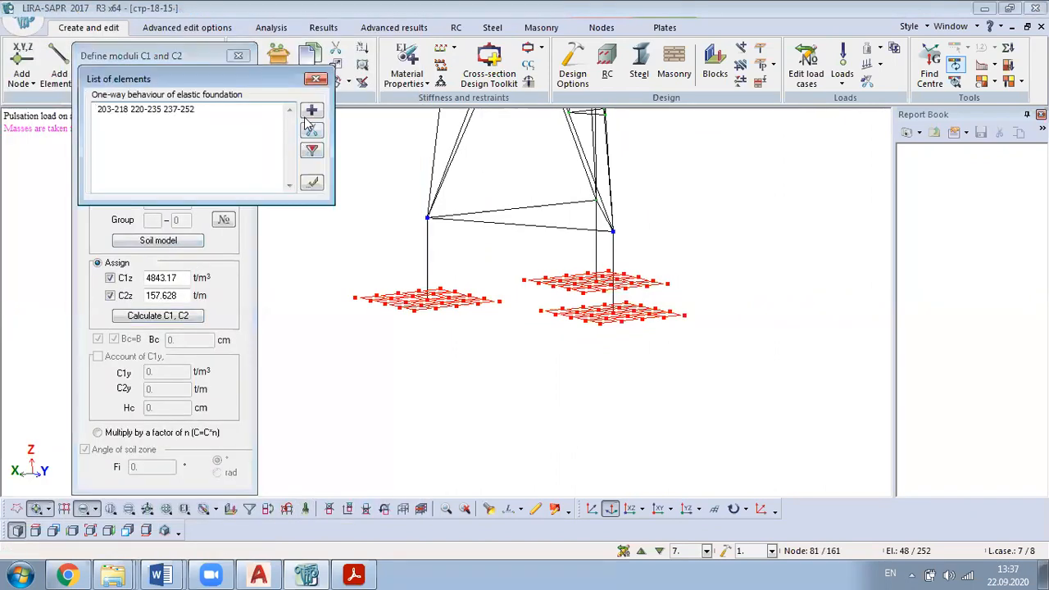
left_click(315, 185)
left_click(230, 82)
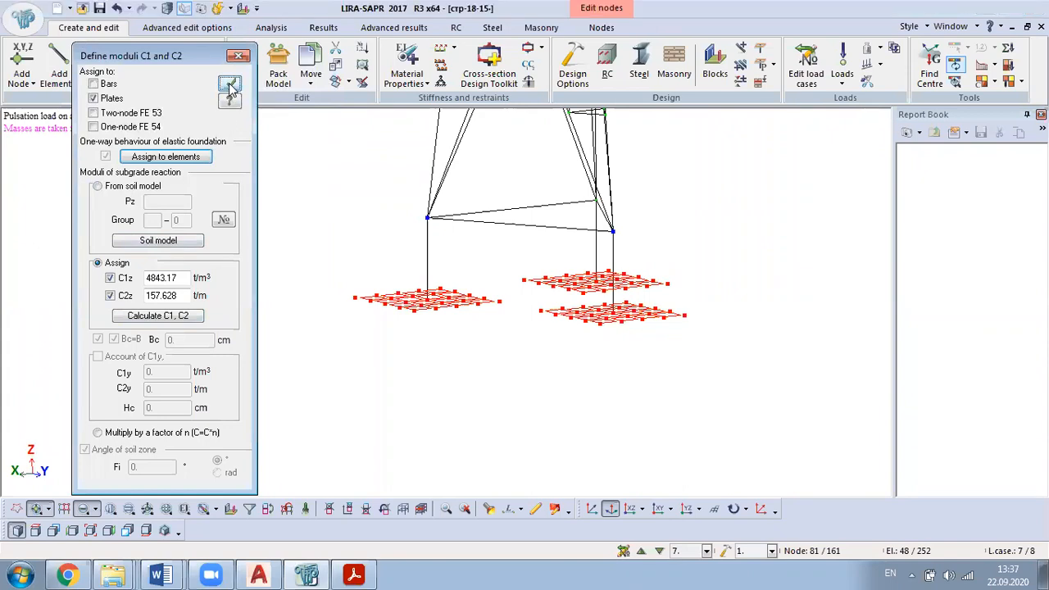
Step: Check the subgrade reaction moduli and one-way foundation behaviour in the properties of an edge plate of a foundation
scroll(417, 299, "up", 5)
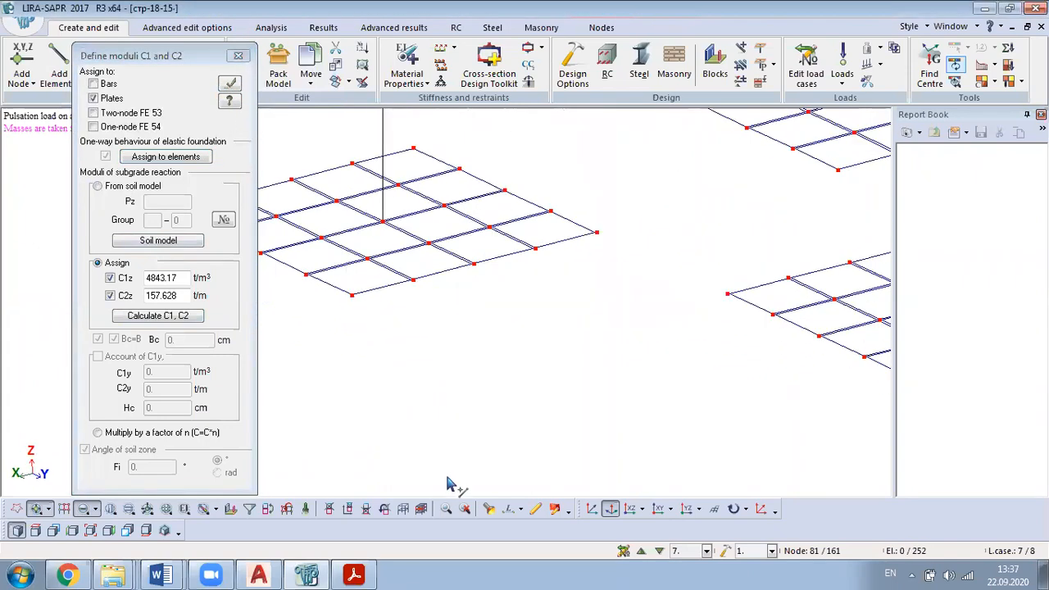
left_click(412, 270)
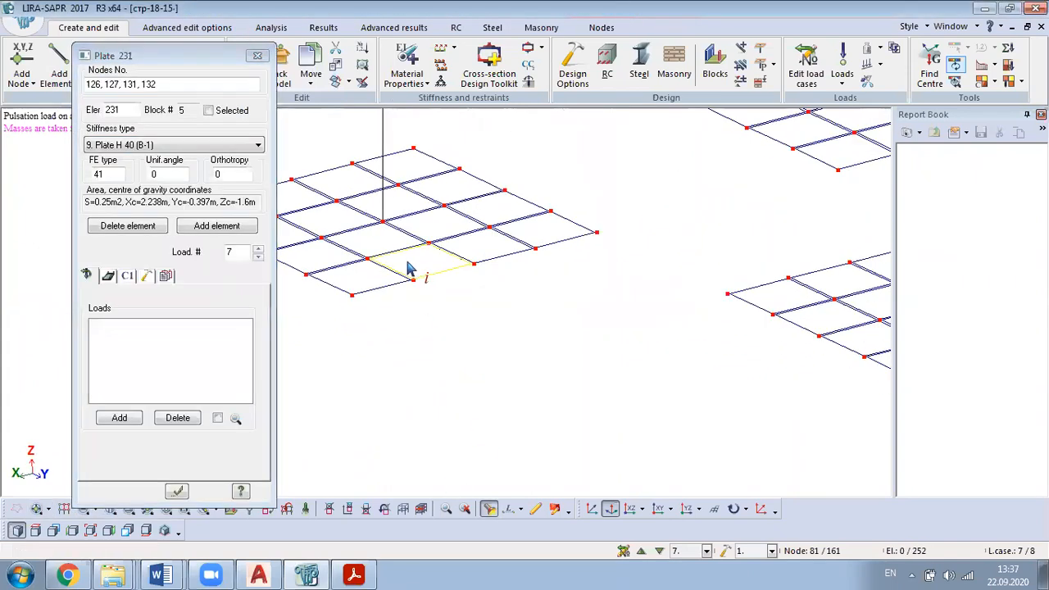
left_click(133, 276)
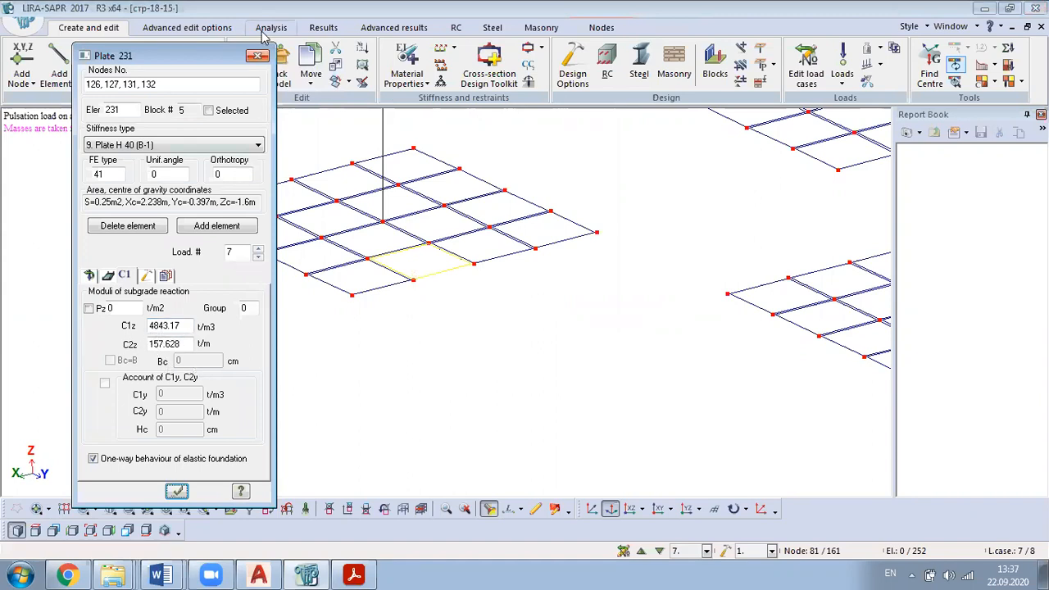
left_click(259, 57)
scroll(332, 358, "down", 5)
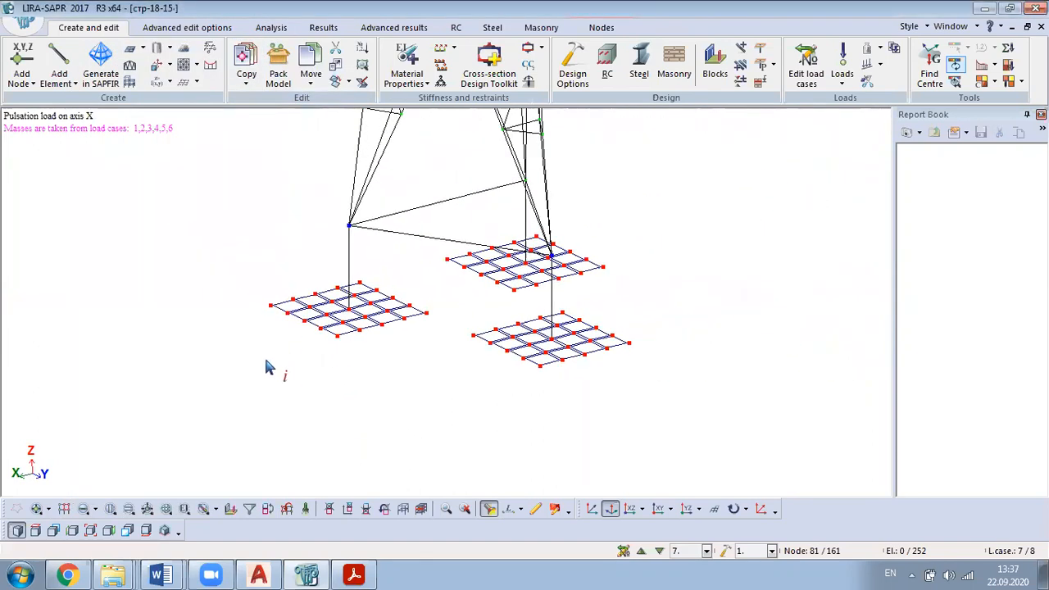
Step: Clear the selection and remove the X, Y, Z, UX, UY and UZ restraints from the tower nodes on top of the foundation columns
right_click(164, 283)
left_click(225, 101)
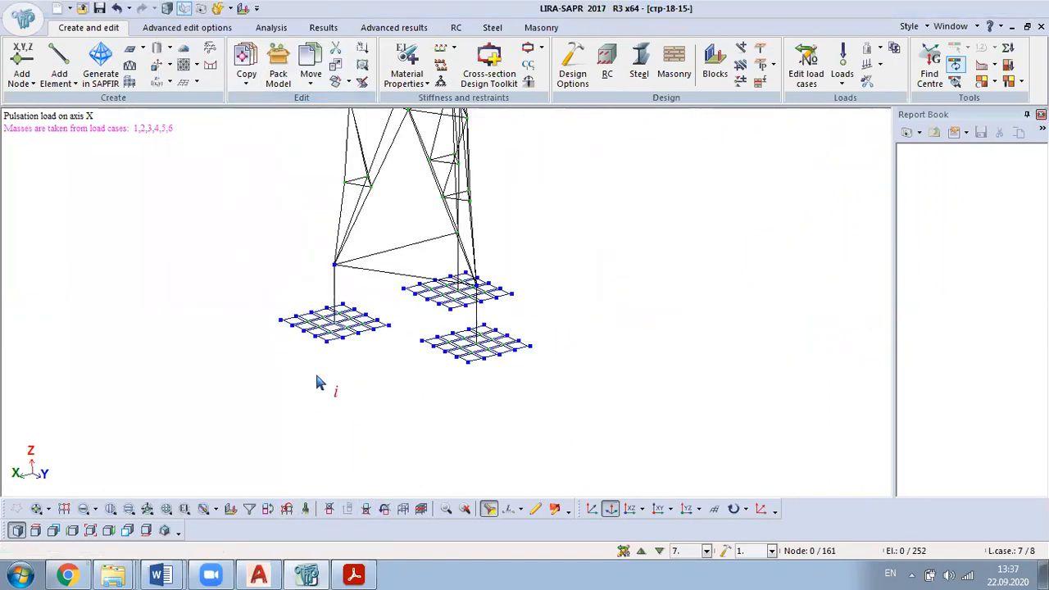
scroll(316, 377, "down", 2)
scroll(397, 367, "up", 4)
middle_click_drag(435, 371, 547, 308)
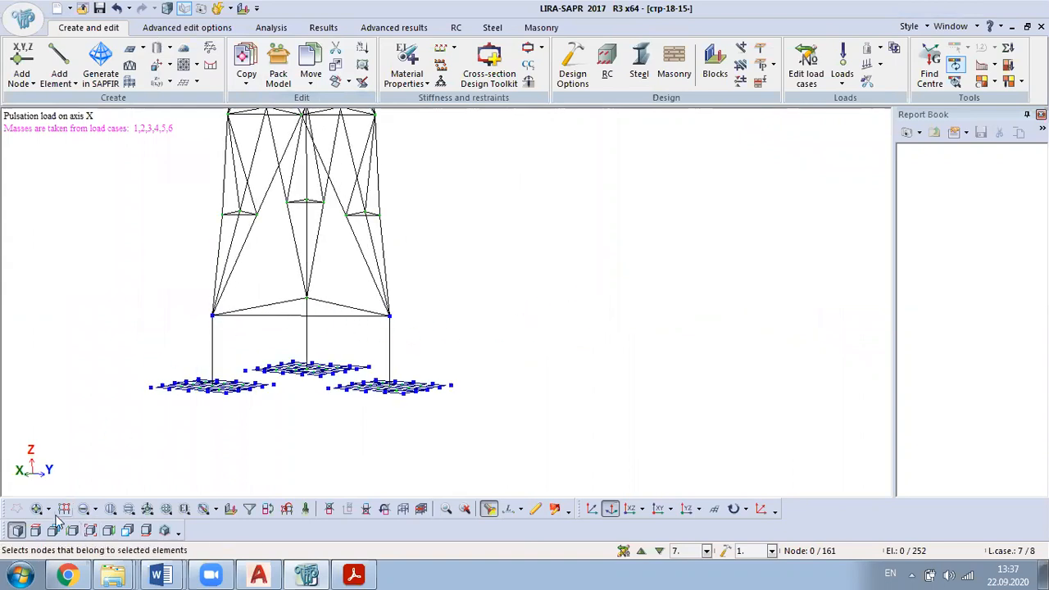
left_click(35, 509)
left_click_drag(199, 305, 231, 324)
left_click_drag(375, 302, 409, 333)
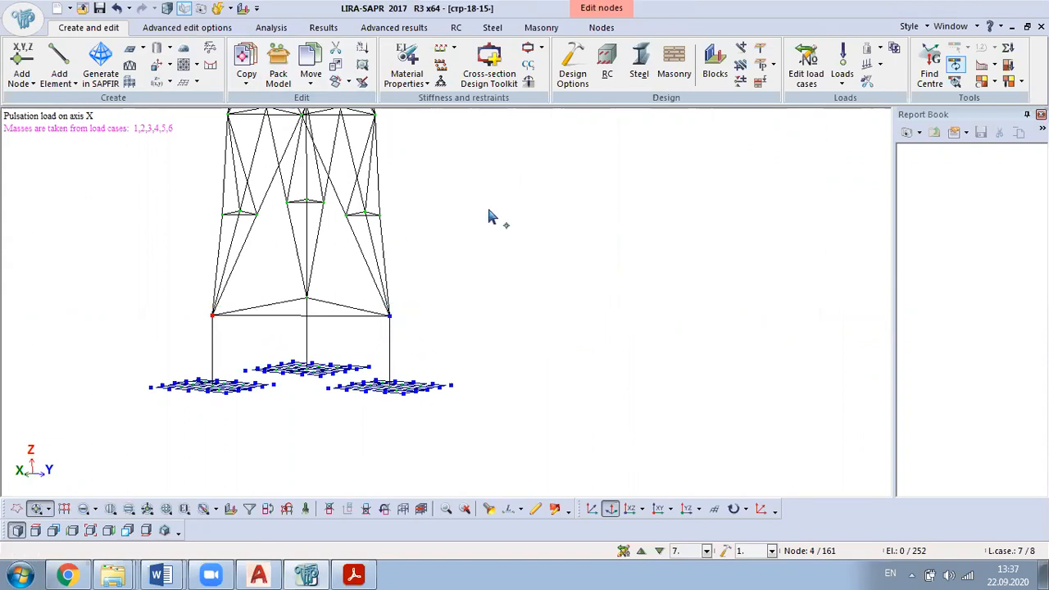
left_click(439, 84)
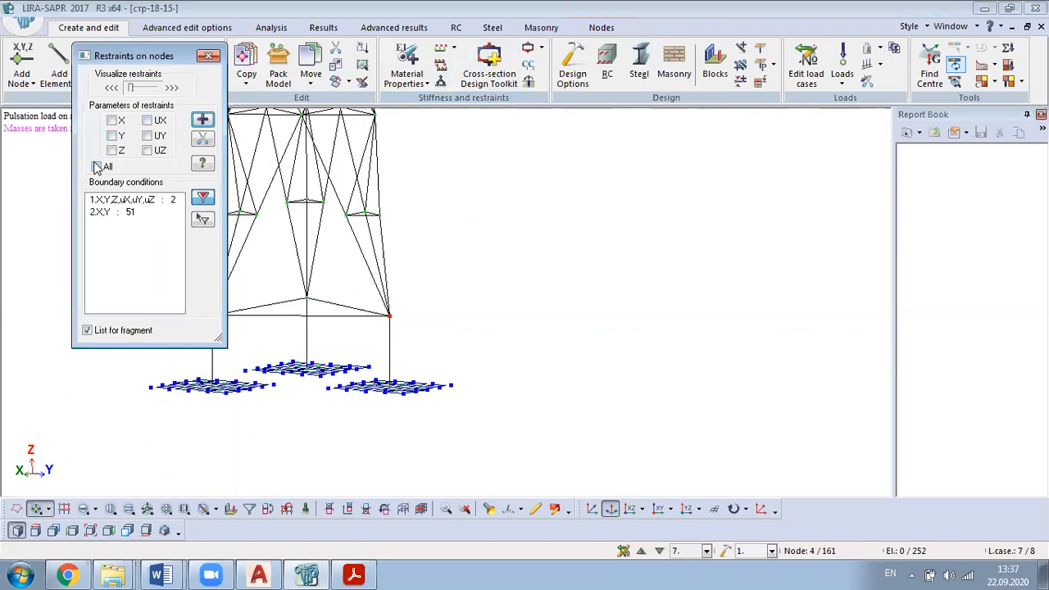
left_click(203, 140)
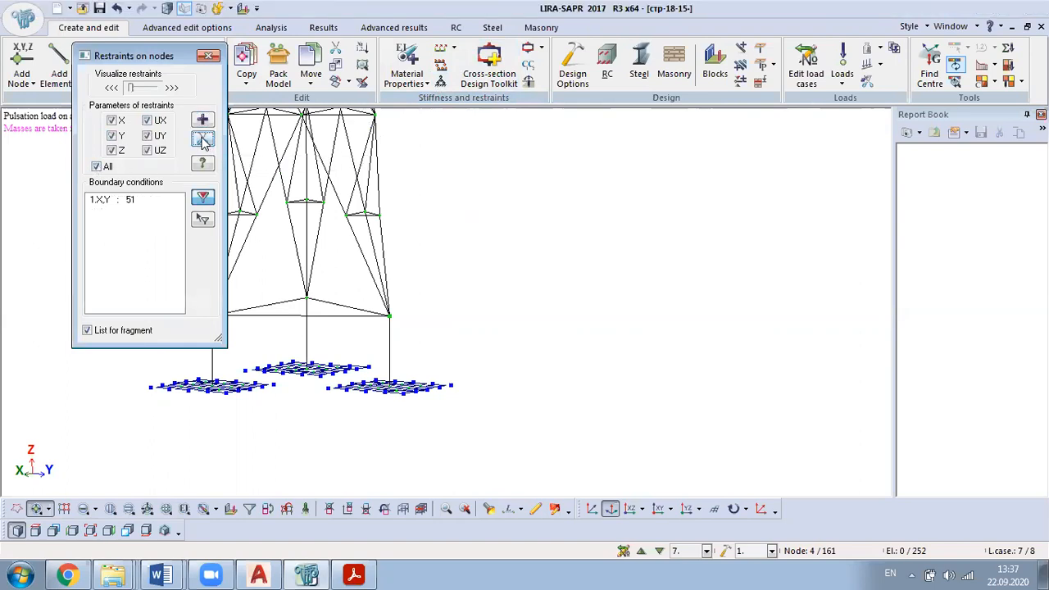
left_click(208, 57)
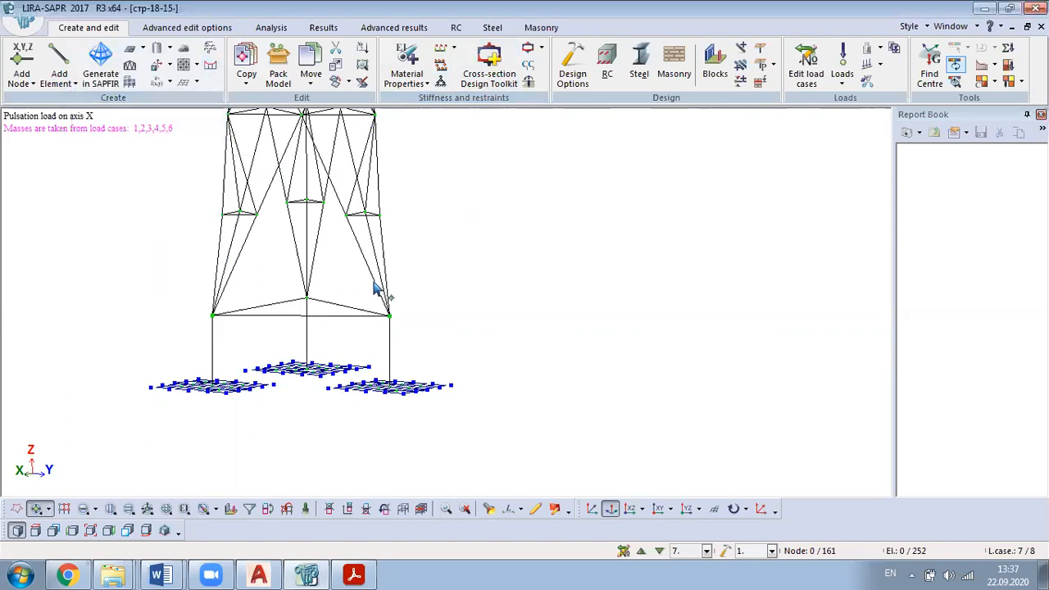
Step: Turn on element selection for picking bars in the lower part of the tower
scroll(375, 293, "down", 3)
middle_click_drag(374, 293, 395, 409)
scroll(396, 266, "down", 2)
scroll(342, 420, "up", 5)
left_click(82, 506)
scroll(339, 321, "up", 3)
left_click_drag(347, 305, 284, 364)
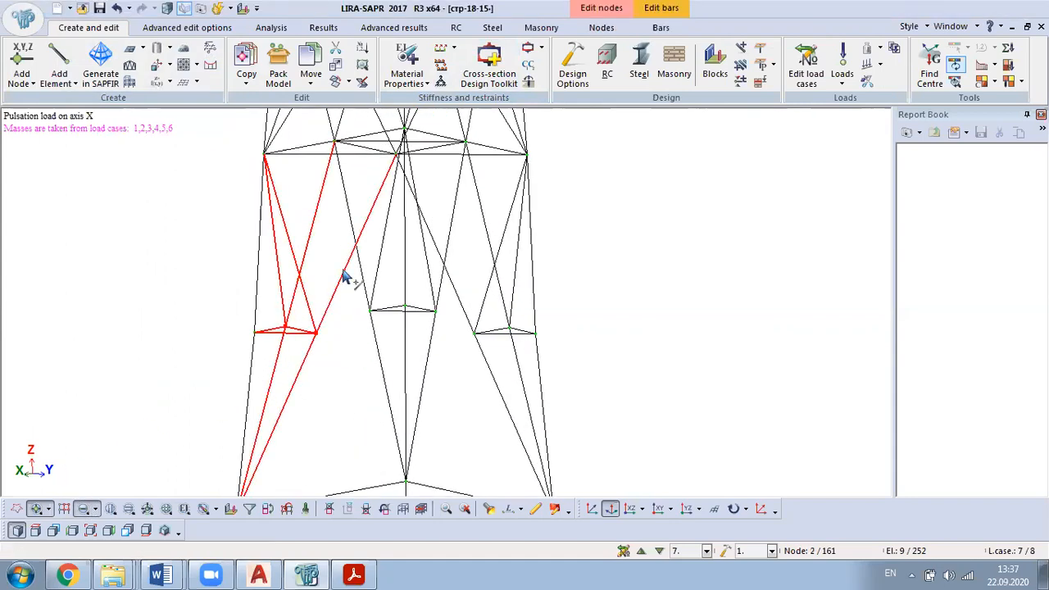
key("Escape")
Step: Select the three horizontal triangle bars and the two inclined bars above them on the first leg of the lowest tower section
right_click_drag(344, 377, 299, 376)
scroll(296, 328, "up", 2)
scroll(339, 311, "up", 3)
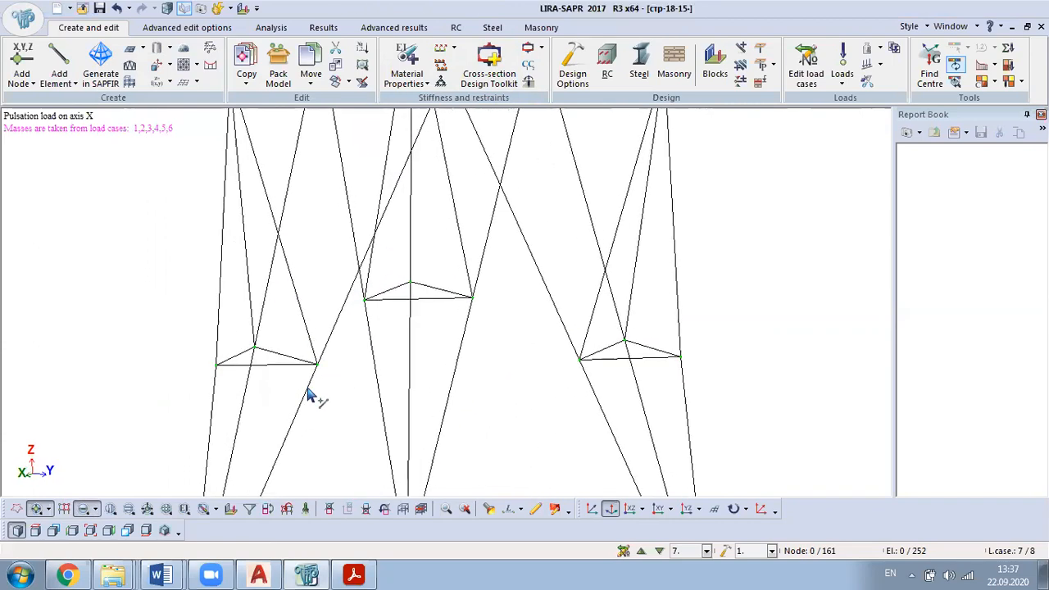
left_click_drag(316, 277, 257, 372)
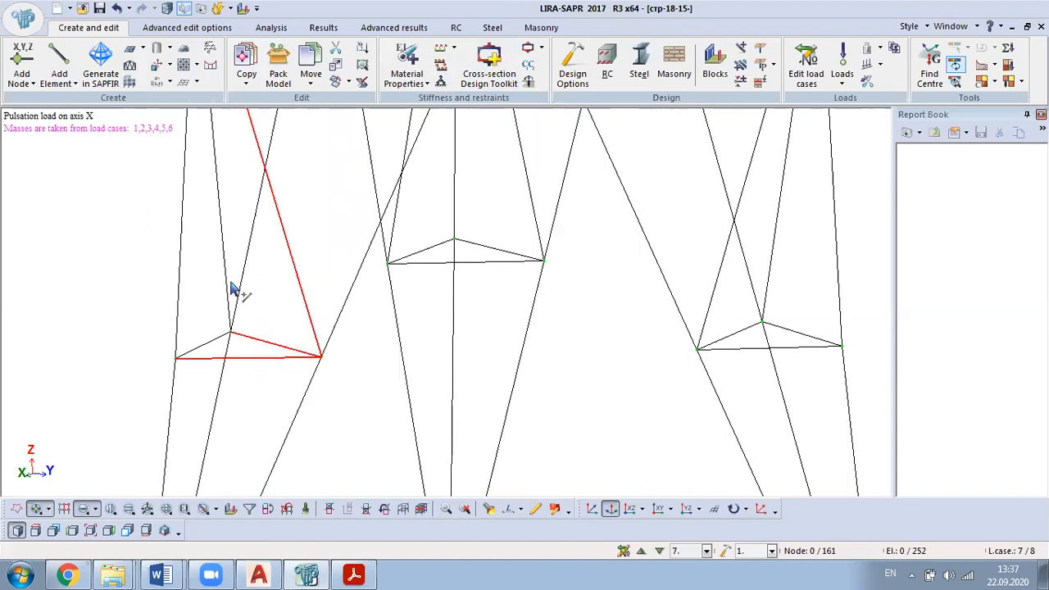
right_click_drag(230, 253, 231, 387)
scroll(231, 385, "up", 4)
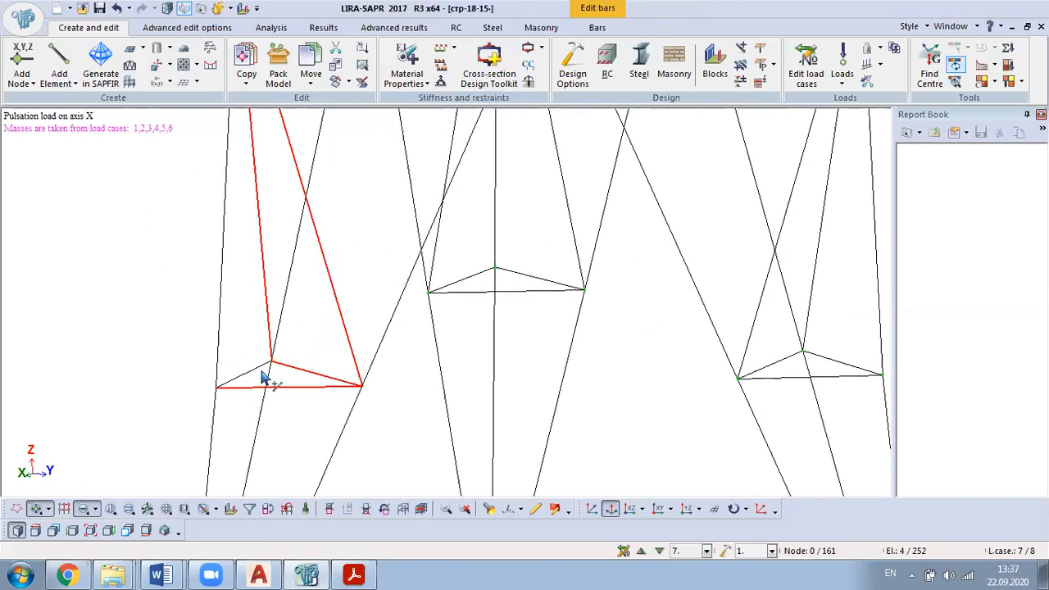
left_click(595, 29)
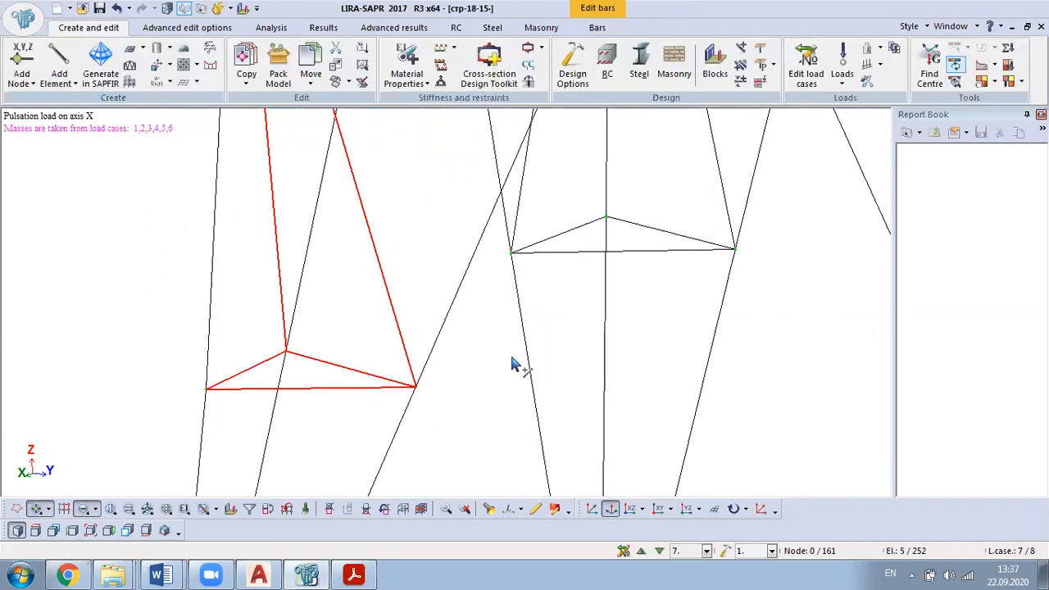
Step: Add the matching horizontal triangle bars and two inclined bars of the second leg in the lowest section to the selection
scroll(509, 354, "down", 5)
right_click_drag(556, 352, 497, 267)
scroll(494, 261, "up", 1)
left_click_drag(454, 166, 433, 210)
left_click_drag(489, 354, 477, 382)
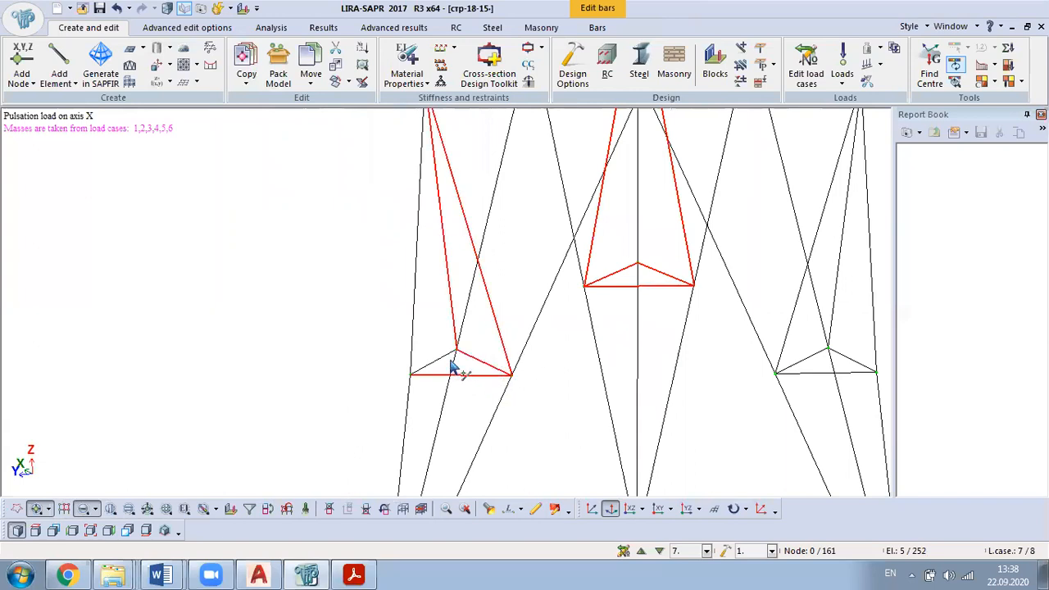
left_click(441, 363)
scroll(697, 370, "down", 2)
scroll(705, 360, "up", 2)
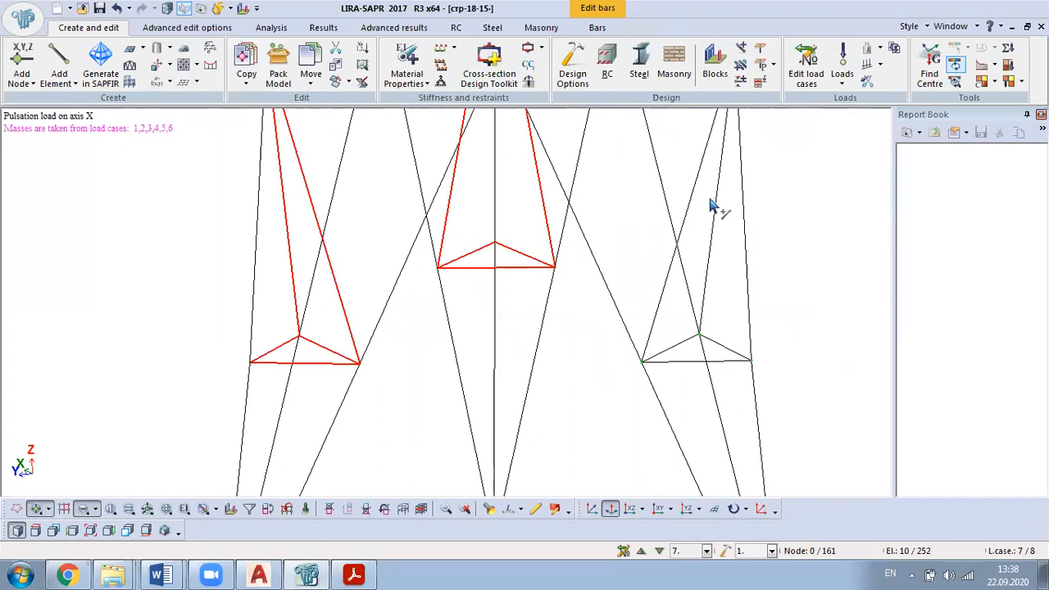
Step: Add the third leg's horizontal triangle bars and two inclined bars in the lowest section to the selection
left_click(709, 259)
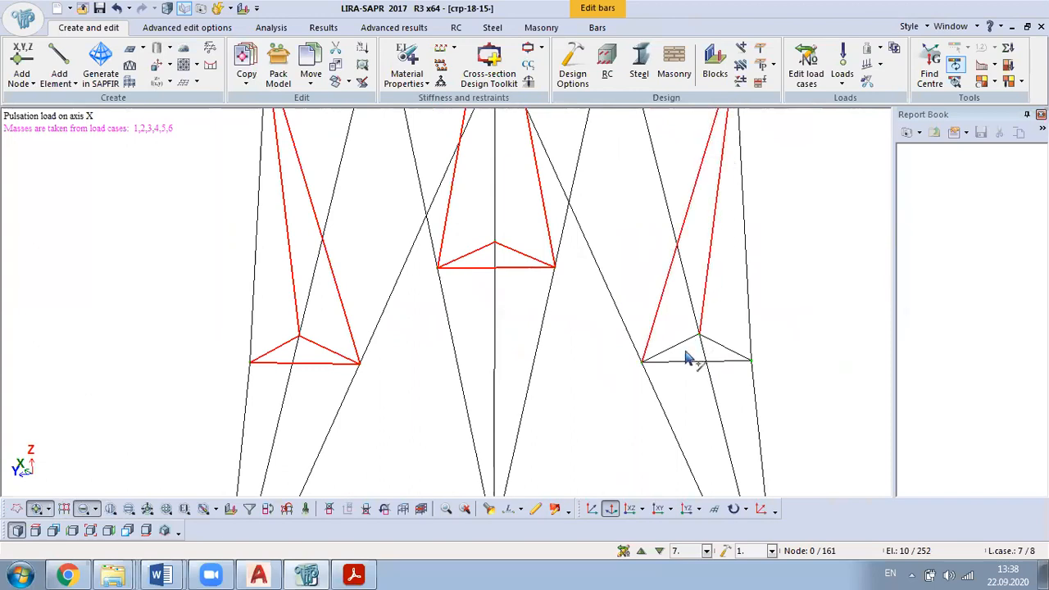
left_click_drag(684, 364, 678, 364)
left_click(726, 352)
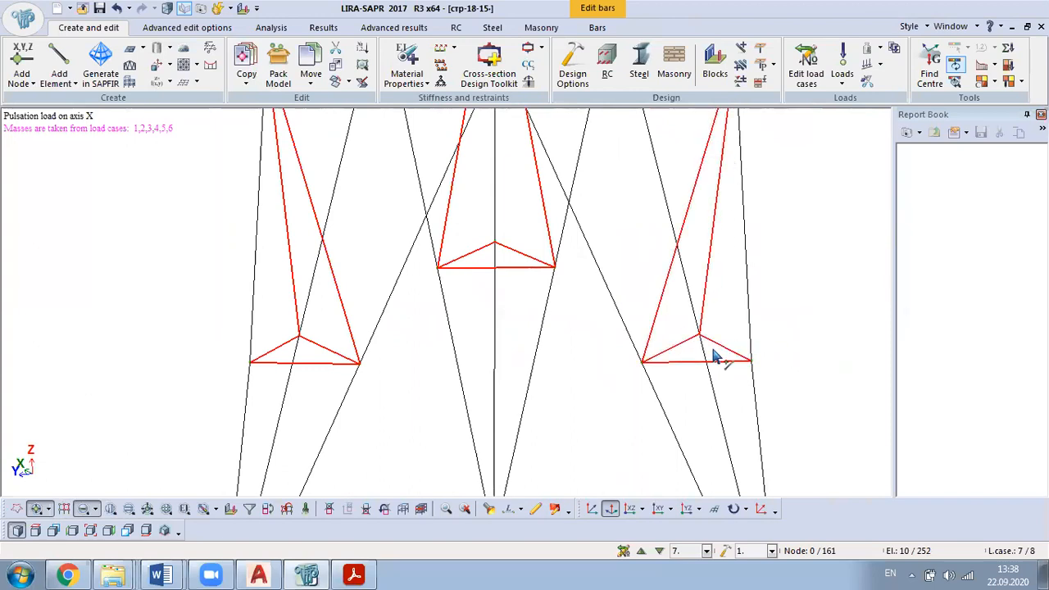
Step: Add the three bars of the inner triangle in the horizontal diaphragm above the lowest section to the selection
scroll(647, 360, "down", 3)
middle_click_drag(575, 256, 487, 319)
left_click_drag(485, 314, 465, 370)
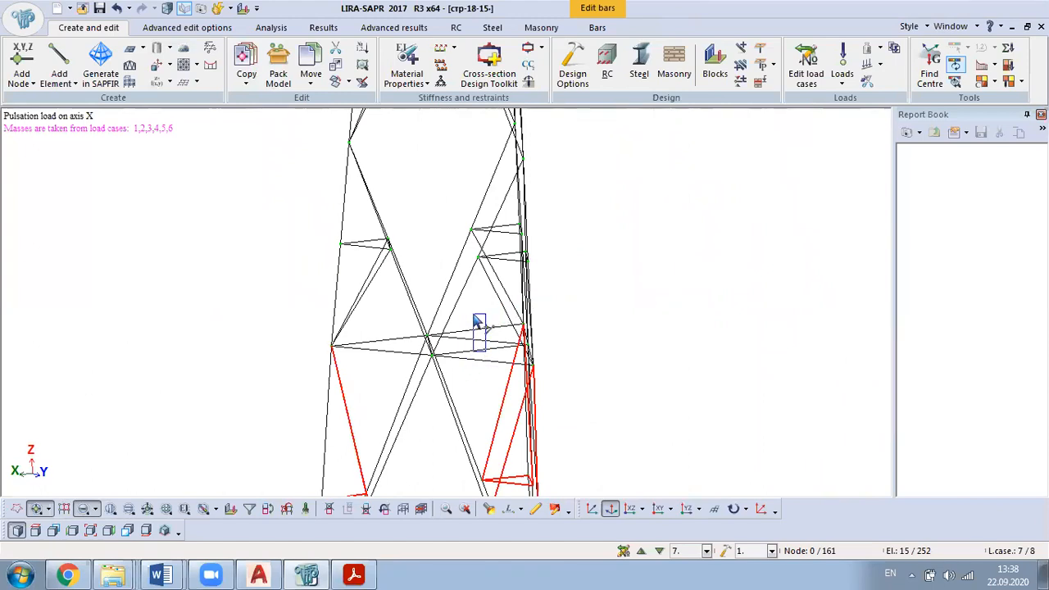
scroll(482, 346, "up", 2)
left_click_drag(472, 315, 491, 367)
scroll(486, 393, "down", 1)
middle_click_drag(485, 403, 388, 330)
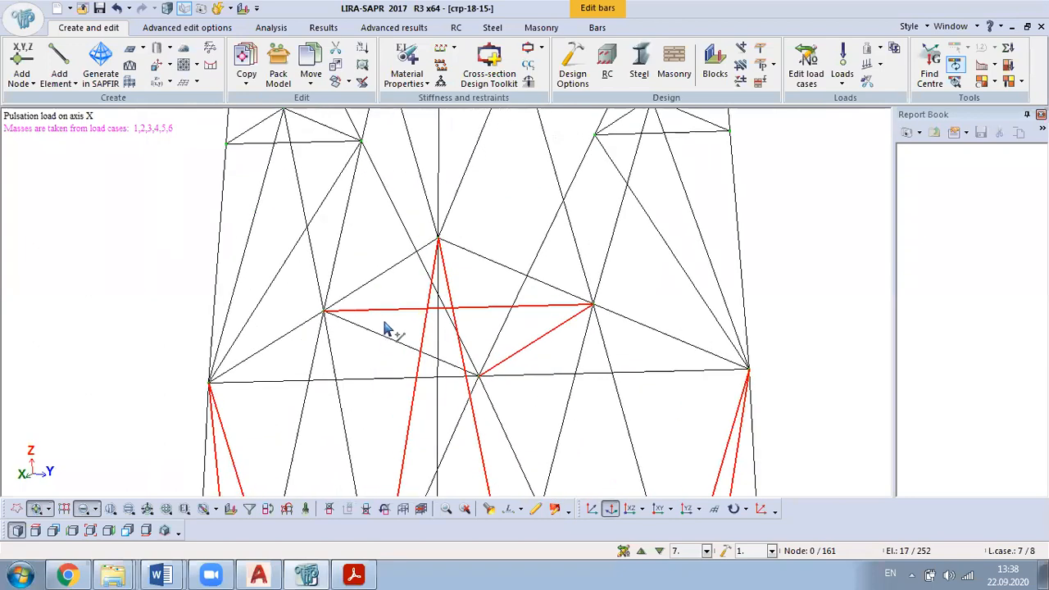
left_click_drag(372, 339, 367, 347)
scroll(366, 352, "down", 1)
scroll(281, 265, "up", 1)
Step: Add the horizontal triangle bars and the inclined bars beneath them on the two outer legs above the diaphragm to the selection
left_click_drag(294, 228, 289, 321)
left_click_drag(281, 170, 281, 174)
left_click_drag(345, 154, 347, 159)
left_click_drag(660, 131, 644, 171)
left_click_drag(733, 130, 706, 143)
left_click_drag(736, 216, 687, 289)
Step: Add the remaining horizontal triangle bars and inclined bars of the rear leg above the diaphragm to the selection
scroll(690, 320, "down", 2)
middle_click_drag(692, 320, 667, 364)
scroll(575, 197, "up", 4)
left_click_drag(635, 199, 615, 216)
left_click_drag(528, 209, 481, 254)
middle_click_drag(546, 129, 507, 227)
left_click_drag(528, 216, 474, 328)
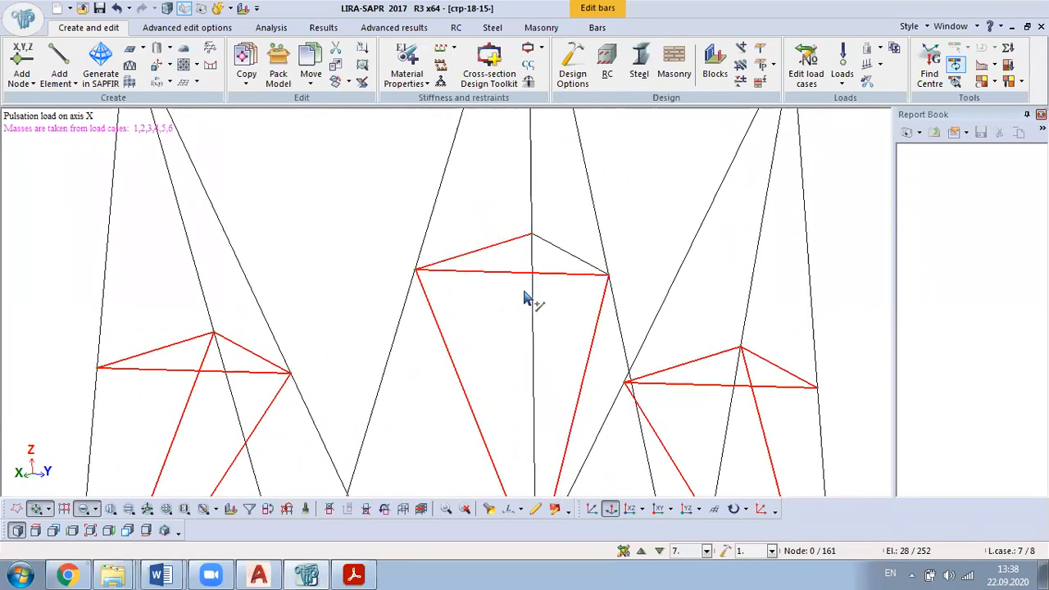
left_click_drag(562, 269, 557, 266)
scroll(558, 269, "down", 5)
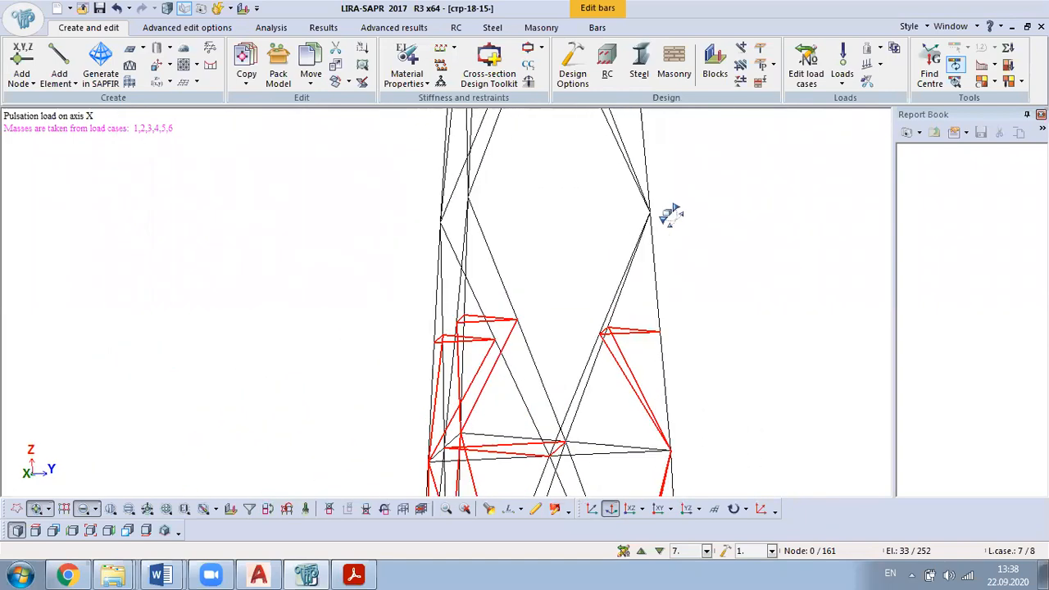
middle_click_drag(637, 172, 459, 211)
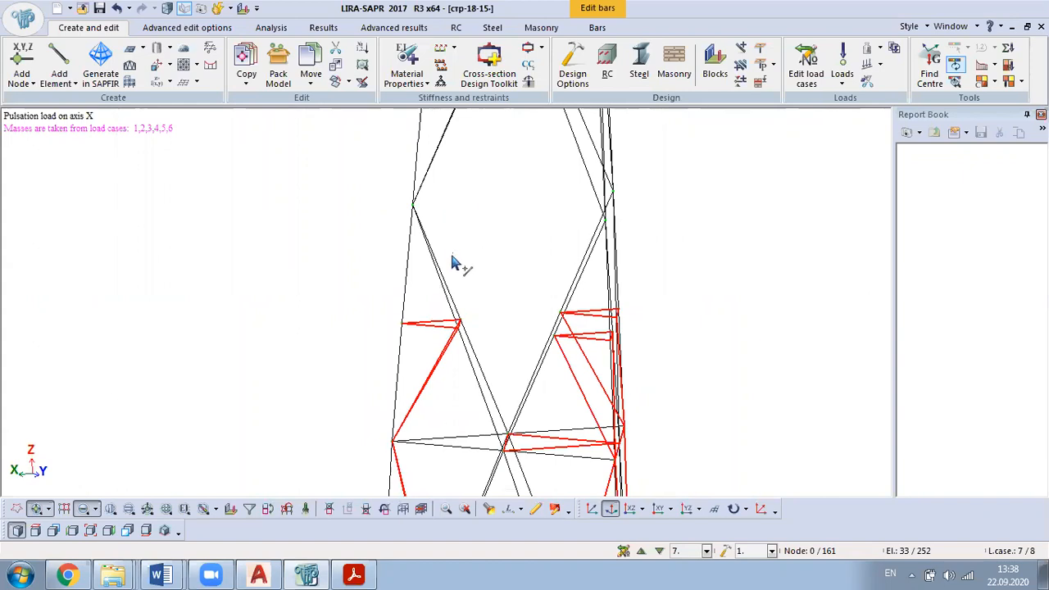
left_click(433, 281)
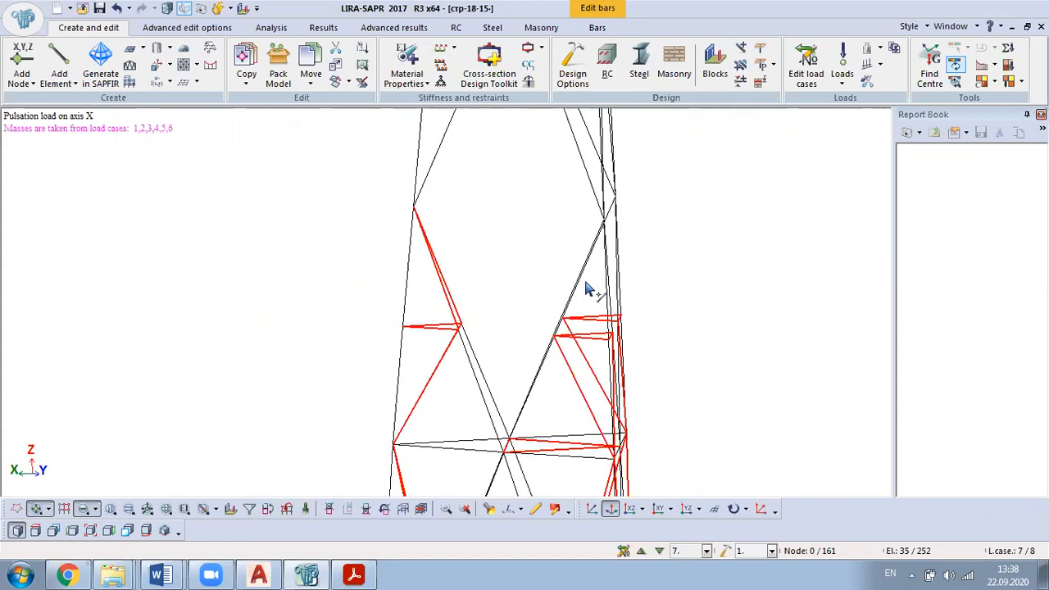
left_click_drag(589, 270, 549, 292)
middle_click_drag(549, 291, 495, 367)
scroll(495, 368, "up", 1)
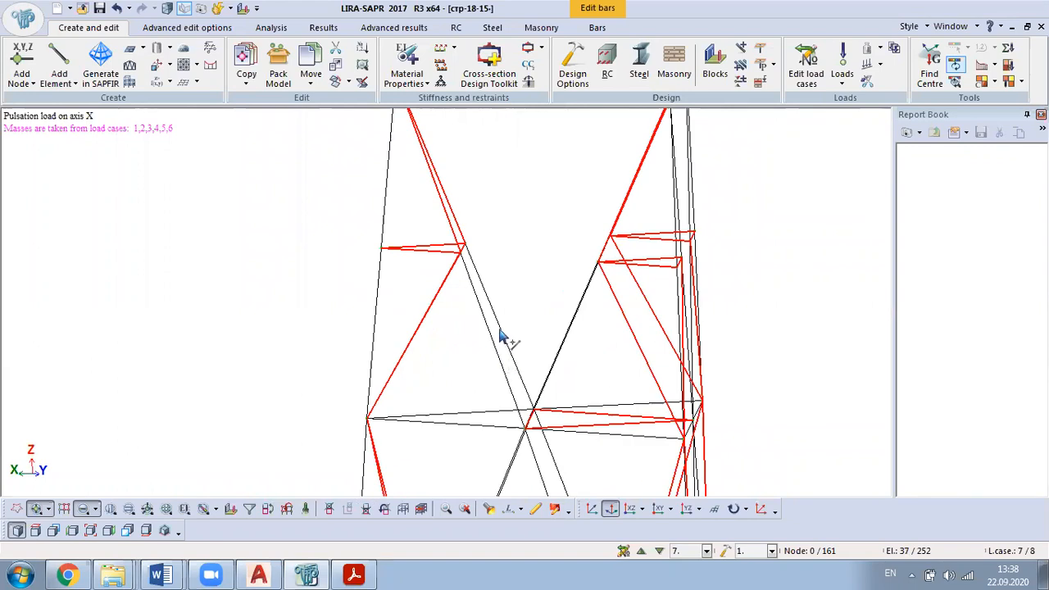
left_click_drag(463, 176, 435, 197)
left_click_drag(652, 175, 609, 188)
scroll(597, 370, "down", 3)
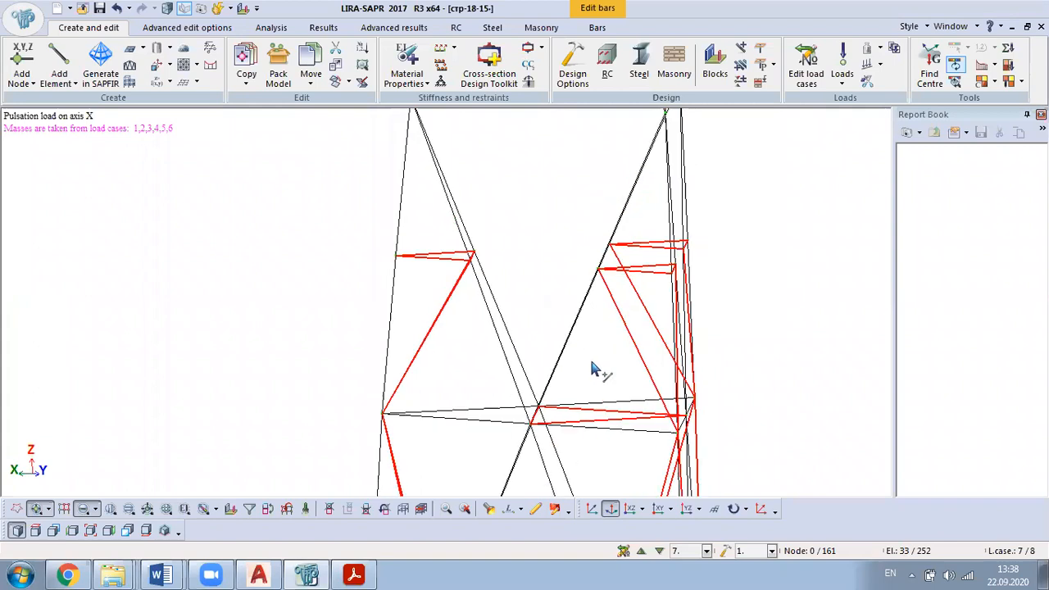
Step: Add the first leg's horizontal triangle bars and two inclined bars in the section beneath the upper diaphragm to the selection
scroll(561, 304, "up", 4)
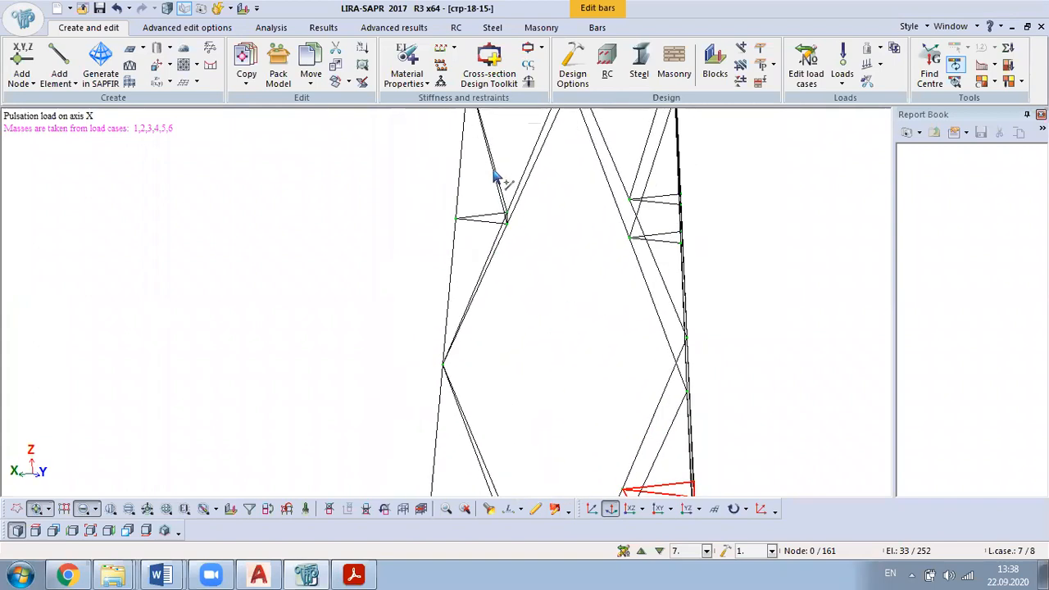
left_click(480, 180)
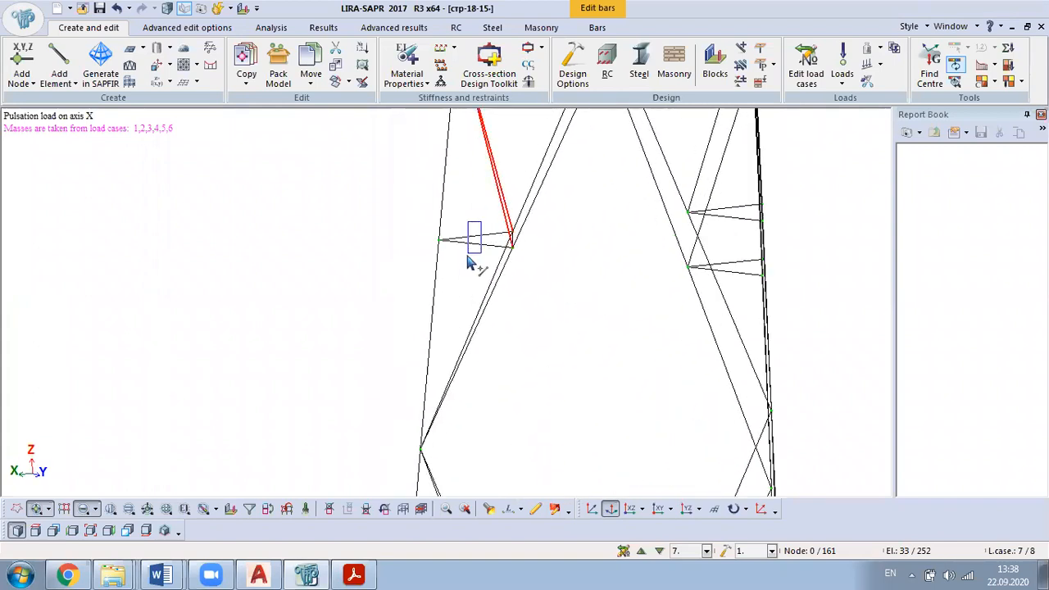
left_click(468, 252)
scroll(519, 253, "up", 4)
scroll(495, 269, "down", 1)
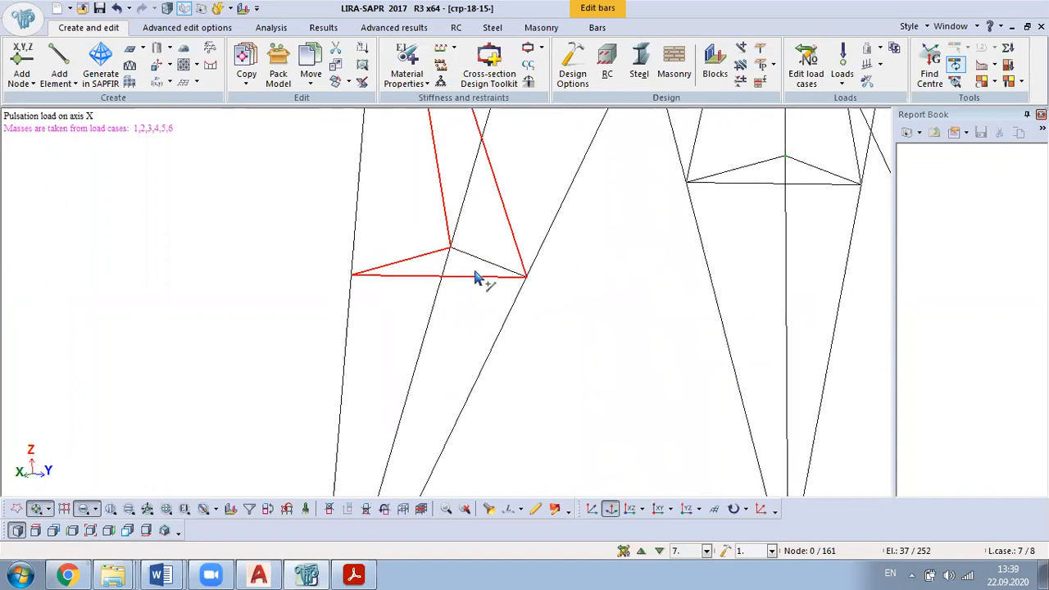
scroll(500, 312, "down", 2)
Step: Add the second leg's horizontal triangle bars and two inclined bars beneath the upper diaphragm to the selection
left_click_drag(628, 239, 622, 270)
left_click_drag(660, 238, 652, 249)
left_click(679, 229)
left_click_drag(615, 197, 598, 211)
scroll(578, 393, "down", 3)
middle_click_drag(690, 379, 569, 431)
scroll(677, 366, "up", 6)
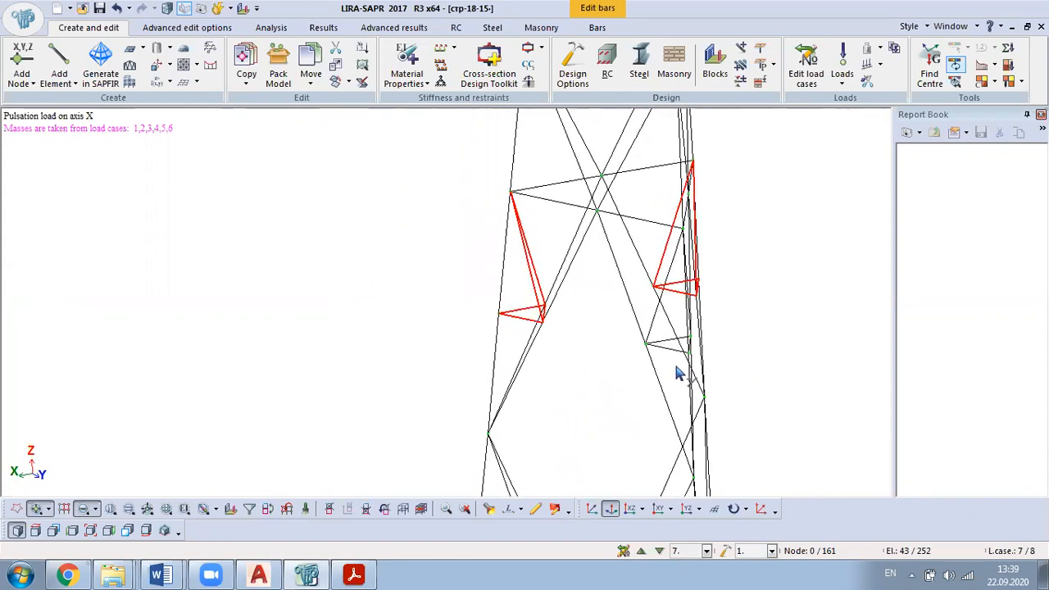
Step: Add the third leg's horizontal triangle bars and two inclined bars beneath the upper diaphragm to the selection
left_click_drag(657, 308, 646, 351)
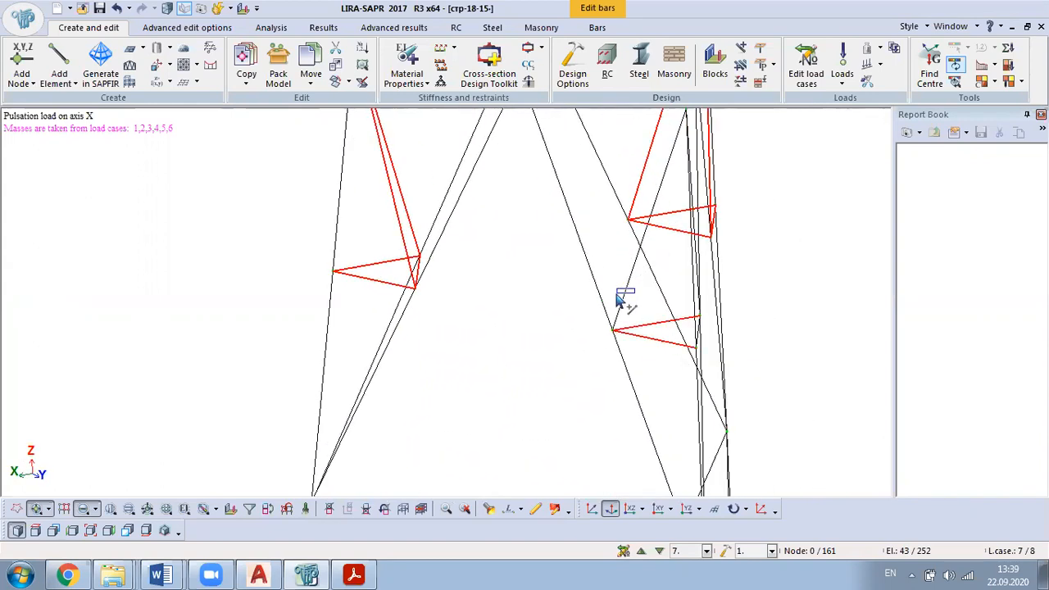
left_click_drag(616, 294, 615, 295)
scroll(647, 373, "down", 2)
middle_click_drag(706, 350, 740, 324)
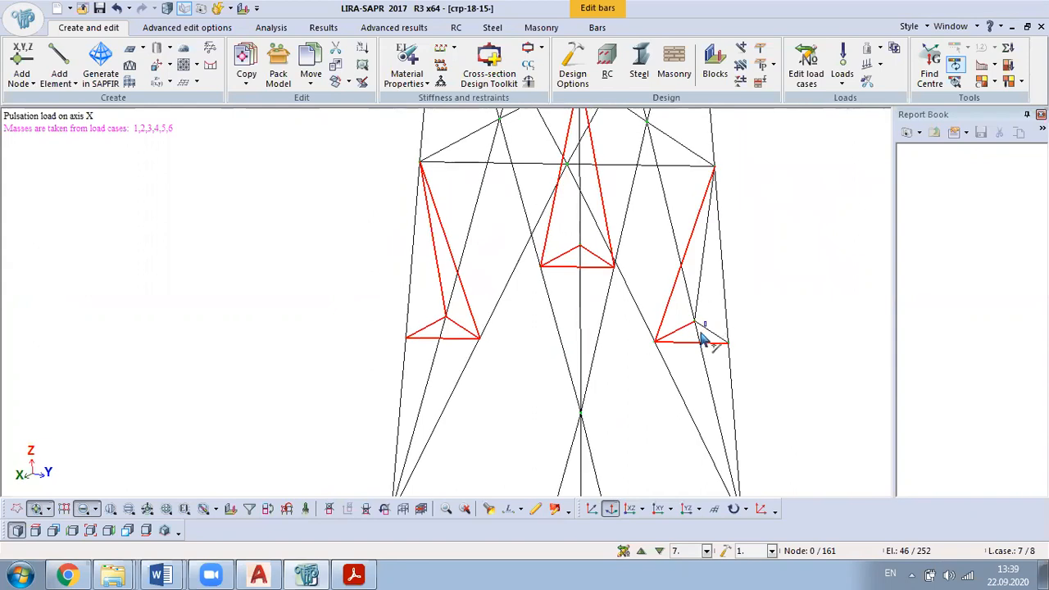
left_click_drag(695, 271, 694, 272)
scroll(716, 347, "down", 2)
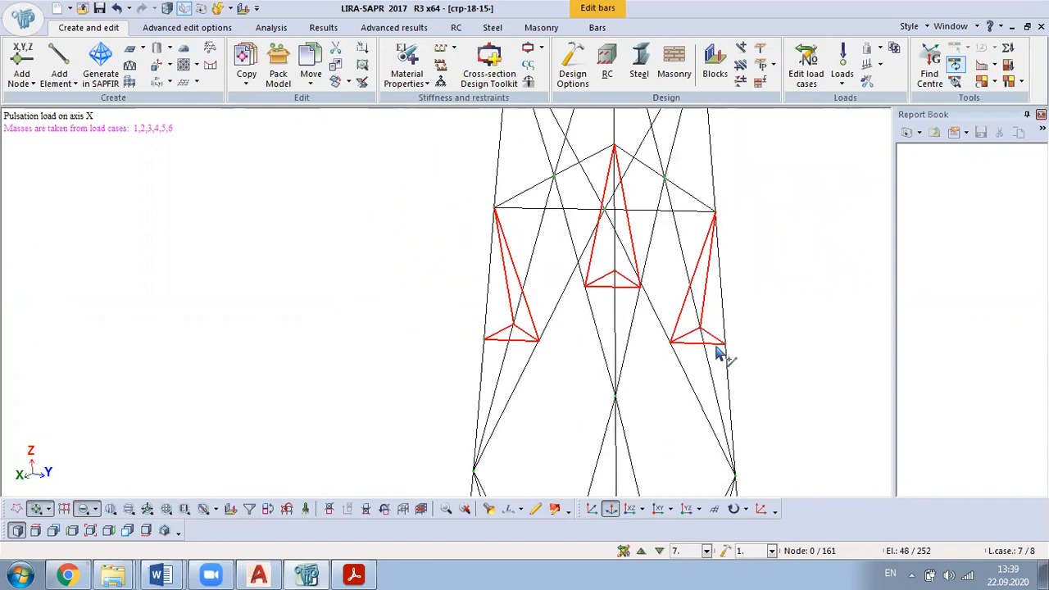
middle_click_drag(627, 316, 990, 326)
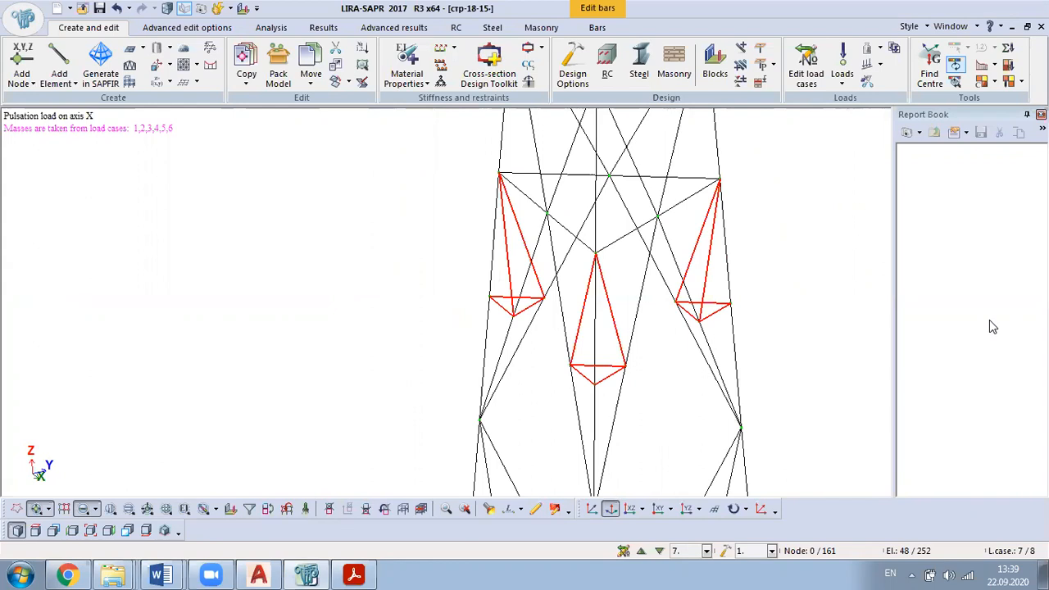
middle_click_drag(665, 278, 819, 251)
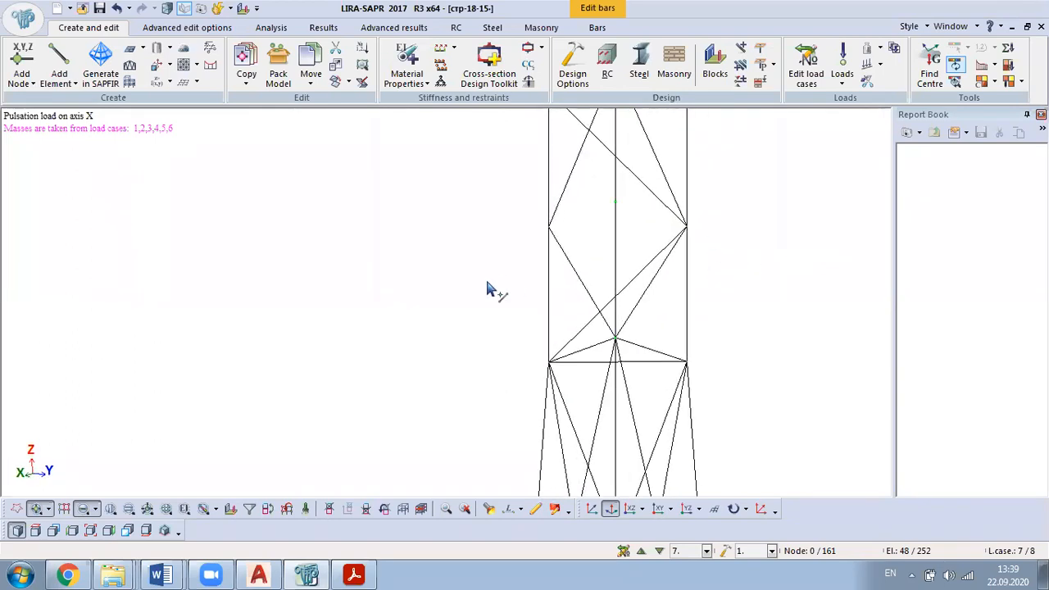
Step: Add the diagonal bars in the lowest panels of the tower's straight upper shaft to the selection
left_click_drag(674, 174, 663, 296)
left_click_drag(567, 187, 558, 262)
scroll(618, 308, "down", 2)
middle_click_drag(628, 213, 601, 359)
scroll(592, 266, "up", 2)
left_click(557, 267)
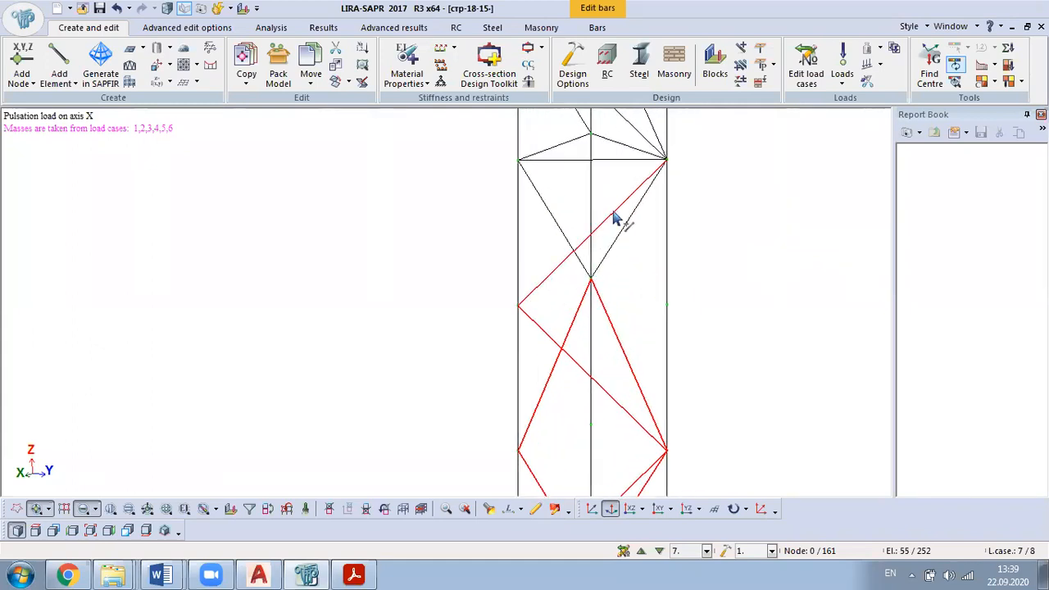
Step: Add the bars of the shaft's mid-height horizontal triangle and the diagonals directly below and above it to the selection
left_click_drag(574, 185, 535, 192)
scroll(554, 323, "down", 2)
scroll(578, 129, "up", 2)
middle_click_drag(620, 223, 627, 316)
left_click_drag(626, 244, 612, 271)
left_click_drag(621, 333, 614, 361)
left_click_drag(543, 353, 543, 354)
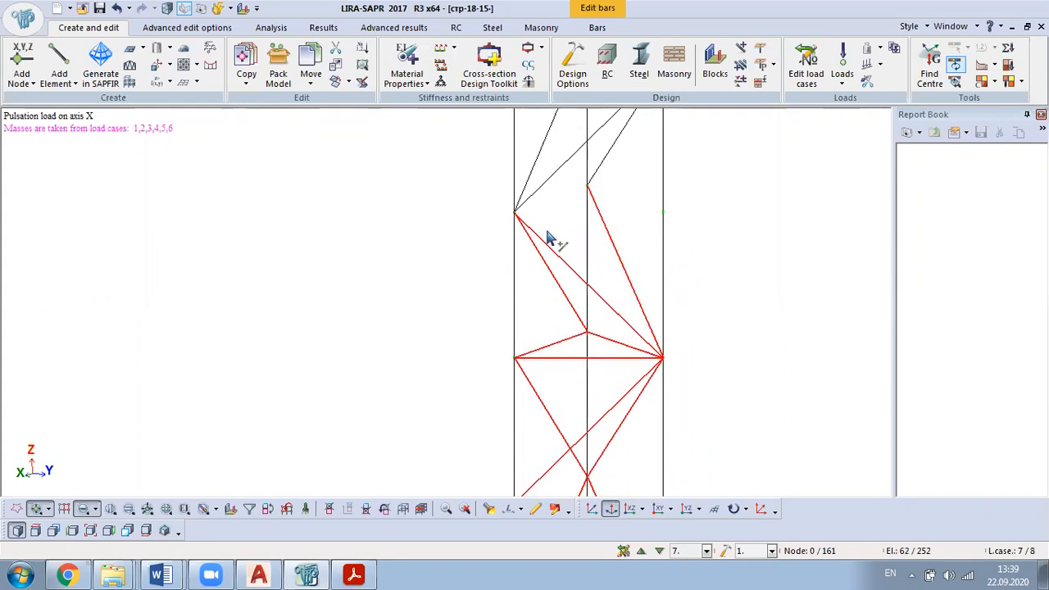
Step: Add the diagonals of the shaft's top panels and the bars of its two uppermost horizontal triangles to the selection
left_click_drag(562, 131, 553, 180)
left_click_drag(629, 154, 610, 192)
scroll(639, 301, "down", 3)
middle_click_drag(642, 145, 632, 297)
scroll(605, 283, "up", 3)
left_click_drag(644, 232, 588, 307)
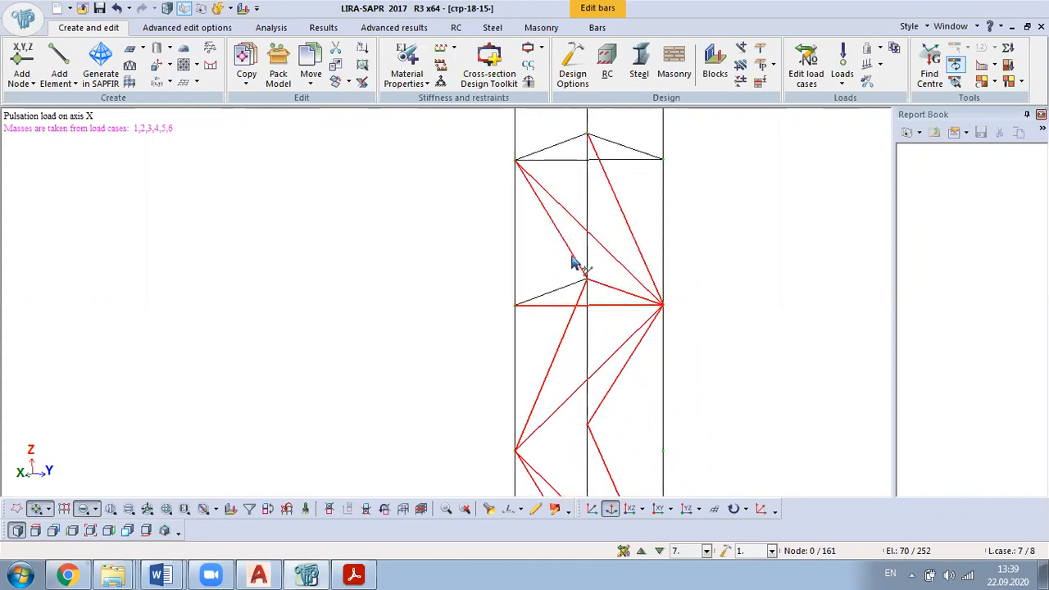
left_click_drag(585, 132, 560, 185)
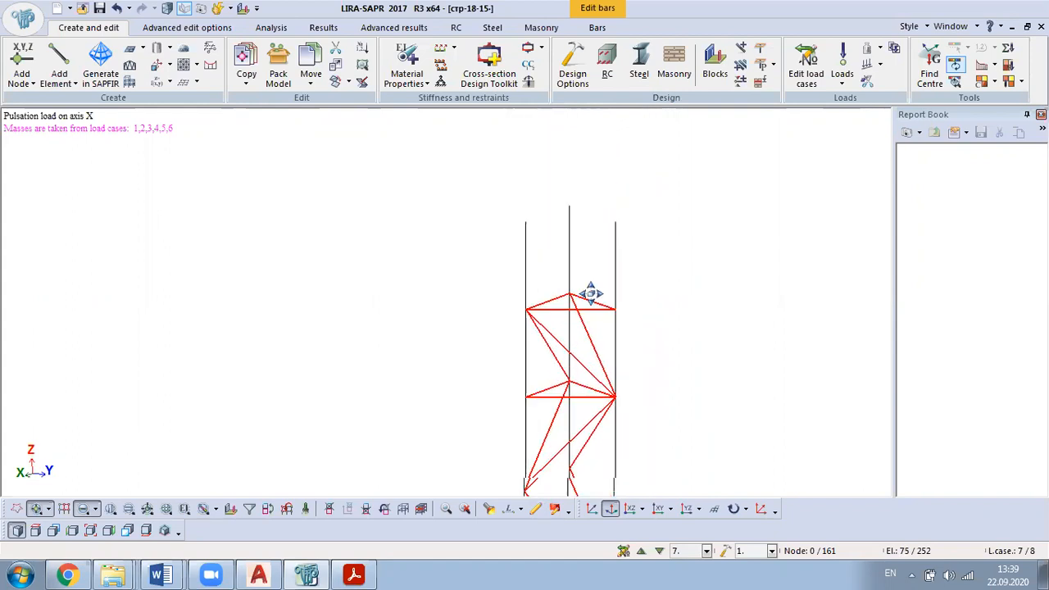
Step: Add the three horizontal triangle bars at the base of the straight shaft to the selection
scroll(578, 351, "up", 5)
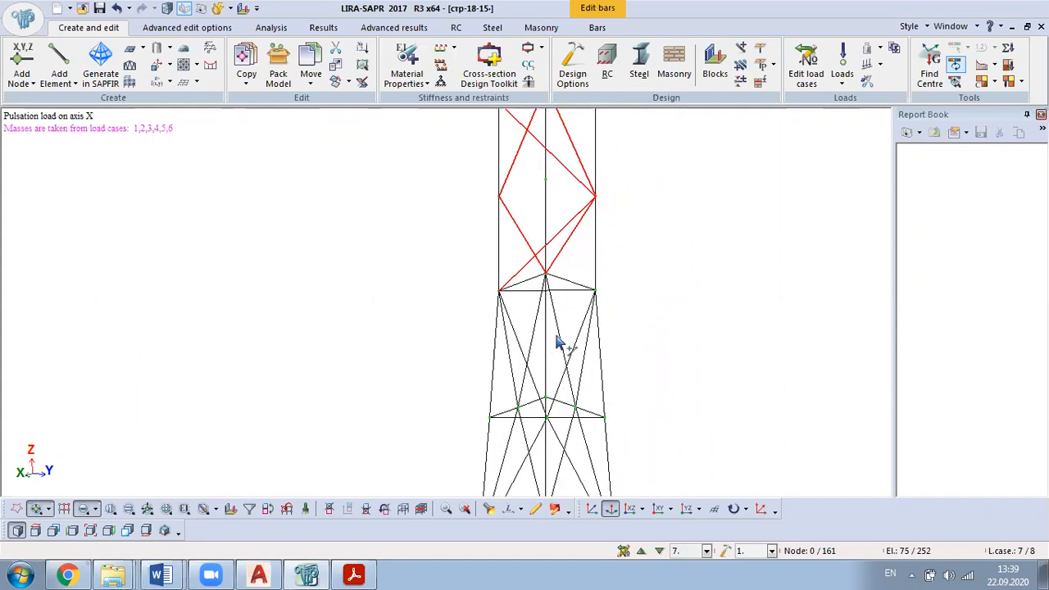
left_click_drag(588, 231, 580, 273)
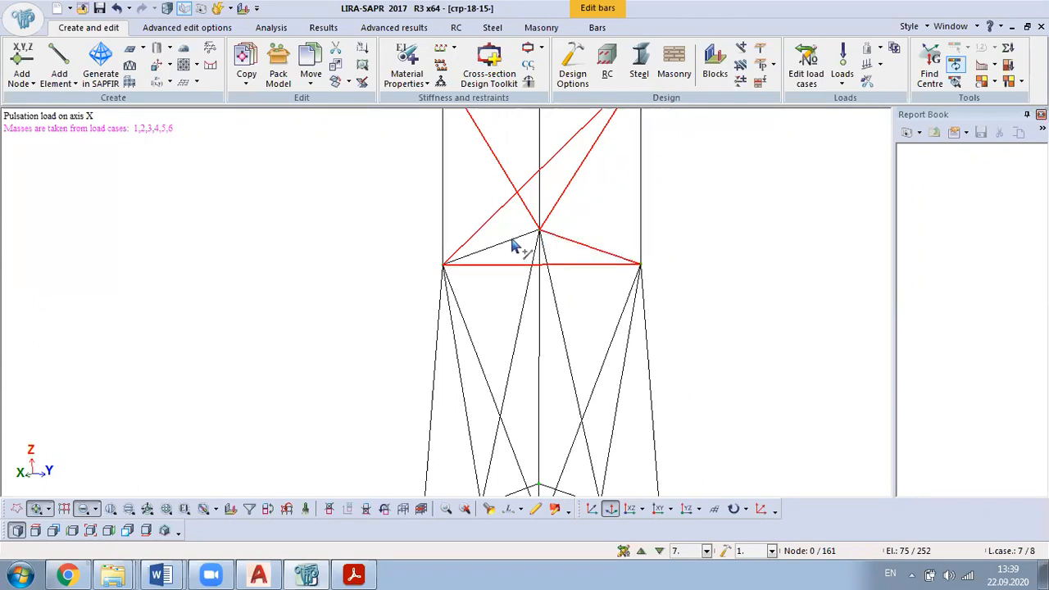
scroll(577, 230, "down", 3)
Step: Add the diagonals above and below the leg joints beneath the topmost tapered-section diaphragm to the selection, on the accessible faces
scroll(591, 410, "up", 4)
middle_click_drag(588, 406, 604, 344)
scroll(604, 344, "down", 2)
scroll(677, 314, "up", 3)
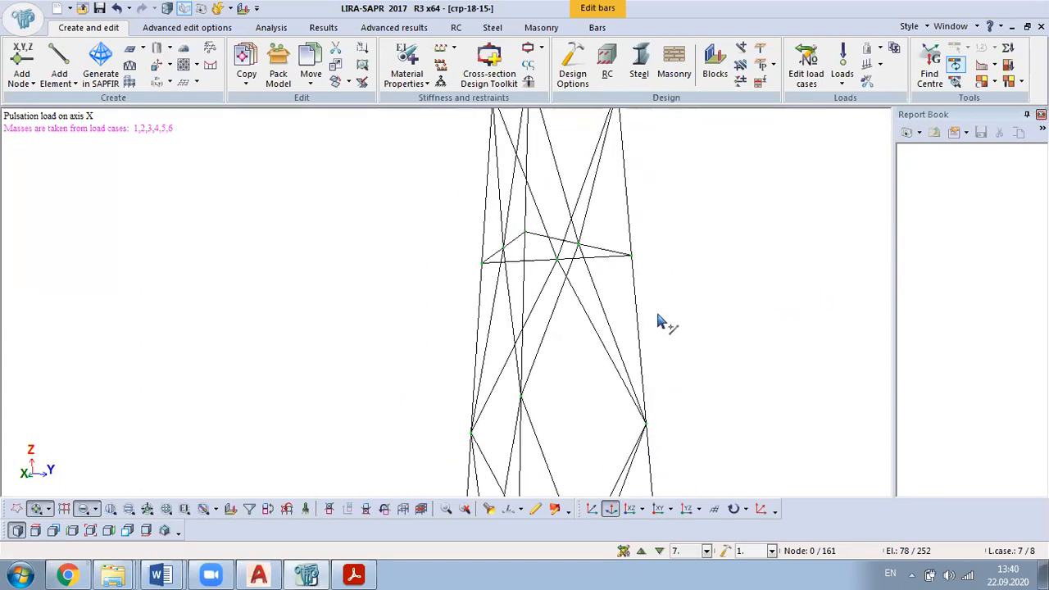
middle_click_drag(681, 281, 544, 305)
scroll(544, 305, "up", 1)
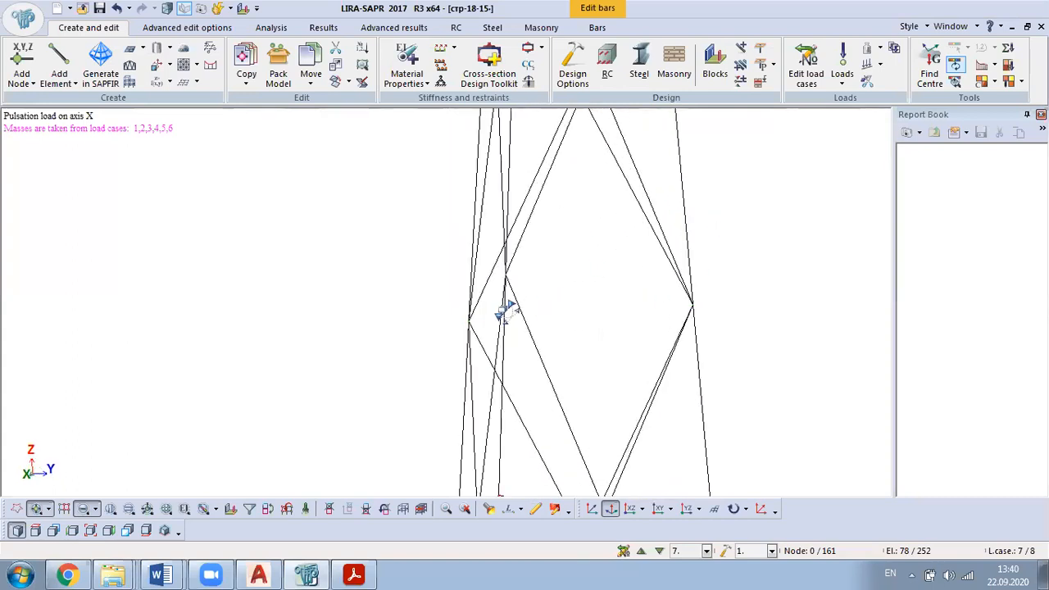
left_click_drag(567, 183, 516, 414)
left_click_drag(667, 194, 615, 410)
Step: Add the remaining face's two diagonals directly below the topmost tapered-section diaphragm to the selection
scroll(606, 409, "down", 2)
middle_click_drag(596, 226, 732, 419)
scroll(690, 399, "up", 1)
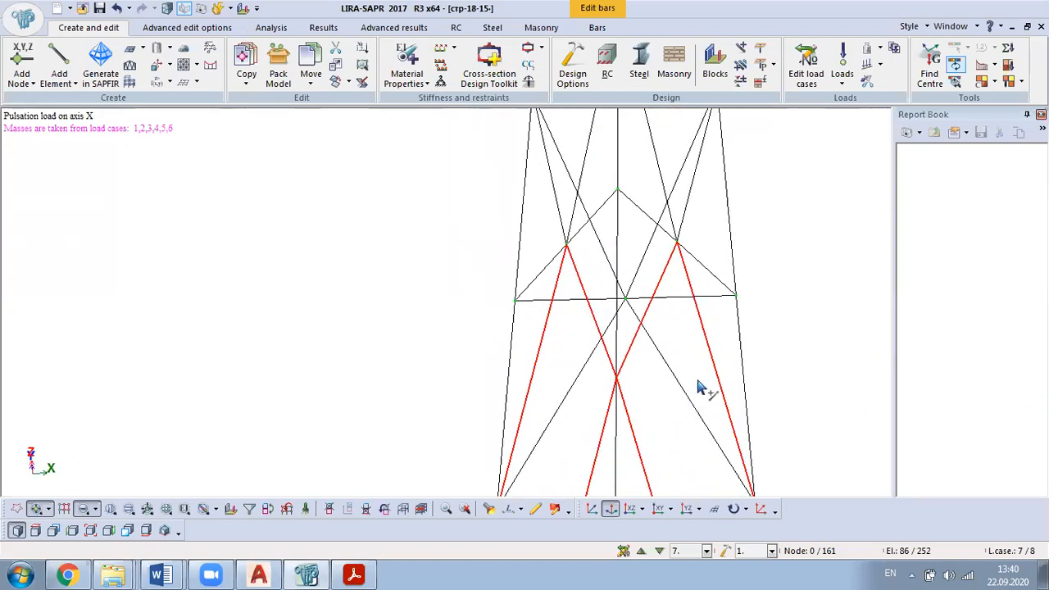
left_click_drag(702, 358, 664, 424)
left_click_drag(584, 388, 561, 414)
Step: Add the six diagonals between the shaft's base triangle and the diaphragm below it to the selection
middle_click_drag(666, 278, 629, 404)
left_click(619, 346)
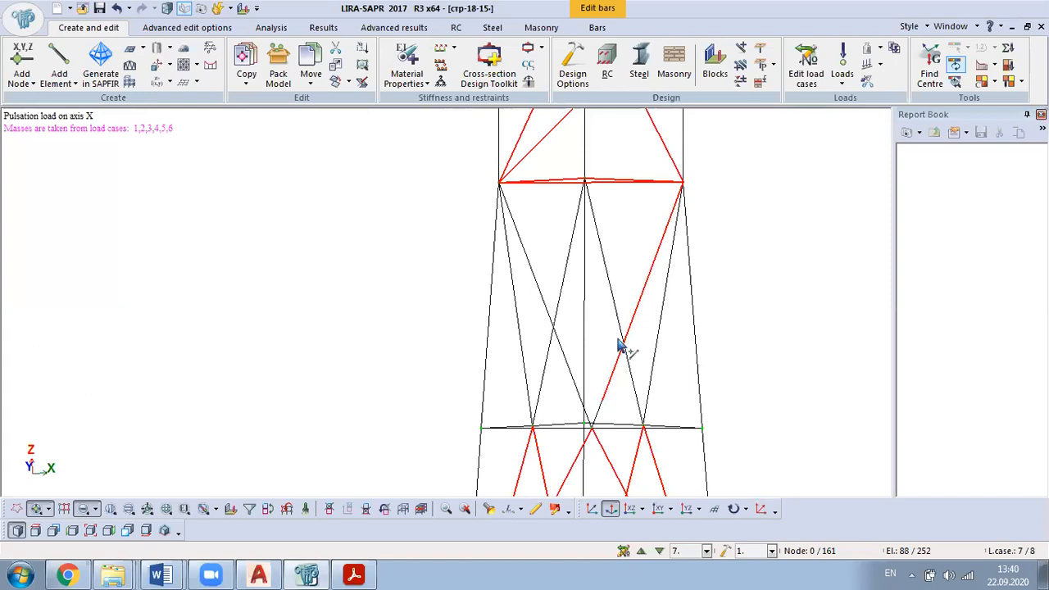
left_click_drag(666, 376, 635, 401)
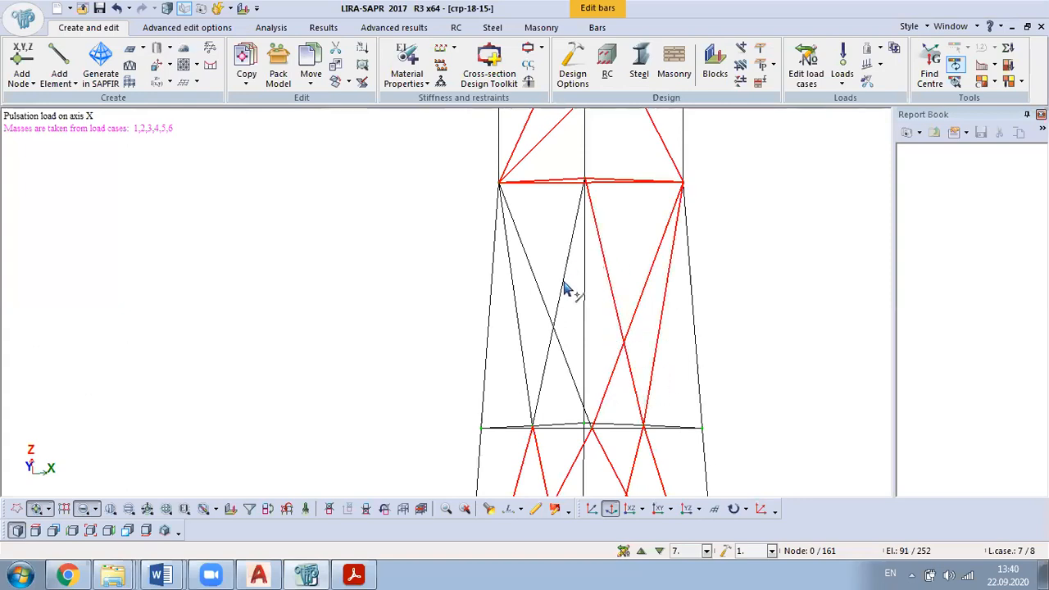
left_click_drag(553, 332, 515, 351)
middle_click_drag(772, 304, 518, 314)
left_click_drag(527, 328, 524, 341)
middle_click_drag(524, 341, 544, 328)
scroll(553, 233, "up", 2)
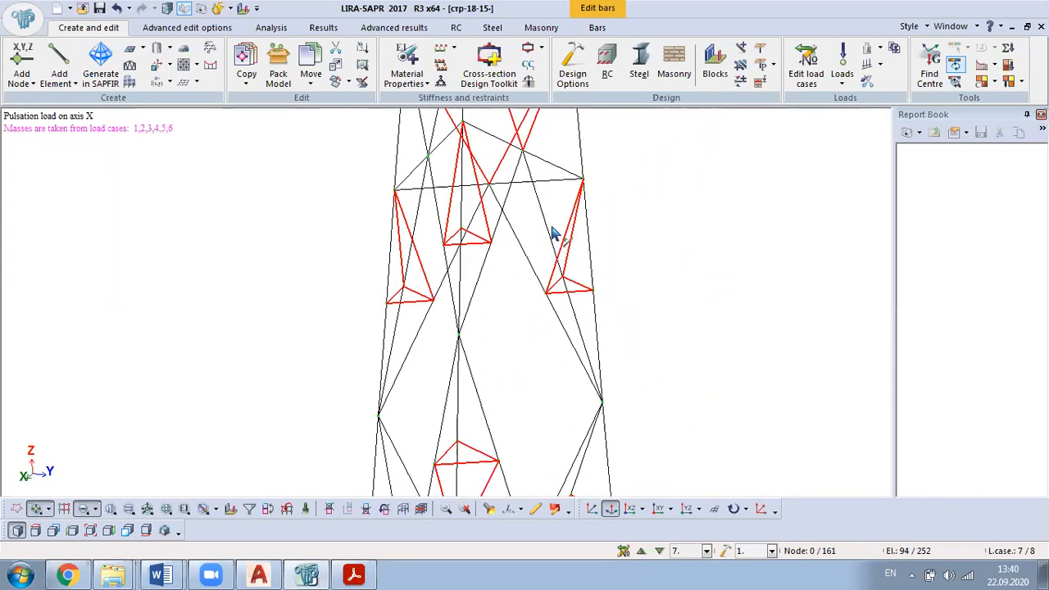
middle_click_drag(529, 250, 632, 329)
left_click(452, 208)
scroll(484, 216, "up", 3)
left_click_drag(550, 281, 510, 290)
middle_click_drag(585, 276, 517, 266)
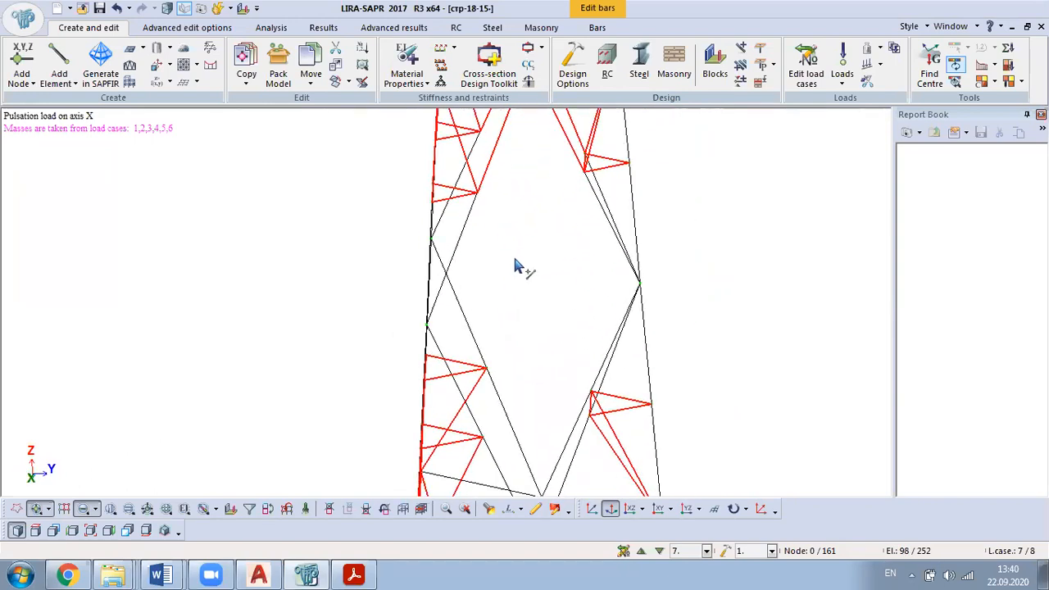
middle_click_drag(656, 246, 624, 279)
left_click_drag(566, 316, 485, 324)
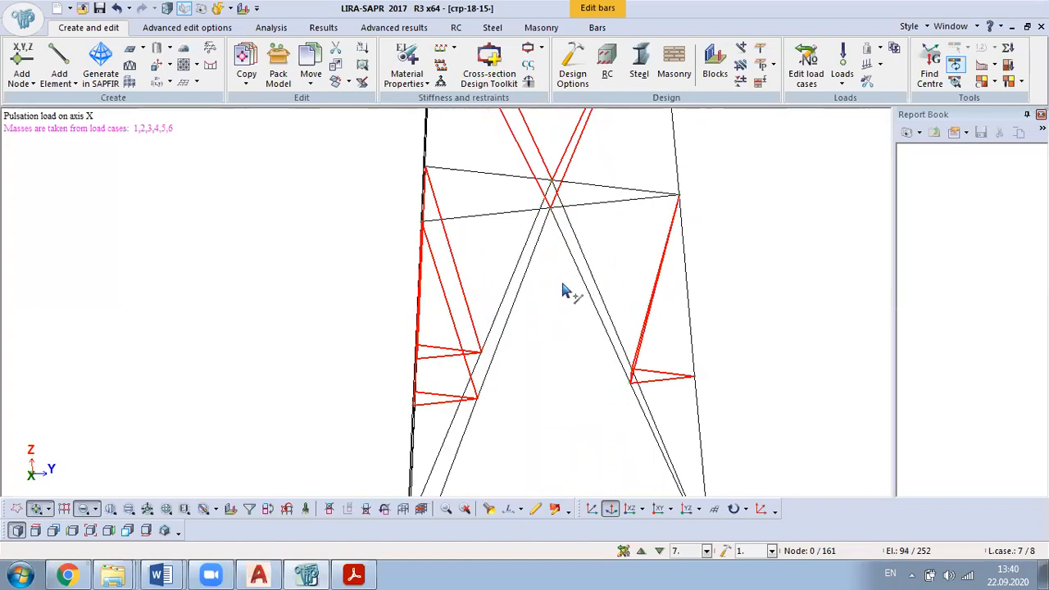
Step: Add the three horizontal bars connecting the legs at the tower's base, above the foundation plates, to the selection
middle_click_drag(566, 292, 581, 293)
middle_click_drag(616, 329, 532, 282)
middle_click_drag(518, 444, 602, 311)
scroll(575, 393, "up", 2)
left_click_drag(574, 359, 514, 438)
scroll(610, 443, "up", 2)
scroll(509, 437, "down", 2)
middle_click_drag(683, 367, 731, 348)
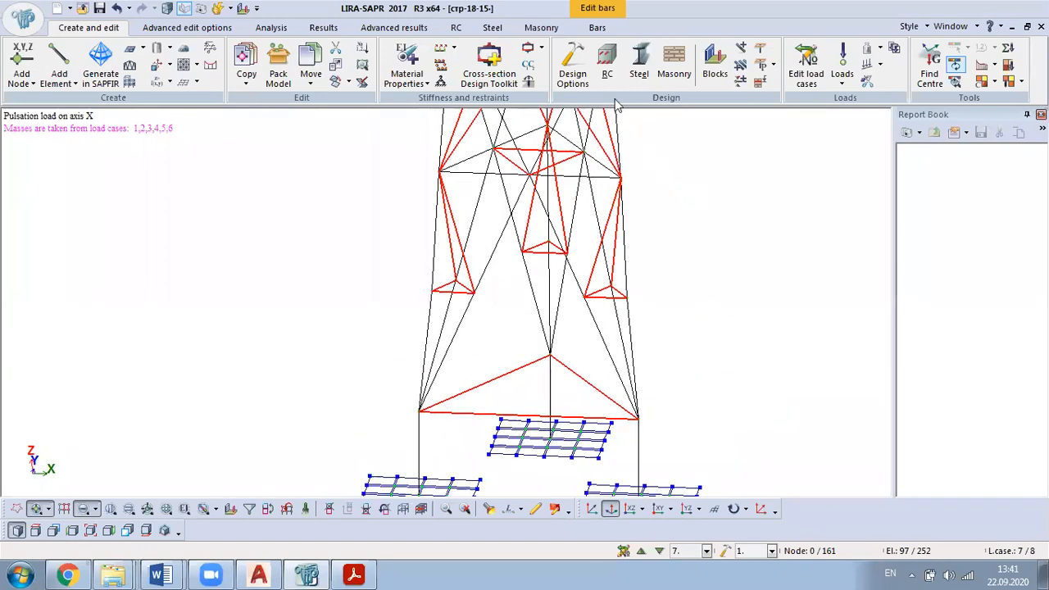
Step: Assign UY hinges at both the first and second nodes of all selected bracing bars
left_click(602, 29)
left_click(239, 61)
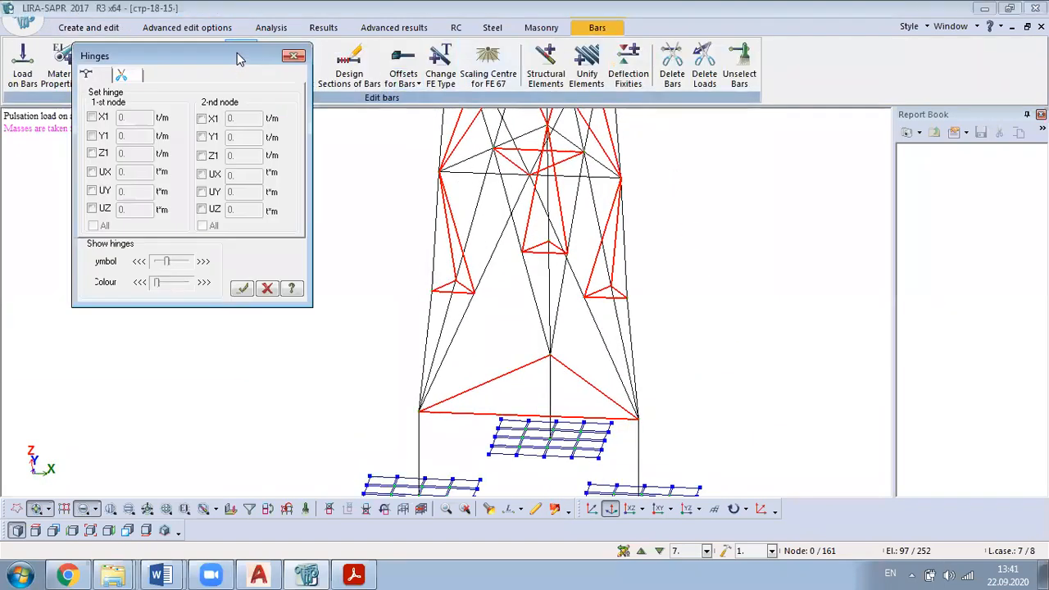
left_click(92, 191)
left_click(202, 194)
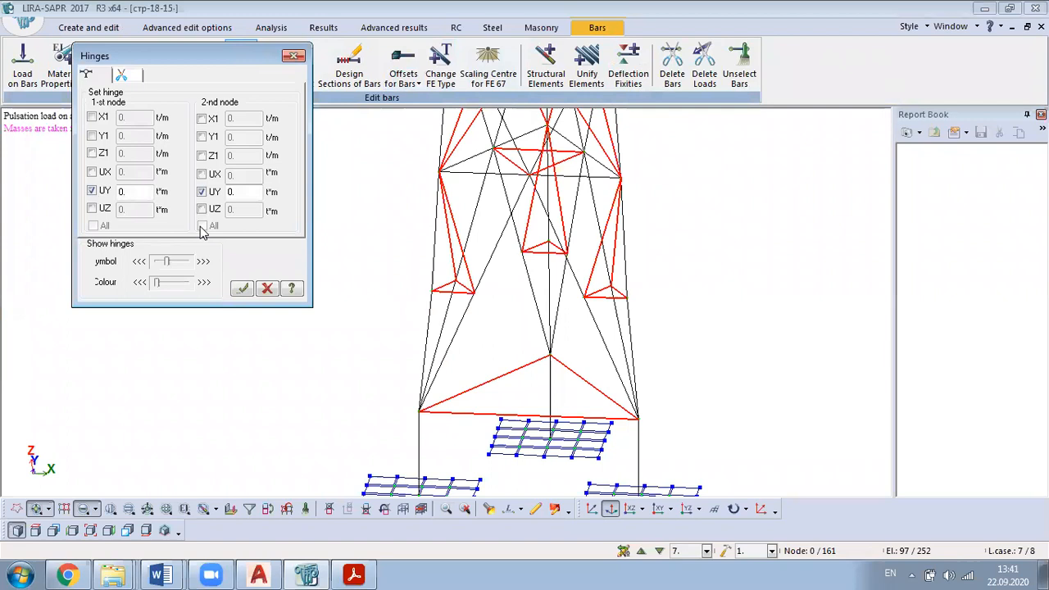
left_click(242, 289)
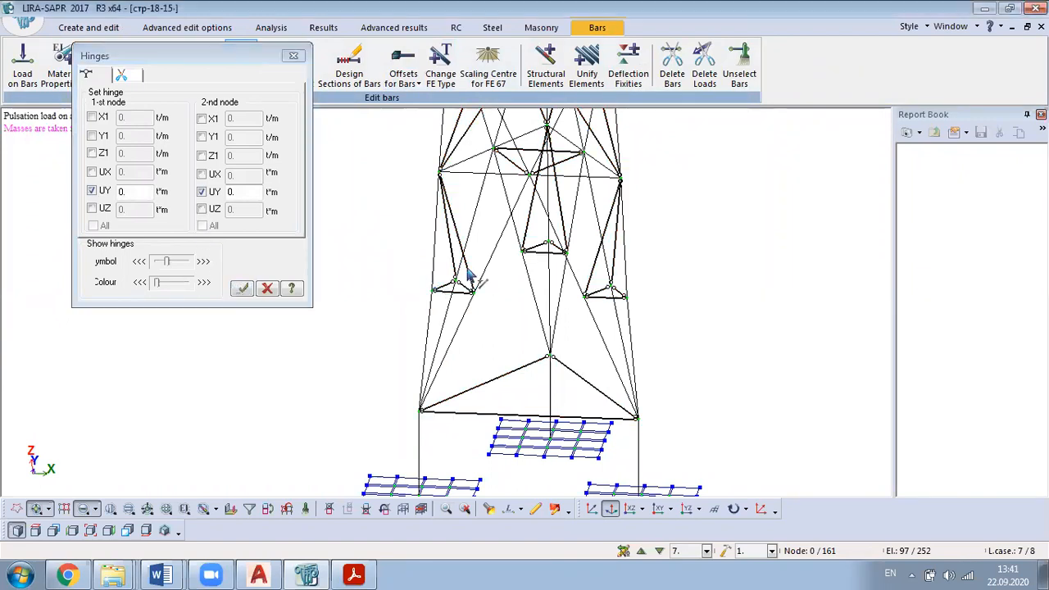
scroll(485, 277, "up", 3)
left_click(293, 57)
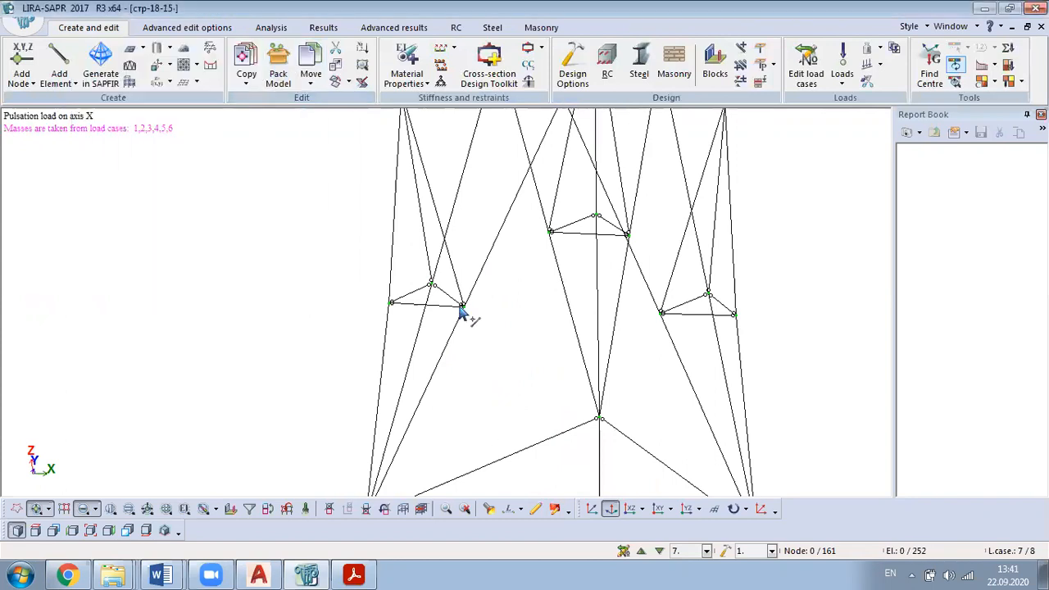
Step: Select the lowest segment of a main diagonal rising from a base corner and assign a UY hinge at its first node
scroll(462, 303, "up", 3)
scroll(461, 344, "down", 4)
scroll(533, 311, "up", 4)
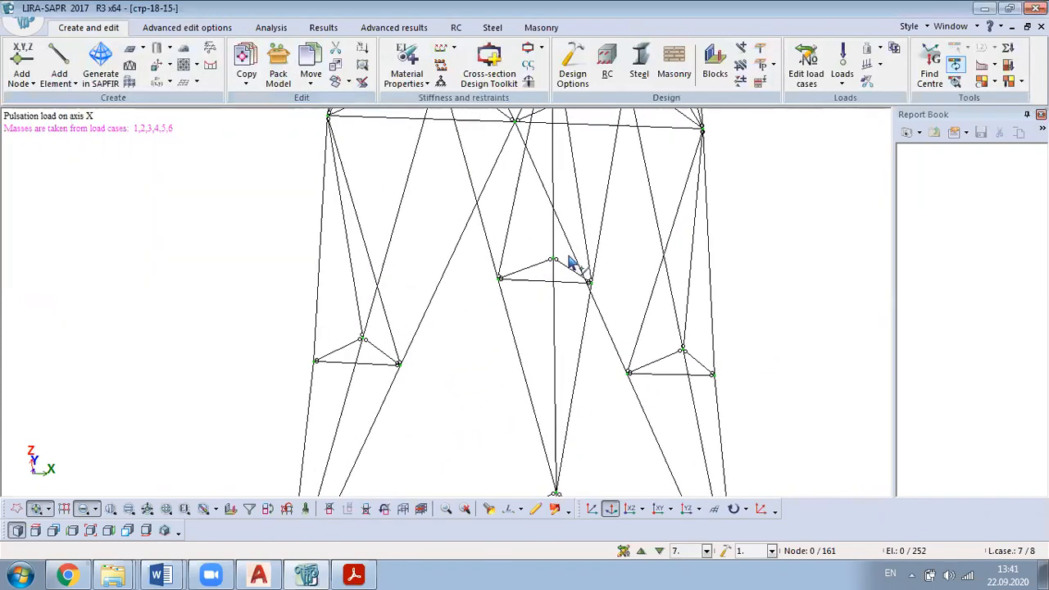
scroll(555, 305, "down", 3)
middle_click_drag(558, 313, 511, 271)
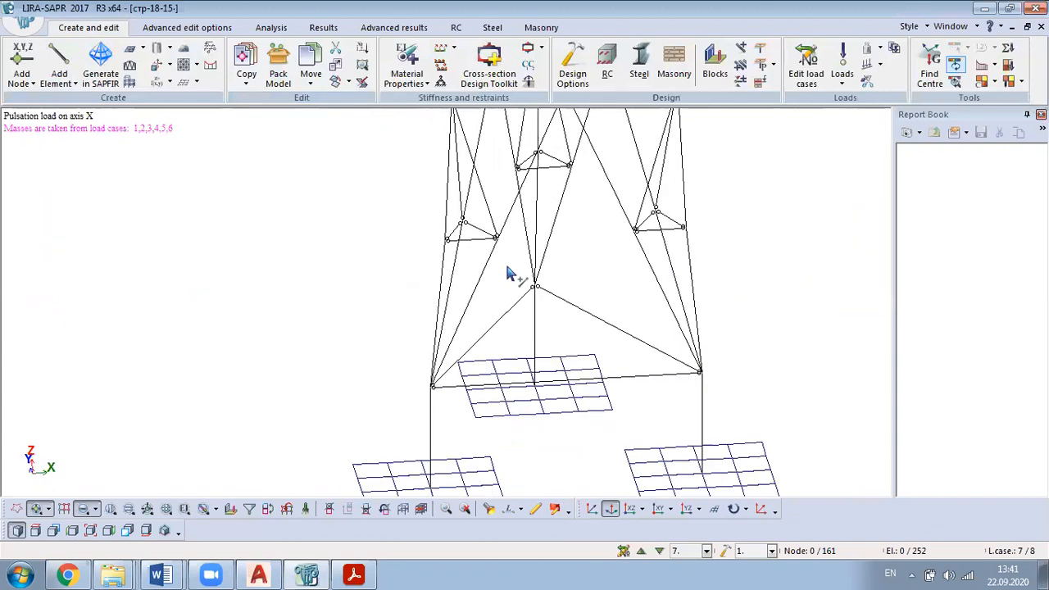
left_click(480, 290)
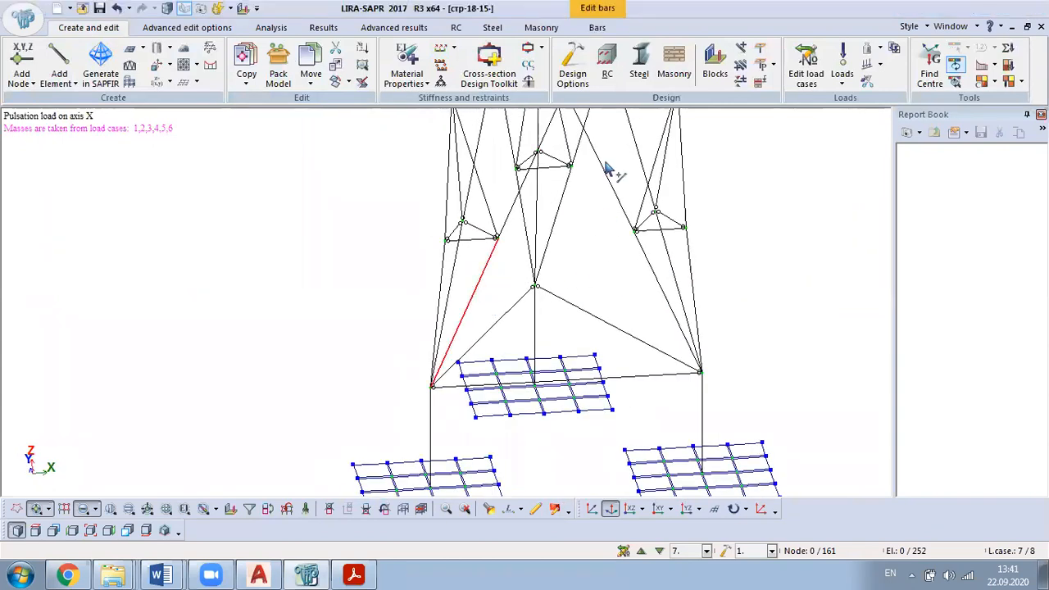
left_click(597, 27)
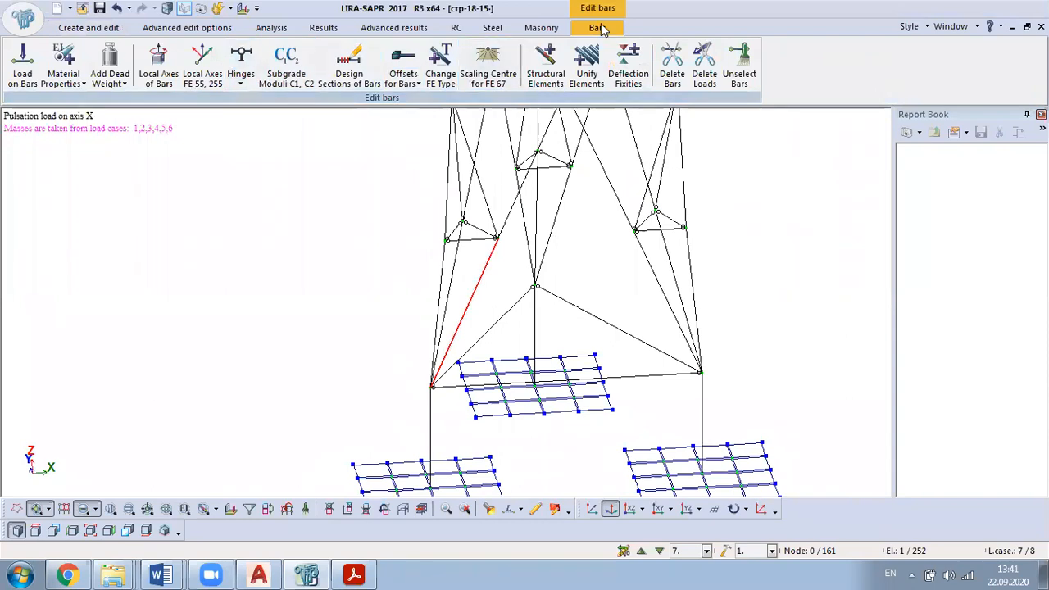
left_click(241, 57)
left_click(91, 191)
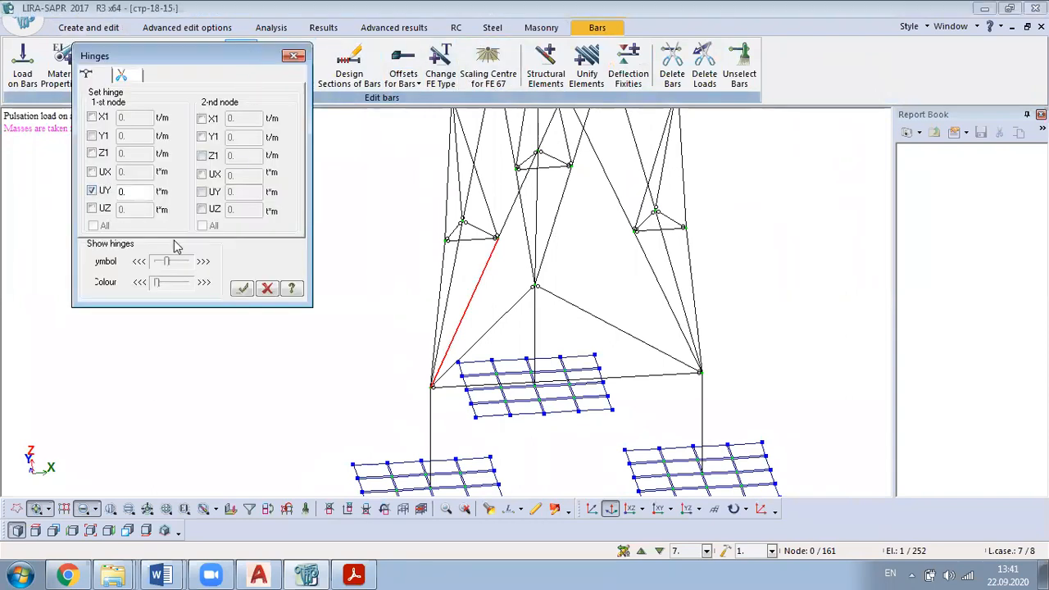
left_click(241, 289)
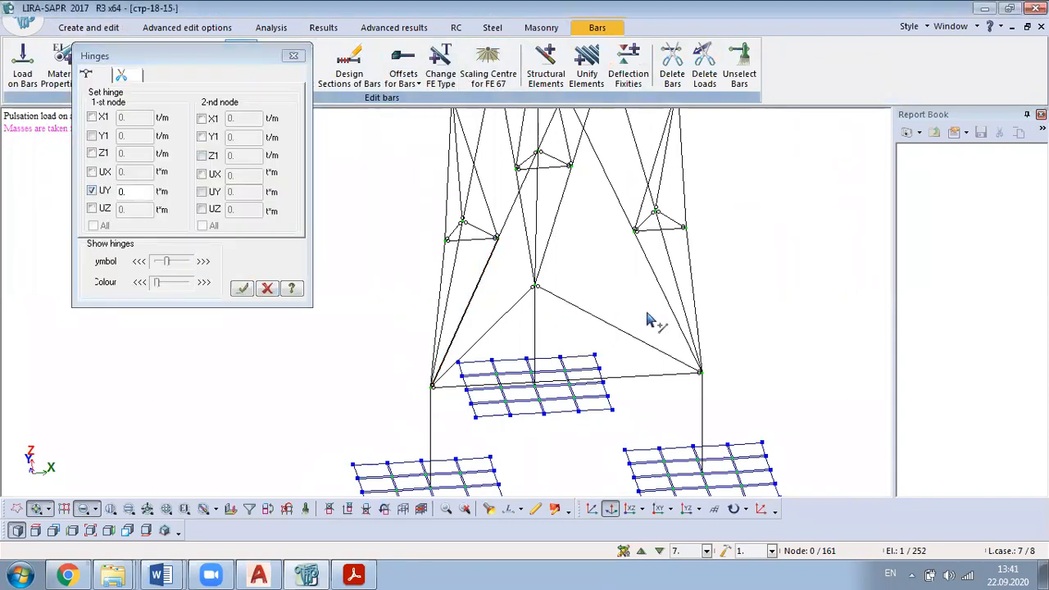
scroll(532, 303, "up", 2)
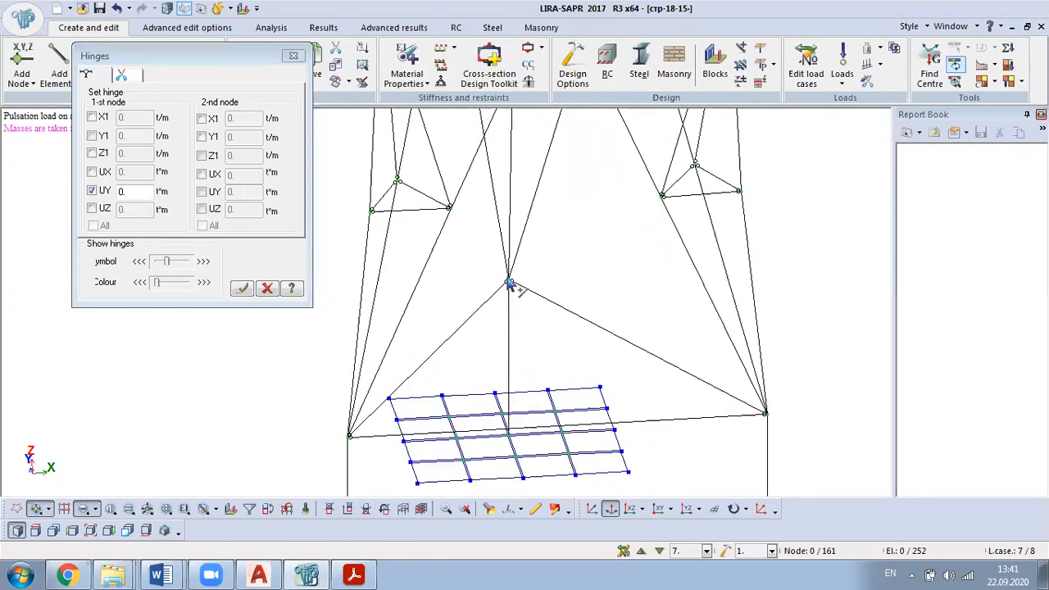
Step: Try to assign a UY hinge at the second node of the lowest main diagonal segment rising from the opposite base corner
left_click(709, 297)
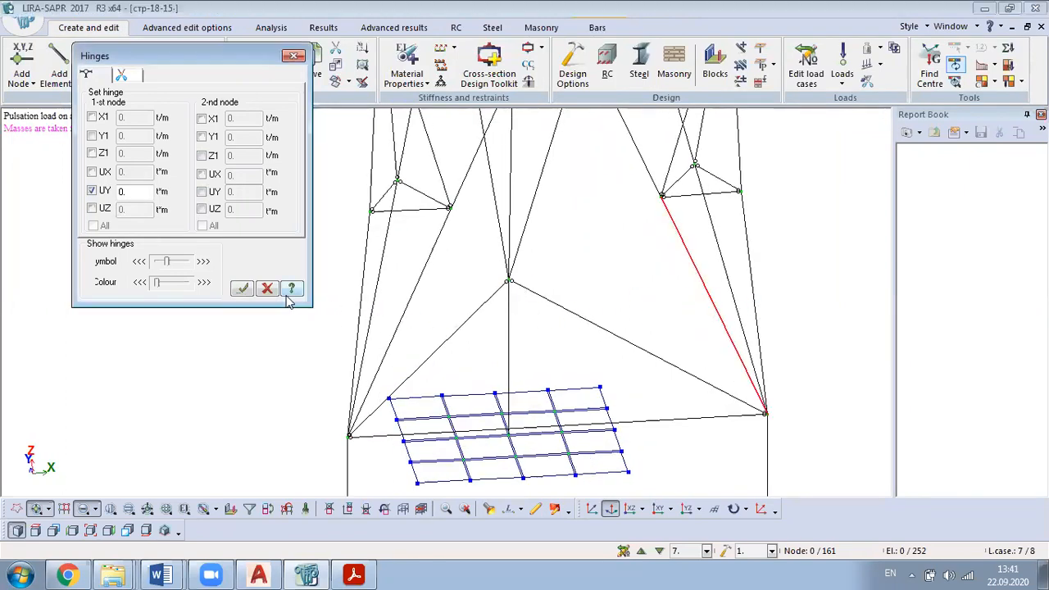
left_click(201, 192)
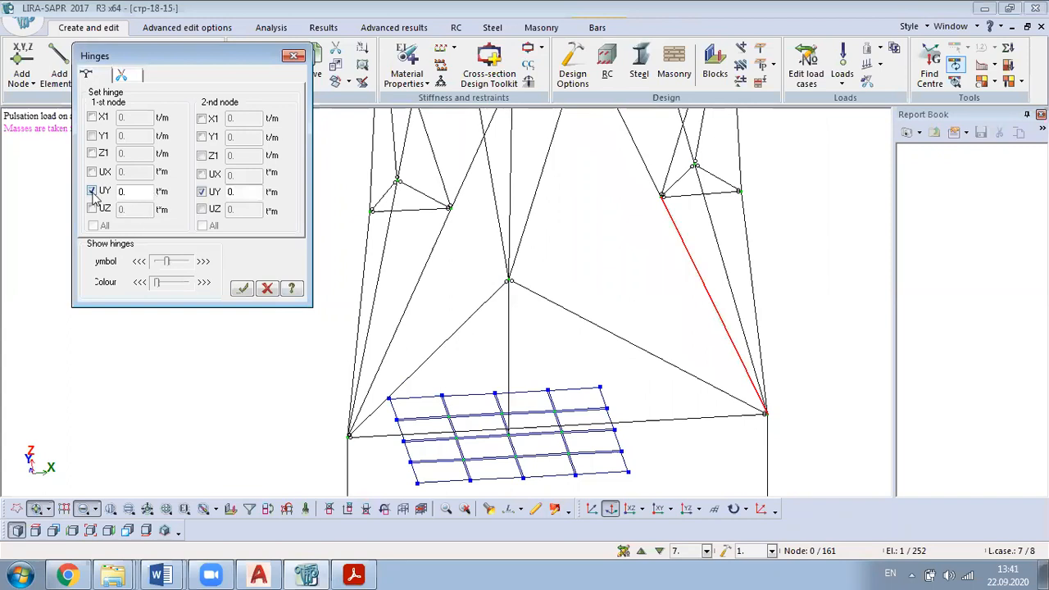
left_click(93, 191)
left_click(242, 288)
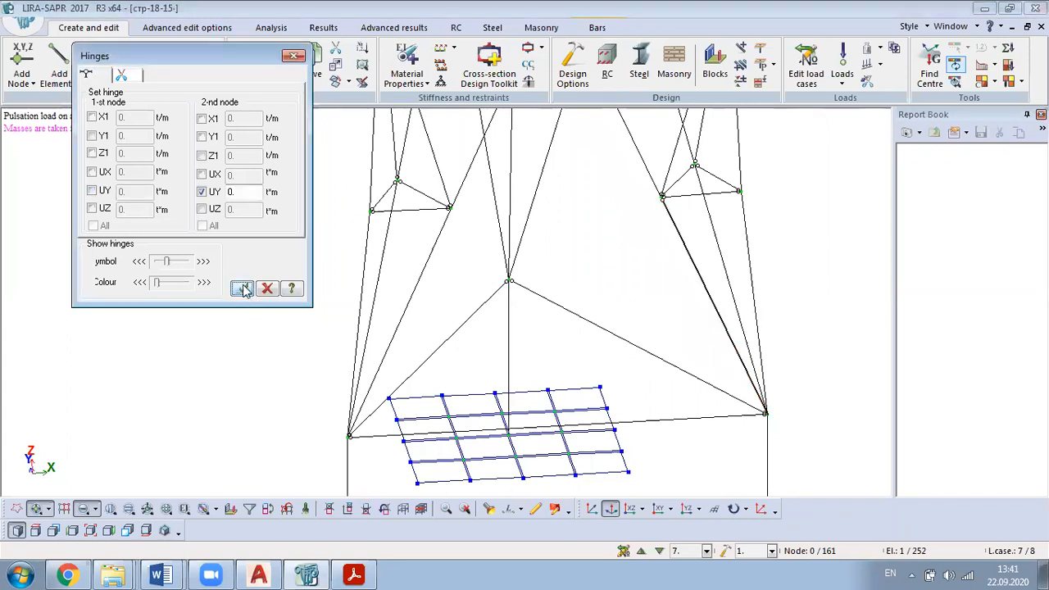
Step: Delete the UY hinge from the second node of that lowest diagonal segment
mouse_move(144, 15)
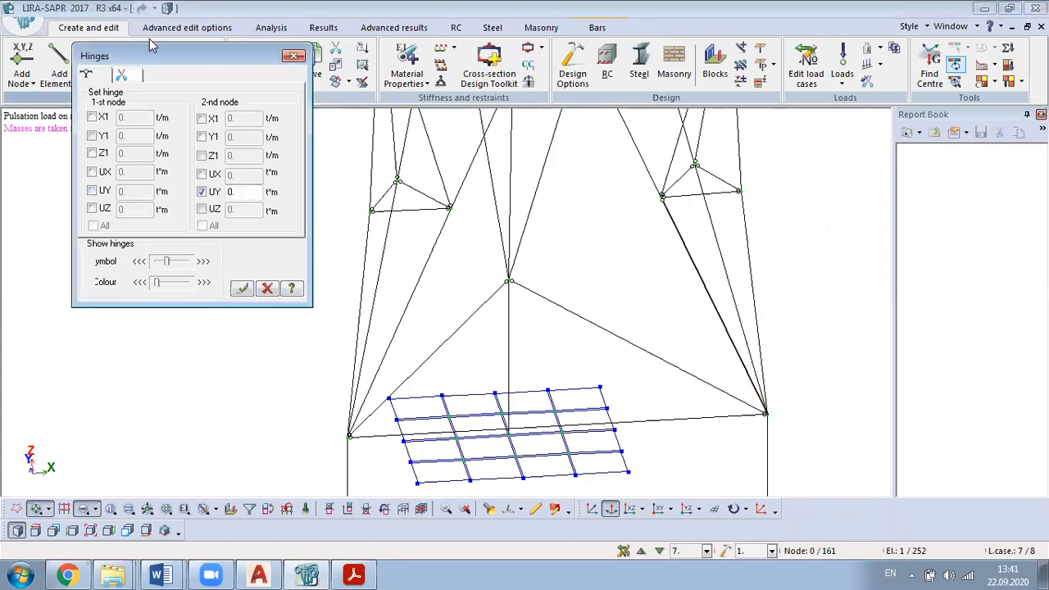
left_click(622, 262)
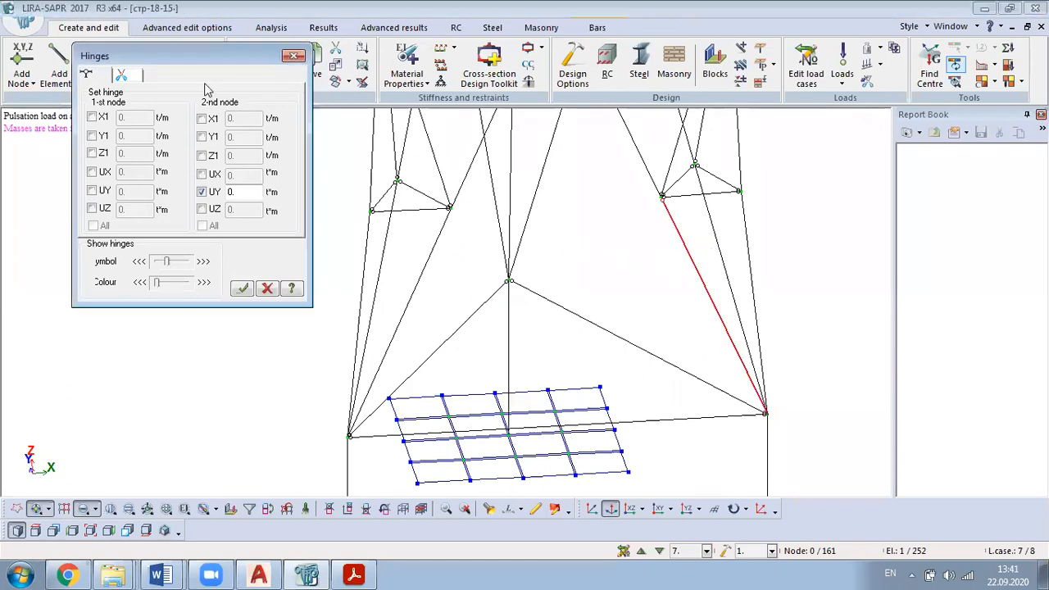
left_click(126, 79)
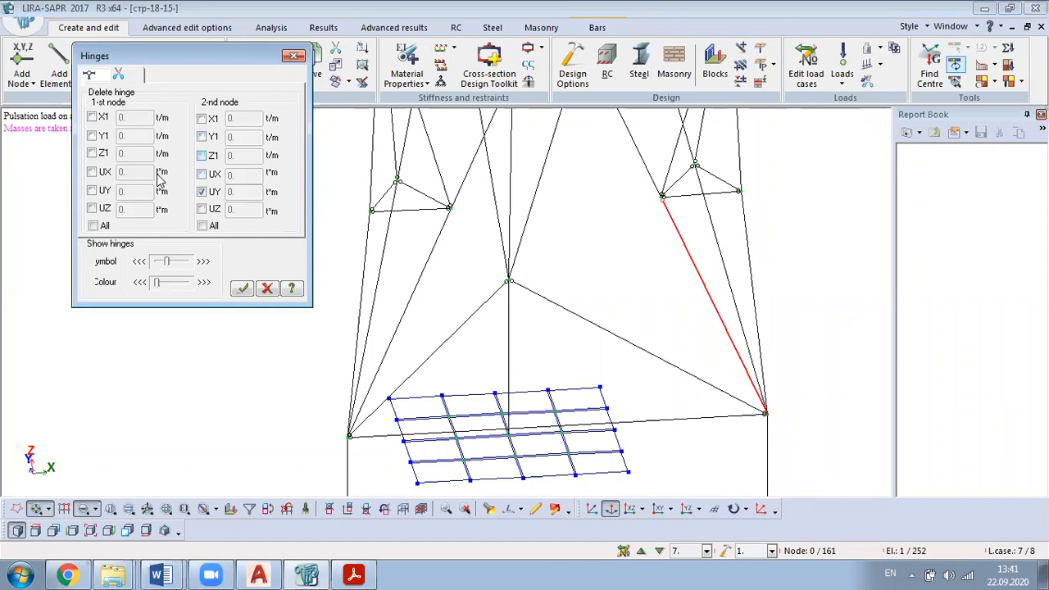
left_click(241, 290)
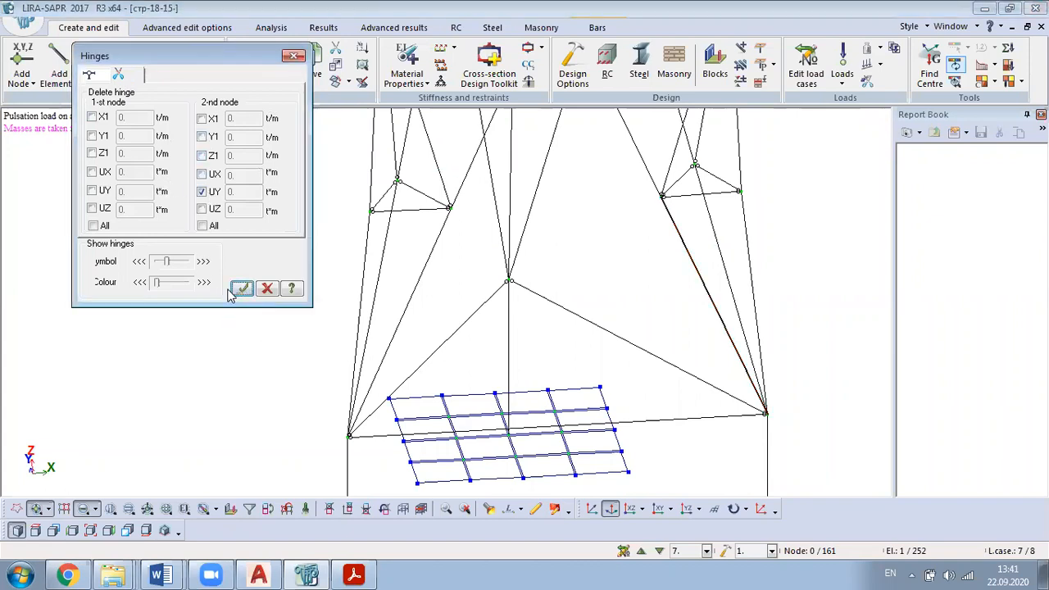
Step: Reselect the same lowest diagonal segment and delete the UY hinge at its first node
left_click_drag(693, 220, 665, 268)
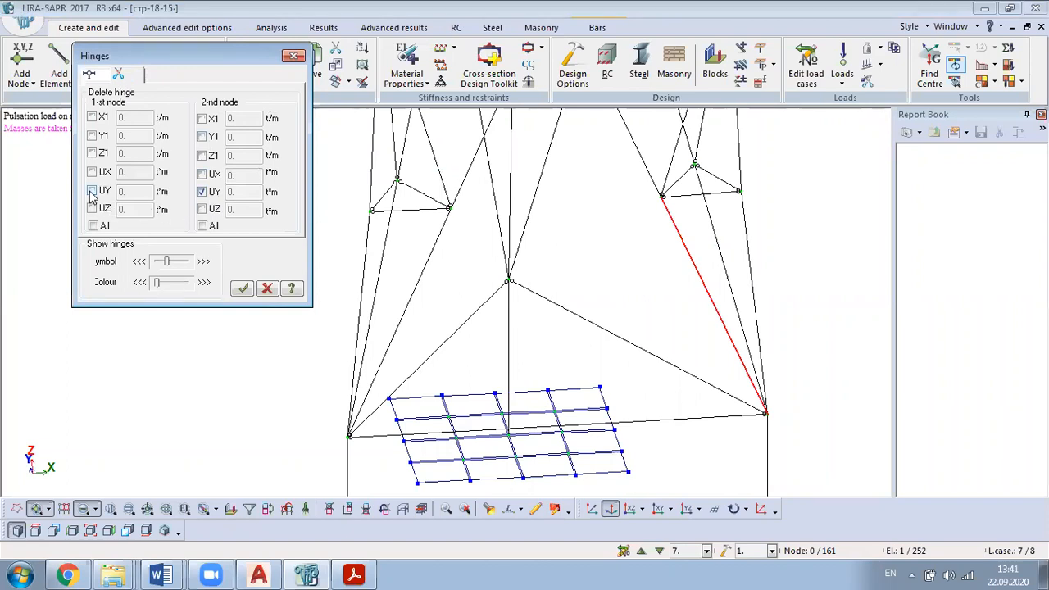
left_click(242, 289)
scroll(784, 421, "up", 1)
scroll(647, 393, "down", 1)
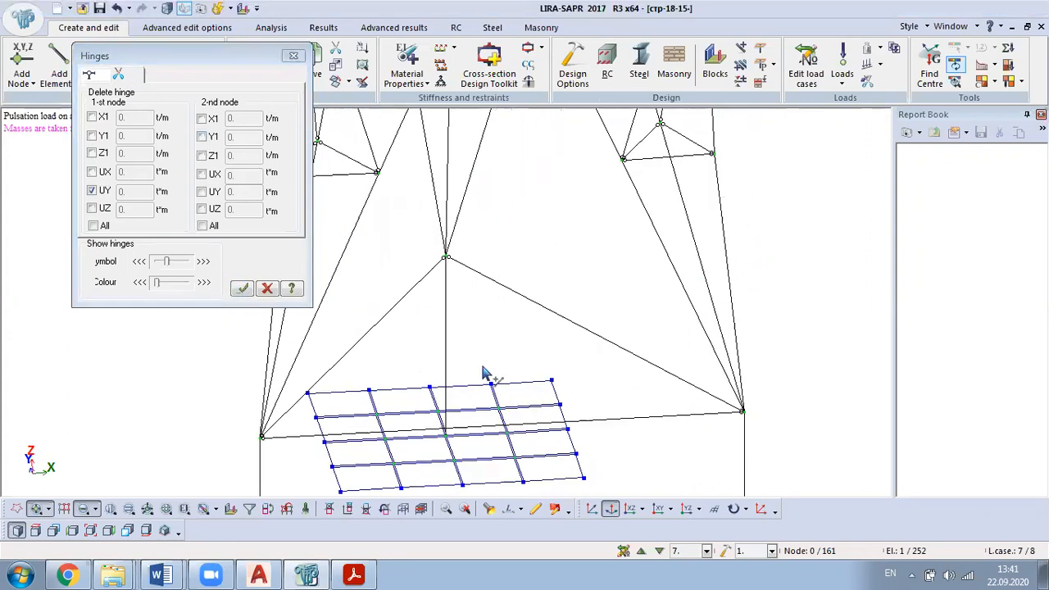
left_click_drag(684, 239, 663, 251)
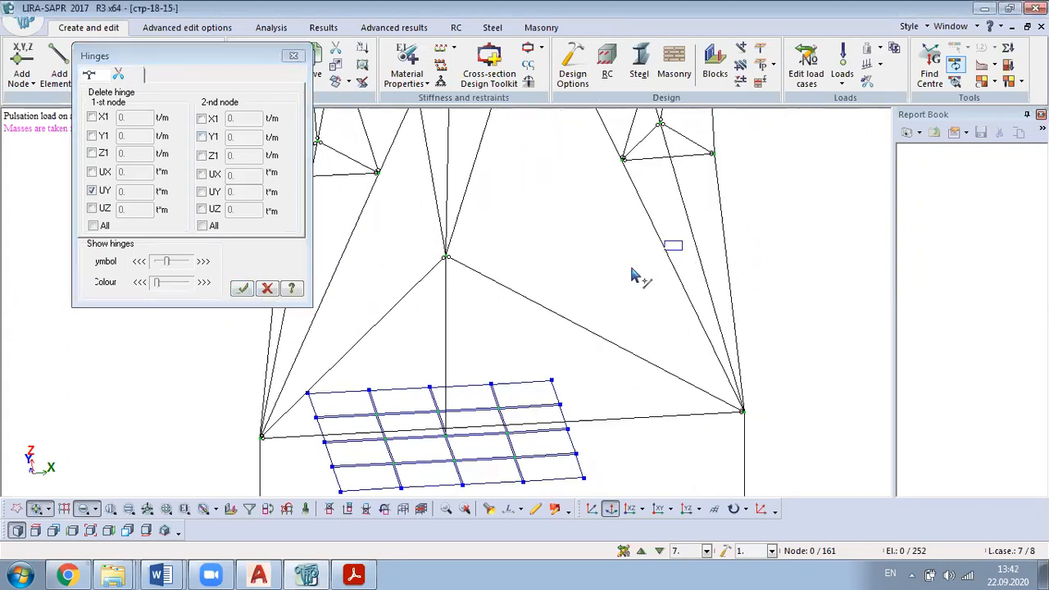
left_click(243, 289)
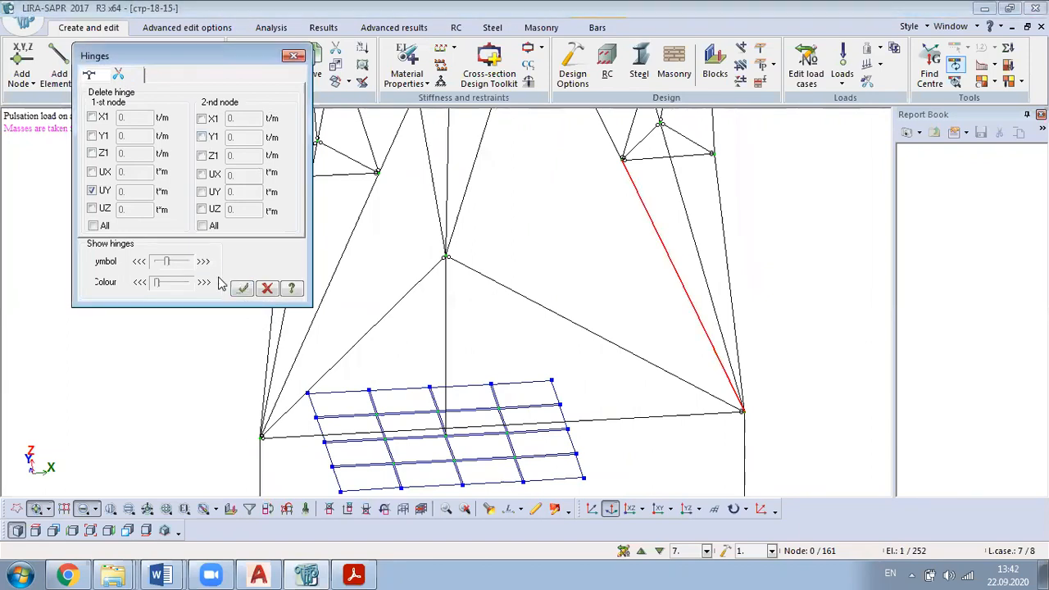
Step: Assign a UY hinge at the first node of the lowest diagonal segment at the opposite base corner
left_click(89, 75)
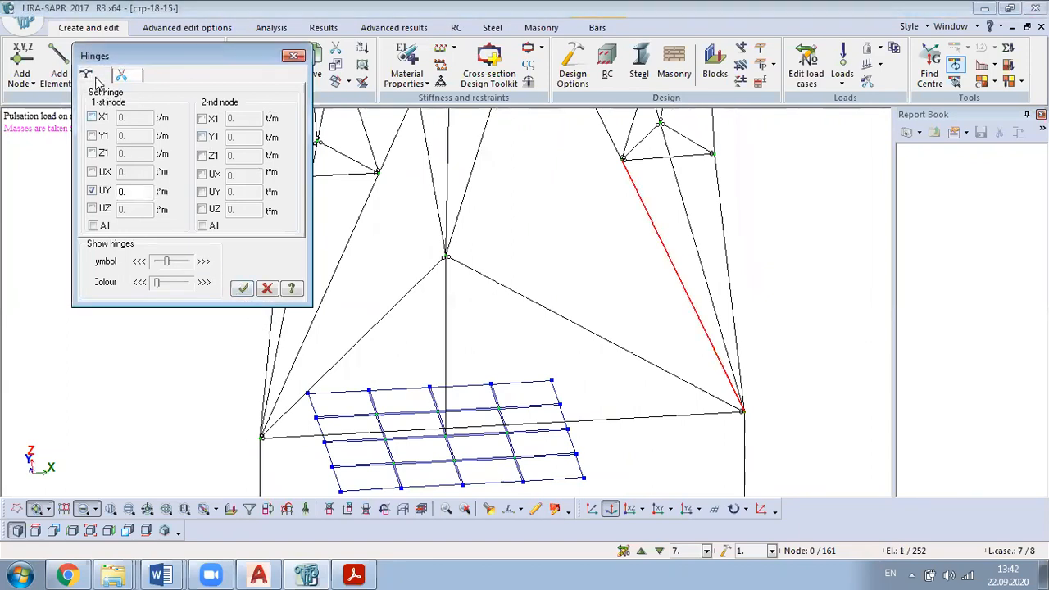
left_click(243, 289)
left_click(550, 318)
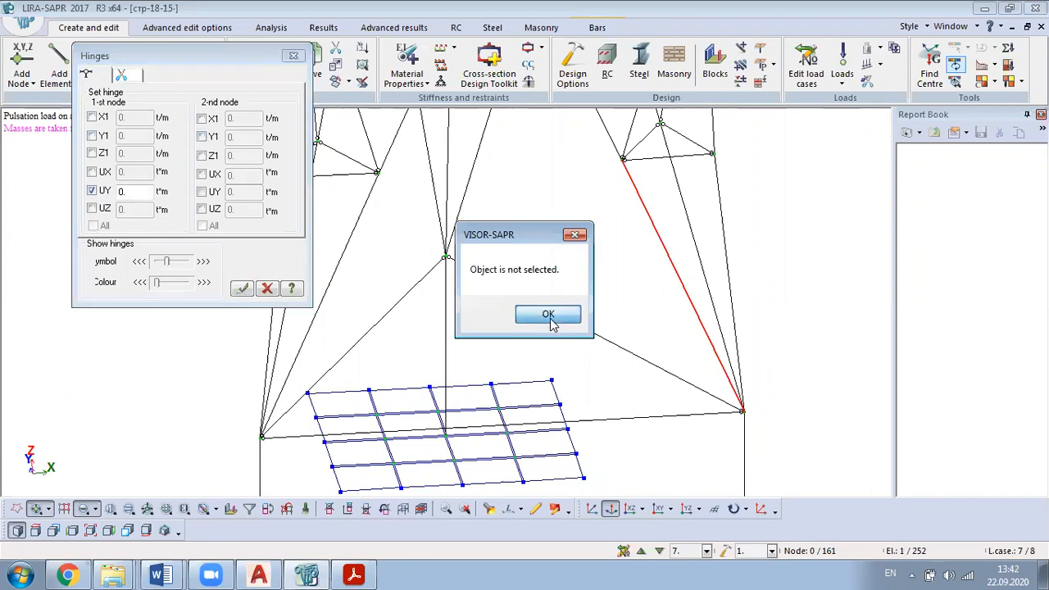
left_click_drag(677, 248, 665, 264)
left_click(669, 243)
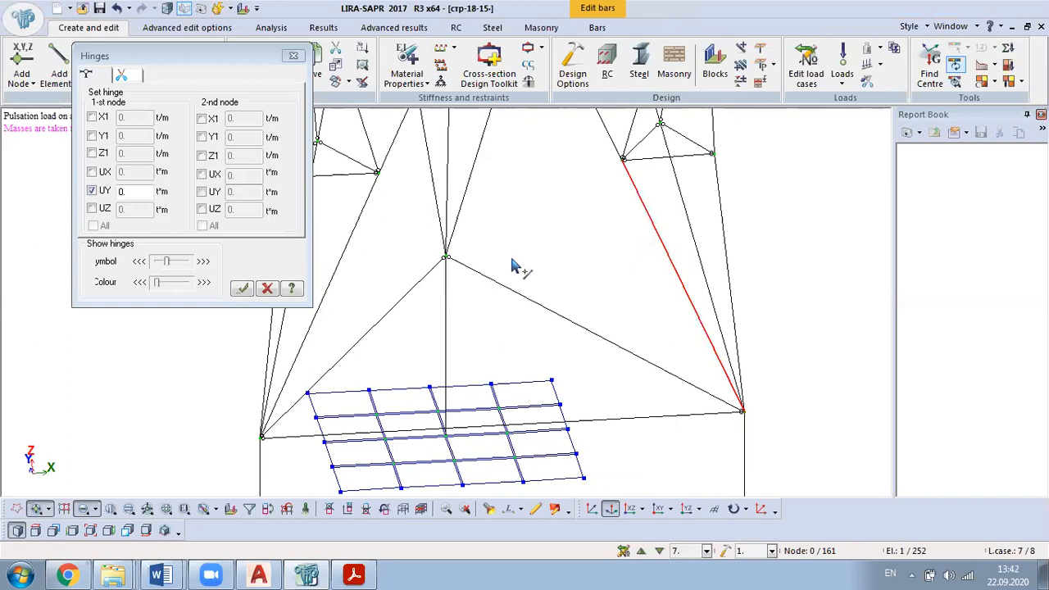
left_click(242, 289)
Step: Try to assign a UY hinge at the first node of a main diagonal segment descending from the diaphragm's mid-face node
middle_click_drag(578, 221, 679, 359)
scroll(697, 347, "up", 5)
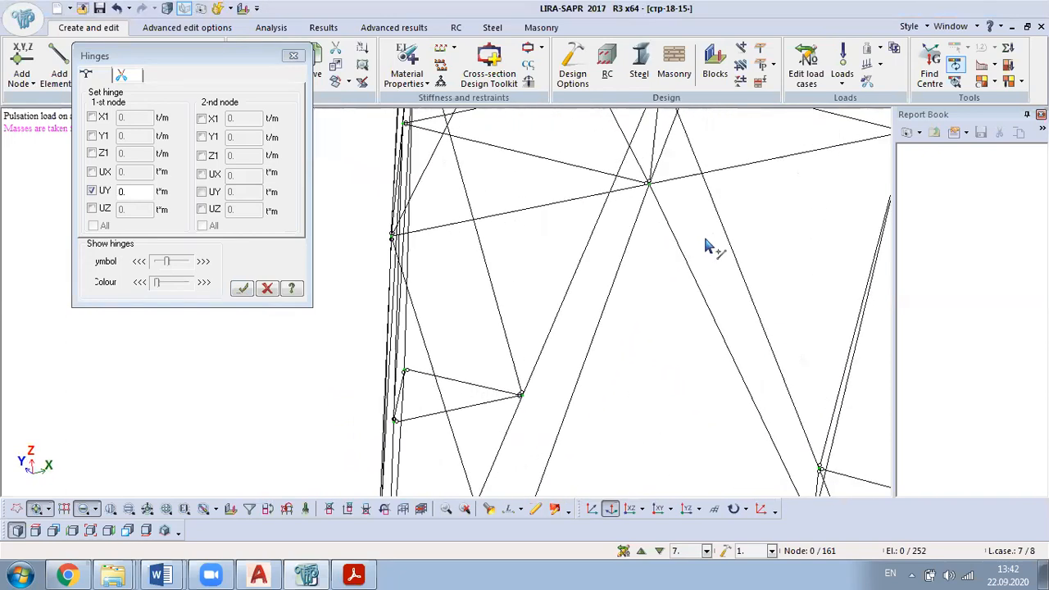
left_click(605, 304)
left_click(242, 289)
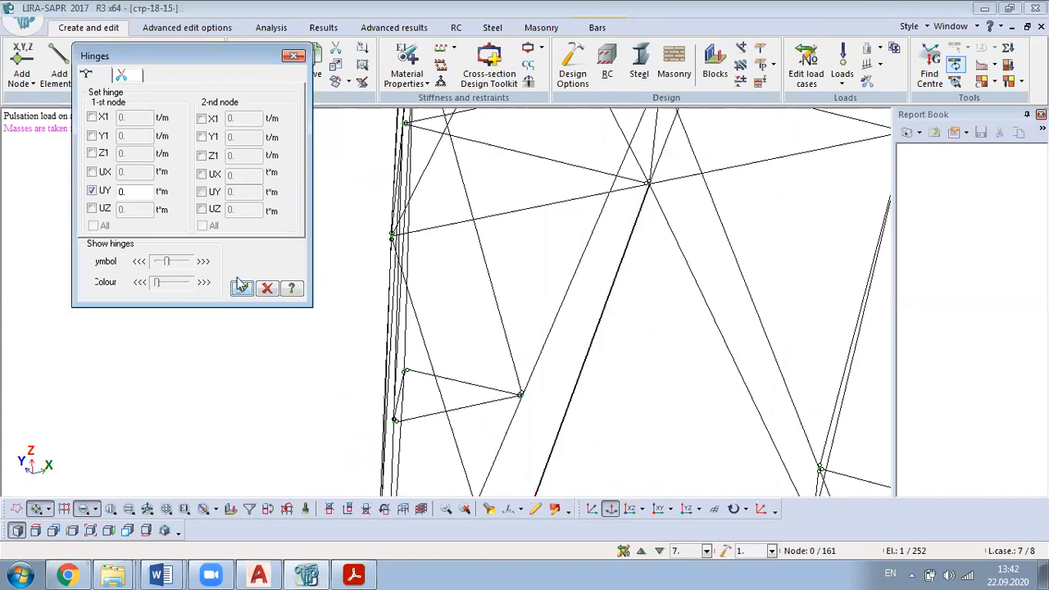
scroll(456, 317, "down", 3)
middle_click_drag(488, 341, 475, 176)
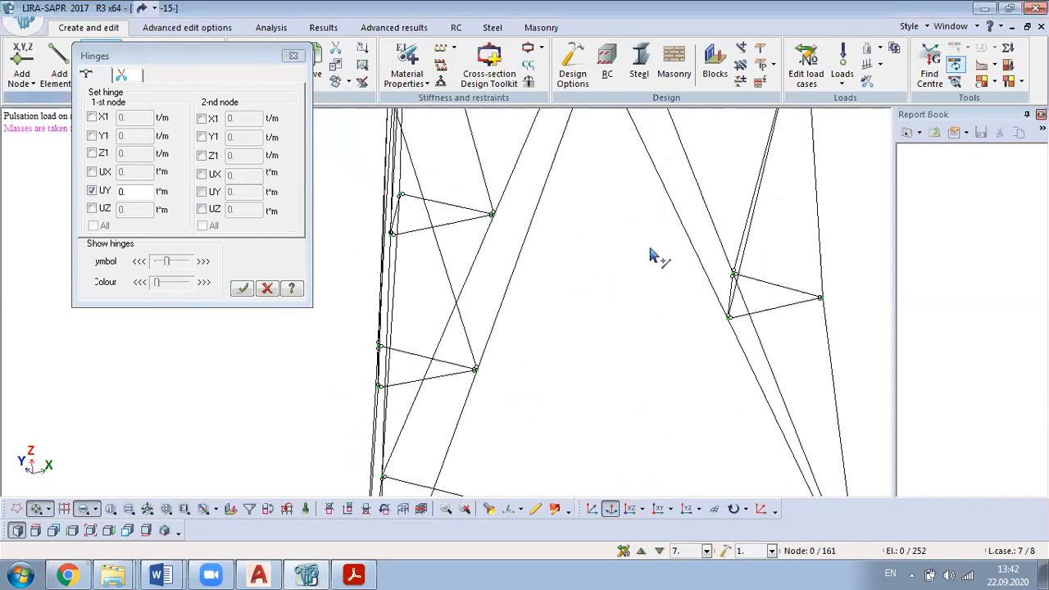
Step: Assign UY hinges at the second nodes of the two main diagonal segments descending from the diaphragm's mid-face node
middle_click_drag(651, 256, 630, 354)
left_click_drag(608, 238, 525, 283)
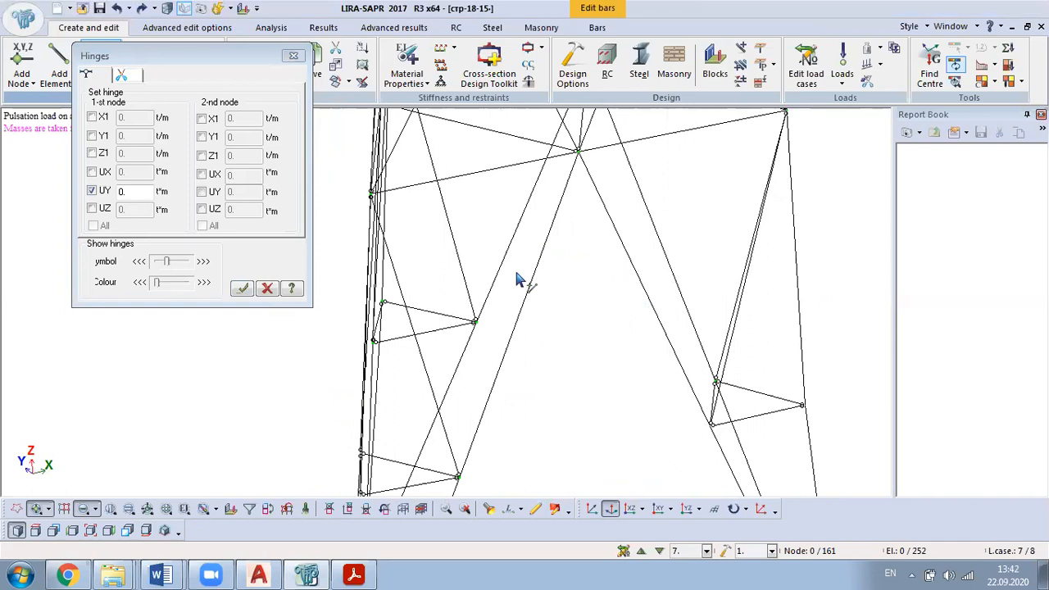
left_click(202, 191)
left_click(92, 190)
left_click(241, 288)
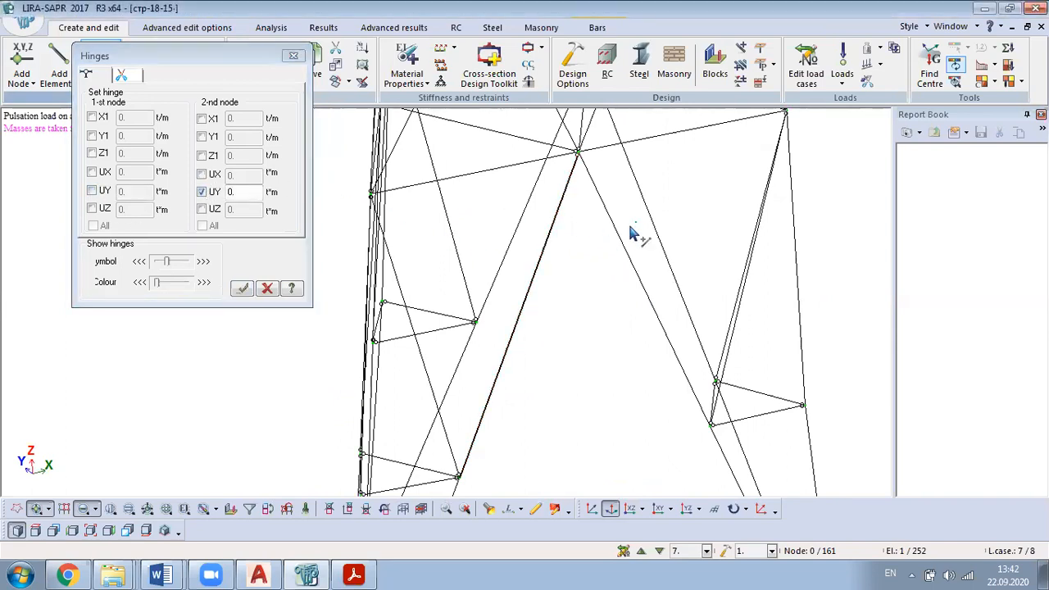
left_click(629, 261)
left_click(242, 289)
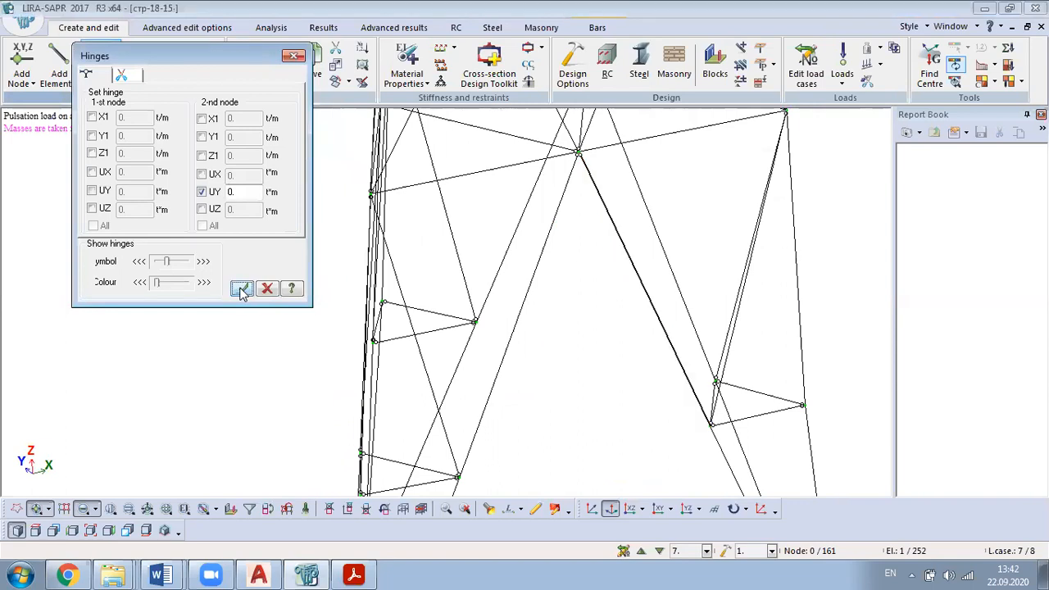
Step: Try to assign second-node UY hinges to both main diagonal segments below the diaphragm on the adjacent tower face
scroll(703, 190, "down", 1)
middle_click_drag(766, 253, 597, 169)
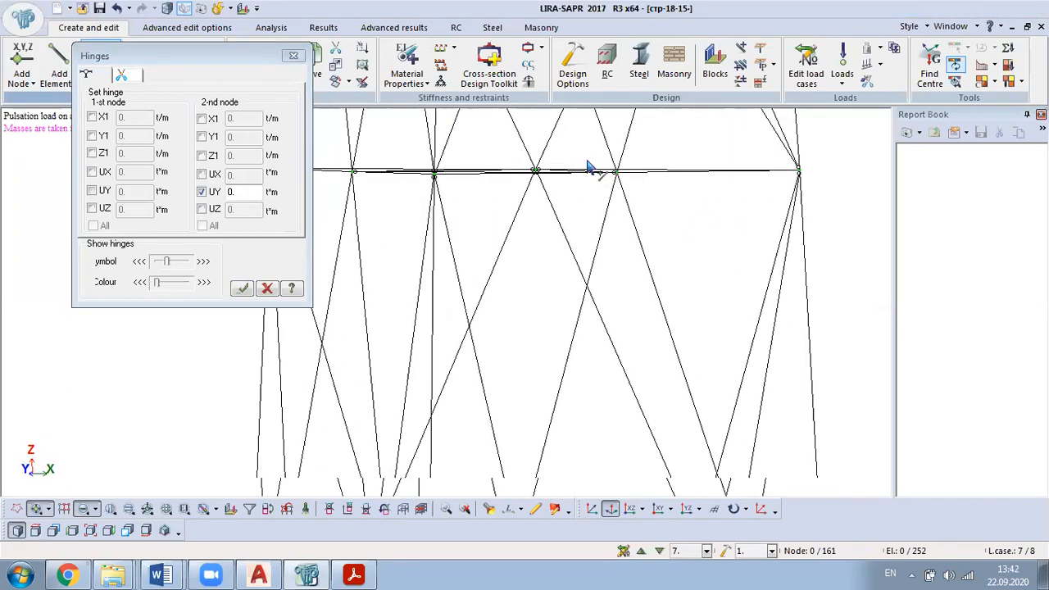
scroll(674, 216, "up", 2)
left_click_drag(667, 207, 567, 234)
left_click(240, 289)
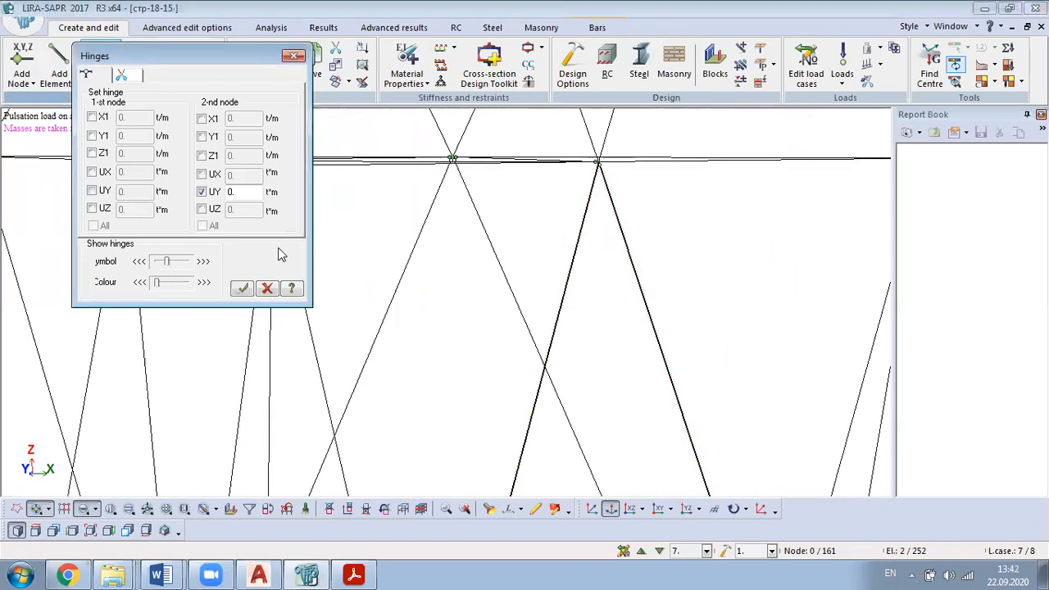
Step: Assign UY hinges to that face's two diagonal segments below the diaphragm: second node on one, first node on the other
left_click(596, 296)
left_click_drag(644, 218, 615, 271)
left_click(240, 288)
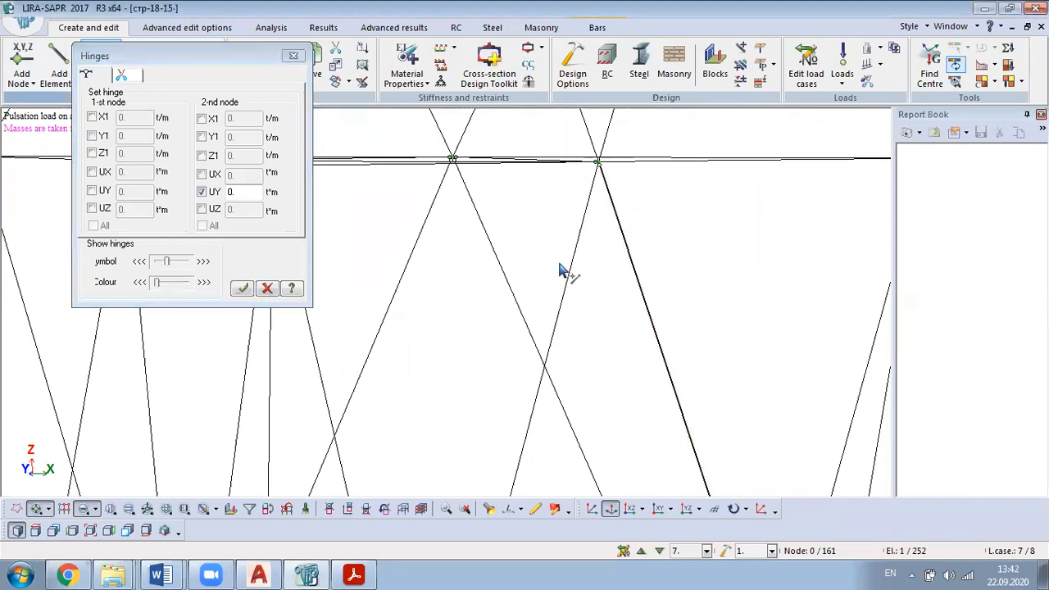
left_click_drag(604, 233, 559, 274)
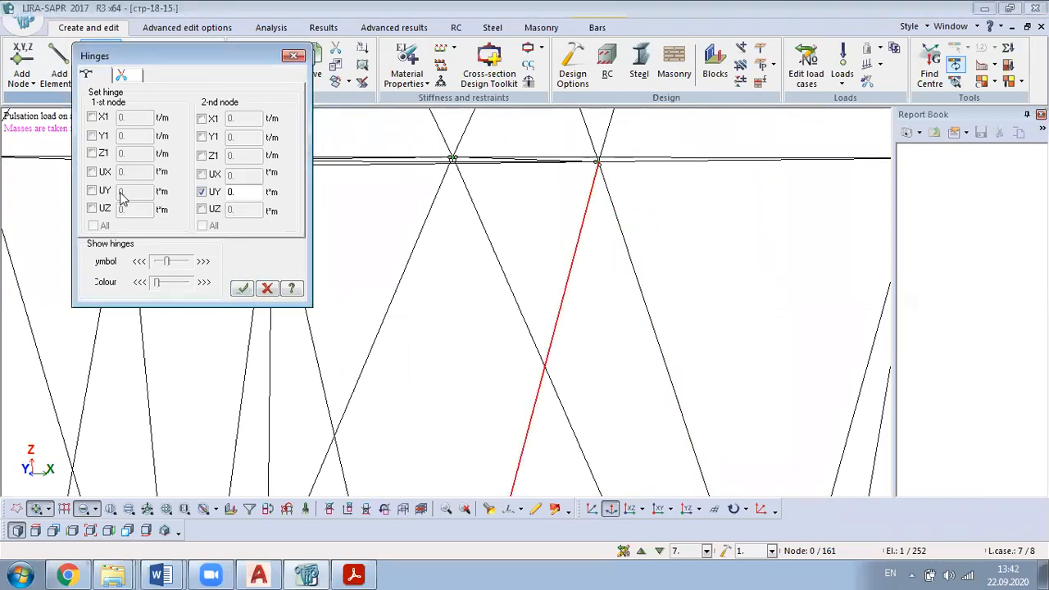
left_click(92, 191)
left_click(201, 192)
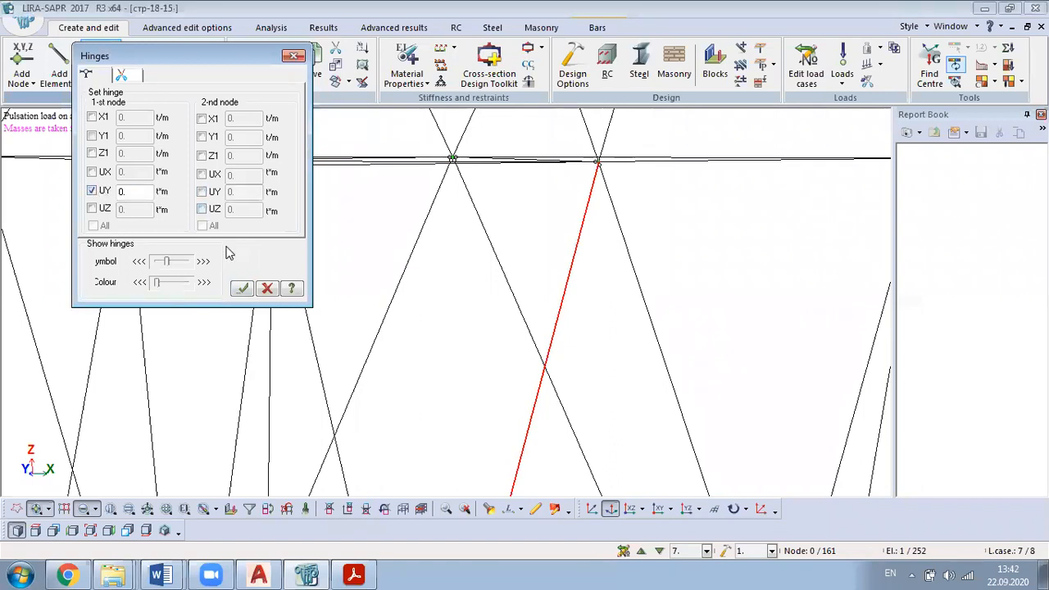
left_click(242, 288)
Step: On the third tower face, assign a UY hinge at the first node of one main diagonal segment below the diaphragm
scroll(662, 238, "down", 3)
mouse_move(613, 251)
middle_mouse_down()
mouse_move(702, 281)
mouse_move(604, 239)
middle_mouse_up()
scroll(541, 227, "down", 3)
scroll(498, 265, "up", 2)
middle_click_drag(498, 265, 636, 355)
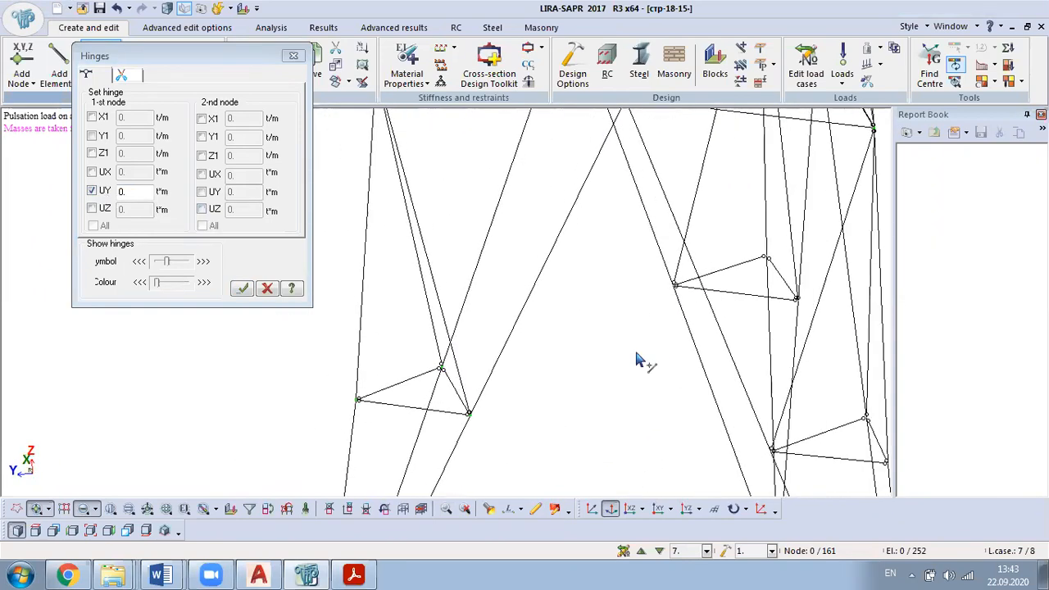
scroll(634, 348, "up", 2)
left_click(592, 323)
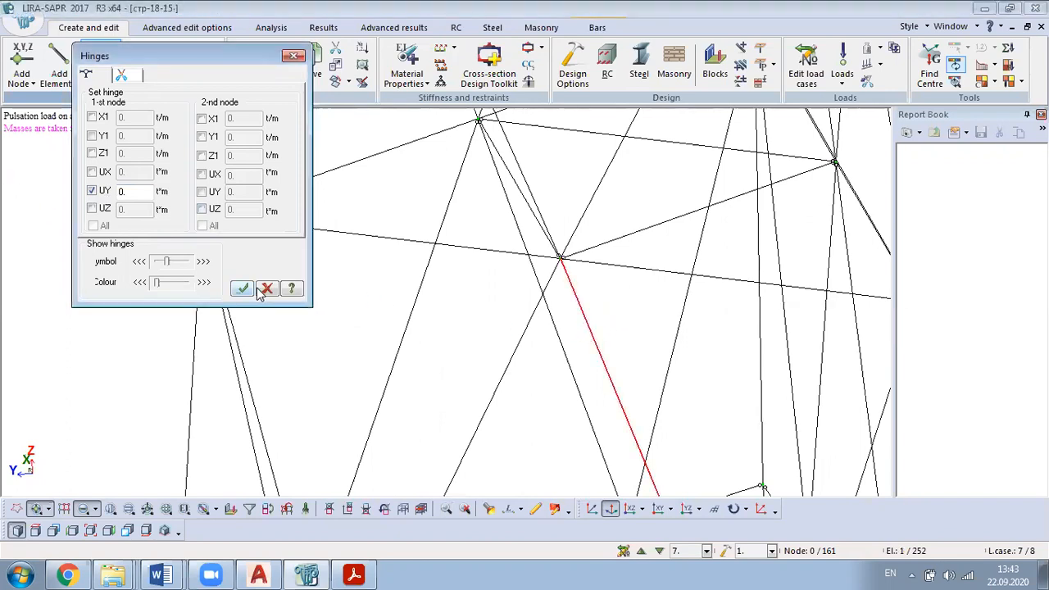
left_click(244, 289)
Step: Assign a UY hinge at the second node of the other main diagonal segment below the diaphragm on the third face
left_click(502, 386)
left_click(201, 192)
left_click(94, 191)
left_click(242, 288)
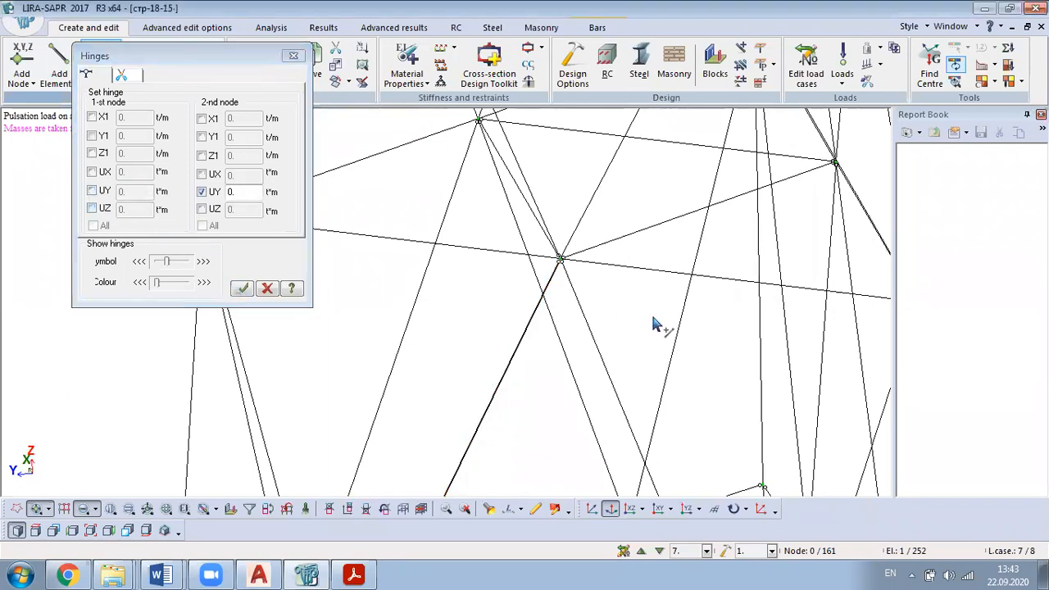
Step: Try to assign a UY hinge at the second node of a main diagonal segment meeting the next diaphragm's mid-face node from above
scroll(677, 297, "down", 2)
scroll(697, 295, "down", 2)
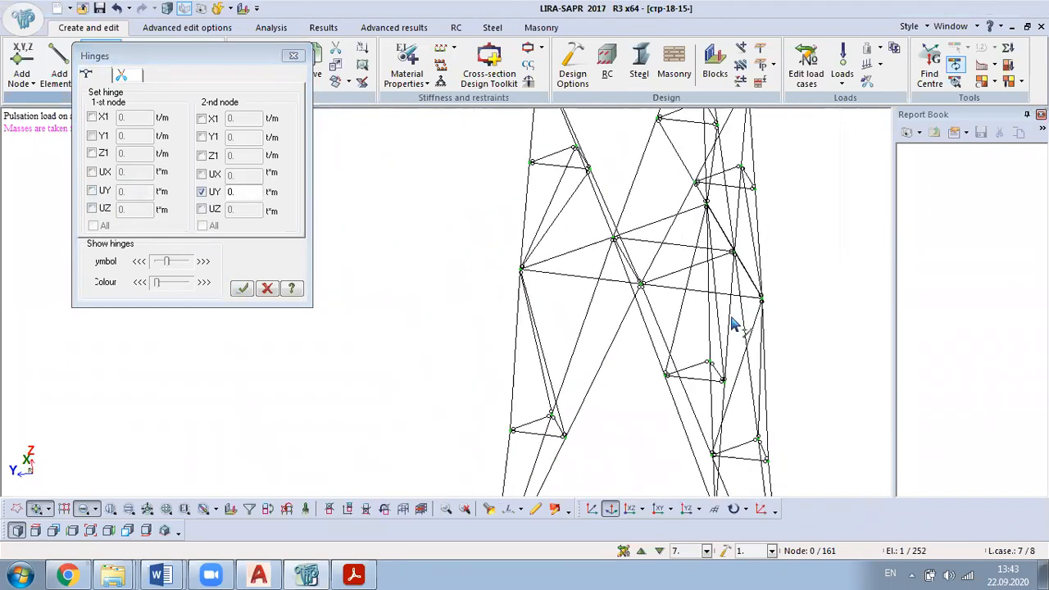
middle_click_drag(733, 323, 873, 215)
scroll(696, 304, "up", 4)
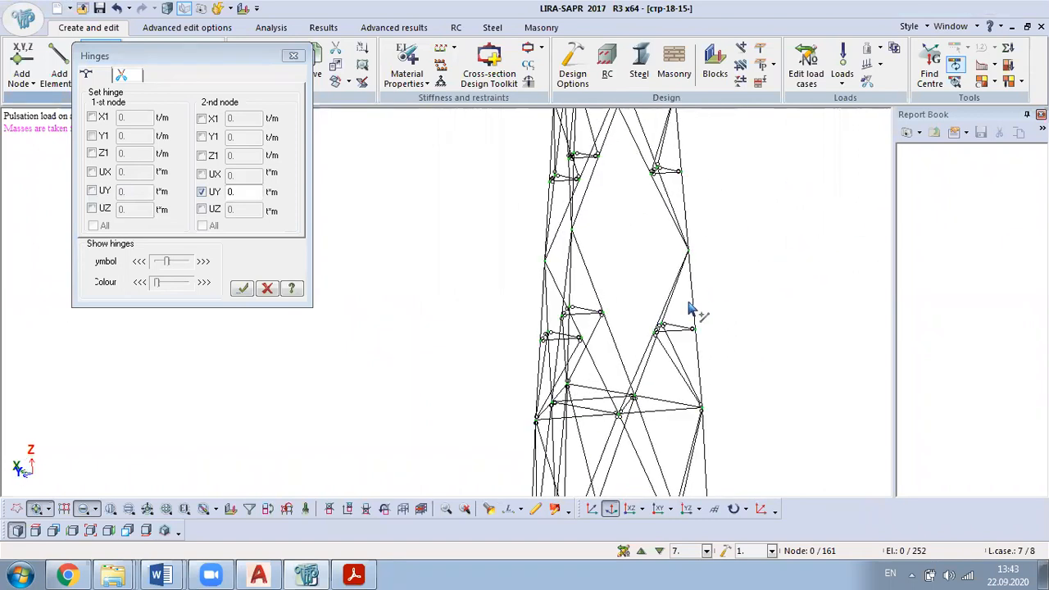
scroll(626, 422, "up", 2)
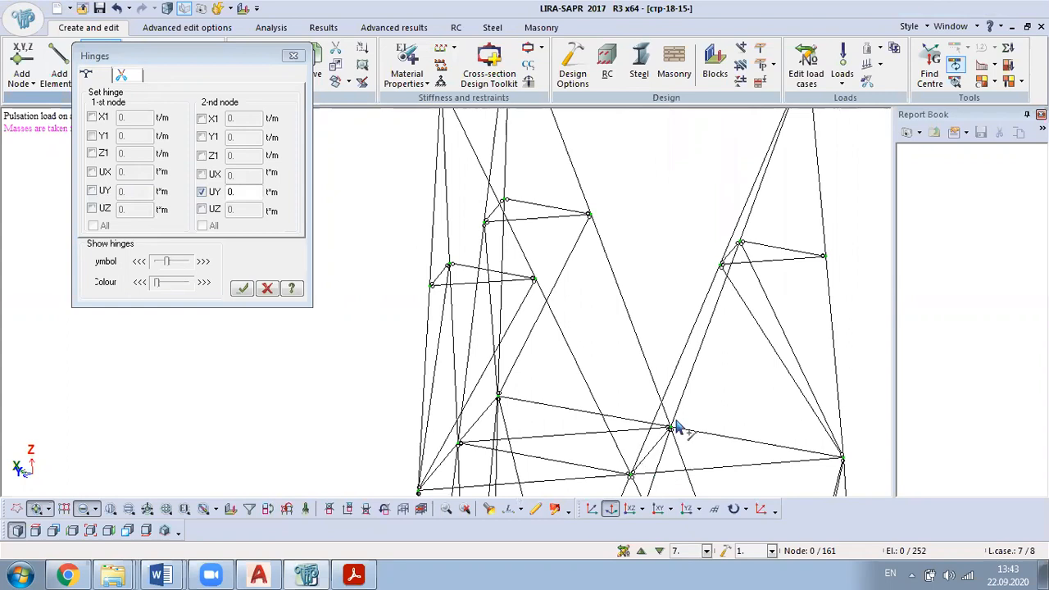
middle_click_drag(676, 426, 664, 281)
left_click(547, 229)
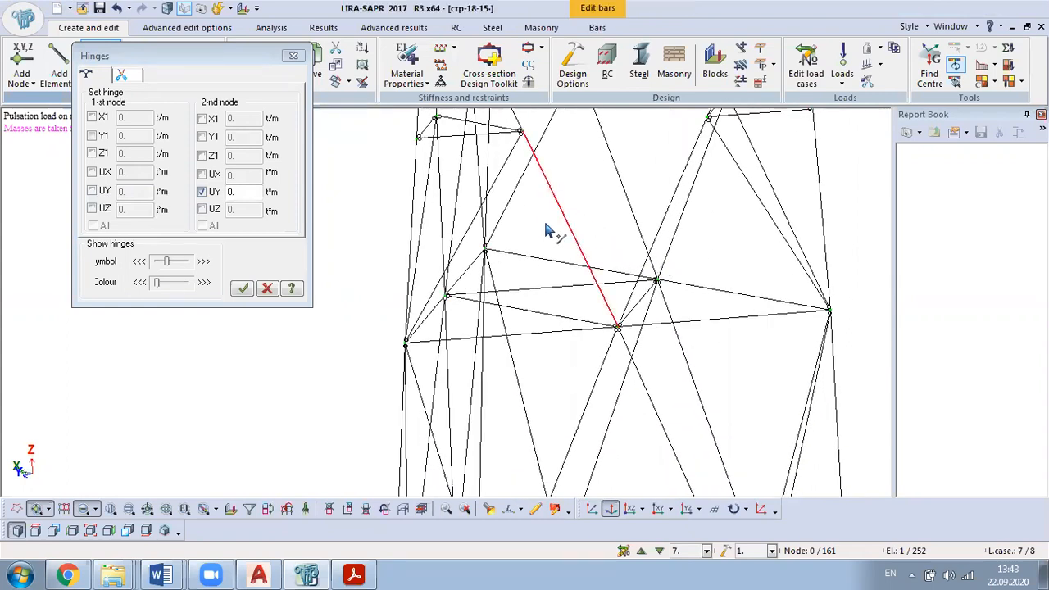
middle_click_drag(443, 217, 433, 292)
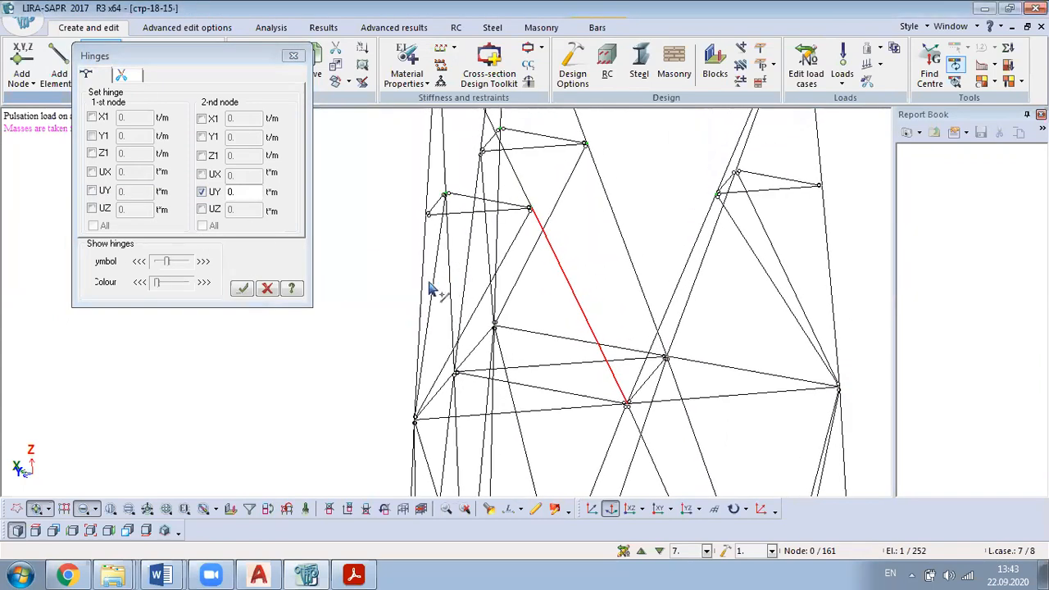
left_click(242, 289)
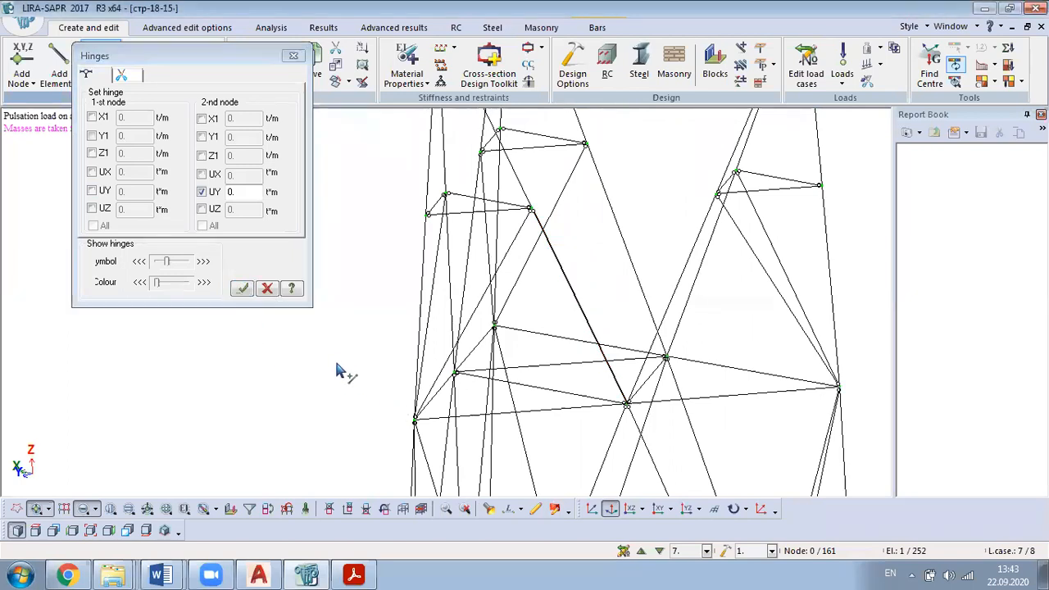
Step: Assign a UY hinge at the first node of the same main diagonal segment above the diaphragm's mid-face node
left_click(92, 190)
left_click(201, 191)
left_click_drag(588, 289, 527, 337)
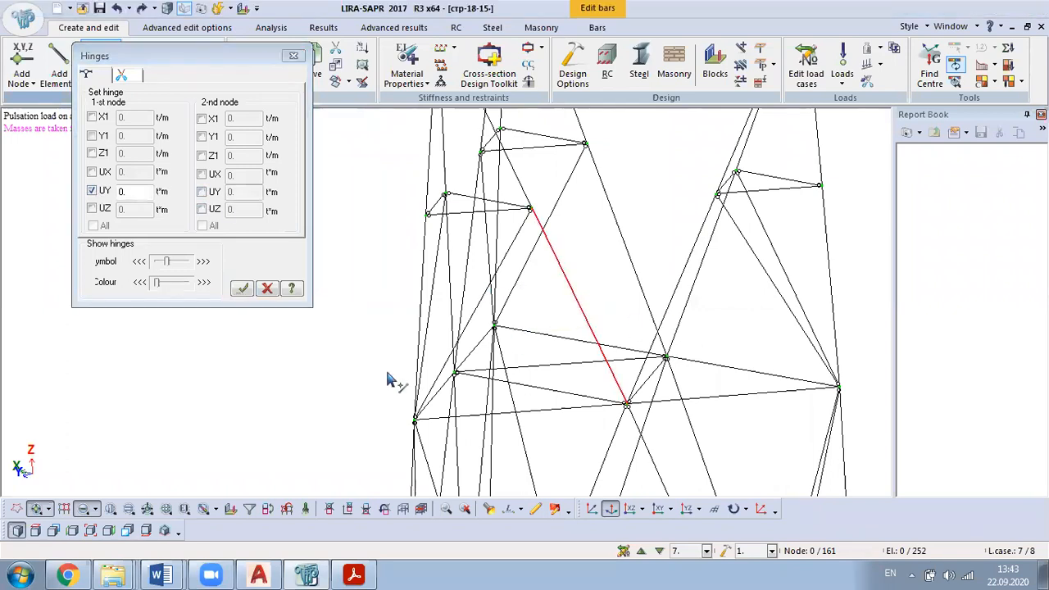
left_click(242, 288)
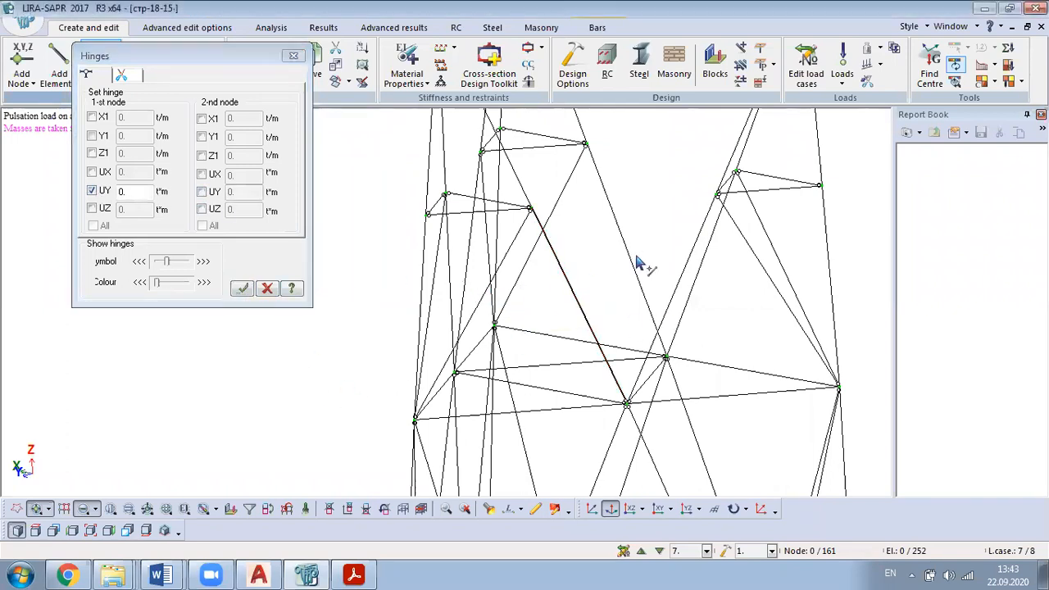
Step: Try to assign a UY hinge at the second node of that face's other main diagonal segment above the mid-face node
left_click(677, 286)
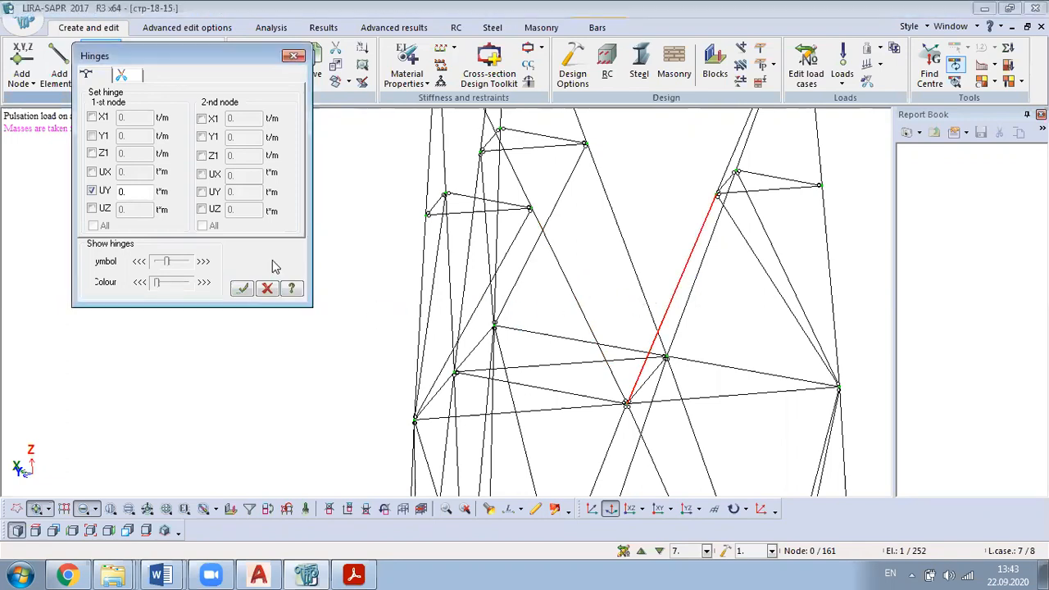
left_click(207, 194)
left_click(91, 190)
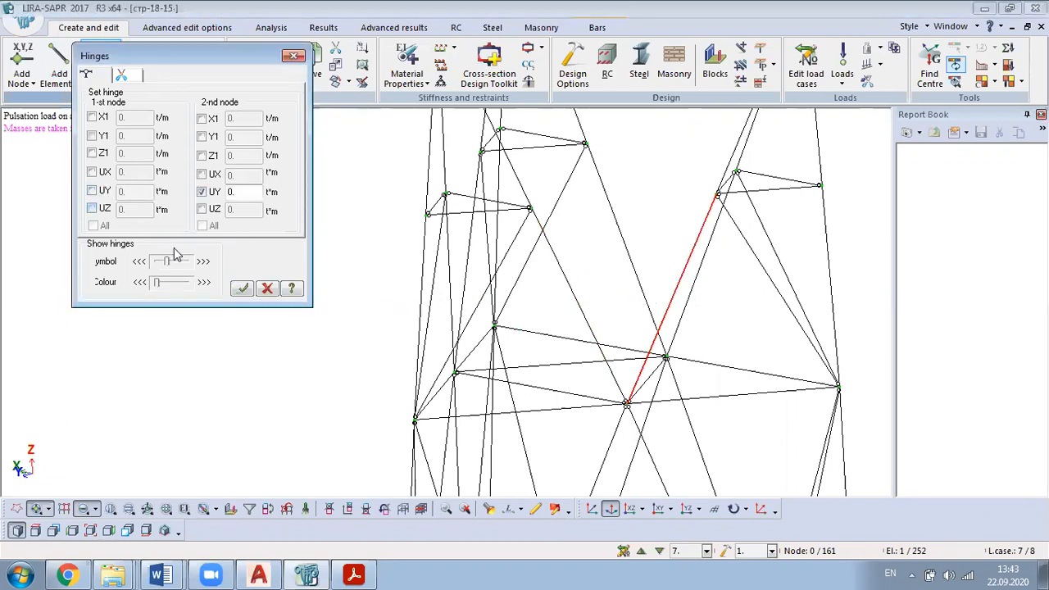
left_click(243, 290)
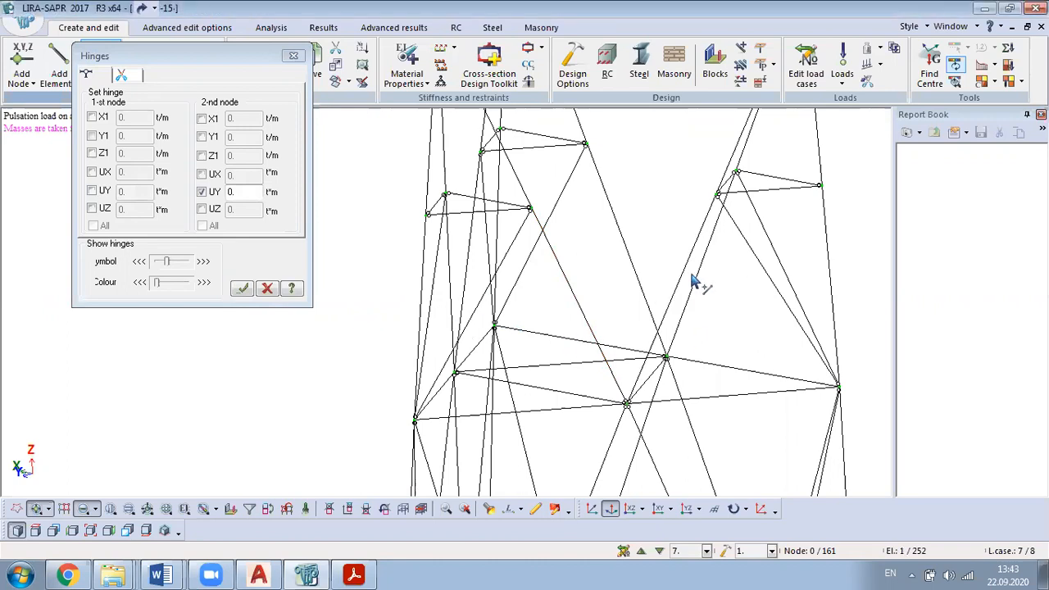
Step: Assign a UY hinge at the first node of that other main diagonal segment above the mid-face node
left_click(682, 281)
left_click(91, 190)
left_click(202, 190)
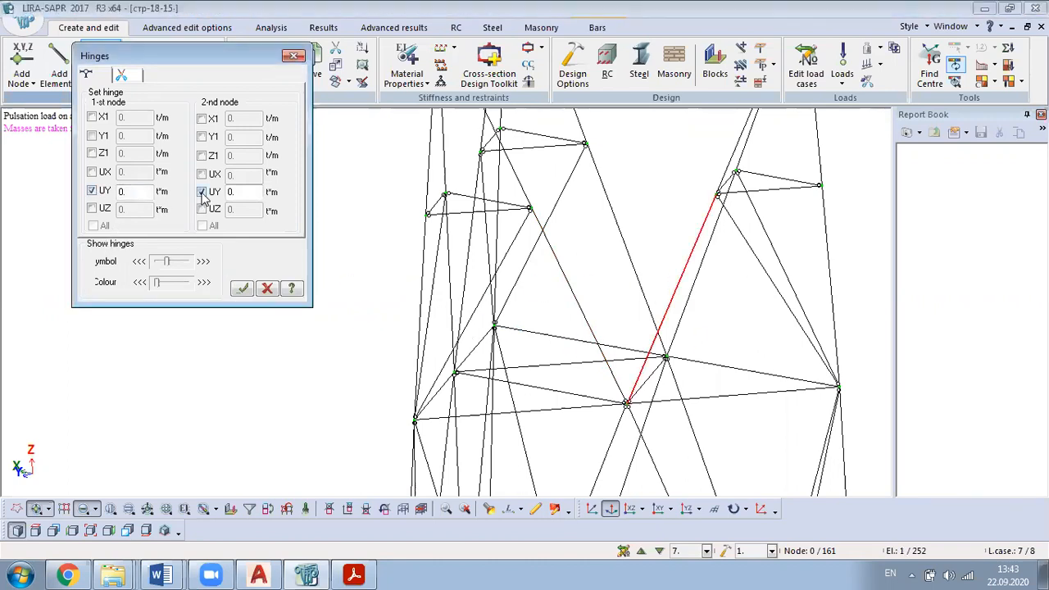
left_click(243, 288)
Step: Try to assign a UY hinge at the first node of one upper diagonal segment running from the small bracing triangle to the leg node
scroll(650, 421, "up", 1)
scroll(650, 421, "down", 2)
middle_click_drag(720, 222, 643, 369)
scroll(674, 321, "up", 1)
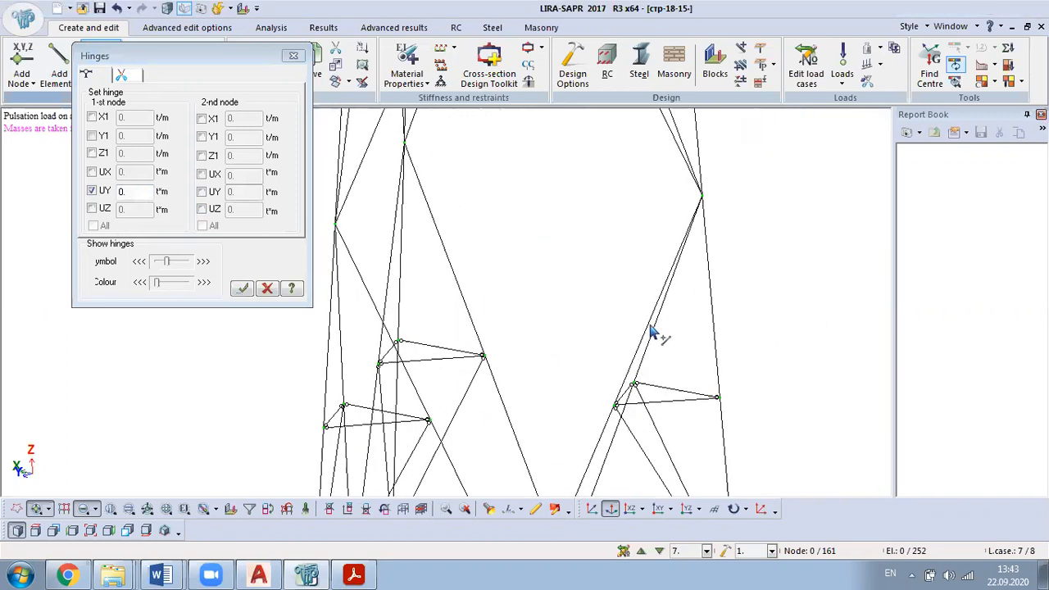
left_click_drag(637, 344, 610, 376)
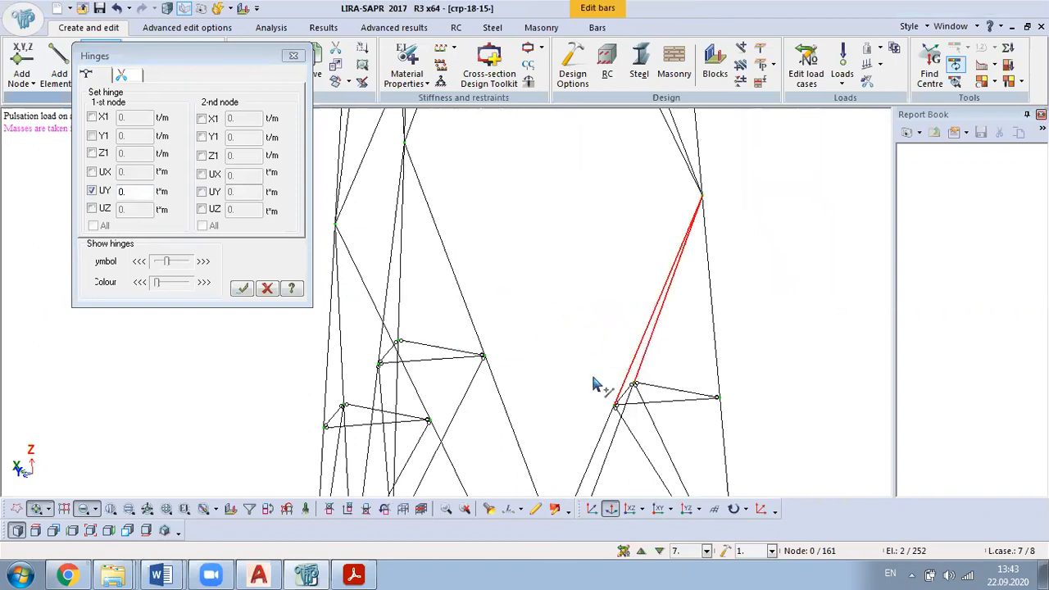
scroll(629, 384, "up", 2)
key("Escape")
left_click_drag(643, 351, 625, 362)
left_click(123, 190)
left_click(241, 289)
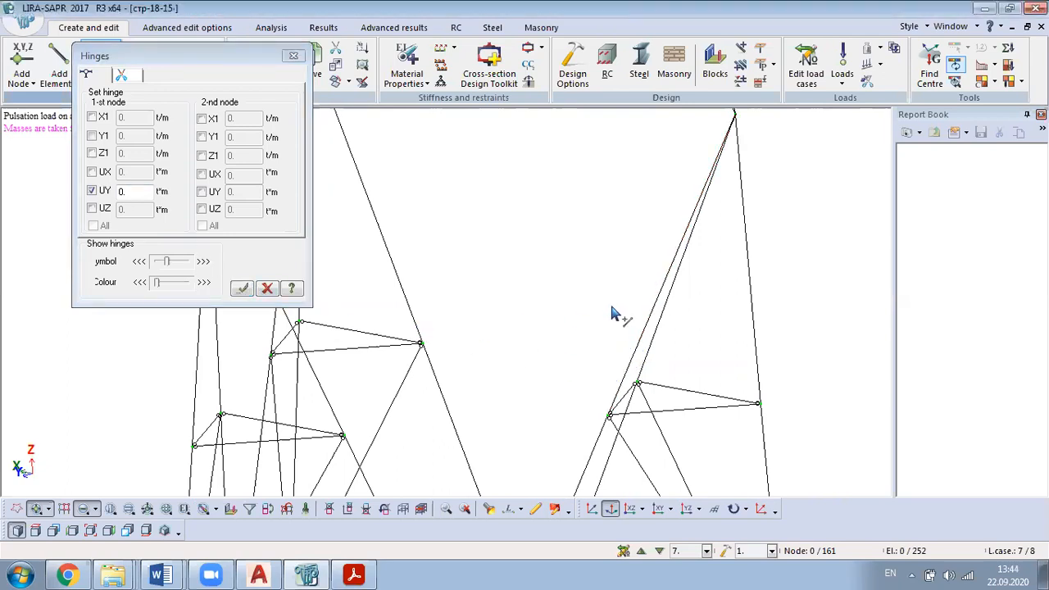
Step: Assign a UY hinge at the second node of that upper diagonal segment meeting the leg
left_click_drag(663, 296, 652, 299)
left_click(201, 191)
left_click(92, 190)
left_click(241, 289)
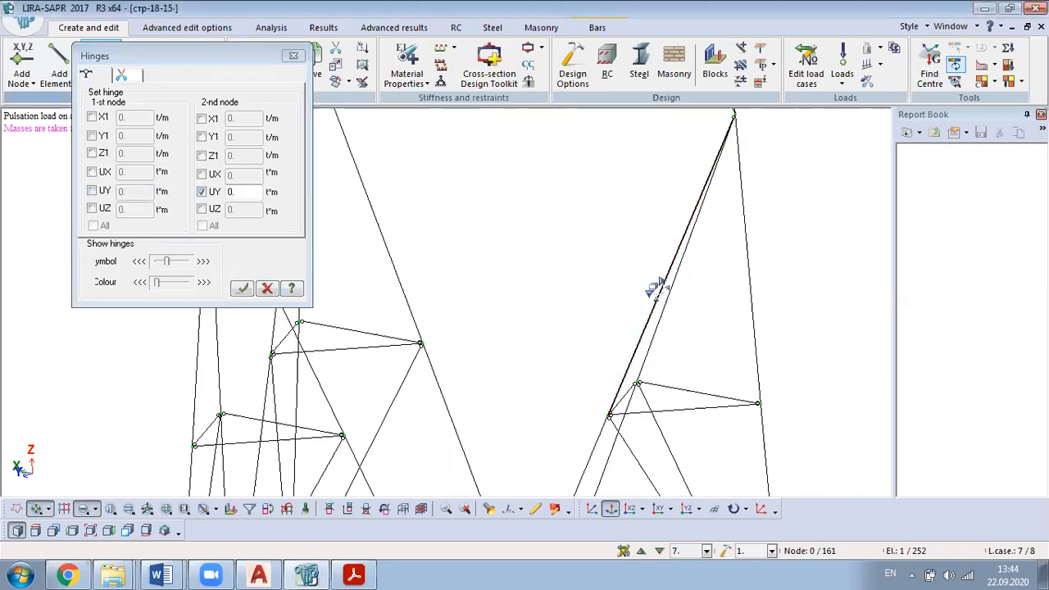
Step: Try to assign a UY hinge at the first node of the adjacent face's diagonal segment meeting the same leg node
middle_click_drag(655, 290, 725, 264)
middle_click_drag(688, 203, 688, 343)
middle_click_drag(635, 319, 695, 290)
left_click_drag(565, 280, 548, 321)
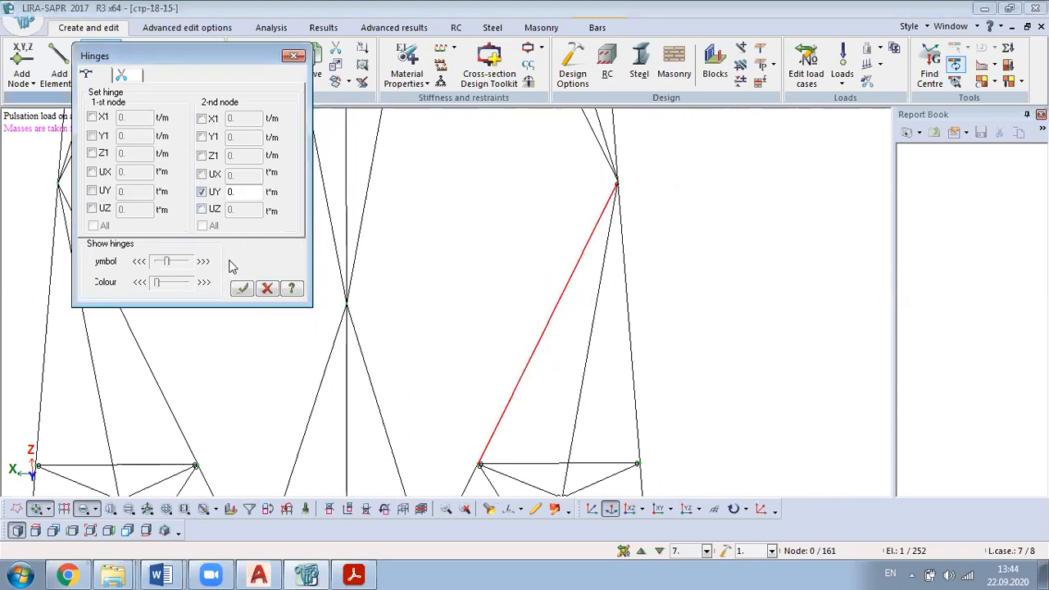
left_click(92, 190)
left_click(201, 191)
left_click(242, 288)
Step: Assign a UY hinge at the second node of the adjacent face's diagonal segment running from the bracing triangle to the leg
middle_click_drag(817, 250, 653, 214)
middle_click_drag(635, 286, 480, 457)
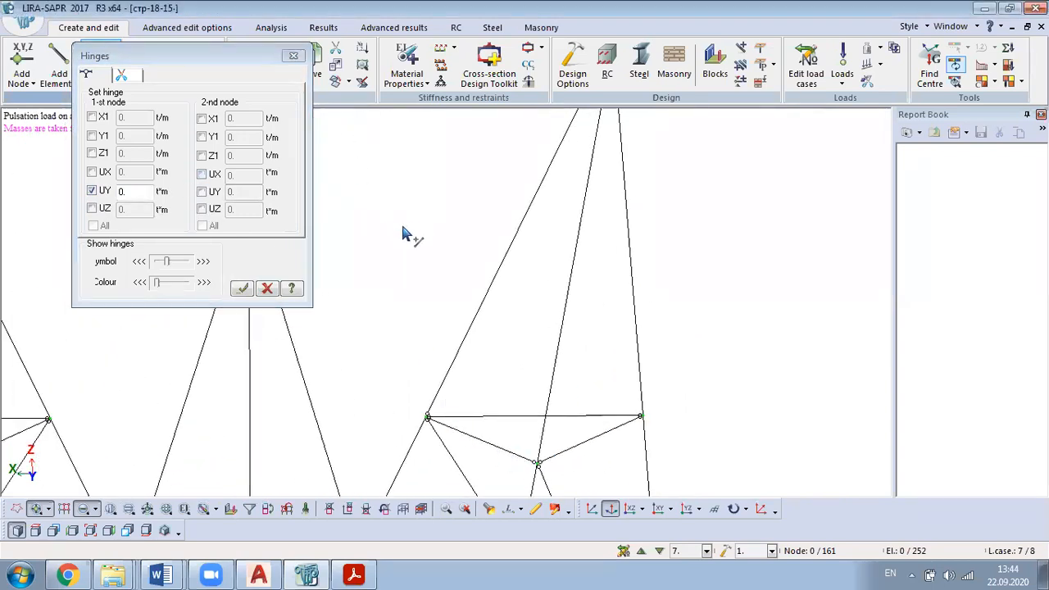
left_click_drag(533, 295, 448, 325)
left_click(202, 191)
left_click(95, 193)
left_click(243, 289)
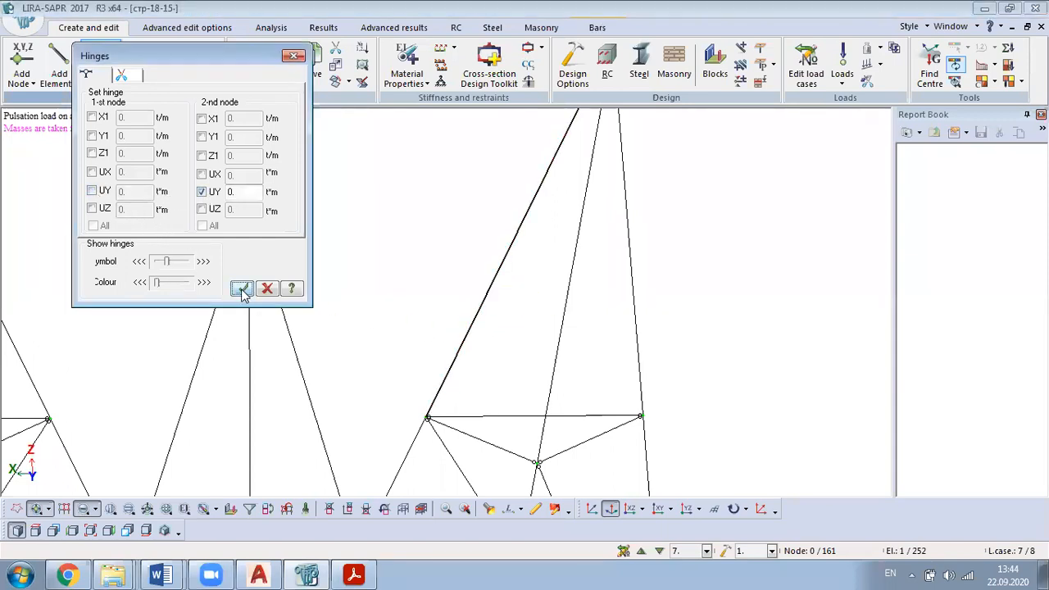
Step: Try to assign UY hinges at the second nodes of both upper diagonal segments meeting the next leg
scroll(448, 329, "down", 2)
middle_click_drag(555, 253, 461, 288)
left_click_drag(461, 289, 431, 346)
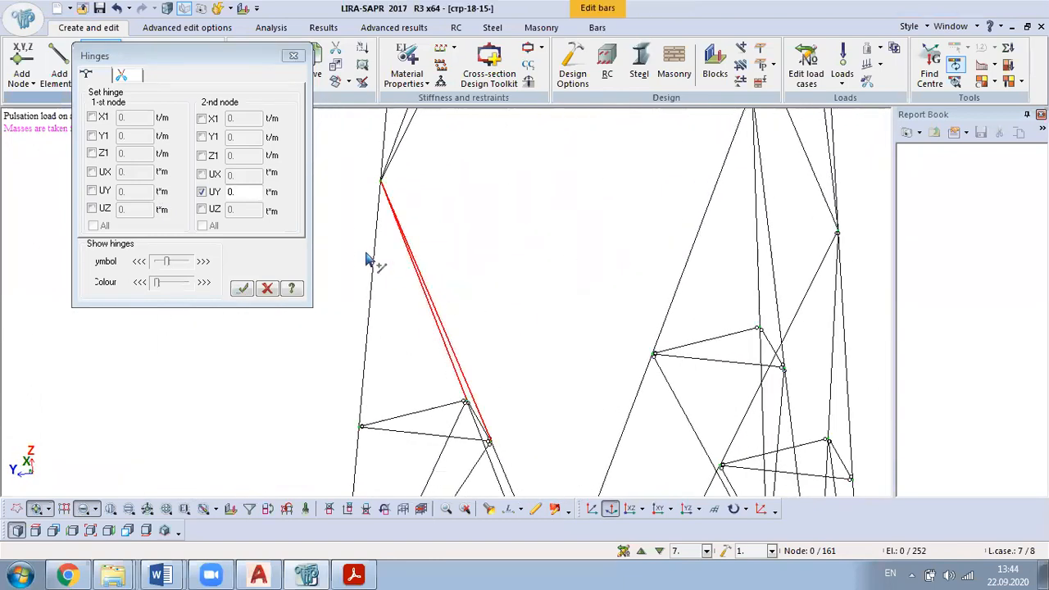
left_click(240, 290)
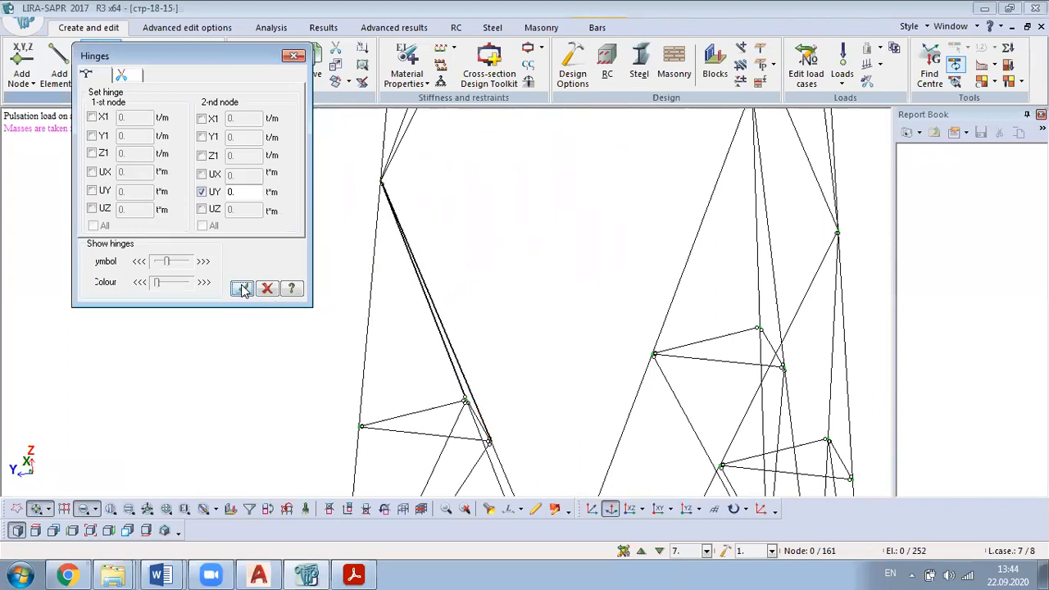
Step: On the next leg, assign a UY hinge at the first node of one of the two diagonal segments meeting the leg node from below
scroll(483, 441, "up", 2)
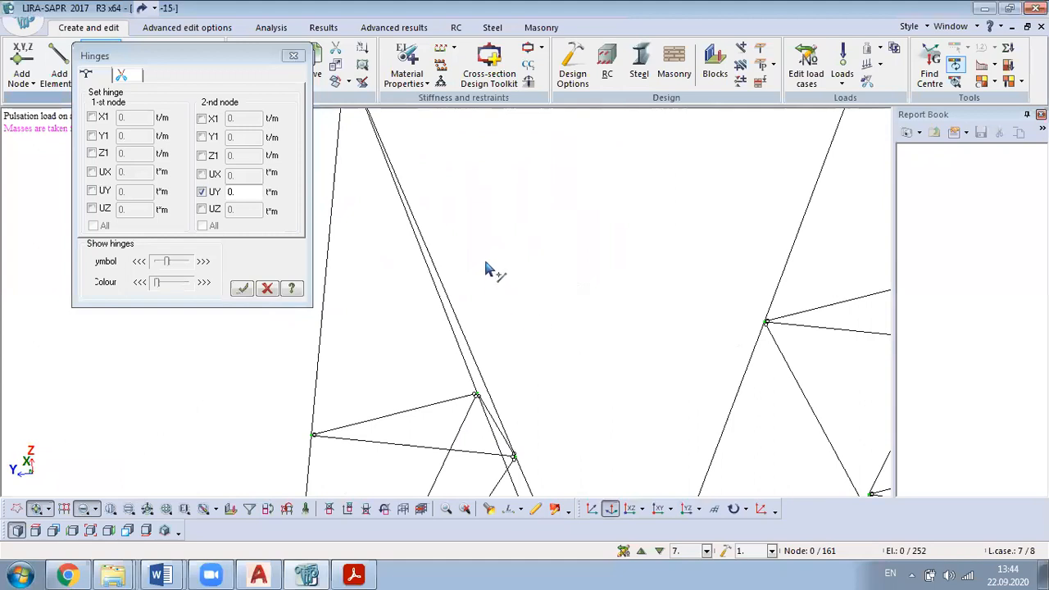
middle_click_drag(570, 378, 377, 364)
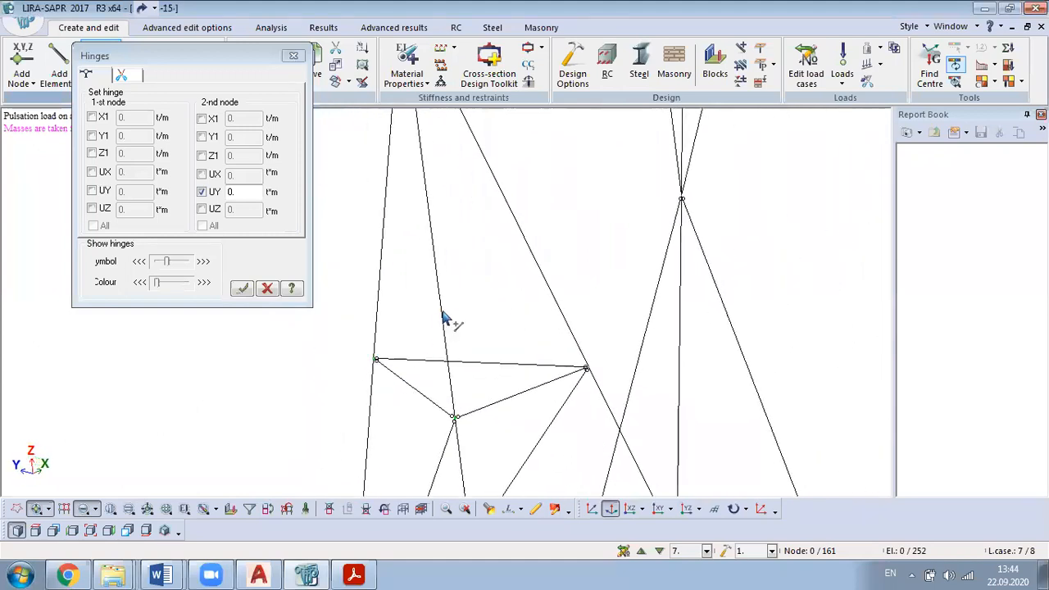
left_click_drag(542, 205, 517, 246)
middle_click_drag(523, 154, 538, 296)
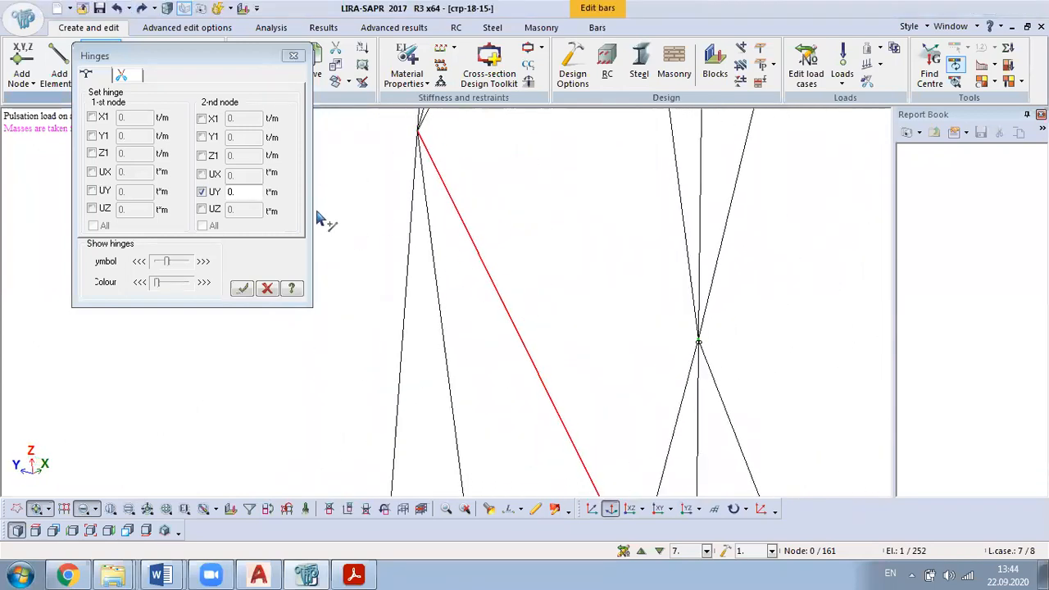
left_click(93, 189)
left_click(202, 192)
left_click(242, 288)
Step: Assign a UY hinge at the second node of the other diagonal segment meeting that leg node from below
left_click_drag(489, 336, 426, 398)
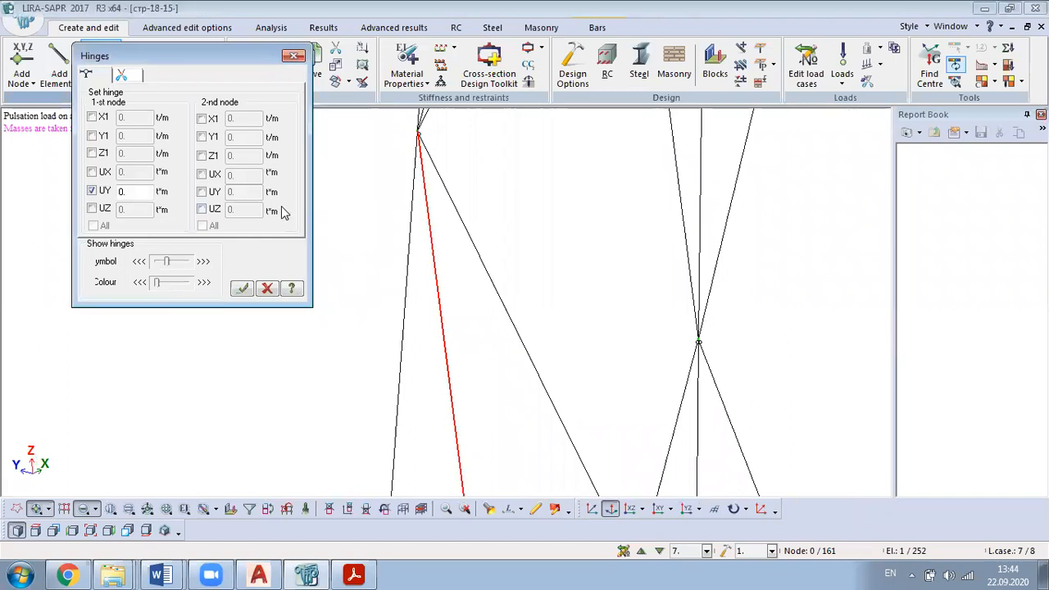
left_click(202, 193)
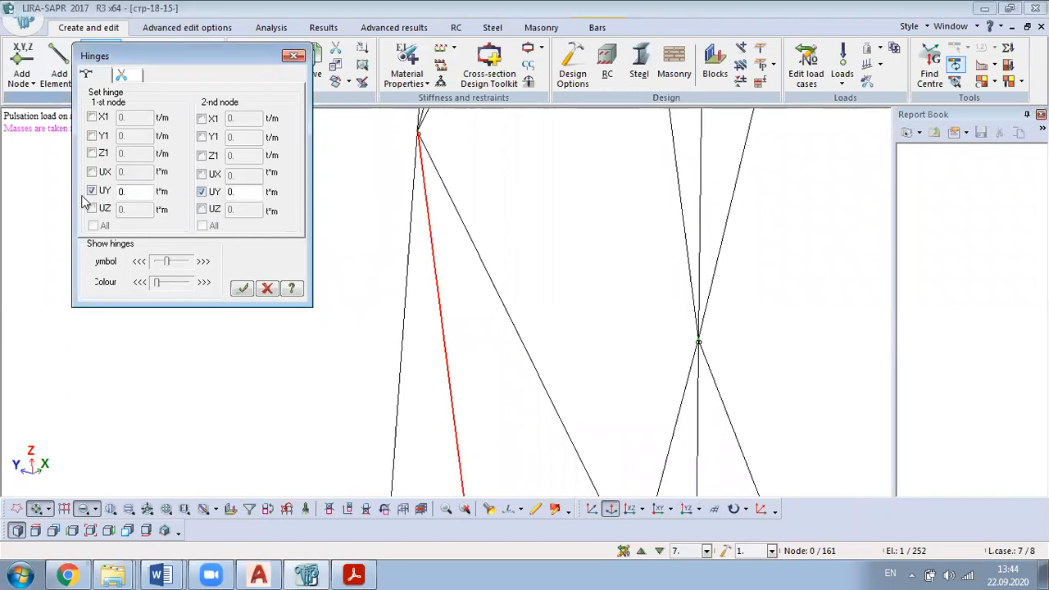
left_click(89, 193)
left_click(243, 290)
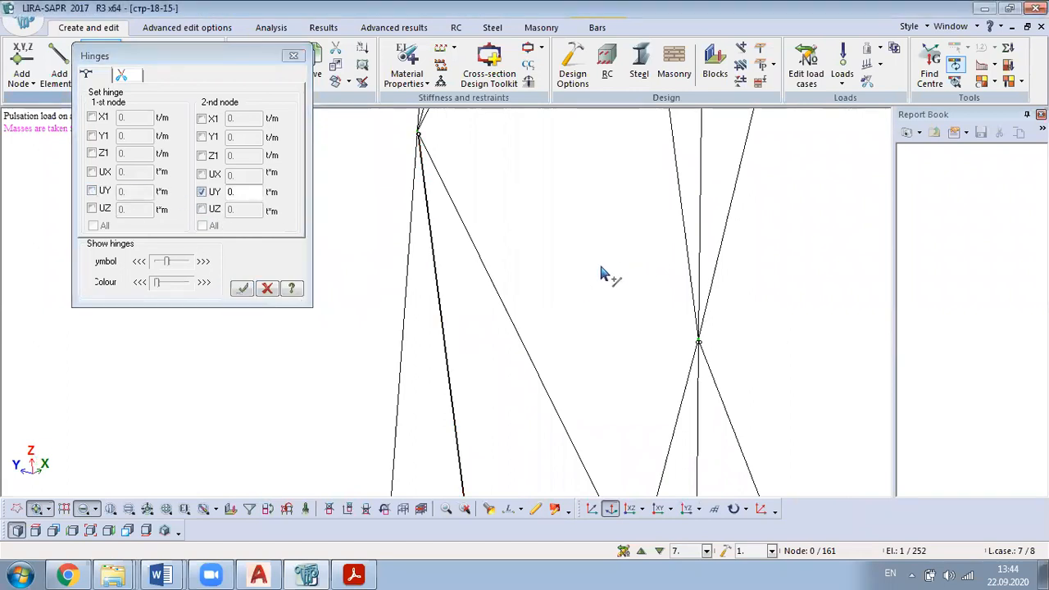
Step: Try to assign a UY hinge at the second node of a main diagonal segment below the next higher diaphragm's mid-face node
right_click_drag(600, 264, 584, 270)
scroll(574, 272, "down", 3)
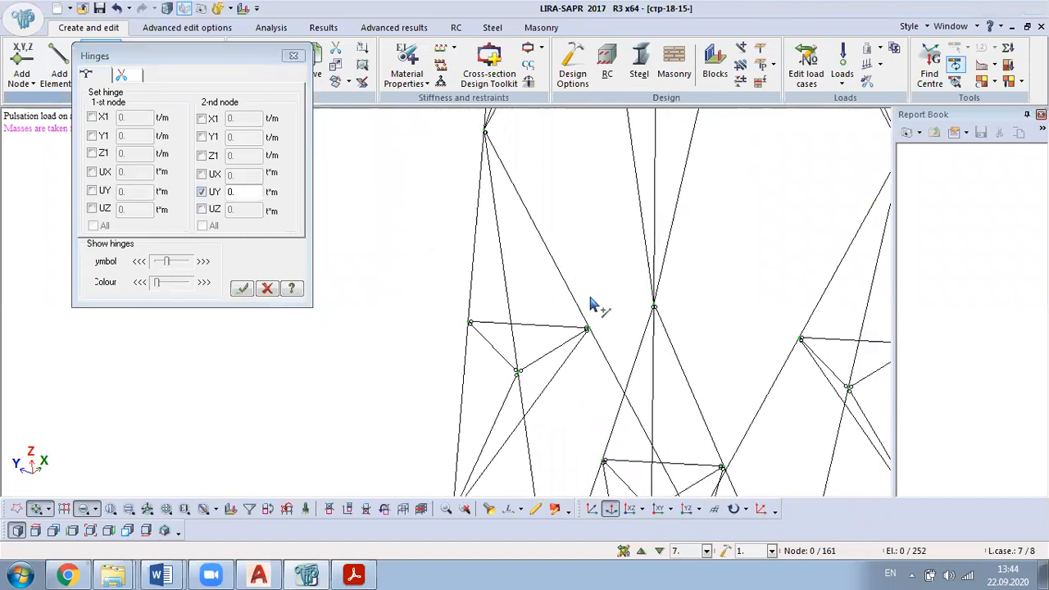
right_click_drag(539, 231, 516, 347)
scroll(542, 260, "down", 2)
right_click_drag(549, 237, 492, 370)
left_click_drag(490, 362, 456, 412)
left_click(283, 204)
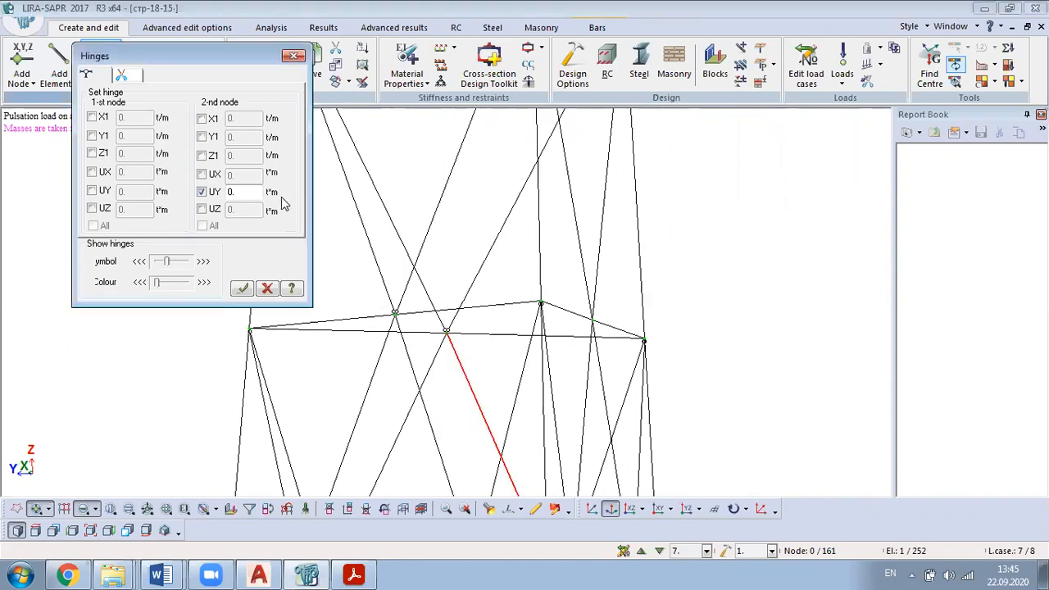
left_click(242, 288)
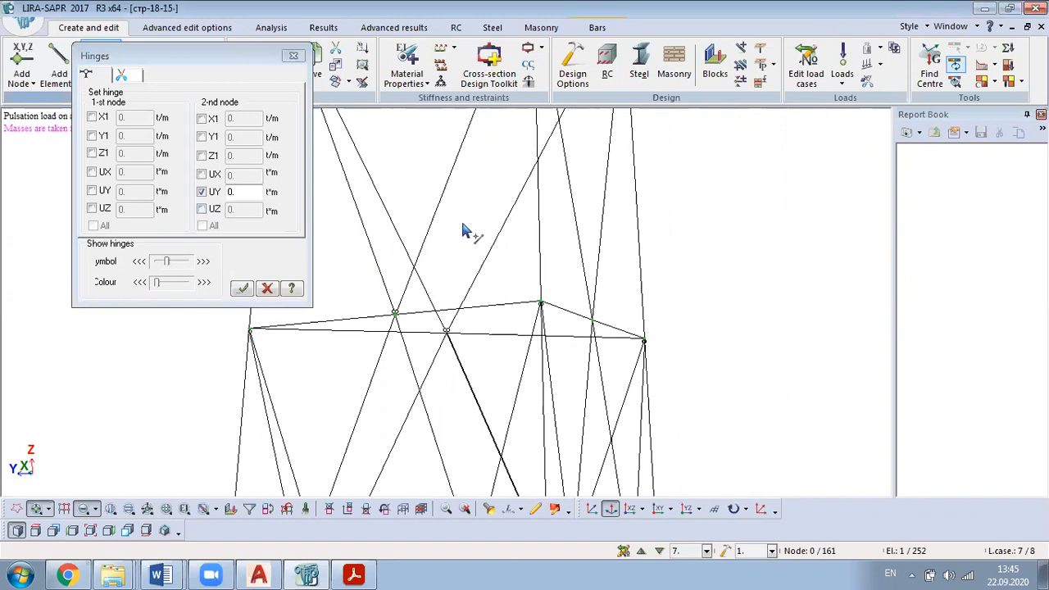
Step: Assign UY hinges at the first nodes of both main diagonal segments below that diaphragm's mid-face node
left_click_drag(465, 375, 485, 407)
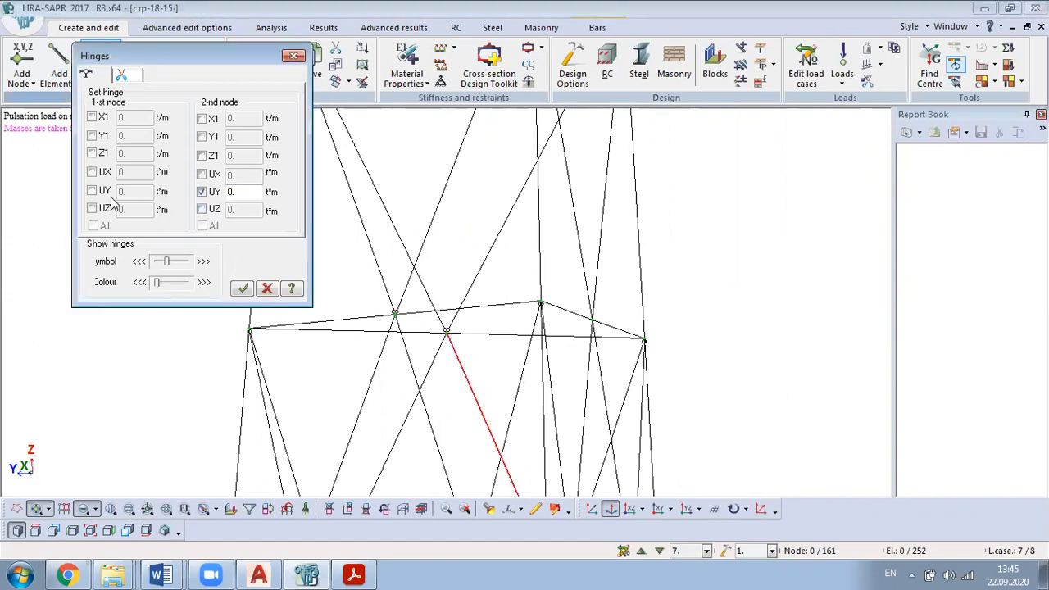
left_click(92, 190)
left_click(203, 191)
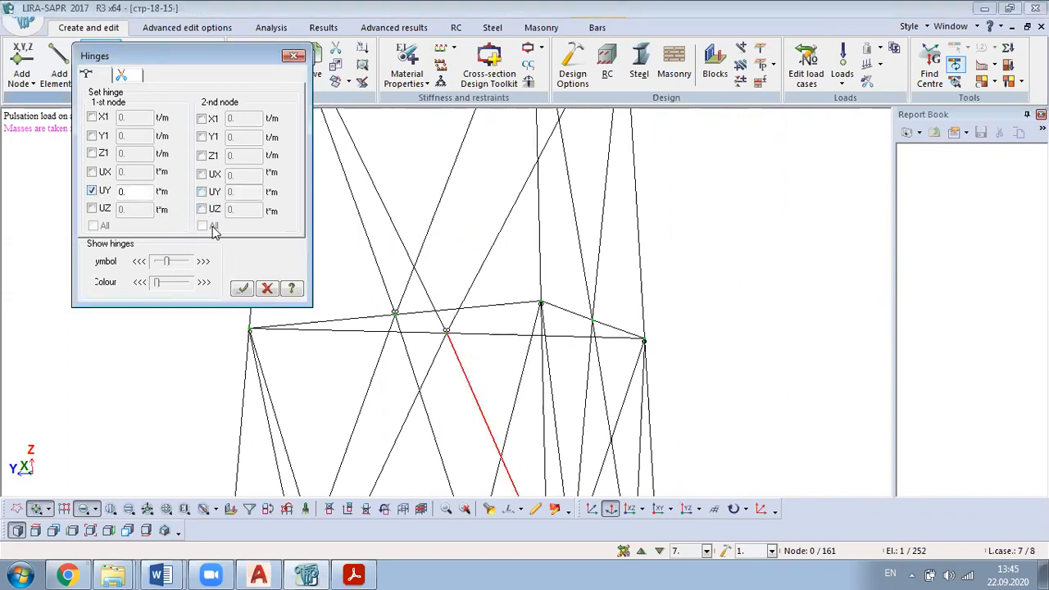
left_click(242, 288)
left_click_drag(435, 370, 418, 356)
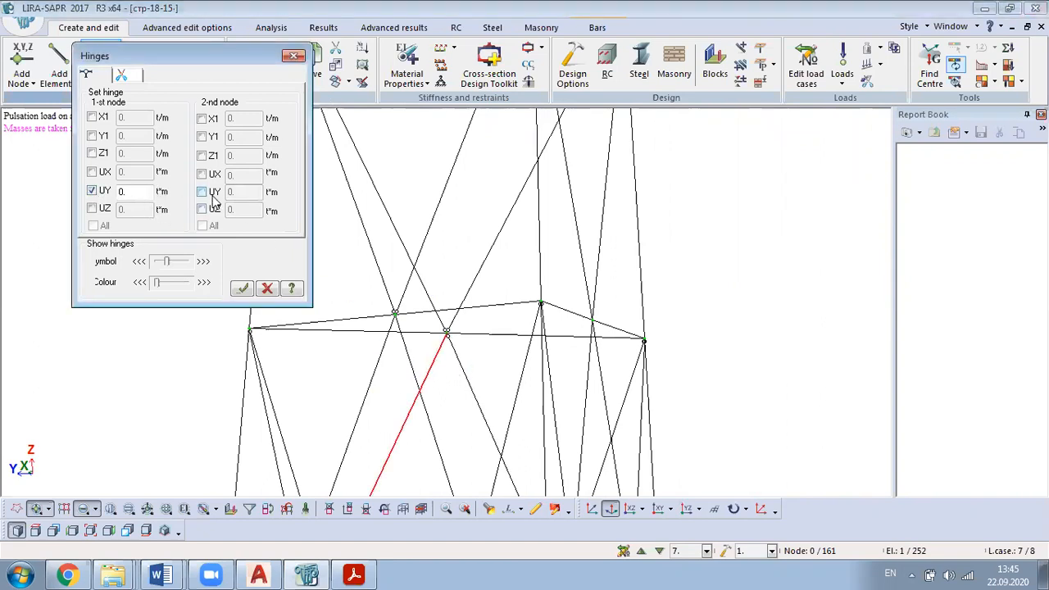
left_click(243, 288)
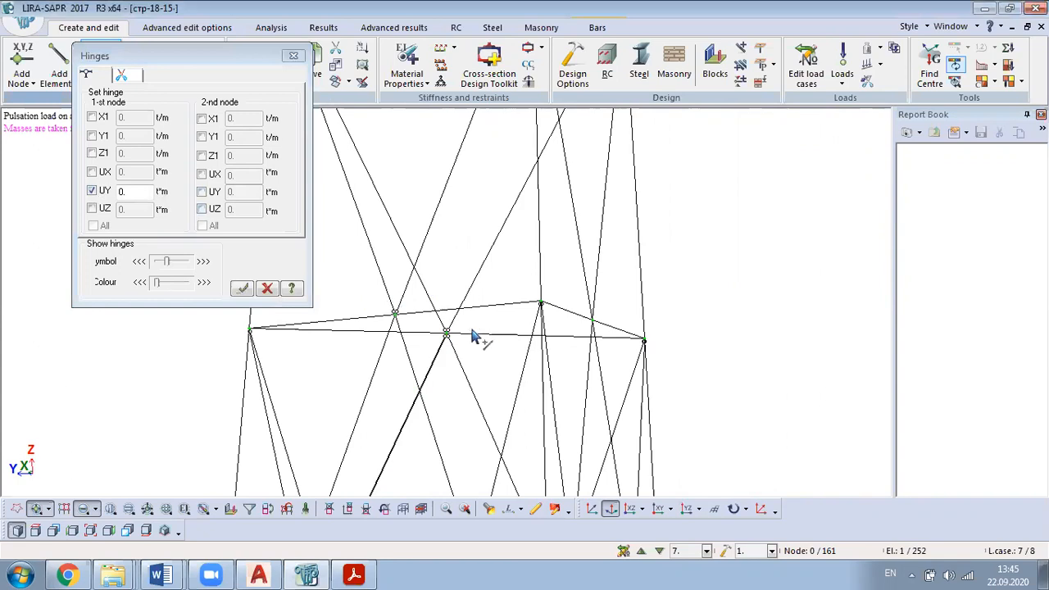
Step: Try to assign a UY hinge at the first node of a diagonal segment below the diaphragm's mid-face node on the next face
middle_click_drag(520, 376, 385, 437)
left_click(396, 396)
left_click(242, 288)
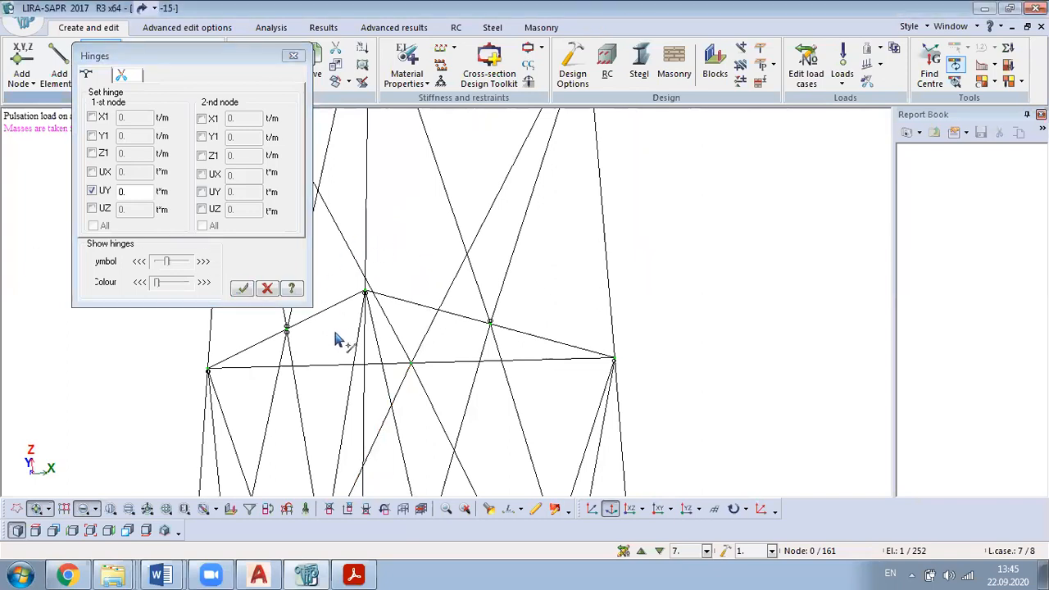
Step: Assign a UY hinge at the second node of that face's diagonal segment below the diaphragm's mid-face node
left_click(399, 390)
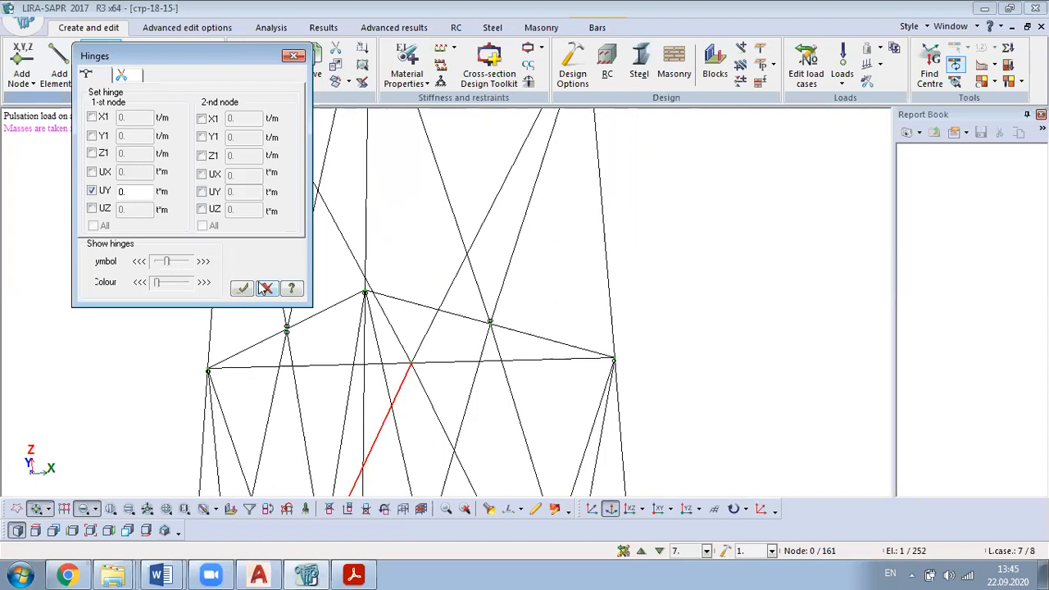
left_click(202, 192)
left_click(100, 193)
left_click(242, 288)
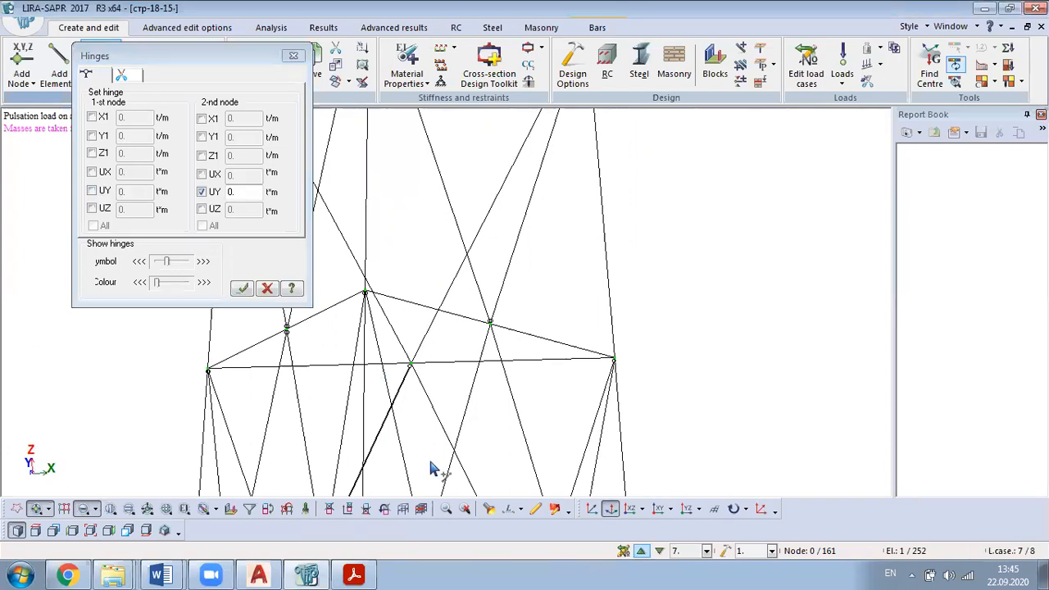
Step: Assign a UY hinge at the first node of the other diagonal segment below the same mid-face node
left_click(427, 408)
left_click(242, 288)
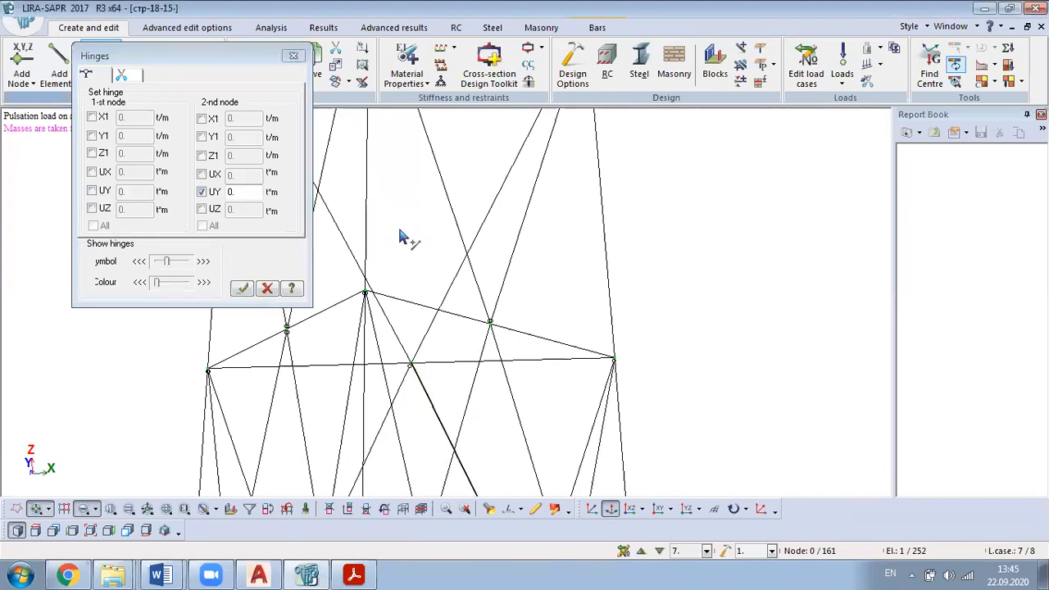
left_click(103, 193)
left_click(202, 192)
mouse_move(443, 379)
left_mouse_down()
mouse_move(426, 405)
mouse_move(405, 406)
left_mouse_up()
left_click(241, 289)
Step: Assign UY hinges at the first nodes of both diagonal segments meeting that mid-face node from above
scroll(439, 374, "up", 3)
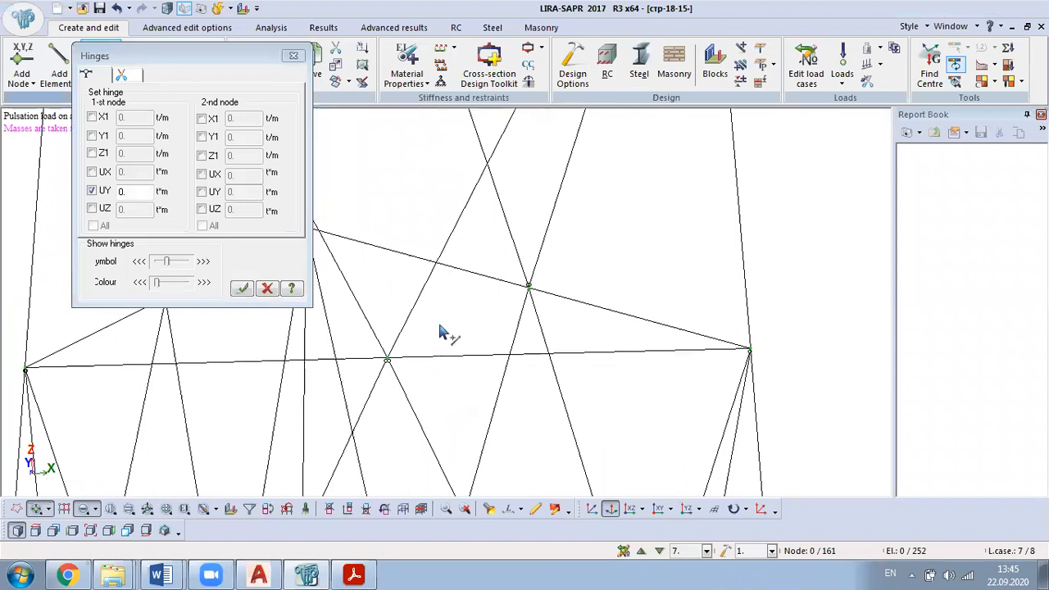
left_click_drag(452, 293, 357, 321)
left_click(242, 289)
left_click(244, 291)
scroll(482, 381, "down", 4)
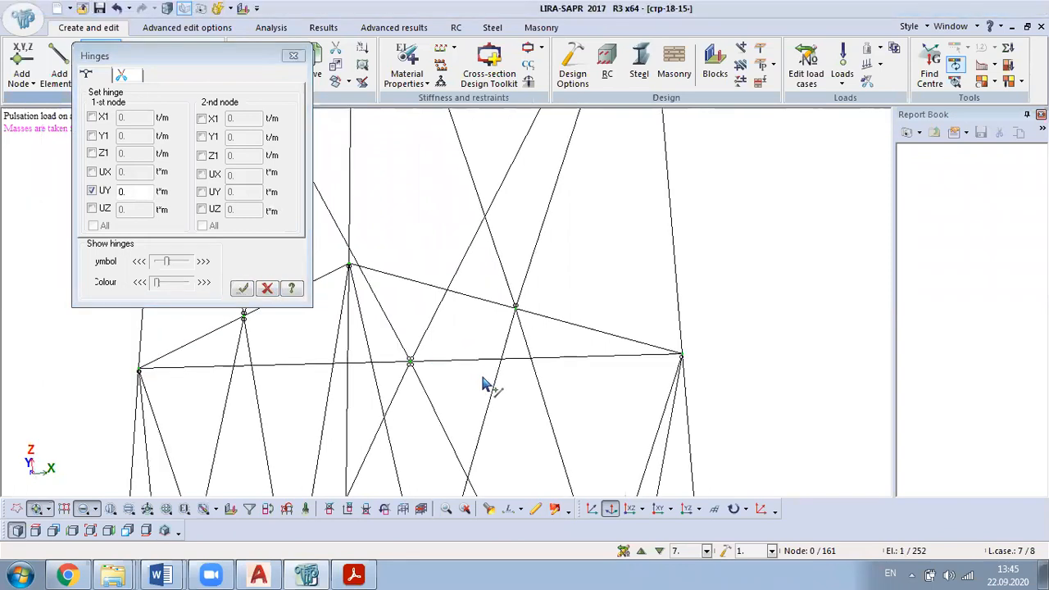
middle_click_drag(488, 391, 450, 467)
scroll(393, 367, "up", 5)
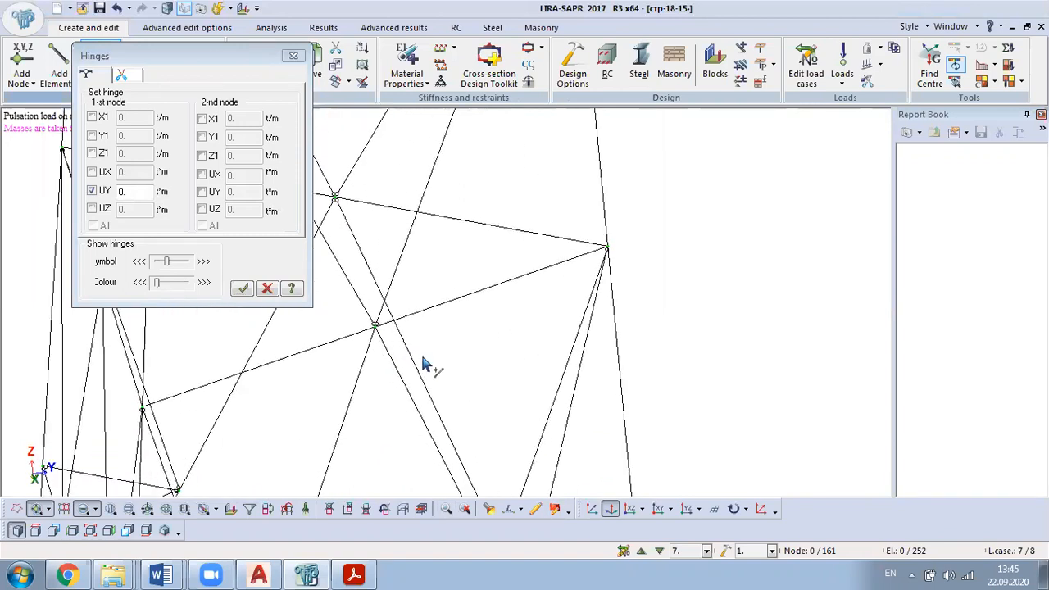
Step: Assign a UY hinge at the first node of one diagonal segment descending from the diaphragm's mid-face node
left_click(381, 368)
left_click(241, 290)
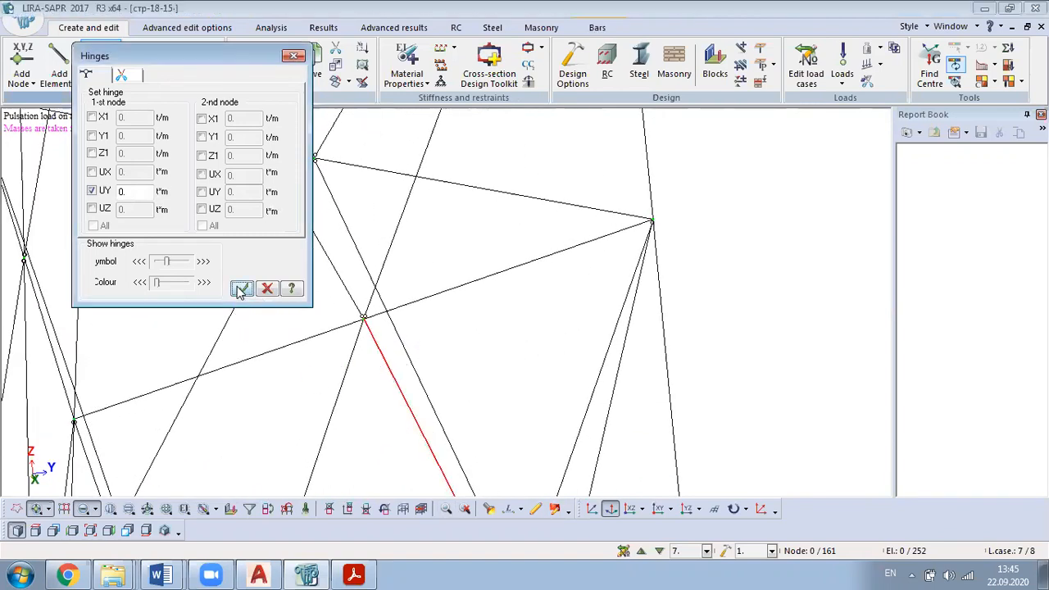
left_click(241, 289)
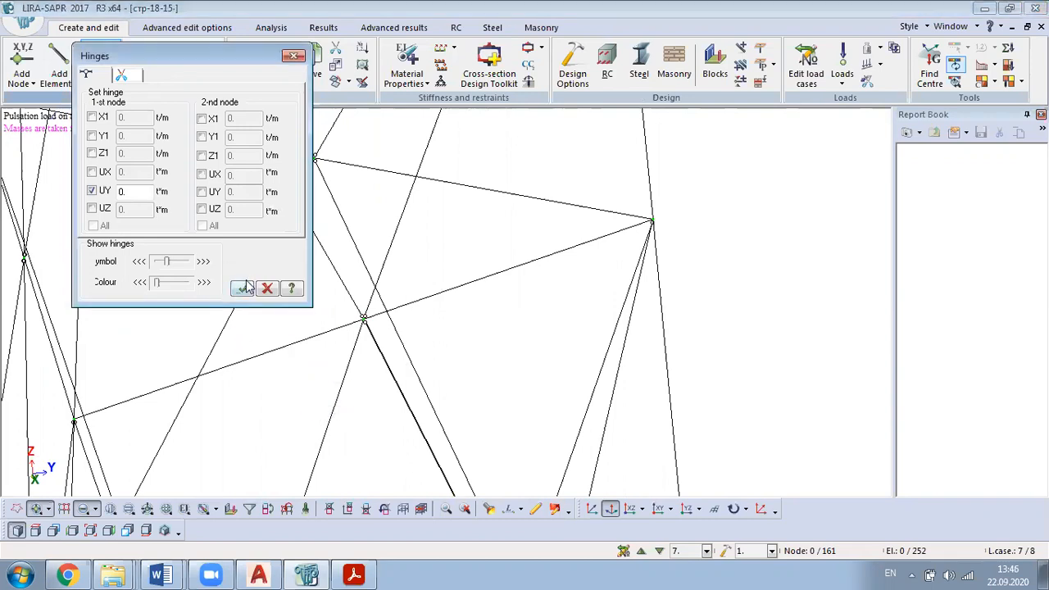
left_click(547, 316)
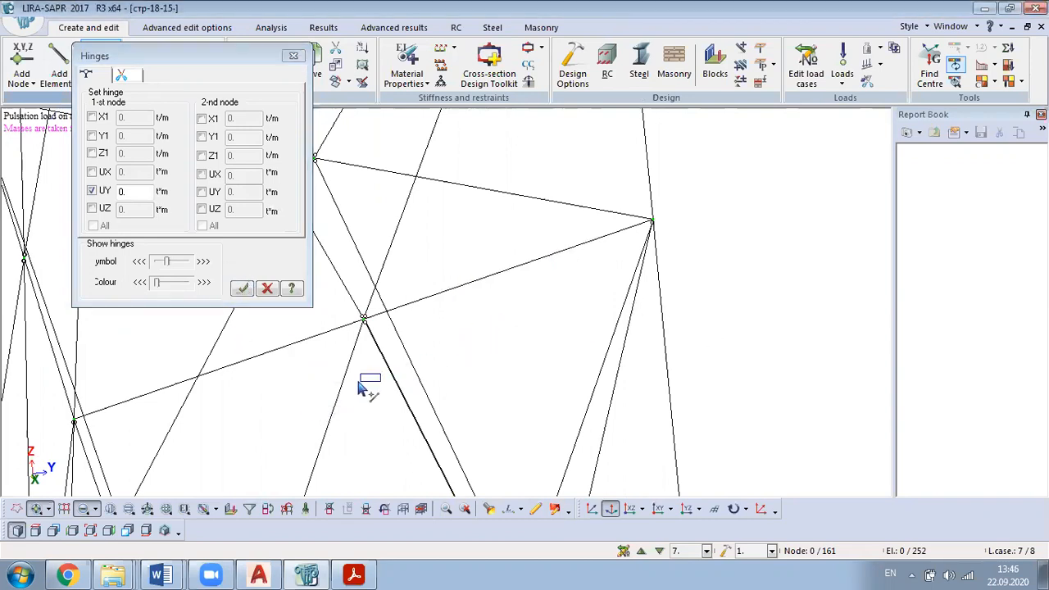
Step: Assign a UY hinge at the second node of the other diagonal segment descending from the same mid-face node
left_click(340, 386)
left_click(241, 288)
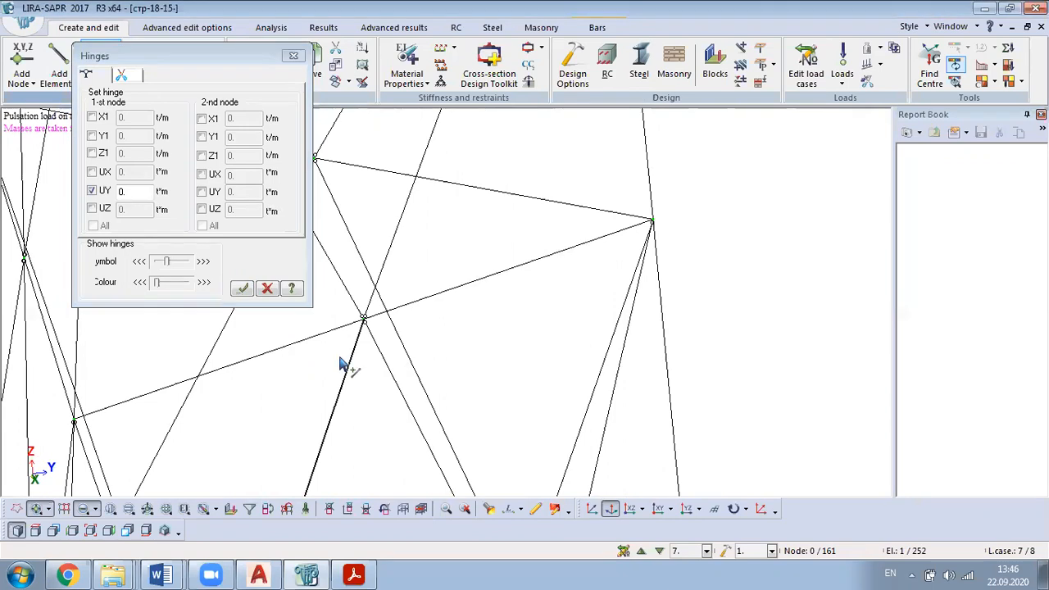
left_click(351, 399)
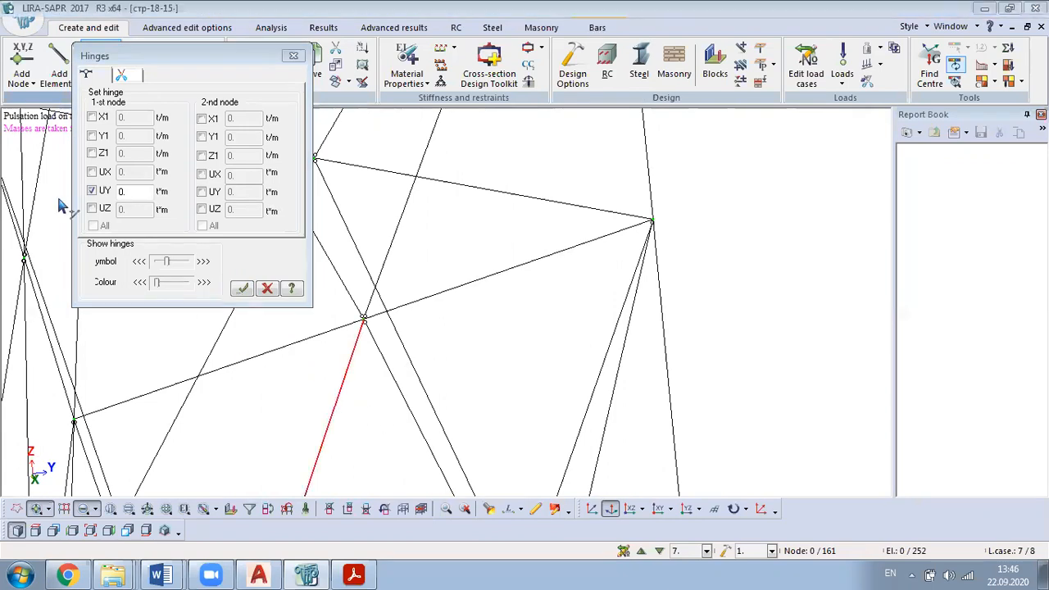
left_click(202, 191)
left_click(91, 190)
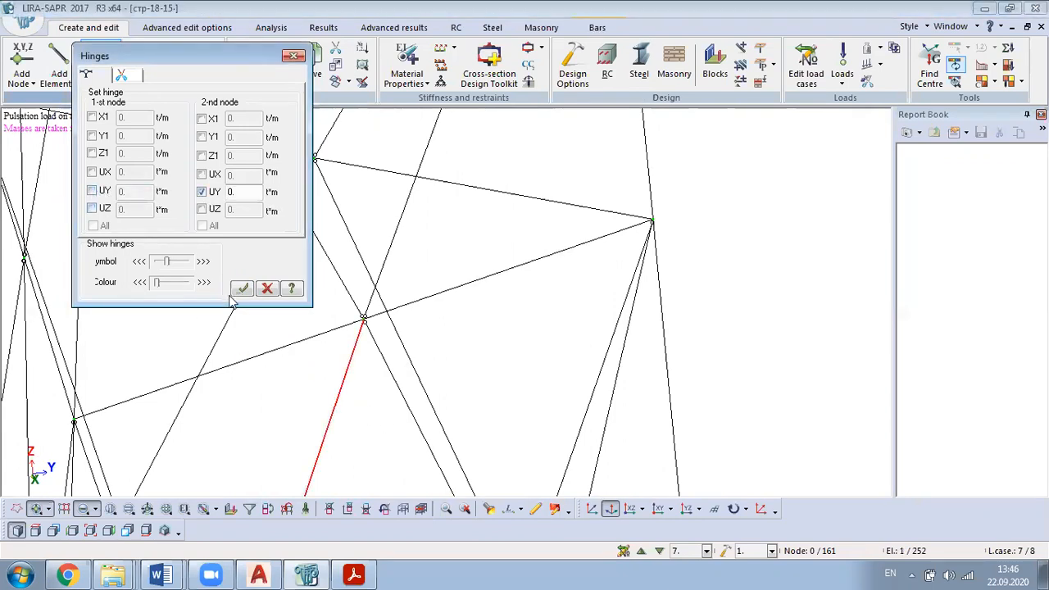
left_click(240, 289)
Step: Try to assign a UY hinge at the second node of a horizontal diaphragm bar between the leg and mid-face node
scroll(445, 339, "down", 4)
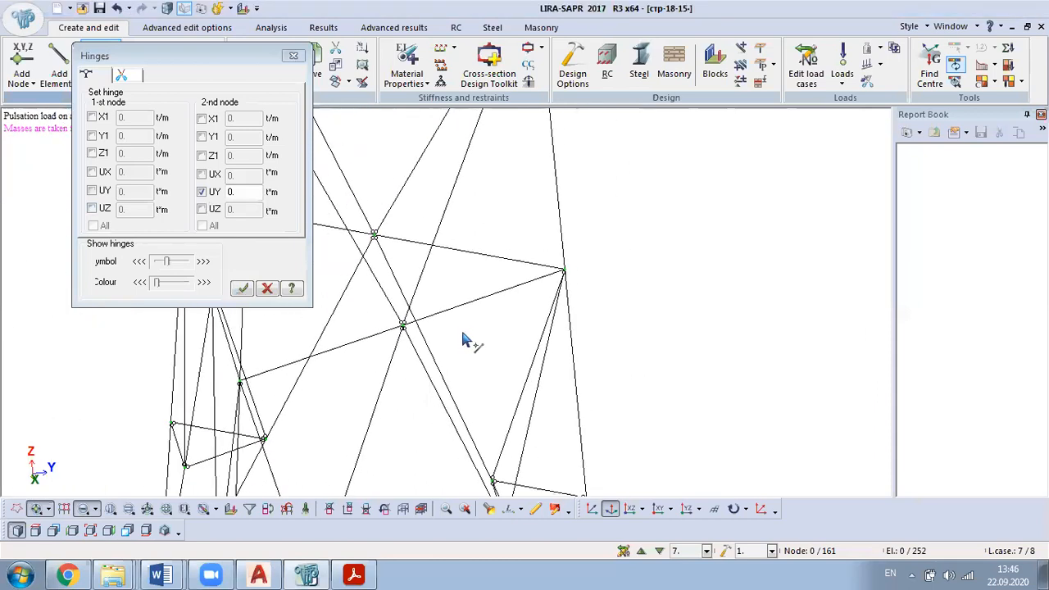
middle_click_drag(588, 330, 672, 435, "shift")
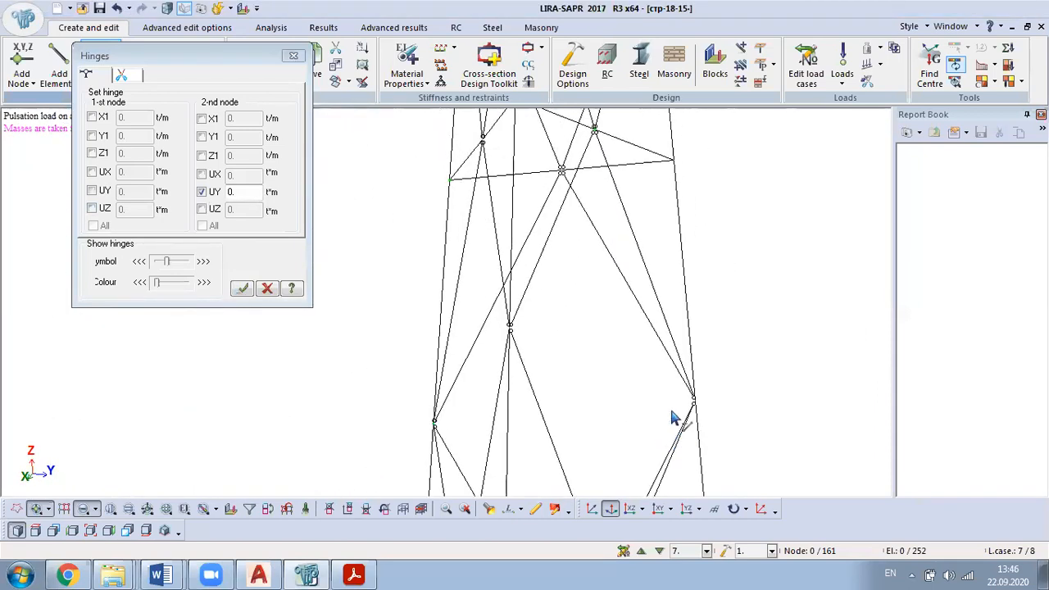
middle_click_drag(690, 328, 557, 302, "shift")
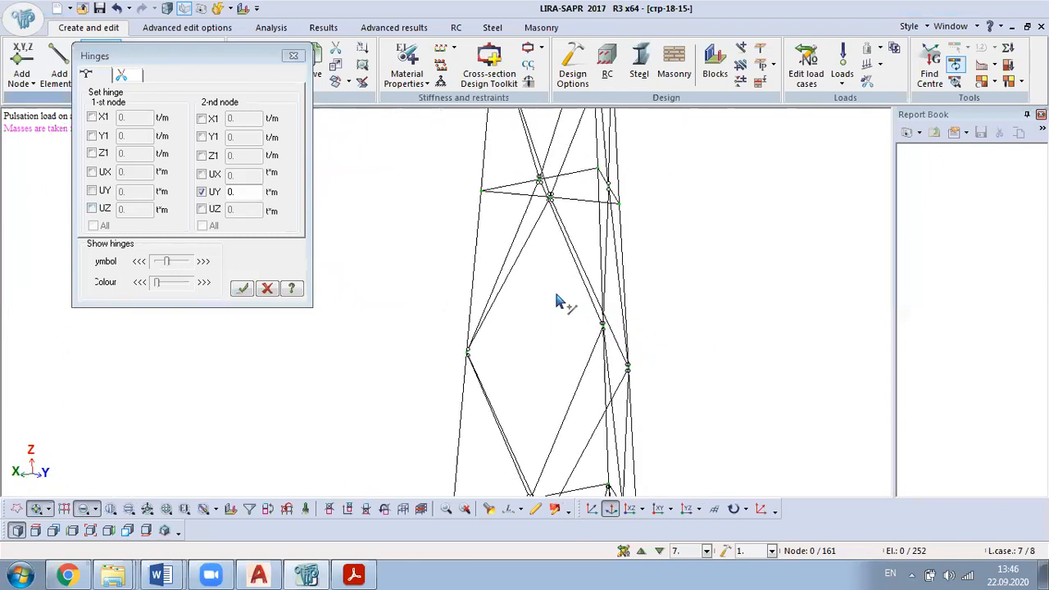
scroll(524, 237, "up", 5)
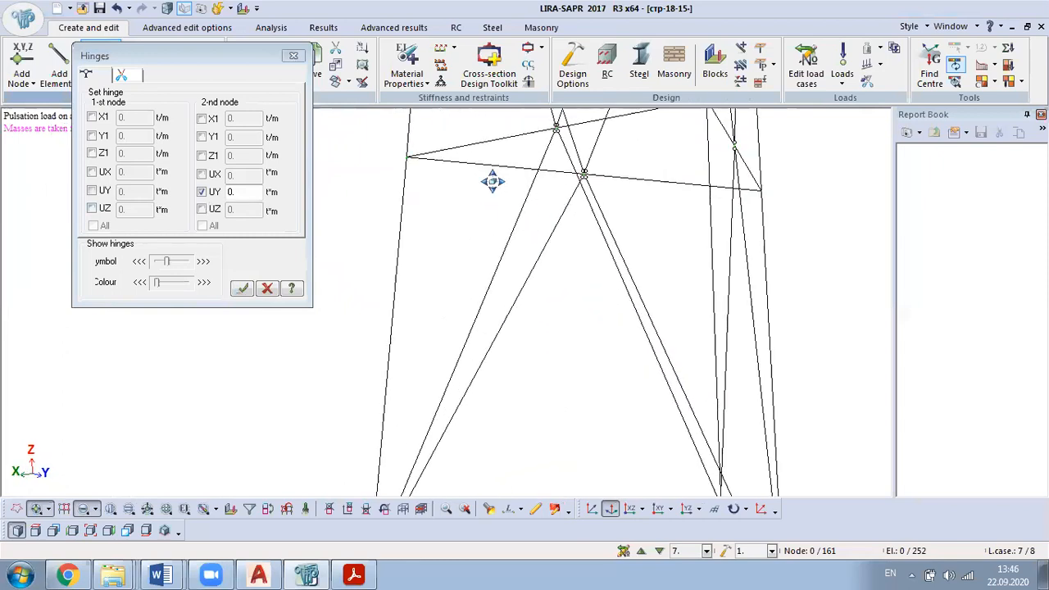
middle_click_drag(491, 181, 508, 367)
left_click(435, 332)
left_click(242, 288)
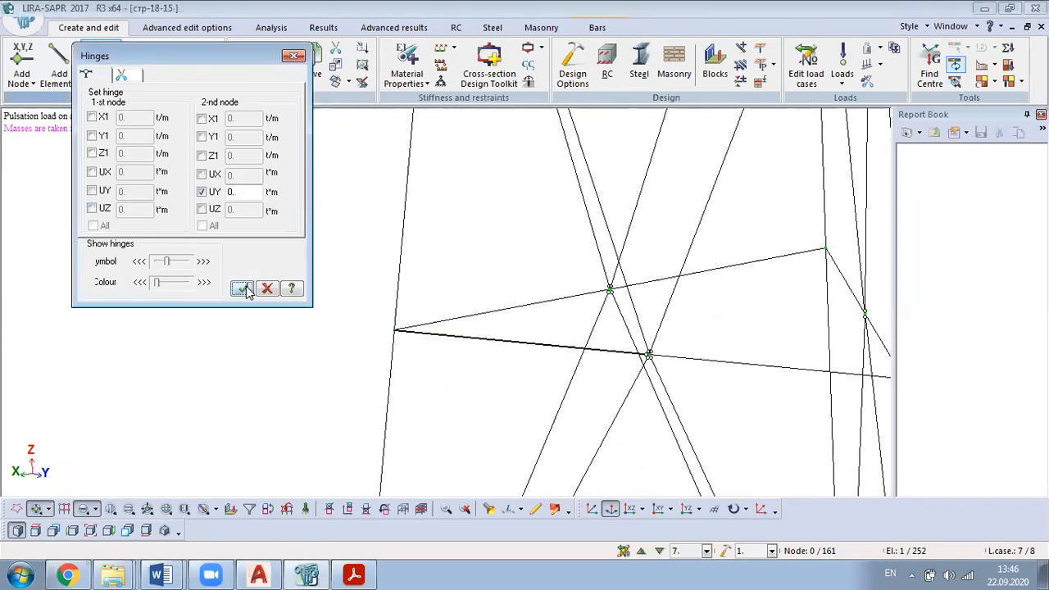
left_click(500, 413)
key("ctrl+z")
Step: Try to assign UY hinges at both nodes of the two diaphragm bar segments meeting at the leg
left_click_drag(482, 320, 471, 353)
left_click(105, 191)
left_click(242, 289)
left_click(423, 326)
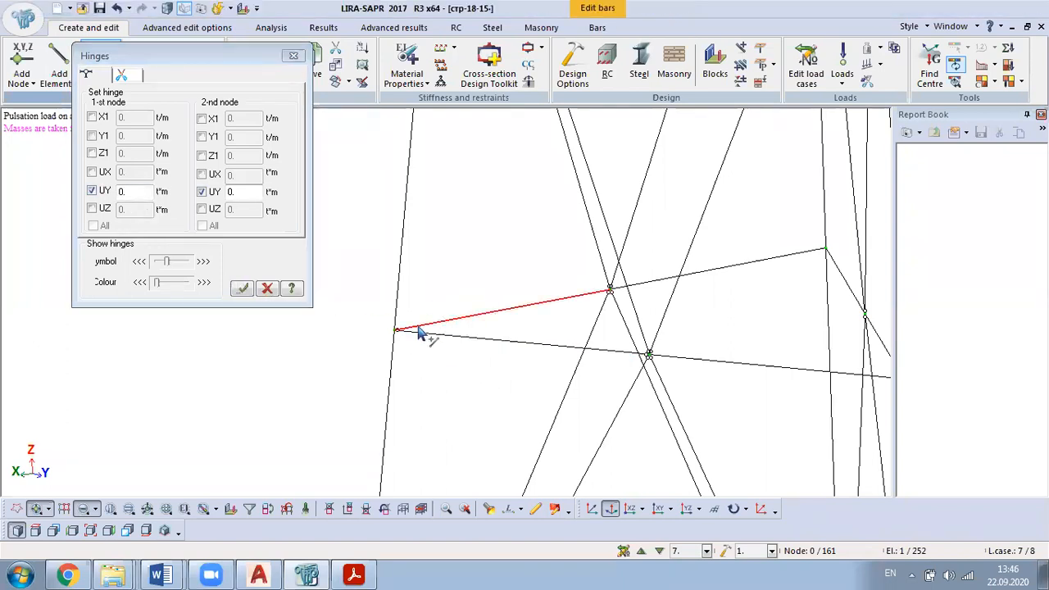
left_click(242, 290)
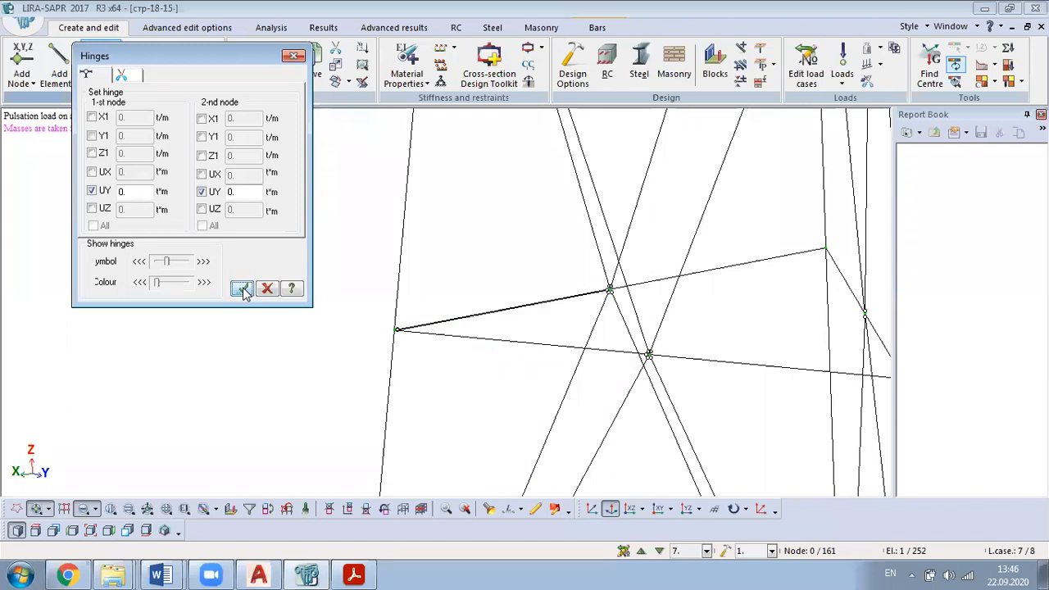
Step: Try to assign a UY hinge at only the second node of the rear diaphragm segment meeting the leg
left_click(399, 312)
left_click(93, 190)
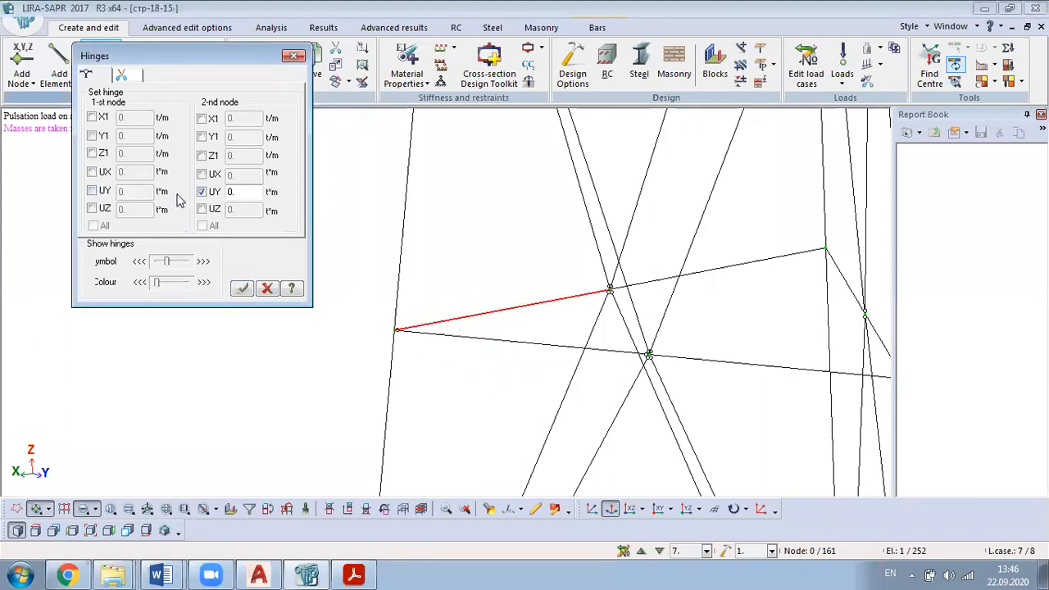
left_click(246, 290)
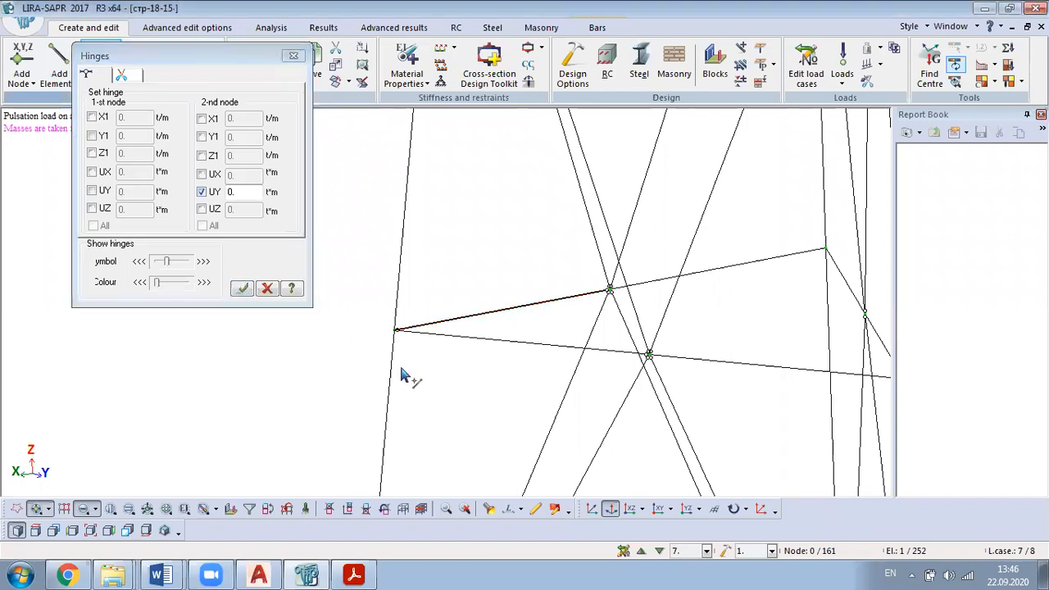
Step: Assign a UY hinge at only the first node of the rear diaphragm segment, at its leg end
left_click(451, 319)
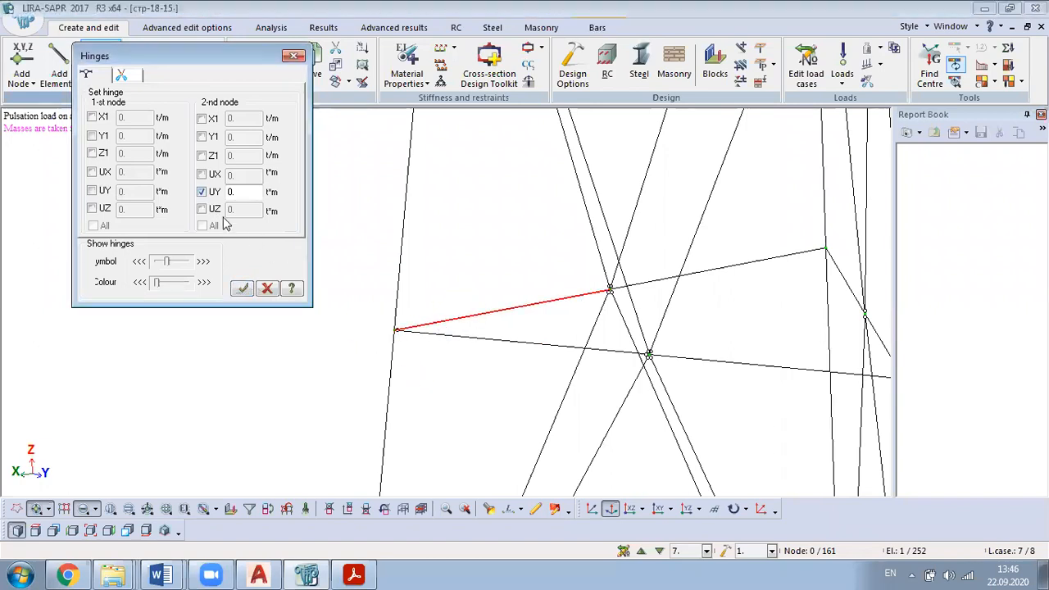
left_click(91, 192)
left_click(201, 192)
left_click(242, 290)
Step: Delete the UY hinges at both nodes of the front diaphragm segment meeting the same leg
middle_click_drag(755, 362, 606, 353)
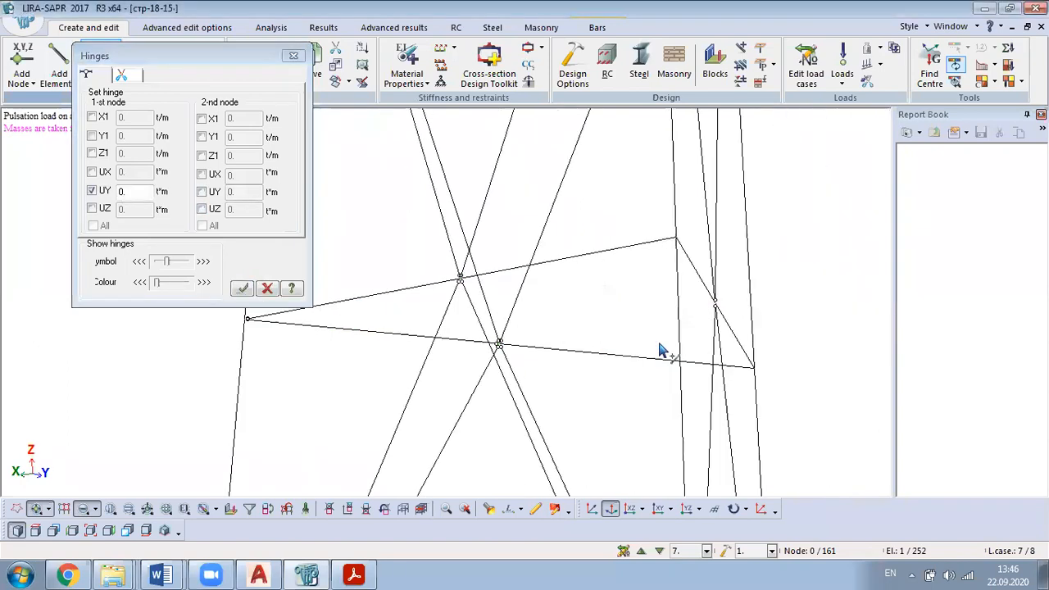
mouse_move(659, 343)
left_mouse_down()
mouse_move(629, 376)
mouse_move(628, 361)
left_mouse_up()
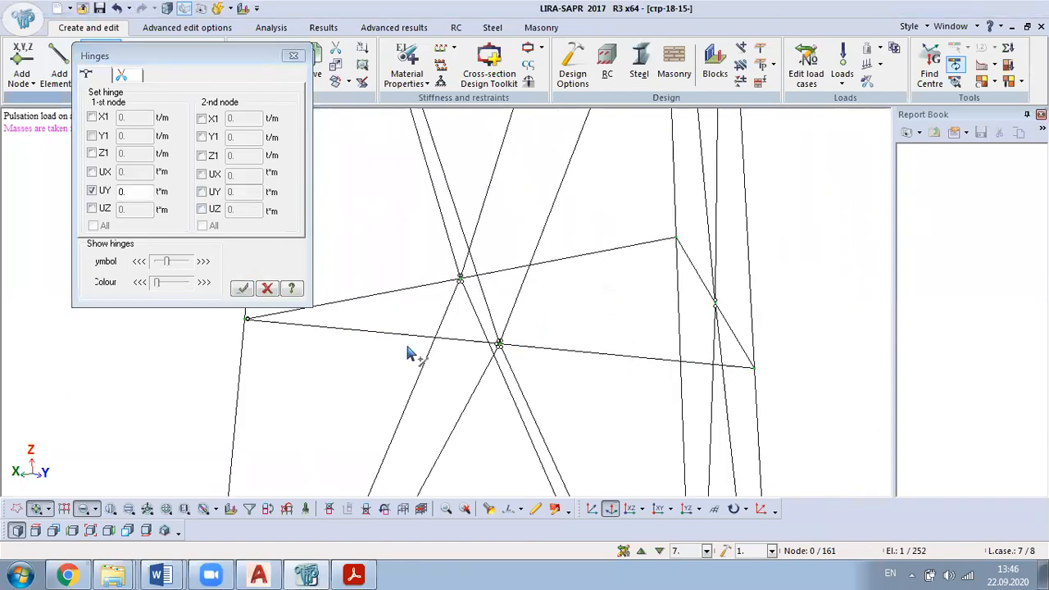
left_click_drag(354, 321, 344, 346)
left_click(129, 74)
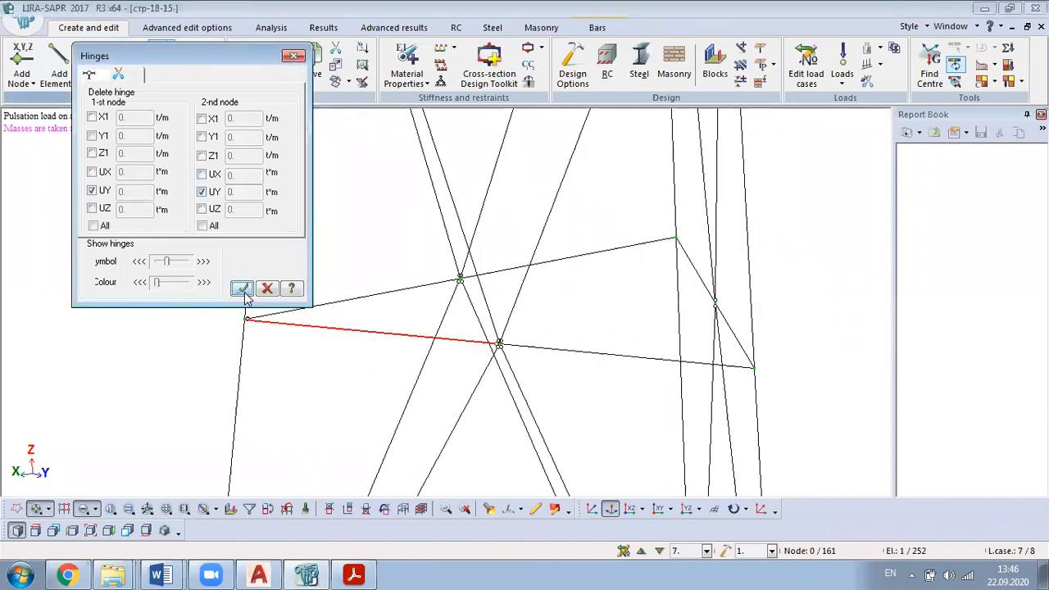
left_click(243, 290)
Step: Assign a UY hinge at the first node of the front diaphragm segment, at its leg end
left_click(372, 332)
left_click(202, 192)
left_click(88, 74)
left_click(241, 289)
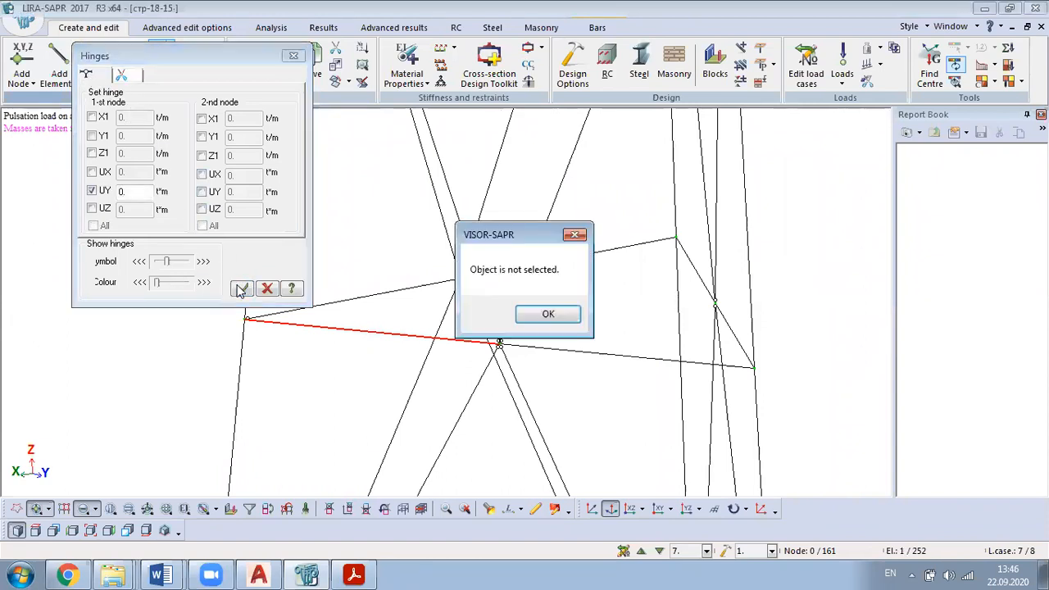
left_click(547, 314)
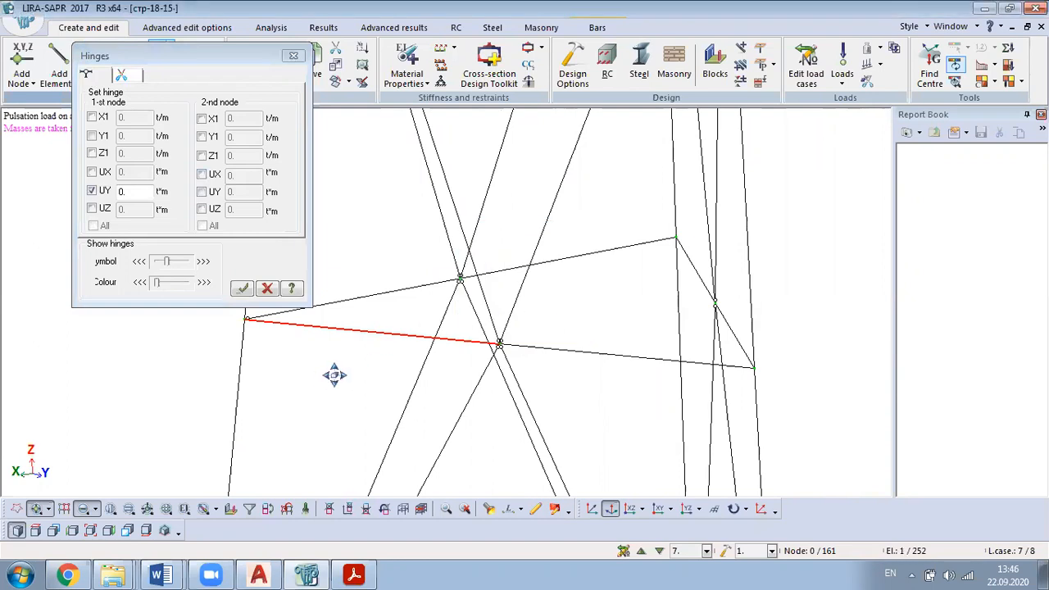
left_click(459, 344)
left_click(243, 289)
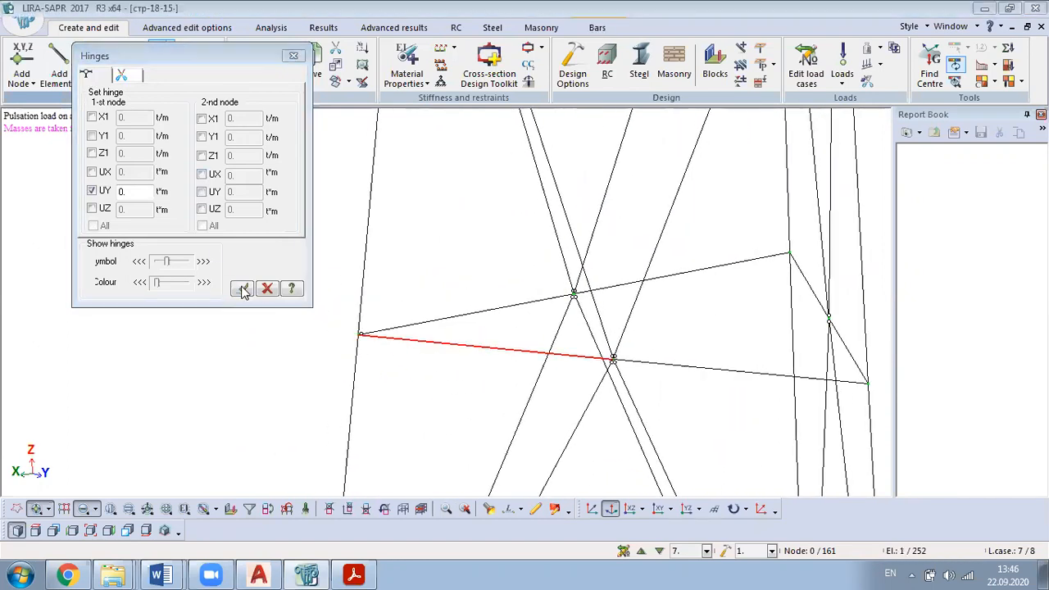
left_click(241, 290)
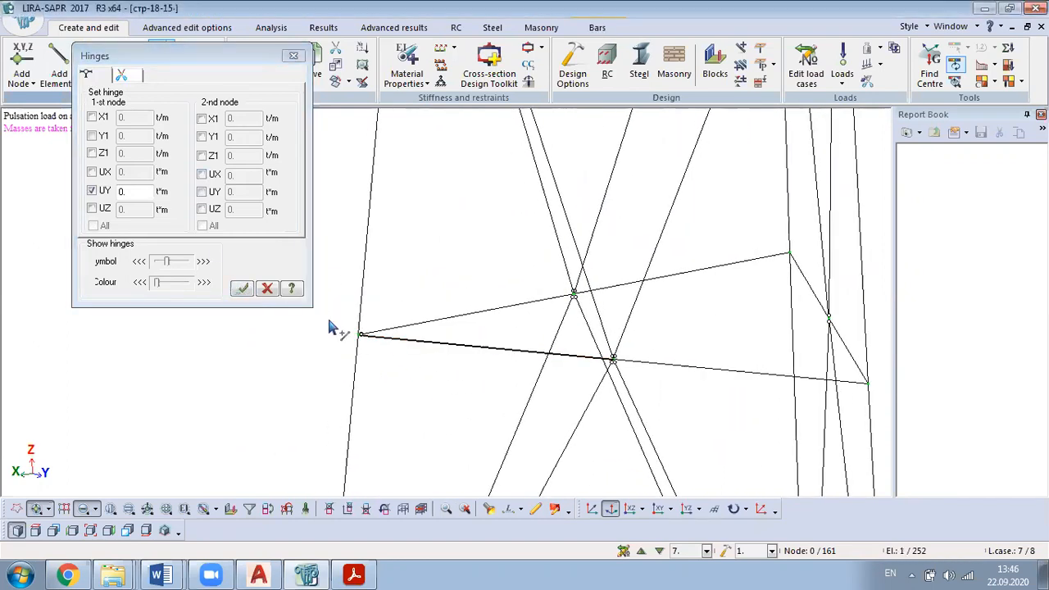
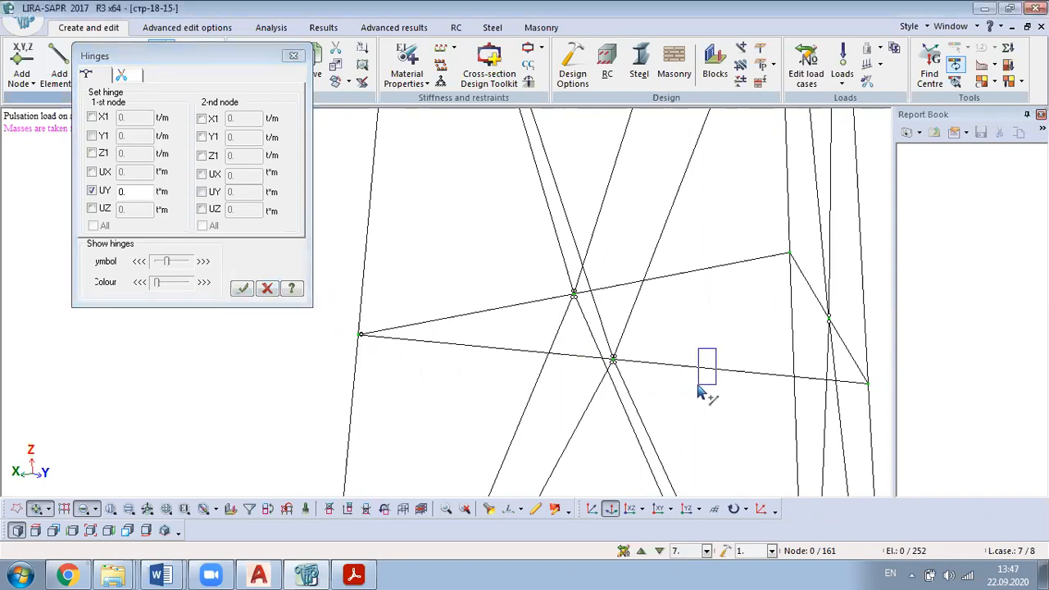
Step: Assign a UY hinge at the second node of the front diaphragm bar's other segment, at the opposite leg
left_click(705, 371)
left_click(202, 192)
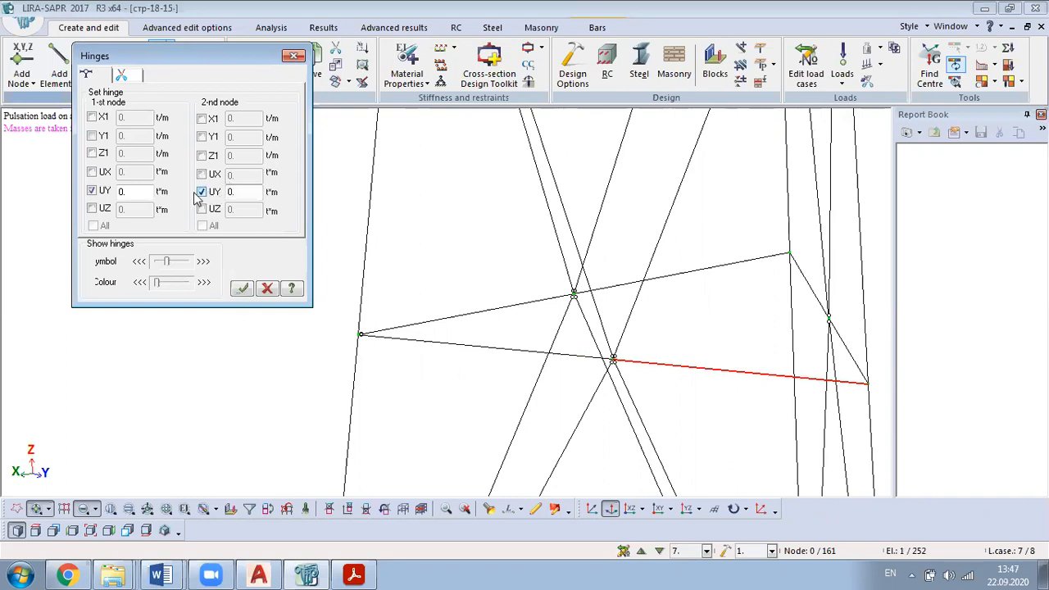
left_click(92, 191)
left_click(242, 288)
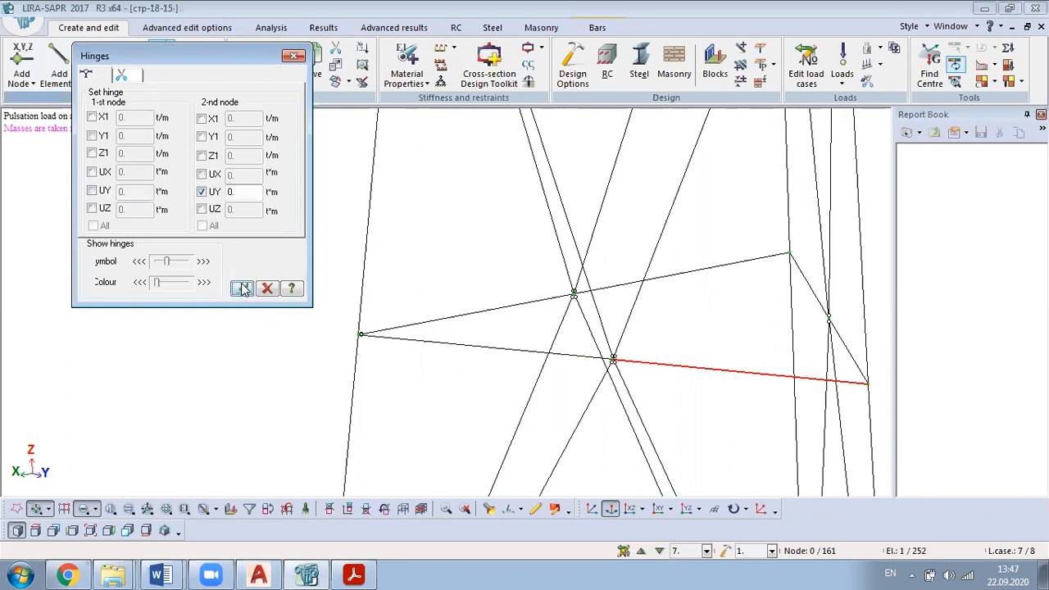
Step: Try to assign a UY hinge at the second node of the first diaphragm segment on the remaining face
scroll(550, 341, "down", 1)
middle_click_drag(709, 355, 278, 393)
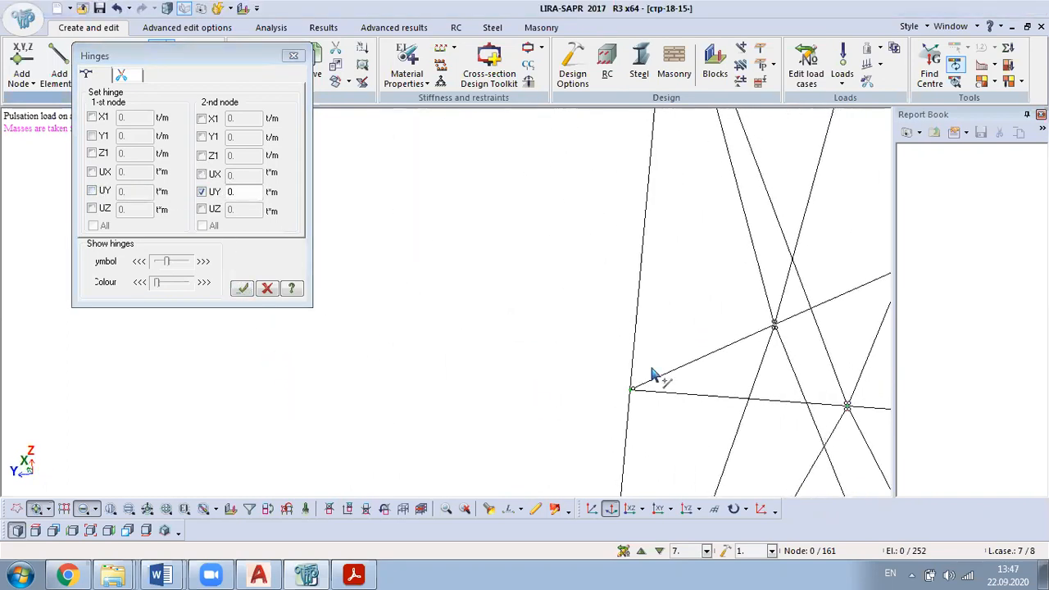
middle_click_drag(599, 340, 377, 313)
left_click(509, 367)
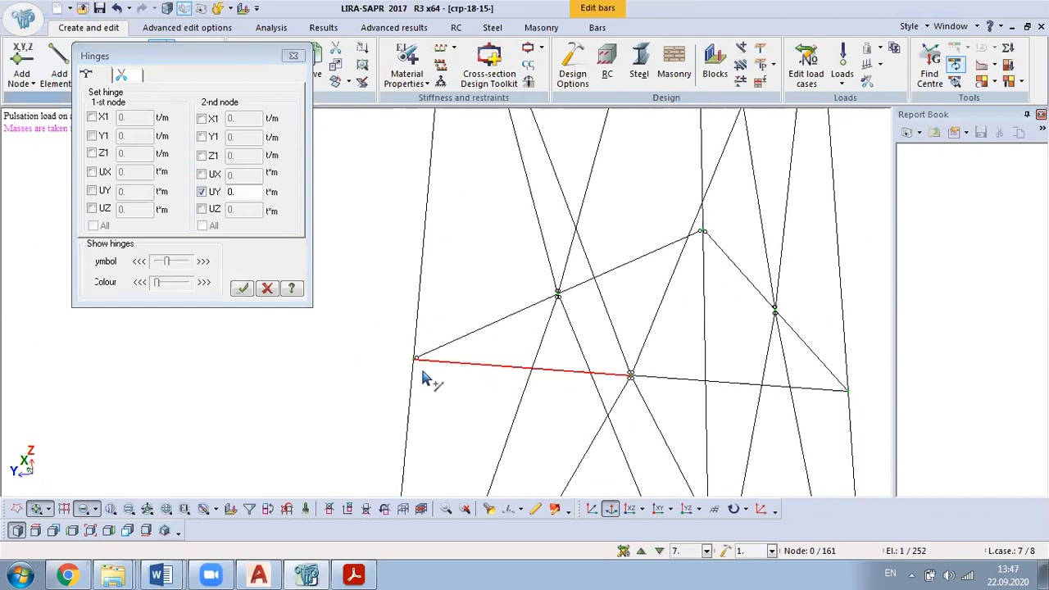
left_click(244, 288)
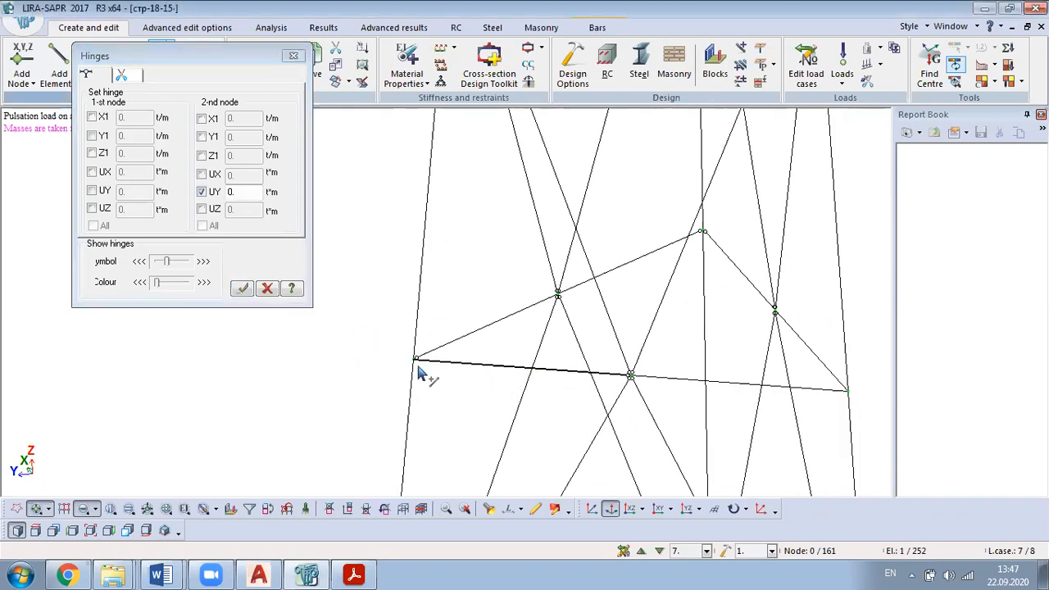
Step: Assign a UY hinge at the first node of the remaining face's diaphragm segment, at its leg end
left_click(482, 391)
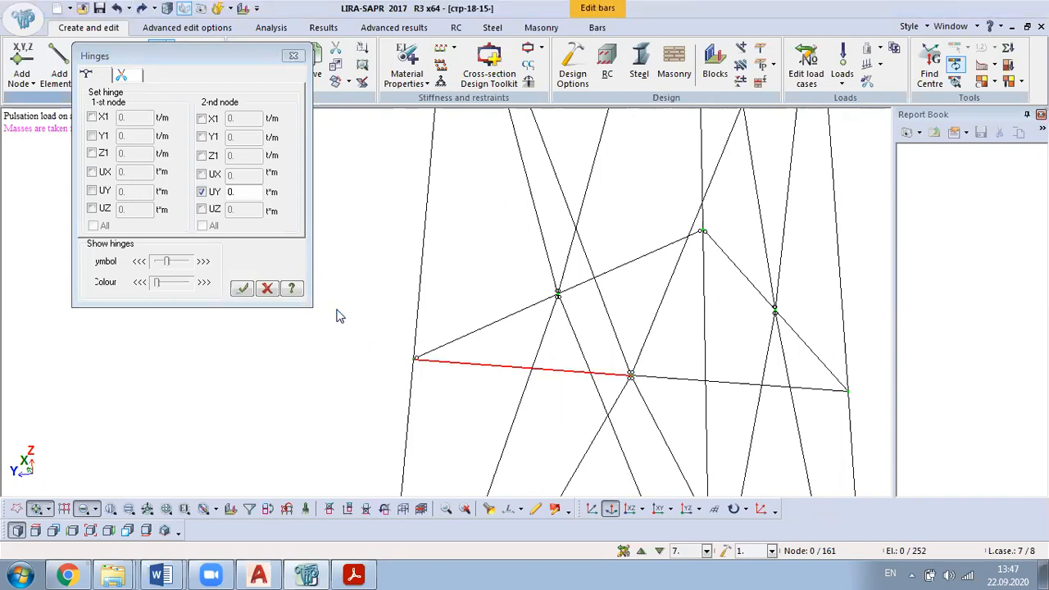
left_click(100, 191)
left_click(215, 193)
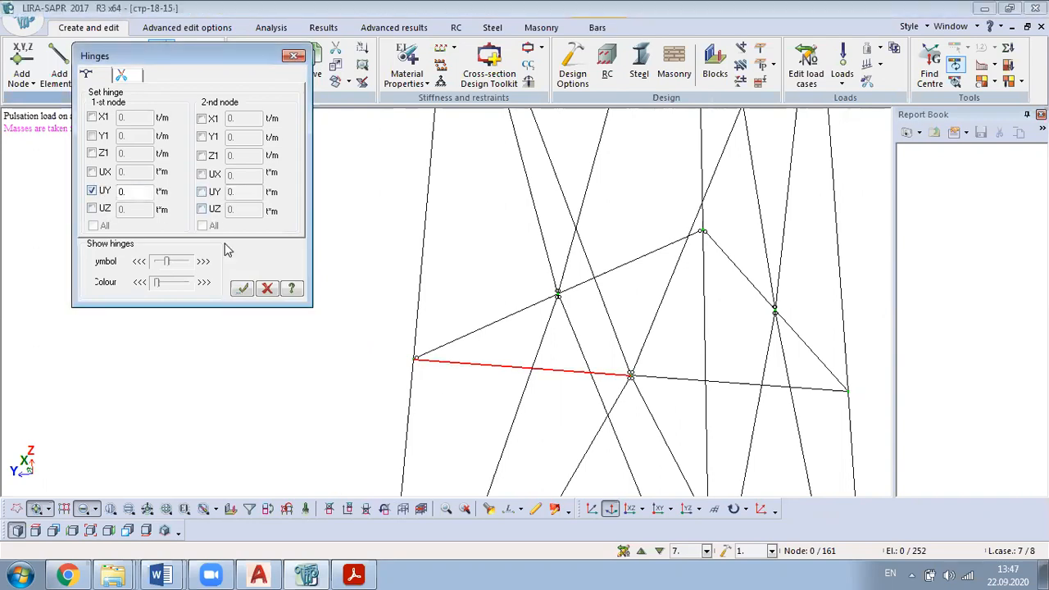
left_click(243, 288)
Step: Assign a UY hinge at the second node of the remaining face's other diaphragm segment, at the opposite leg
left_click(736, 383)
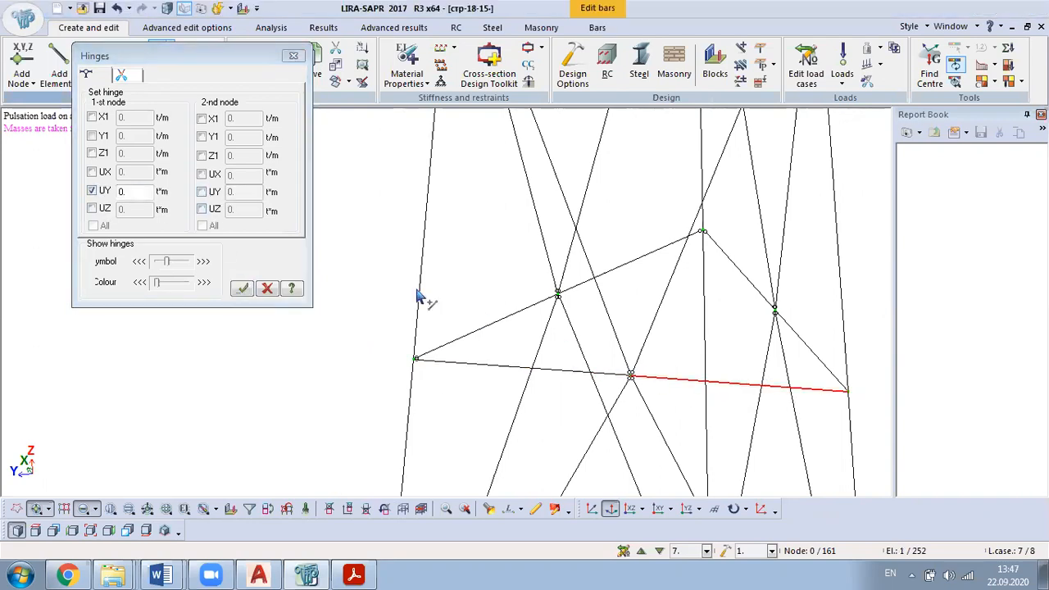
left_click(212, 193)
left_click(92, 190)
left_click(241, 290)
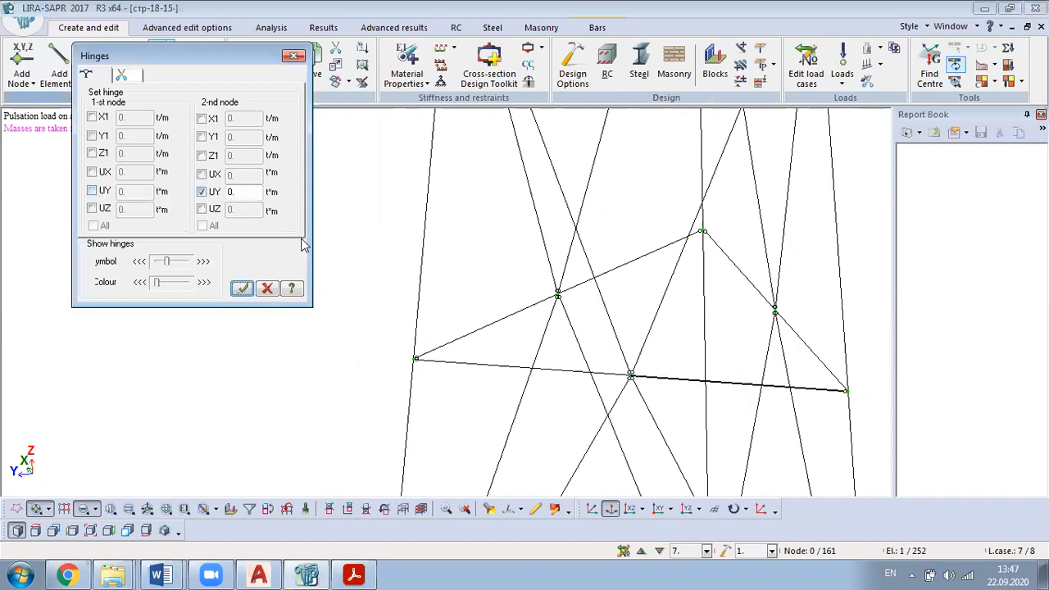
middle_click_drag(690, 313, 336, 329)
middle_click_drag(637, 450, 594, 199)
middle_click_drag(606, 261, 626, 256)
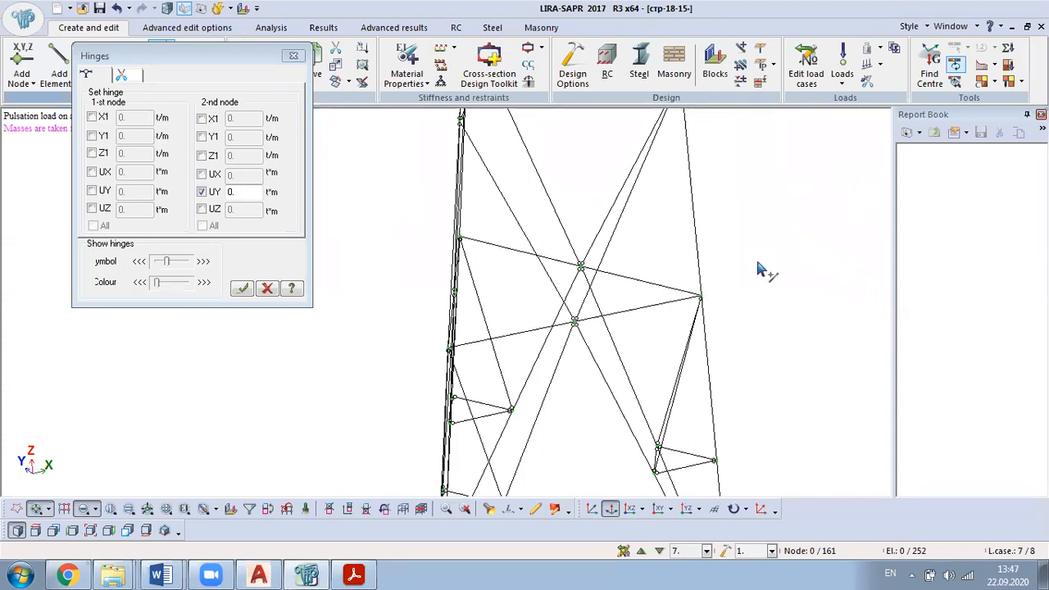
scroll(730, 281, "down", 5)
scroll(660, 283, "down", 1)
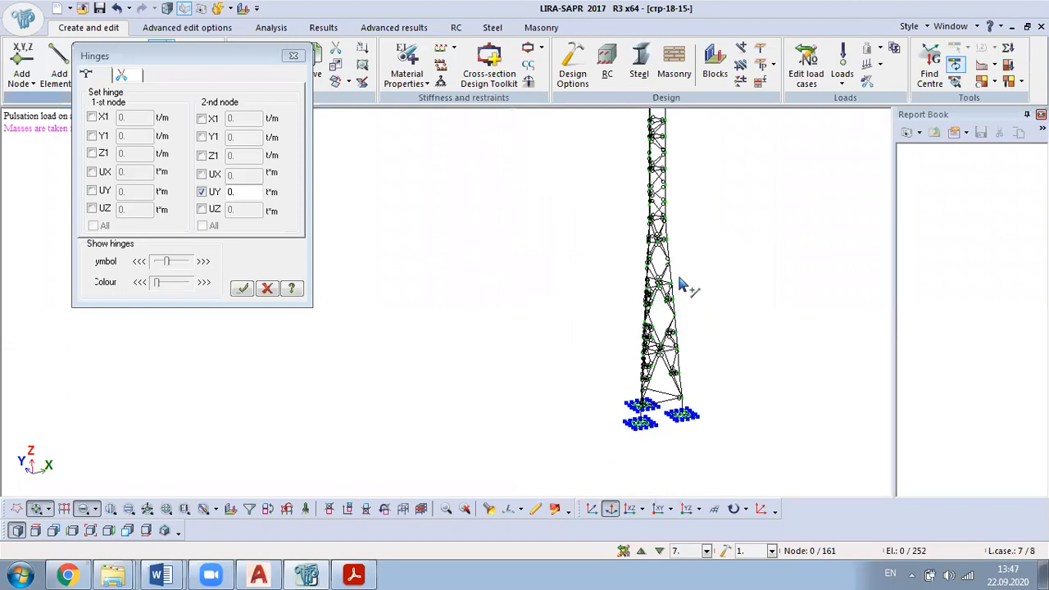
Step: Close the hinge settings and pack the tower model, merging coincident nodes and eliminating deleted nodes and elements
middle_click_drag(780, 330, 672, 374)
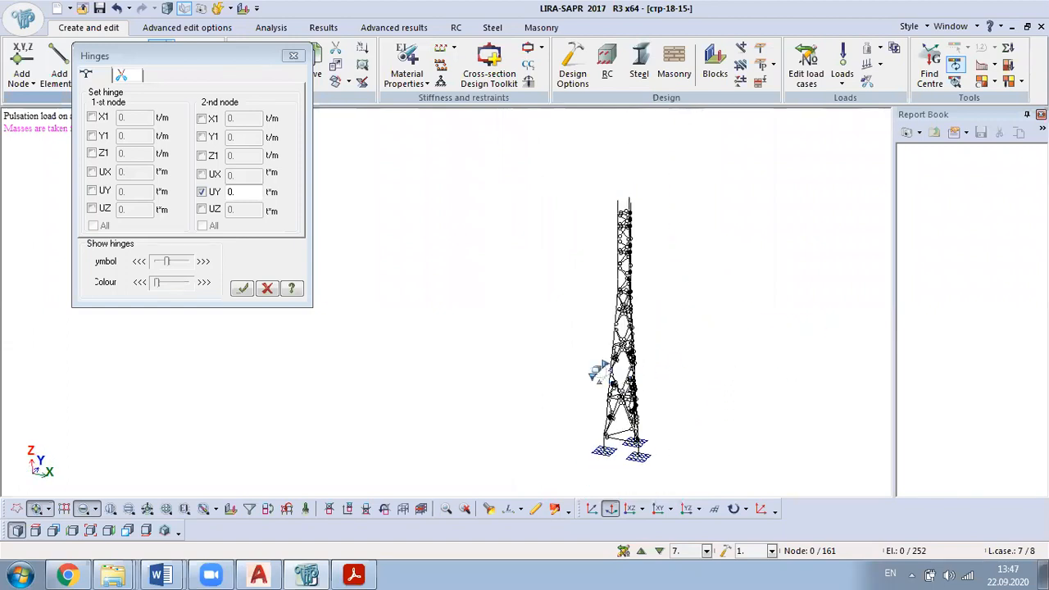
left_click(295, 57)
left_click(294, 57)
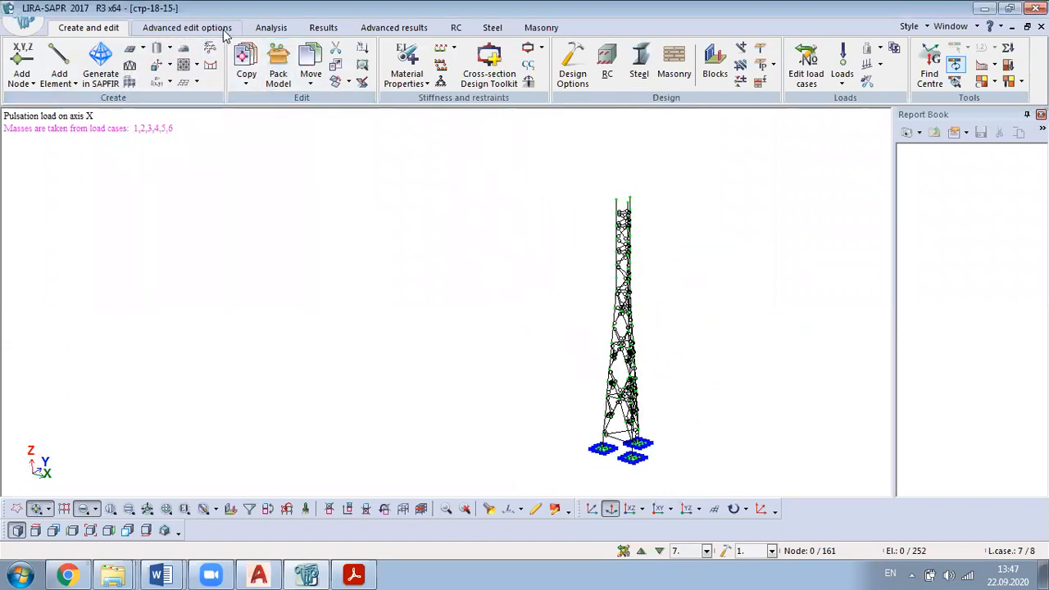
left_click(270, 27)
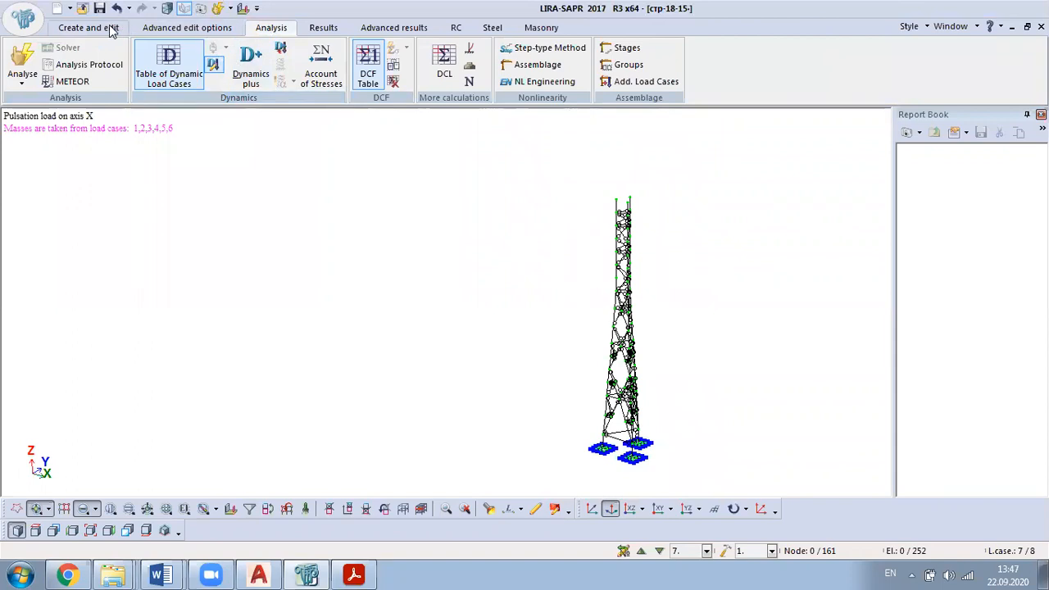
left_click(112, 30)
left_click(277, 62)
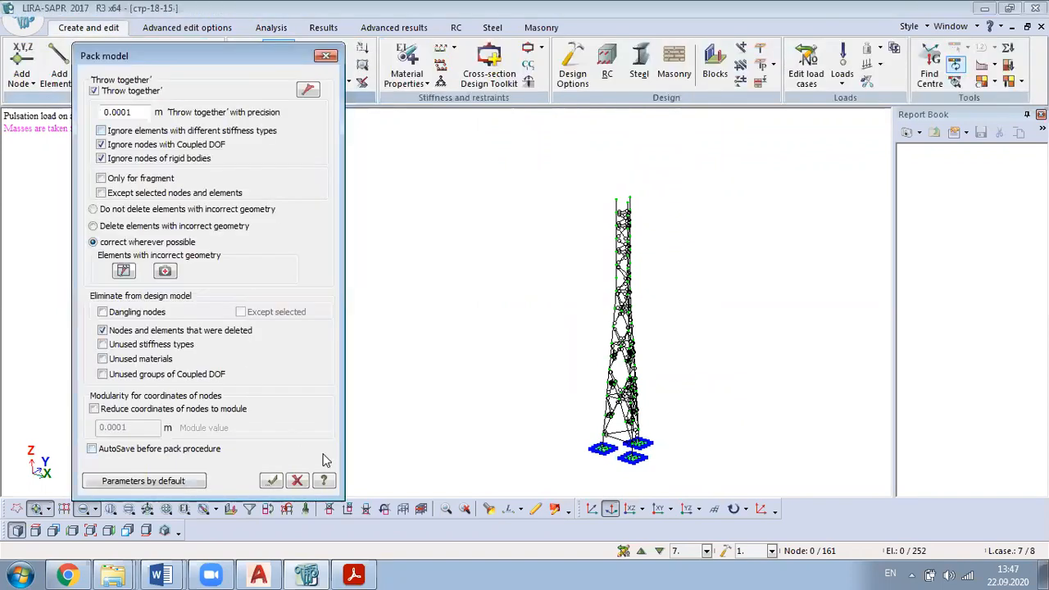
left_click(271, 480)
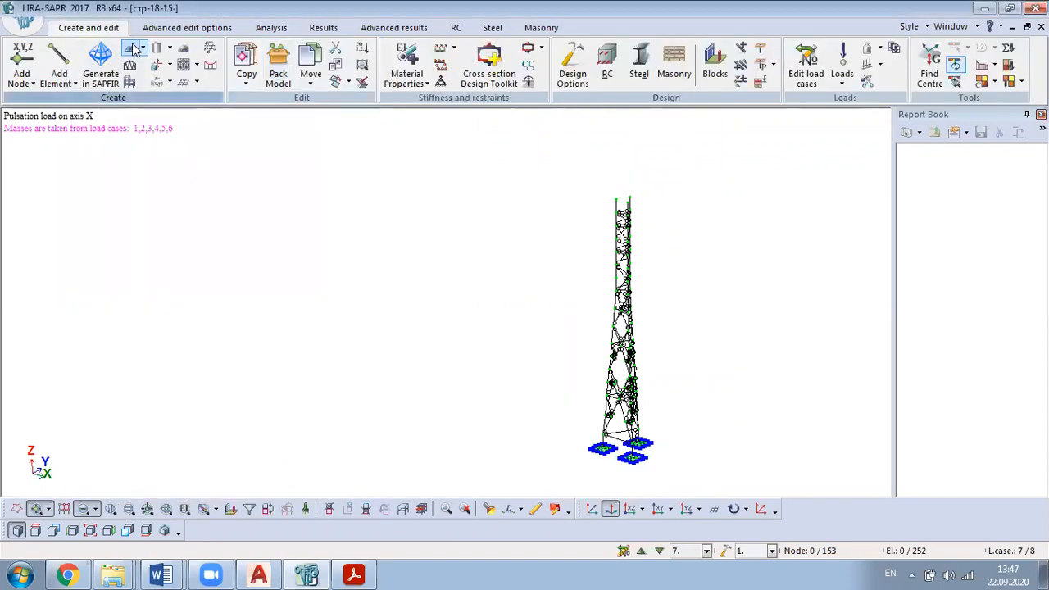
Step: Run the complete analysis of the packed tower model
left_click(270, 27)
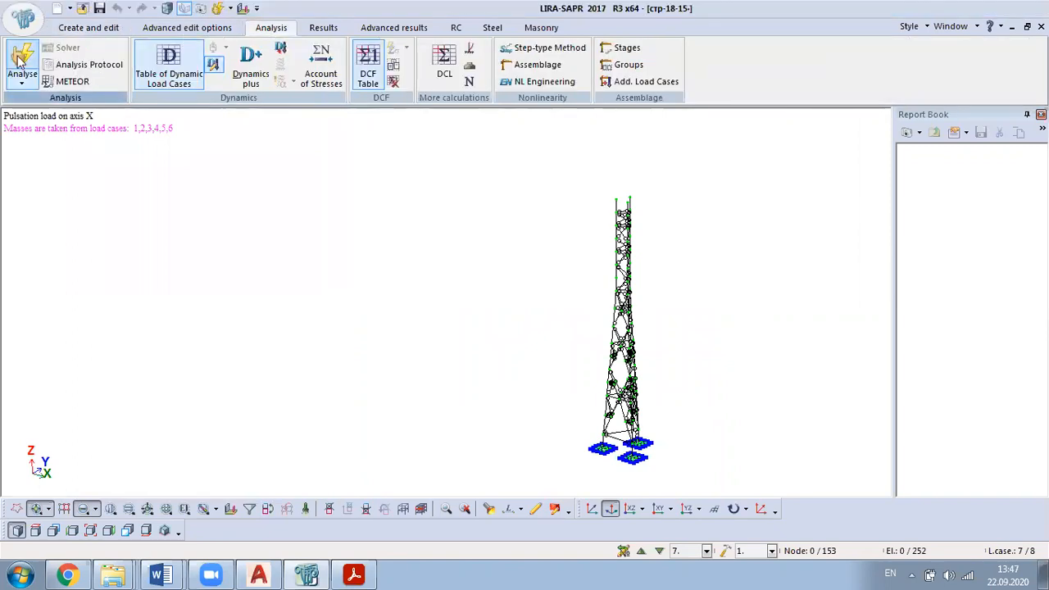
left_click(41, 72)
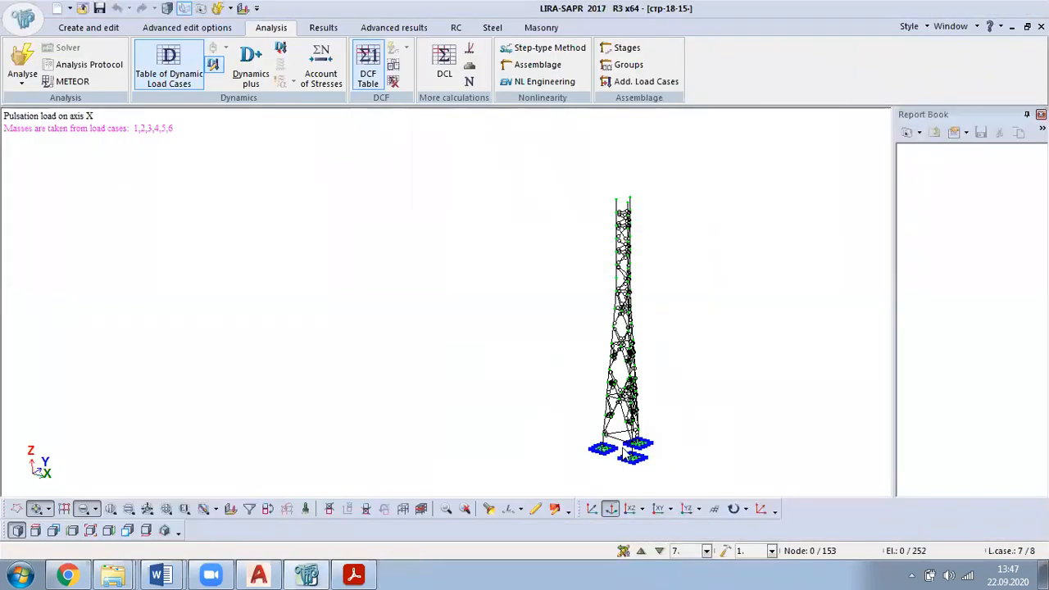
left_click(667, 399)
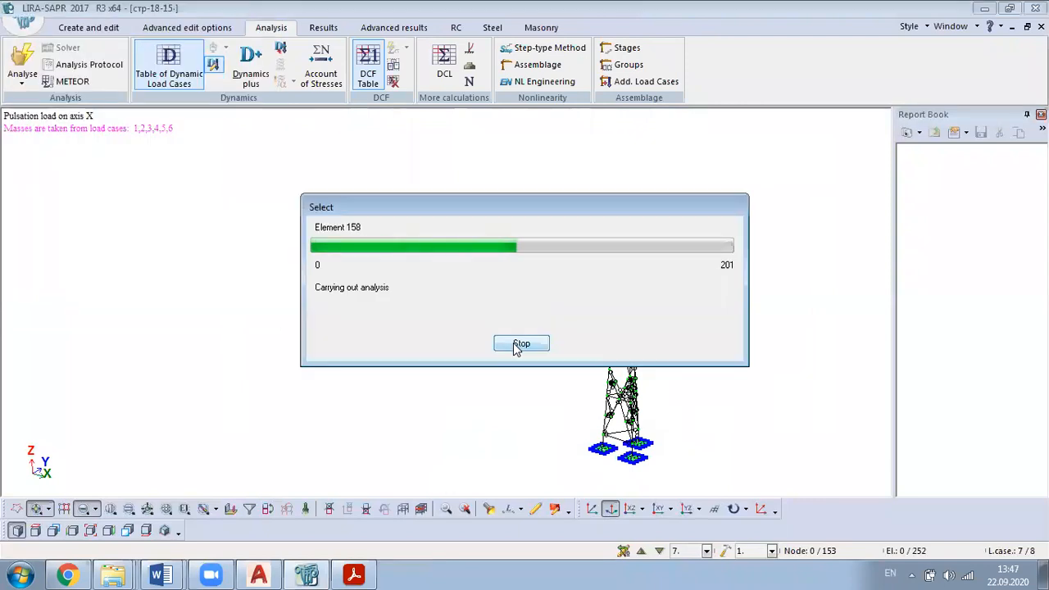
Step: Display the steel check mosaics of the assigned cross-sections for the ultimate and serviceability limit states
left_click(483, 28)
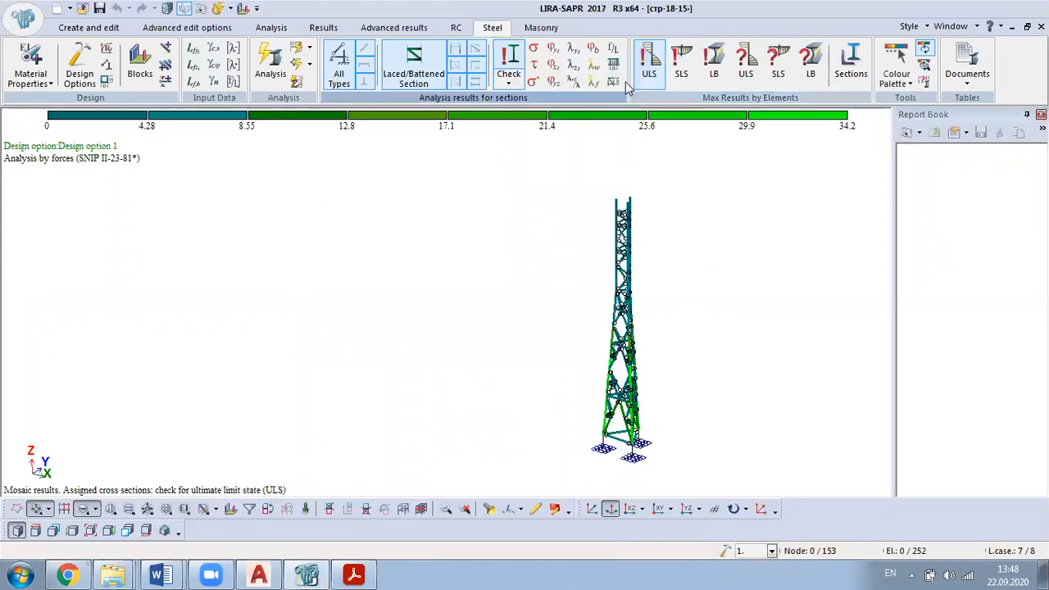
middle_click_drag(498, 221, 585, 311)
scroll(584, 311, "up", 2)
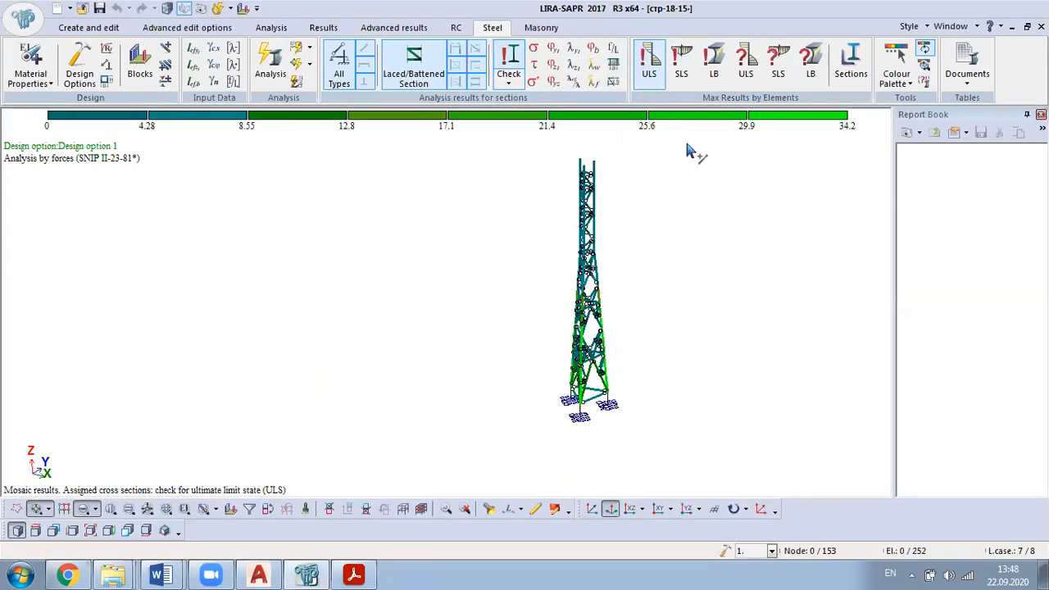
left_click(695, 63)
scroll(743, 248, "down", 1)
middle_click_drag(721, 254, 532, 223)
Step: Display the upper reinforcement area along the X-axis in the foundation plates and examine the three footings up close
left_click(455, 28)
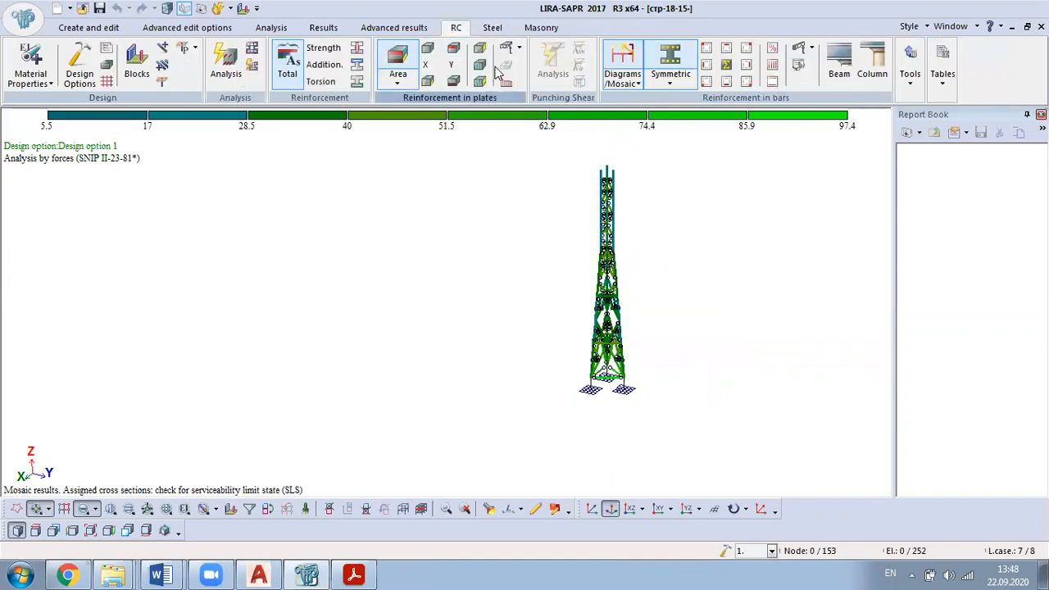
left_click(427, 47)
scroll(608, 400, "up", 2)
scroll(565, 433, "up", 5)
middle_click_drag(614, 372, 391, 380)
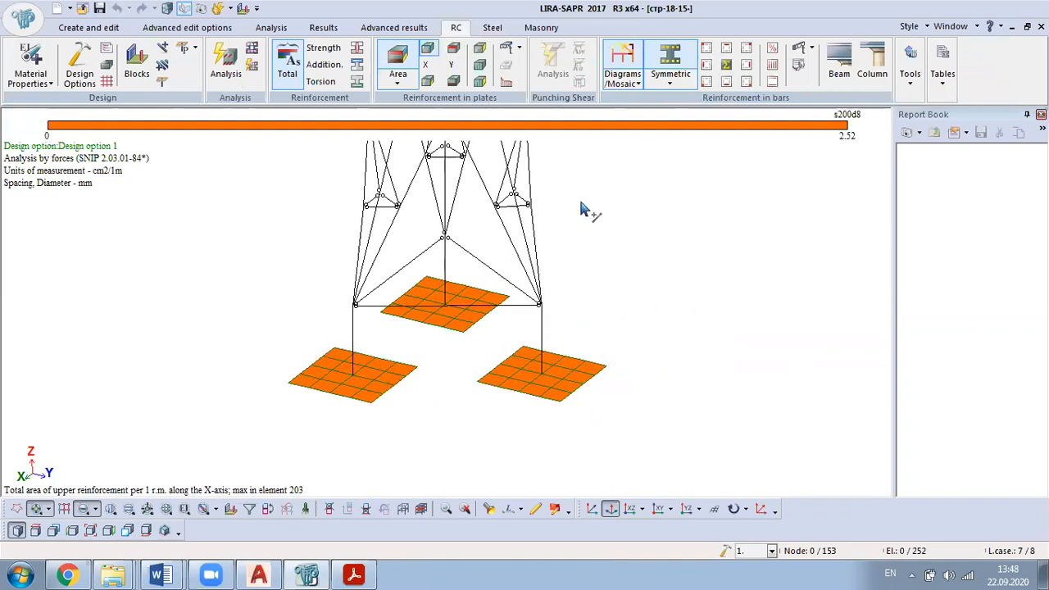
Step: Display the symmetric AU3 and AU4 reinforcement areas in the short concrete columns between the tower legs and footings
left_click(706, 47)
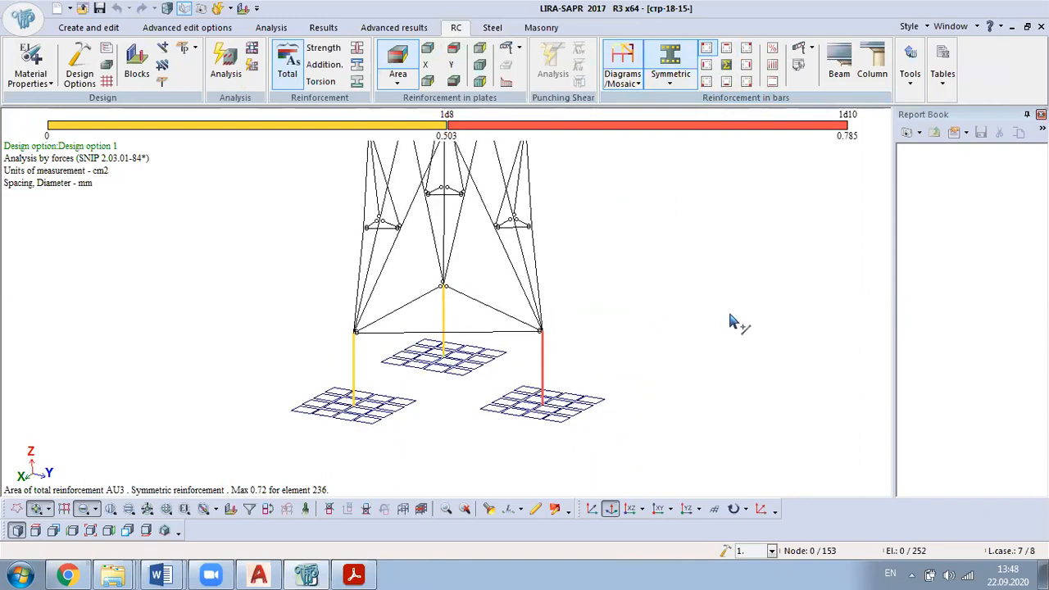
middle_click_drag(719, 316, 621, 303)
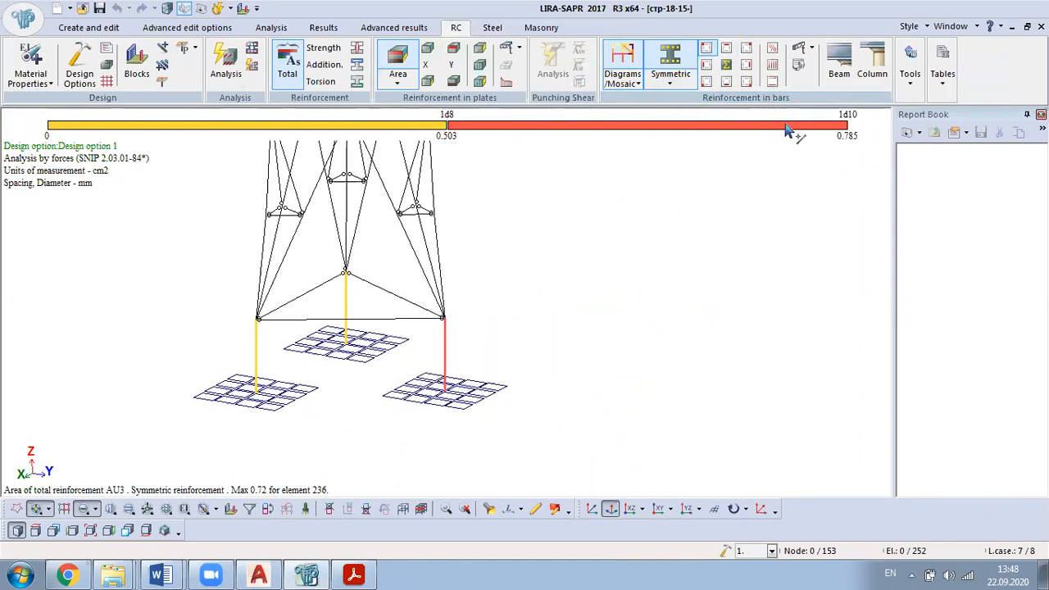
left_click(748, 51)
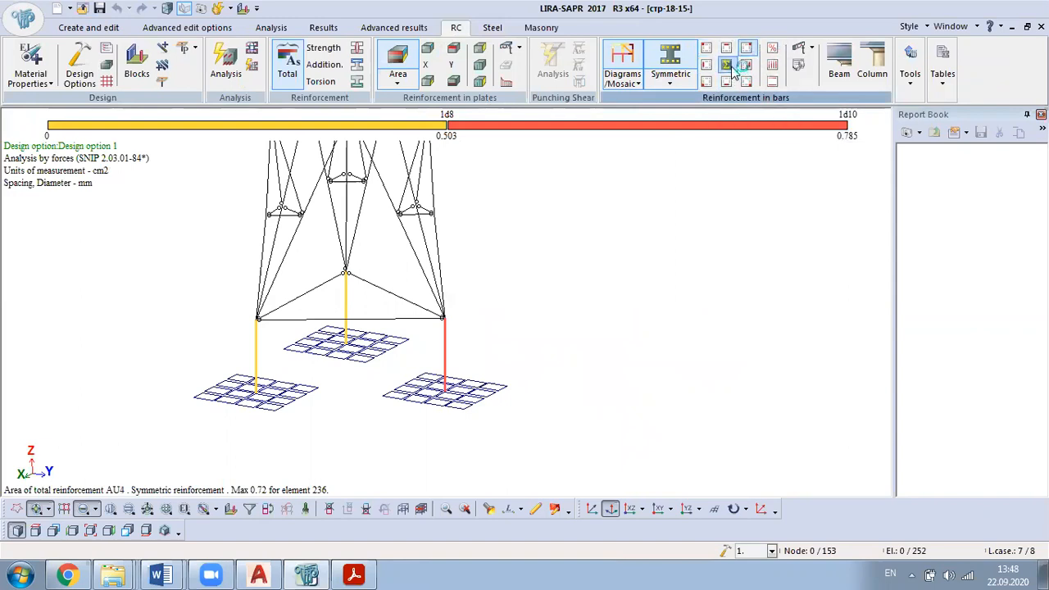
scroll(695, 315, "down", 2)
scroll(701, 300, "down", 1)
middle_click_drag(702, 300, 537, 286)
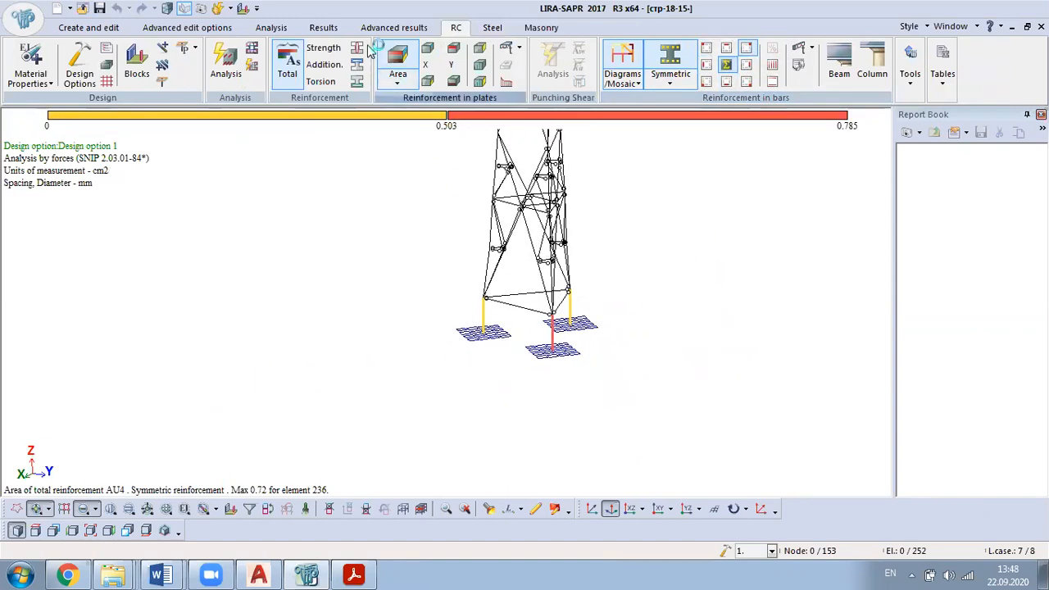
Step: Show the Z-axis displacement mosaic for the Own weight load case and examine the tower base
left_click(323, 27)
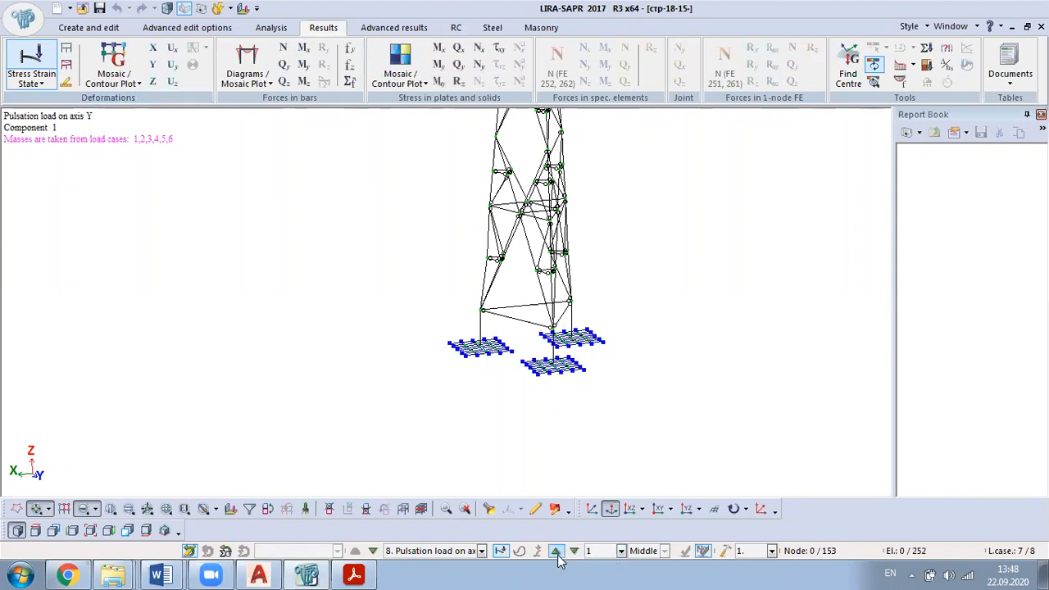
left_click(481, 551)
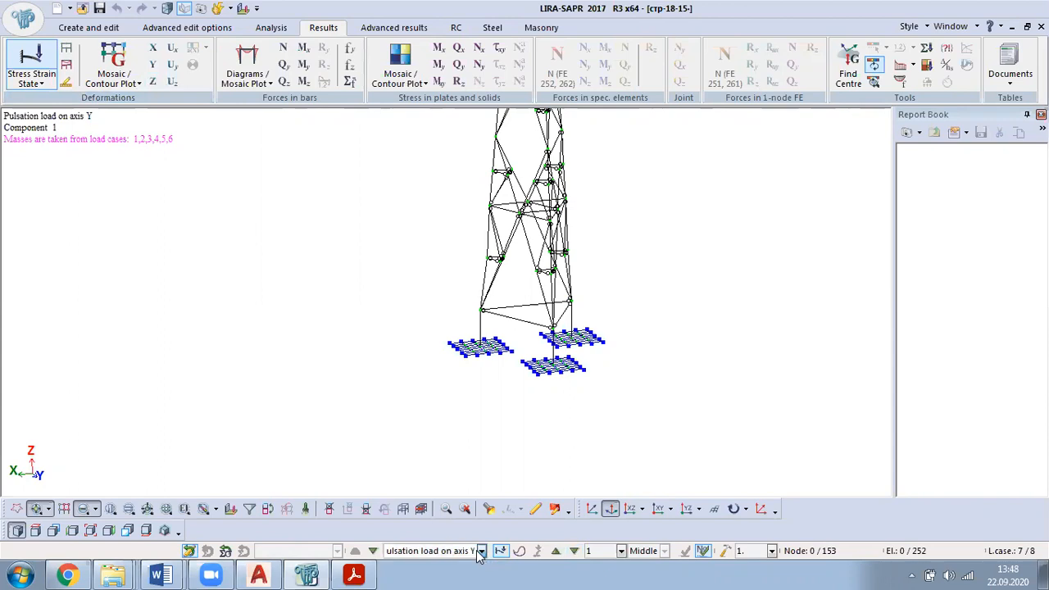
scroll(462, 456, "up", 3)
left_click(463, 456)
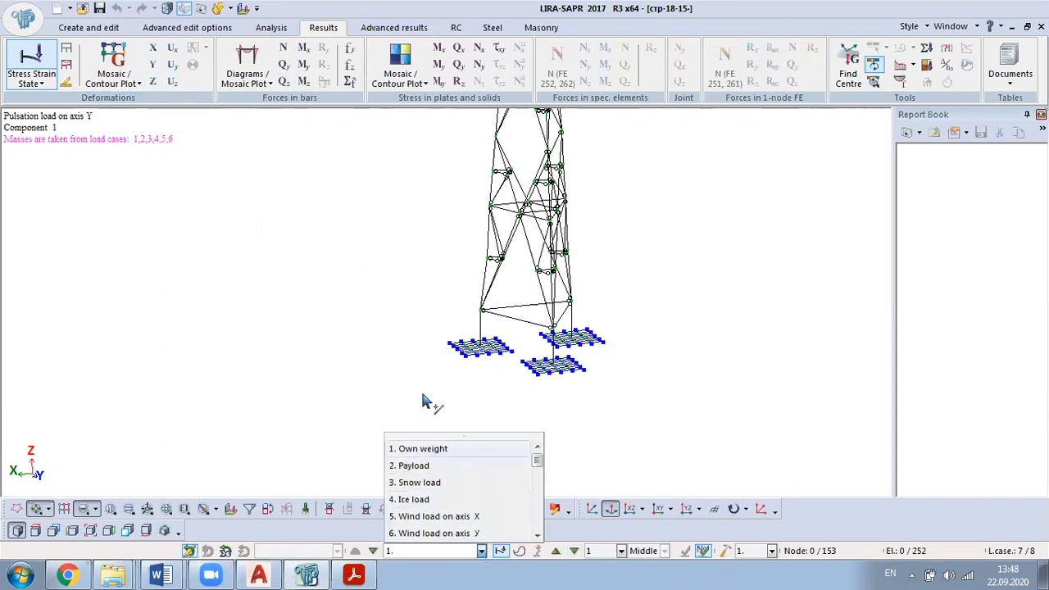
left_click(151, 83)
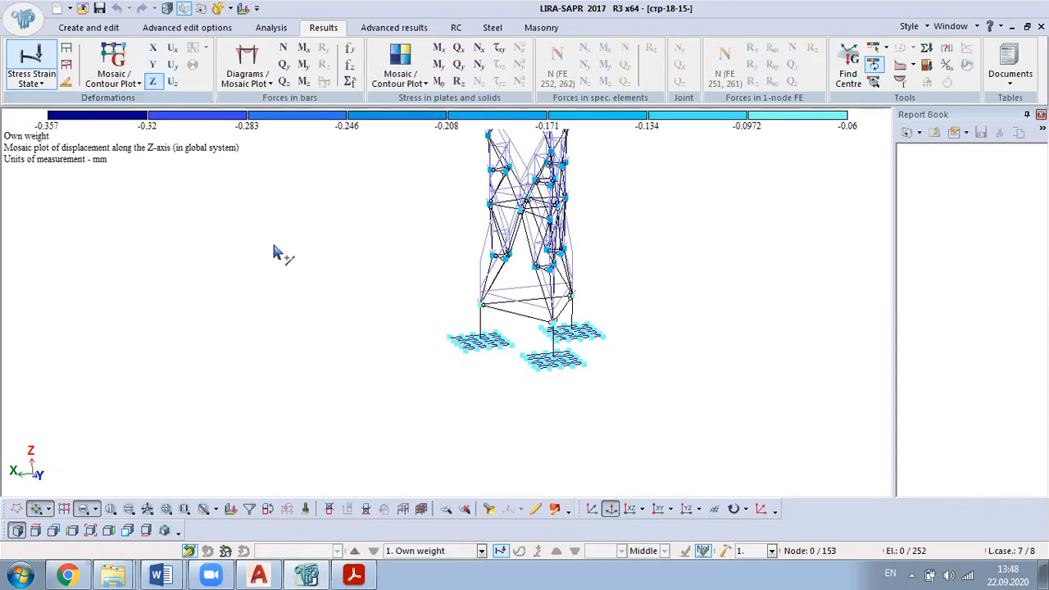
left_click_drag(398, 319, 541, 317)
left_click_drag(662, 387, 455, 338)
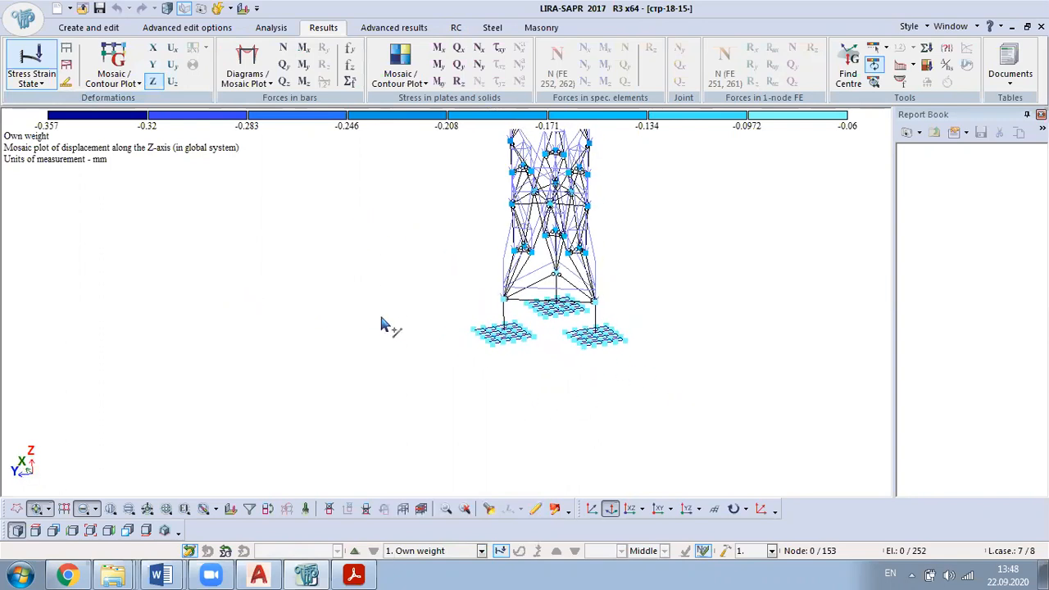
Step: Step the Z-axis displacement mosaic through the load cases from Payload to Wind load on axis Y
left_click(354, 551)
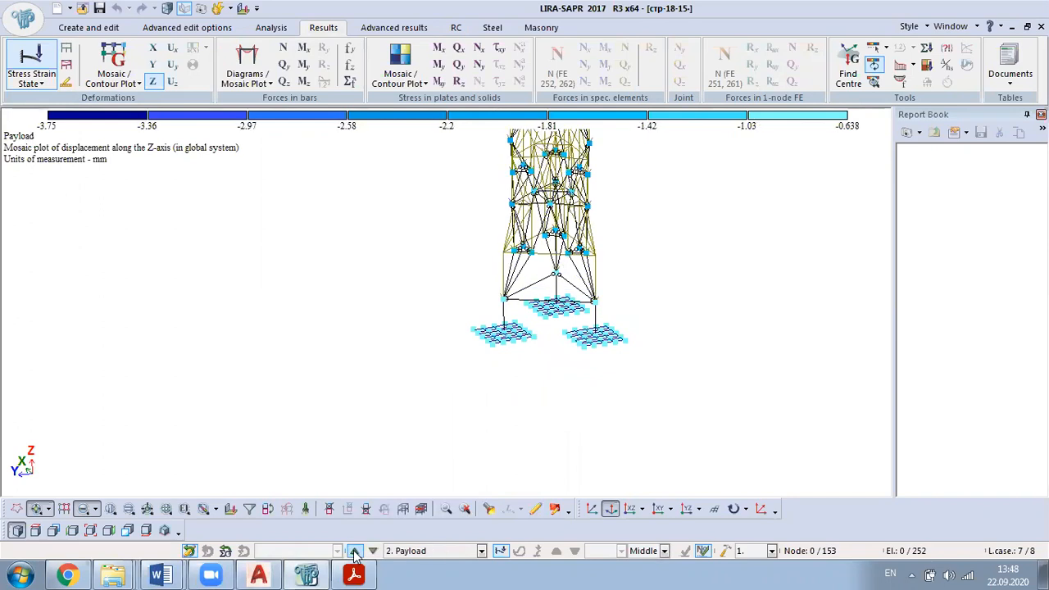
left_click(354, 552)
left_click(354, 551)
left_click(354, 552)
left_click(354, 551)
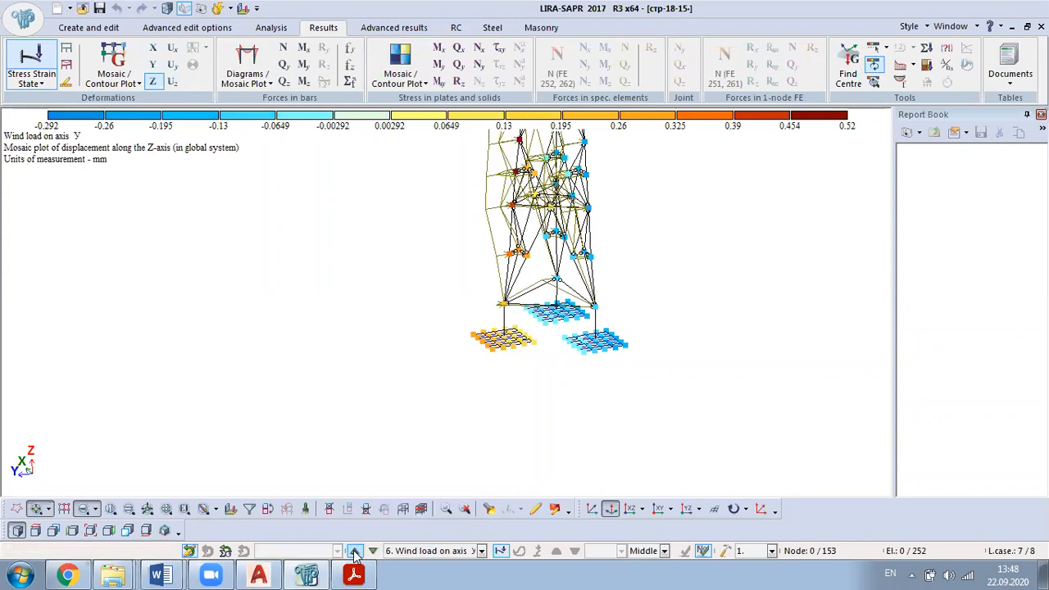
Step: Show the Y-axis displacement mosaic for Wind load on axis Y and examine the deformed tower
left_click(152, 65)
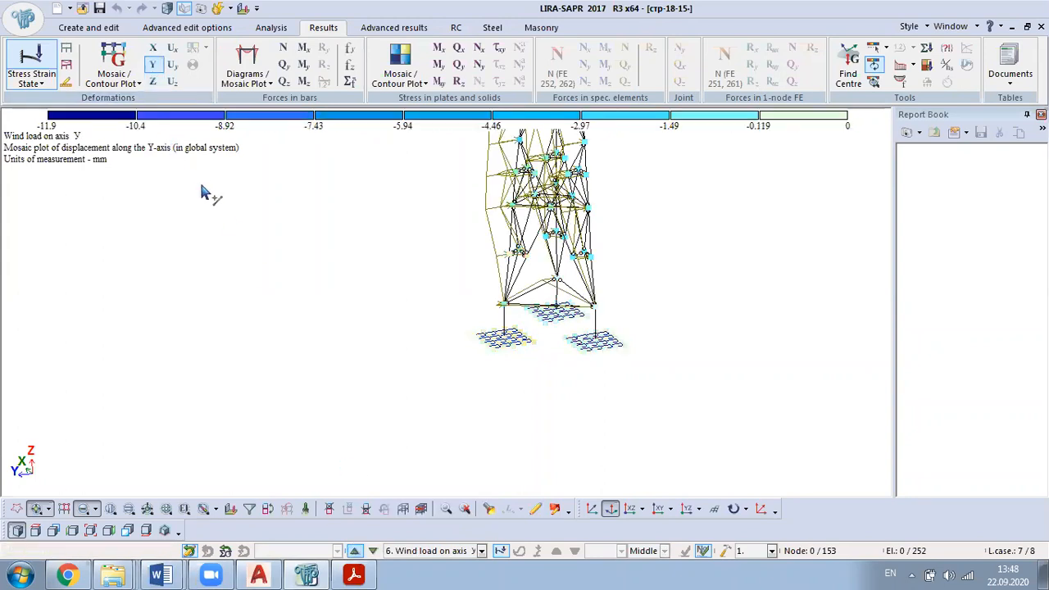
middle_click_drag(394, 296, 381, 369)
middle_click_drag(713, 316, 586, 308)
middle_click_drag(582, 350, 176, 157)
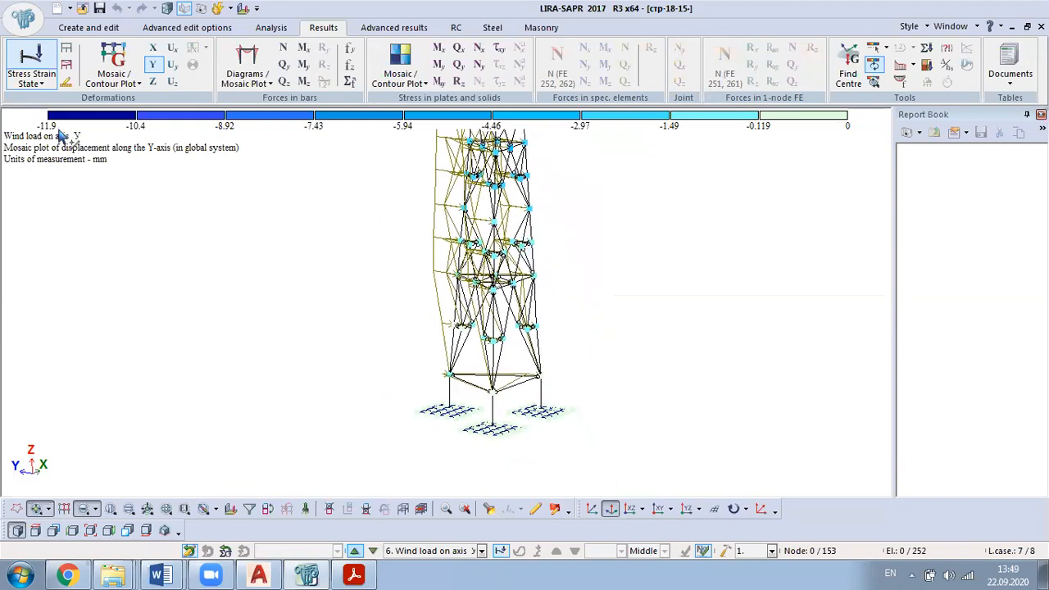
Step: Compare the Y-axis displacement mosaics of the Wind load on axis X, Wind load on axis Y and Ice load cases
left_click(372, 550)
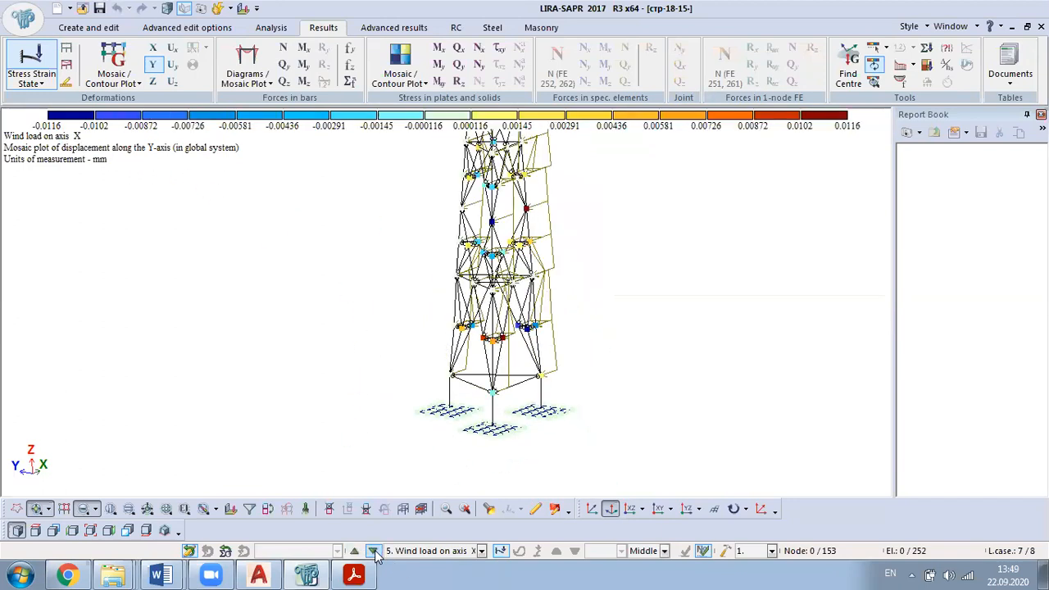
left_click(481, 550)
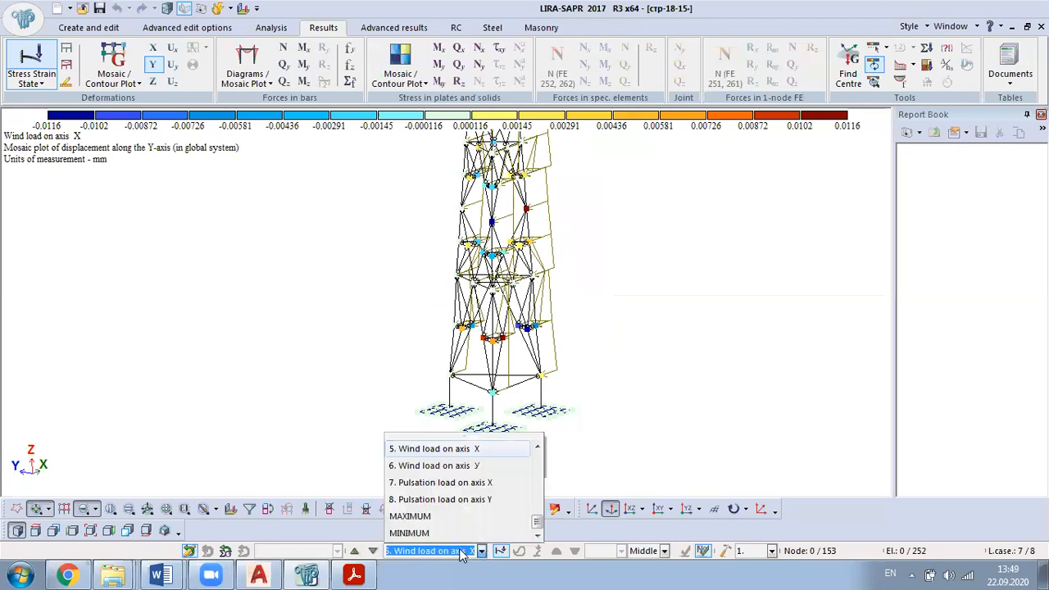
left_click(619, 339)
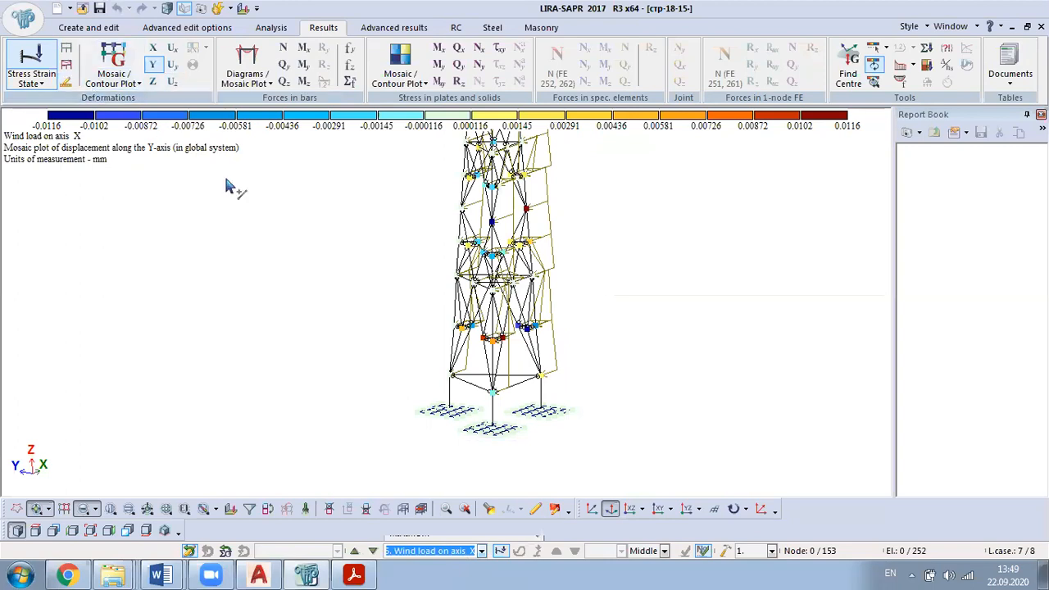
left_click(355, 550)
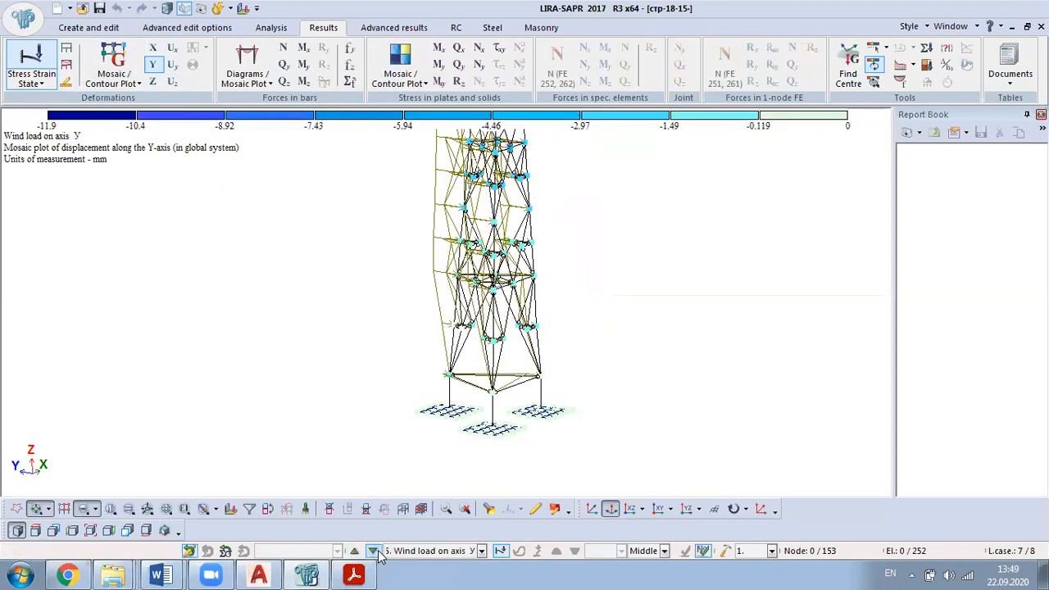
left_click(372, 551)
left_click(373, 552)
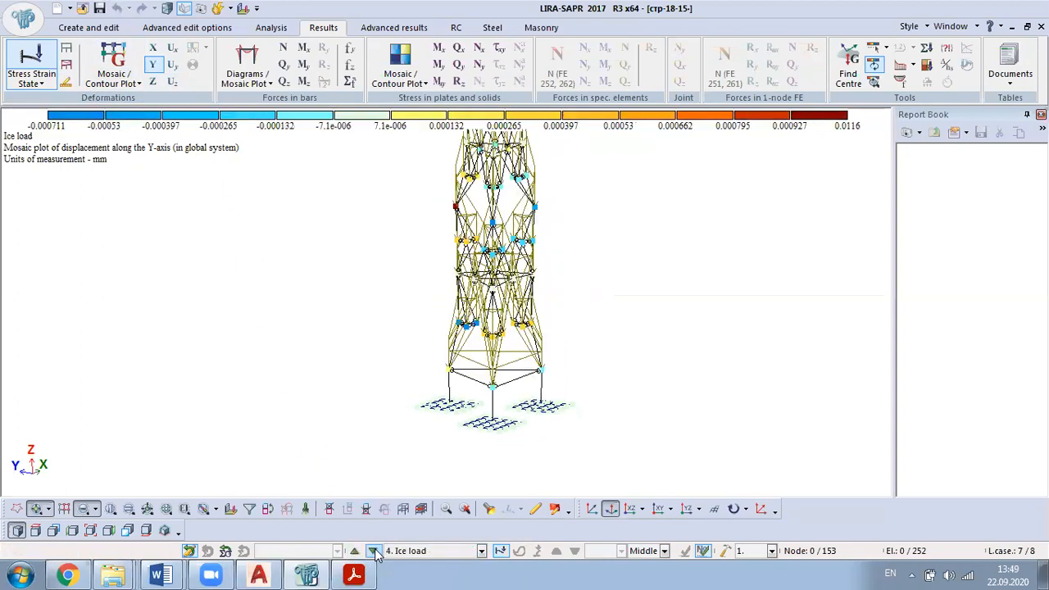
left_click(355, 551)
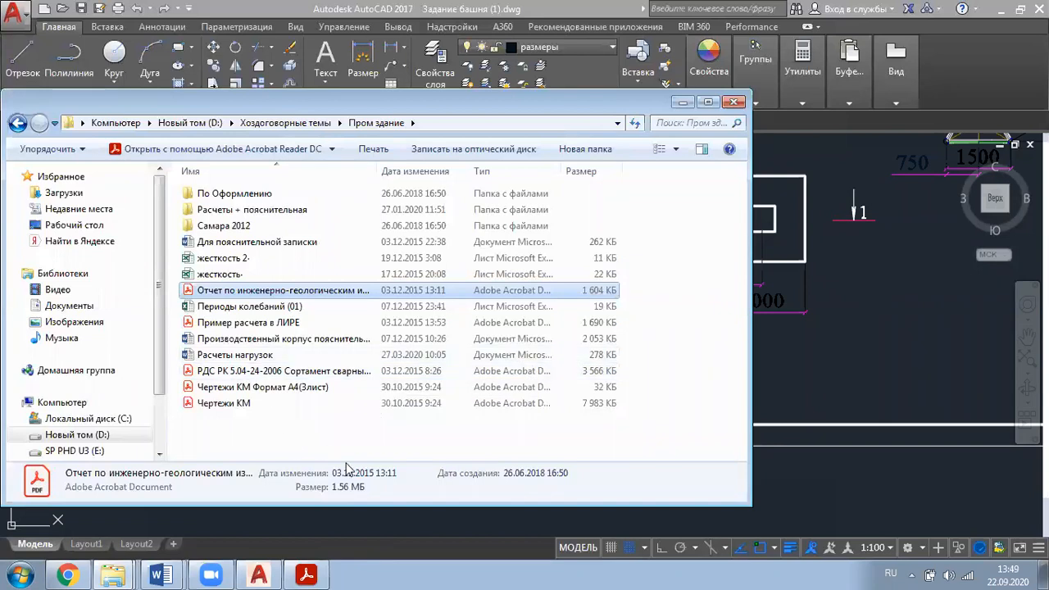
Step: Relaunch LIRA-SAPR 2017 R3 to work on the tower model стр-18-15
left_click(20, 573)
mouse_move(121, 321)
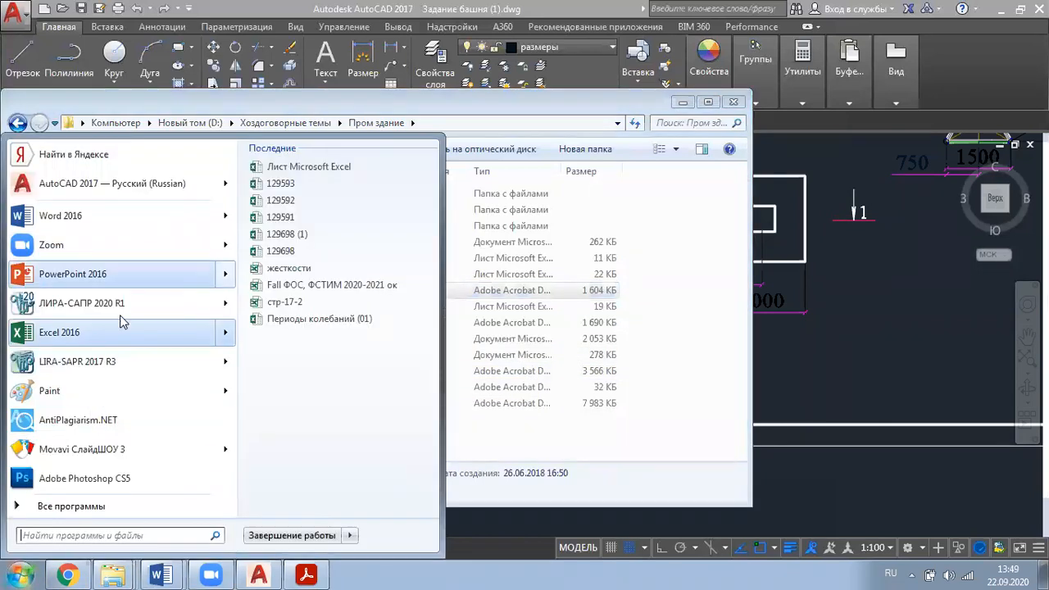
left_click(125, 367)
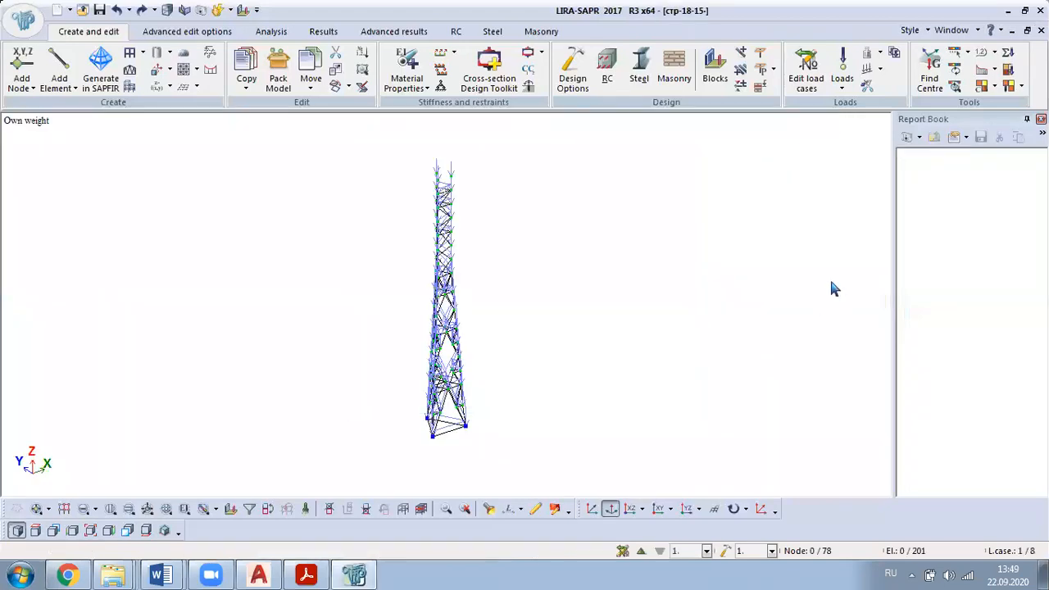
Step: Inspect the tower lattice up close and review the list of defined load cases
scroll(531, 348, "up", 3)
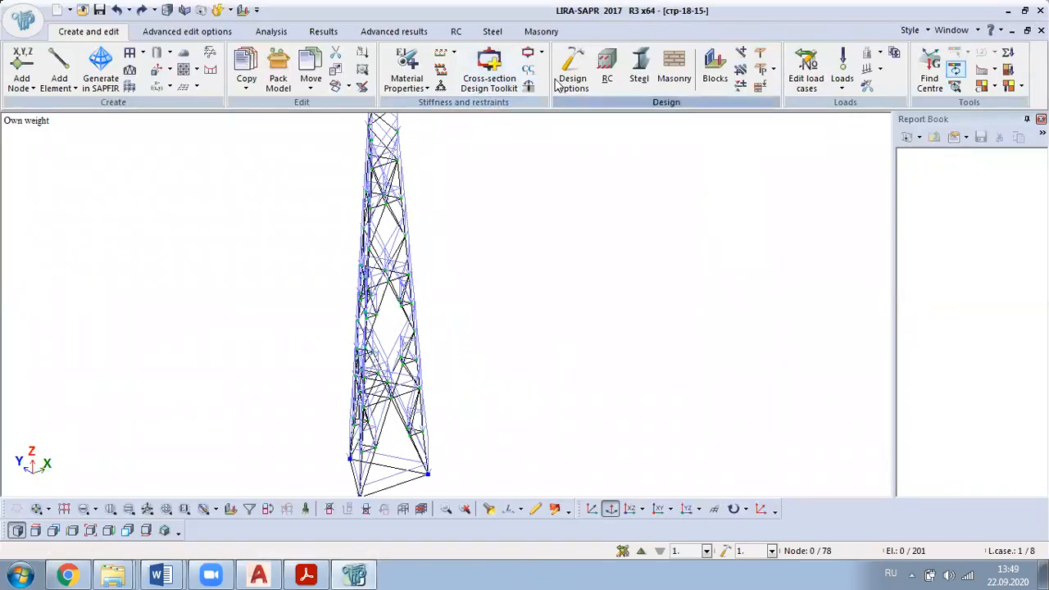
scroll(456, 344, "up", 4)
left_click_drag(464, 353, 390, 366)
left_click(805, 67)
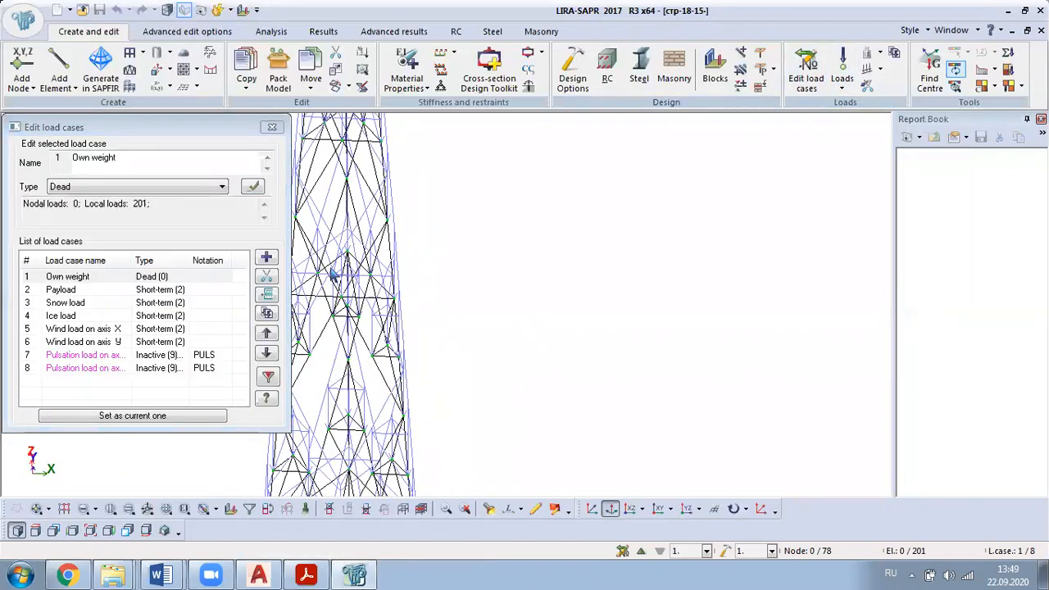
left_click(272, 127)
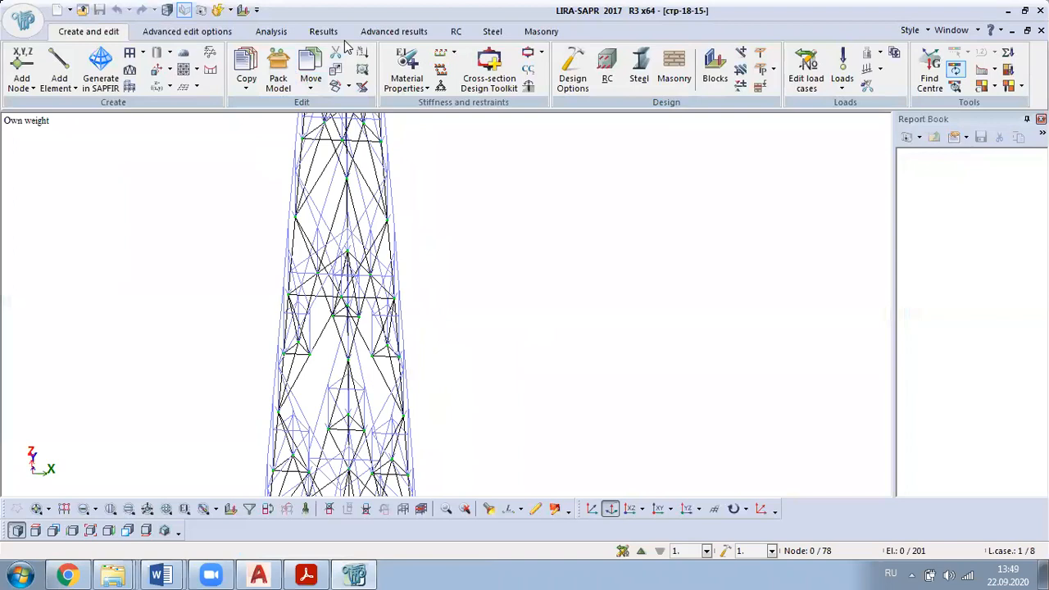
Step: Examine the foundation parameters and soil geology settings for calculating subgrade moduli C1 and C2
left_click(527, 69)
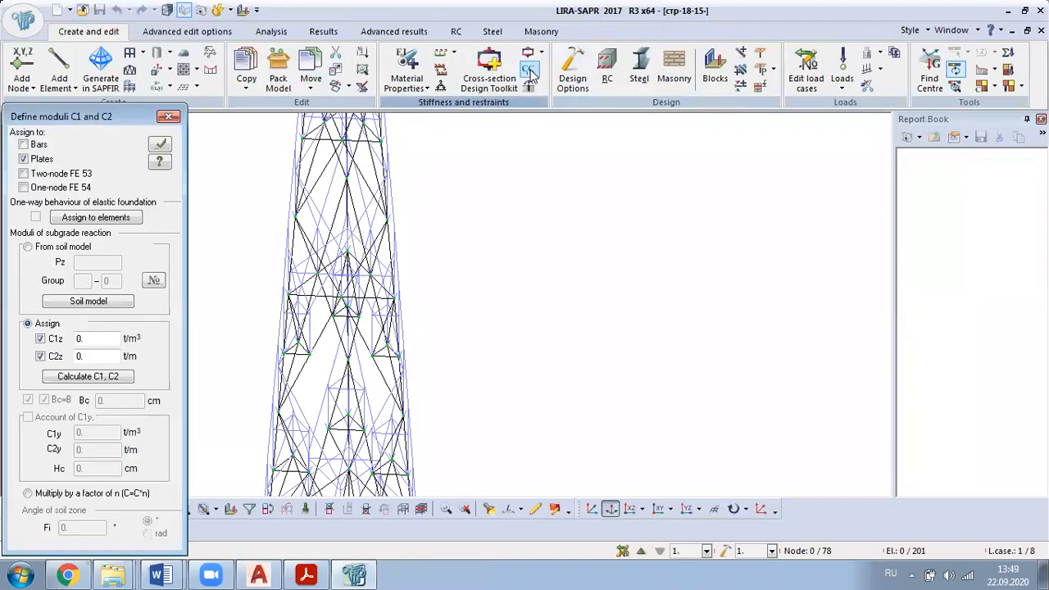
left_click(101, 380)
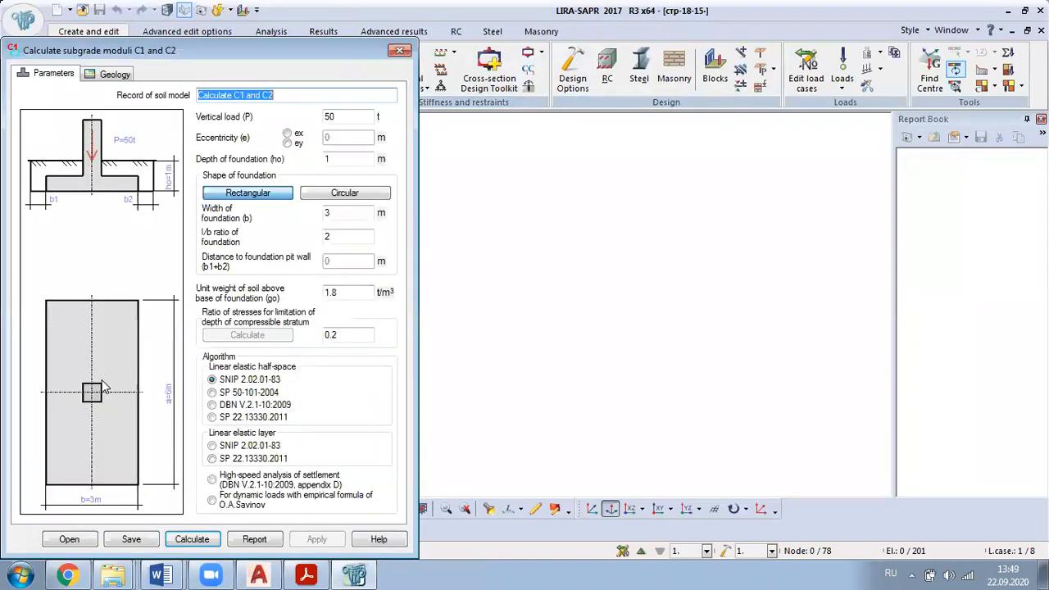
left_click(115, 74)
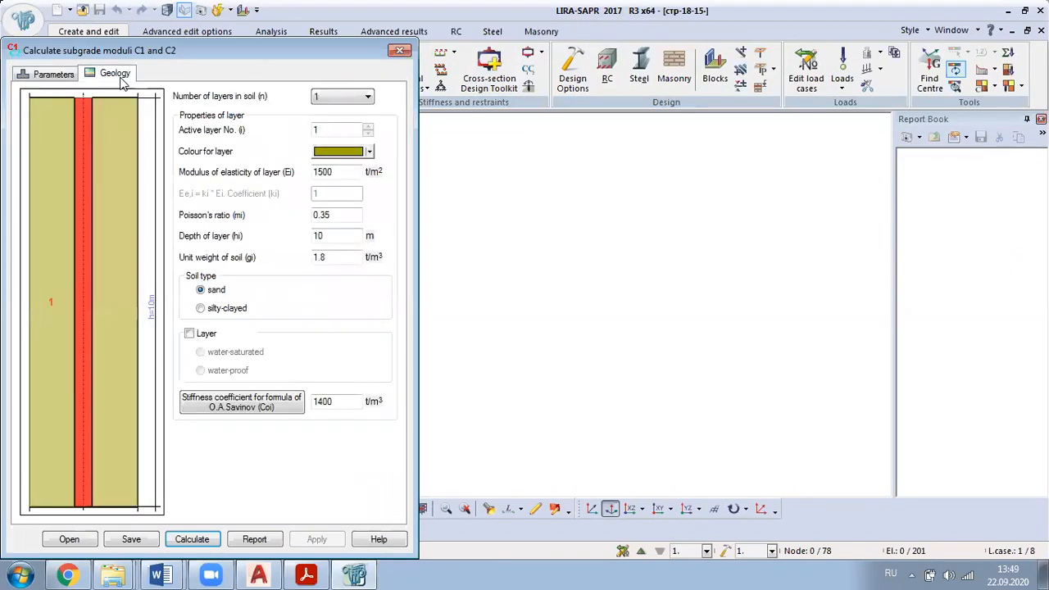
left_click(51, 73)
Step: Try to close the subgrade moduli C1 and C2 calculation without running it
left_click(400, 52)
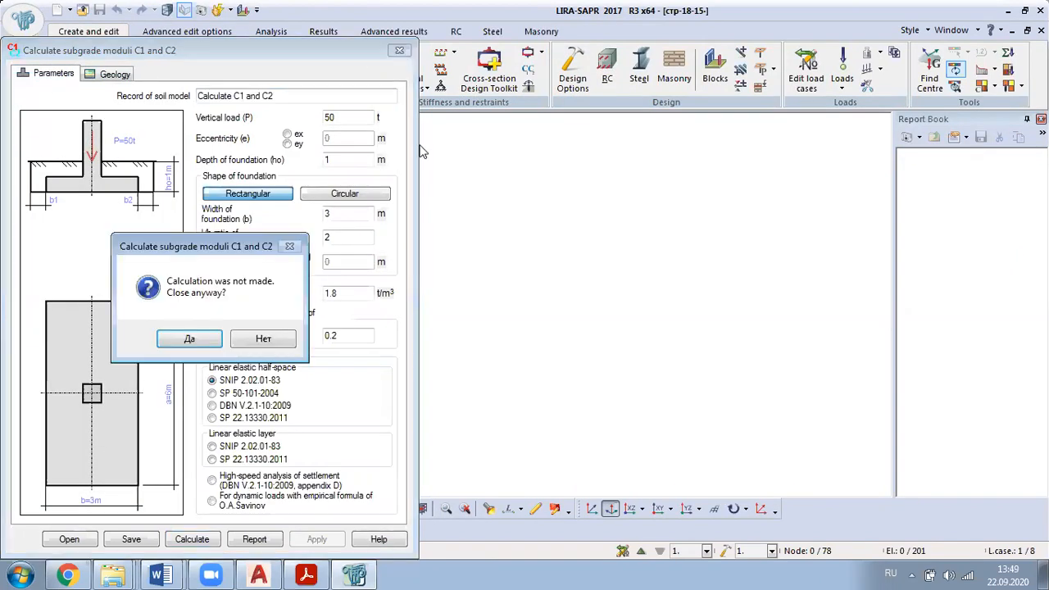
left_click(264, 339)
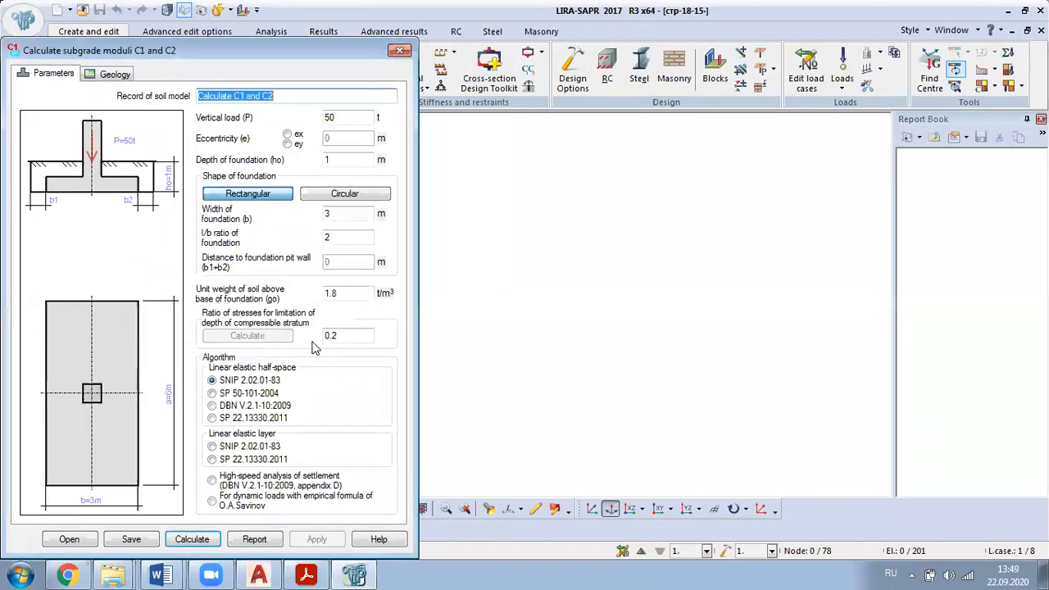
left_click(401, 51)
left_click(264, 337)
left_click(400, 51)
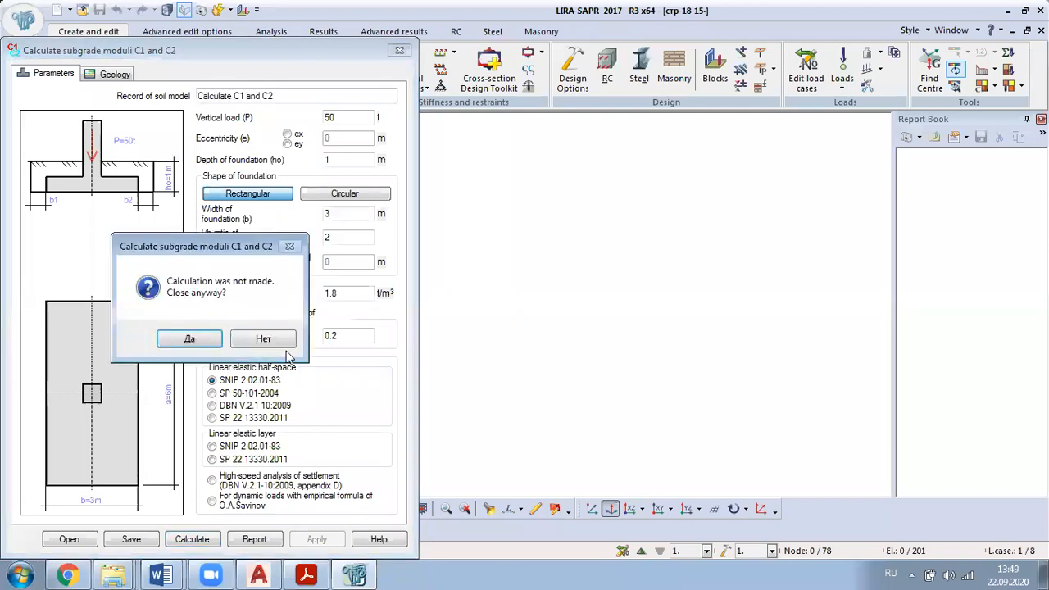
left_click(271, 339)
left_click(396, 51)
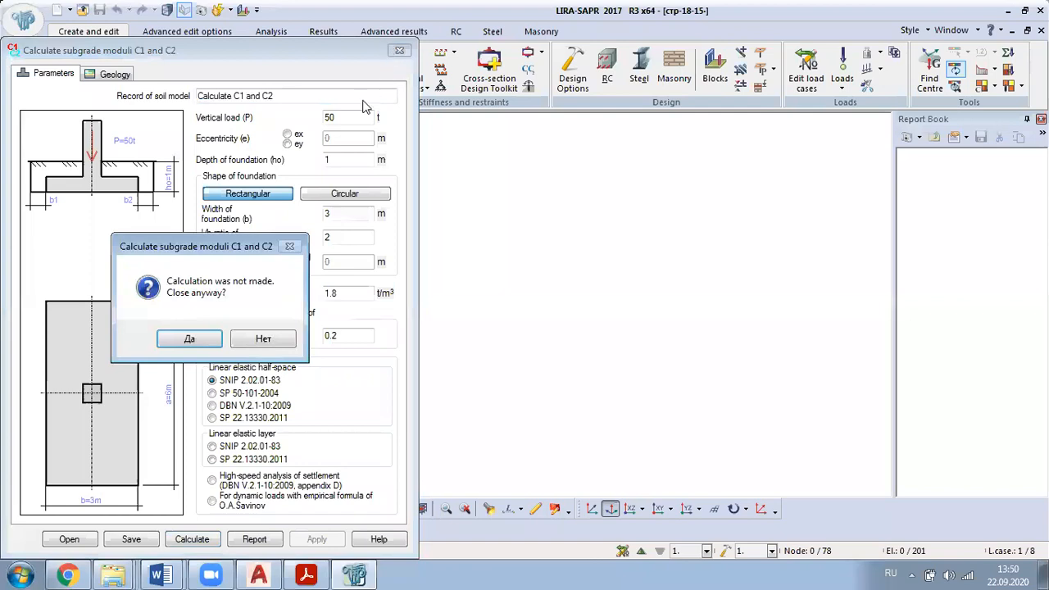